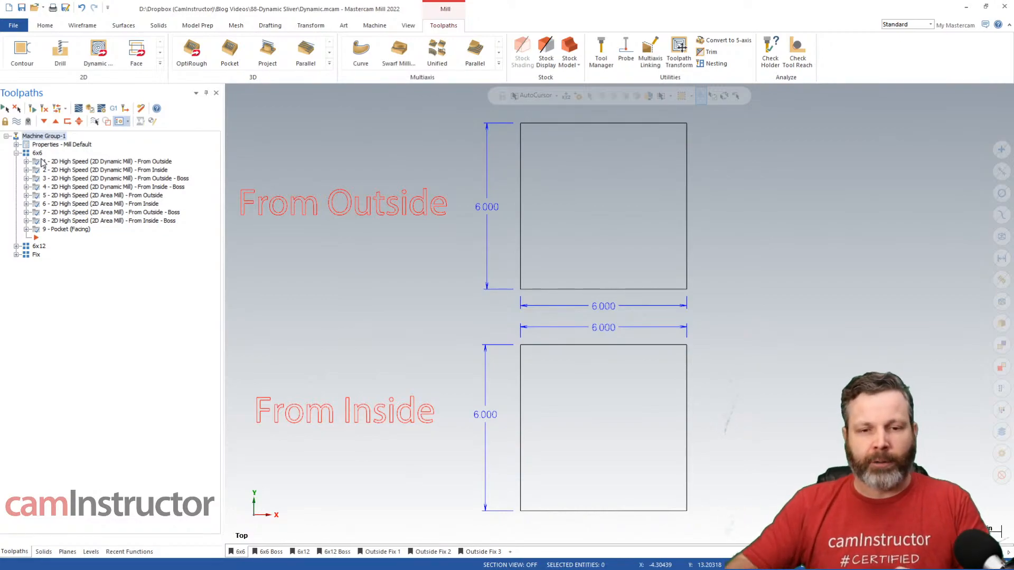
Display only selected toolpaths and backplot operation 1, the 6x6 dynamic mill From Outside toolpath, through a little over half its path
{"action": "left_click", "coordinate": [107, 163]}
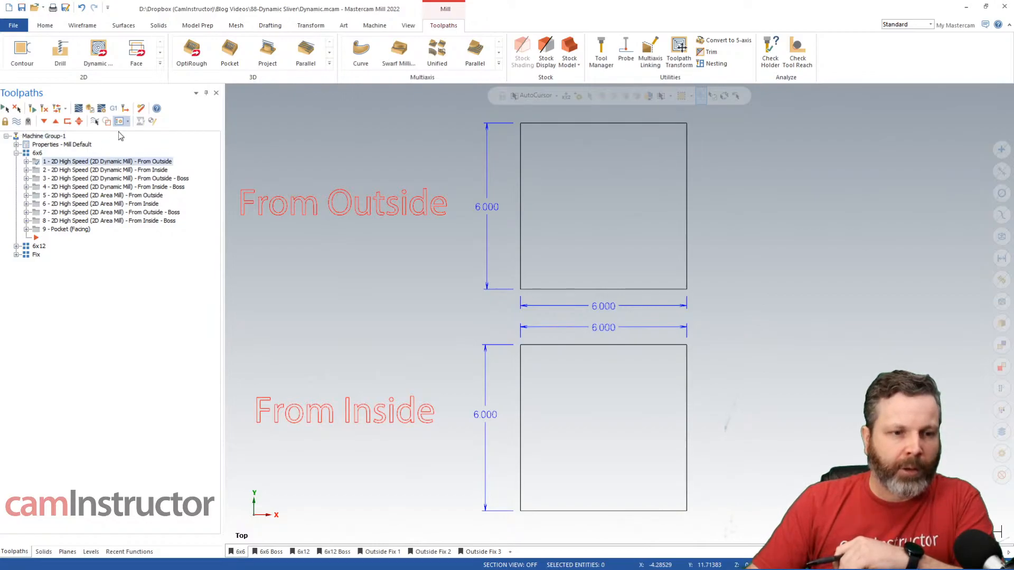
{"action": "left_click", "coordinate": [94, 121]}
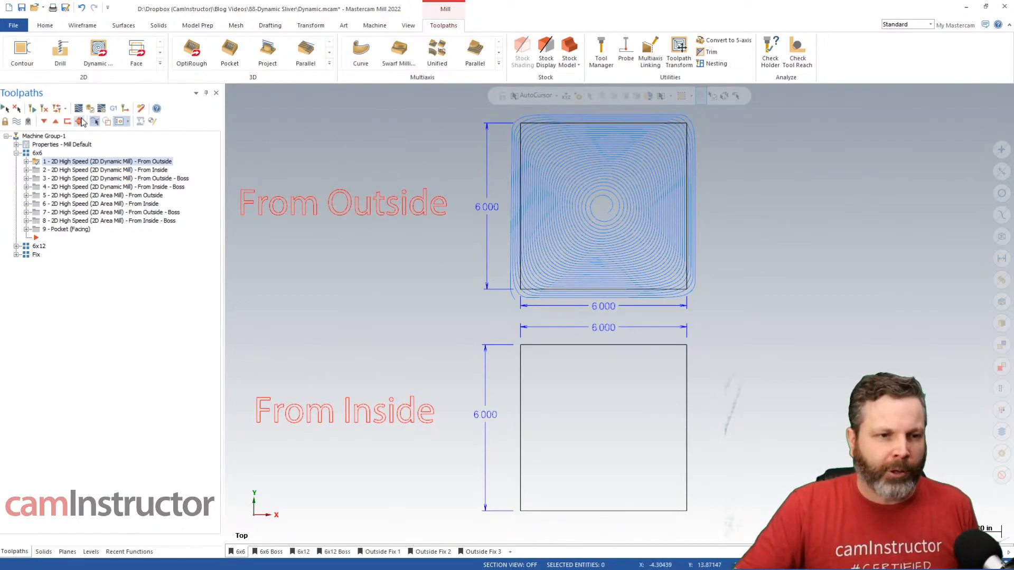
{"action": "left_click", "coordinate": [79, 121]}
{"action": "left_click_drag", "start_coordinate": [414, 95], "coordinate": [725, 126]}
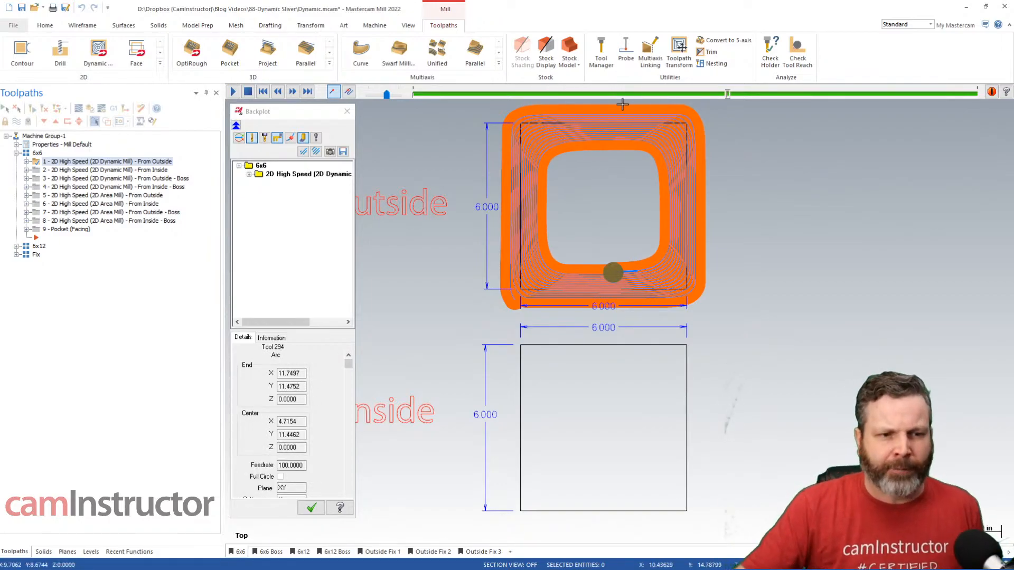
{"action": "left_click", "coordinate": [347, 111]}
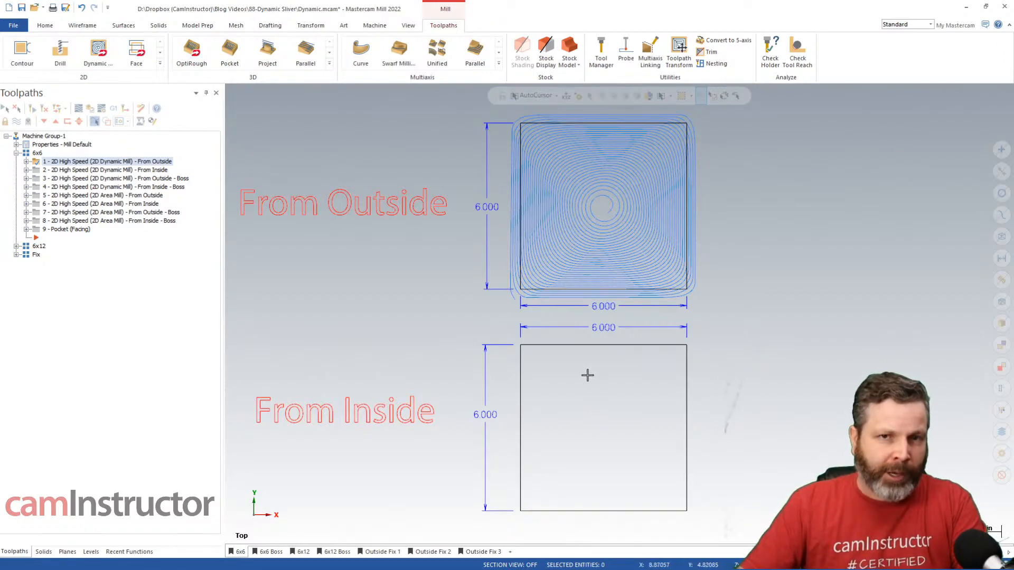
Backplot operation 2, the 6x6 dynamic mill From Inside toolpath, until the cut reaches the final corner
{"action": "left_click", "coordinate": [158, 172]}
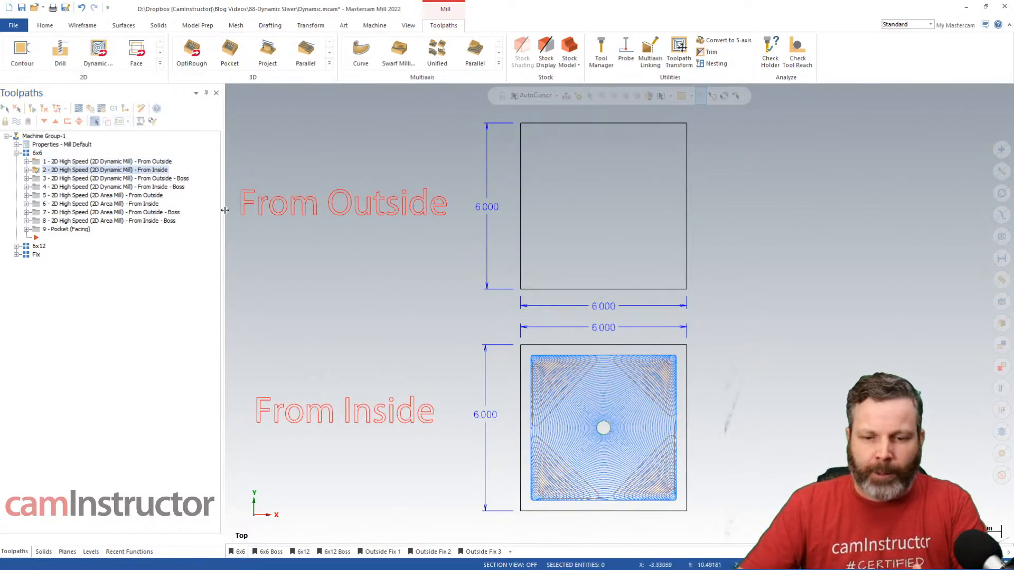
{"action": "left_click", "coordinate": [79, 108]}
{"action": "mouse_move", "coordinate": [415, 90]}
{"action": "left_mouse_down"}
{"action": "mouse_move", "coordinate": [745, 142]}
{"action": "mouse_move", "coordinate": [893, 136]}
{"action": "left_mouse_up"}
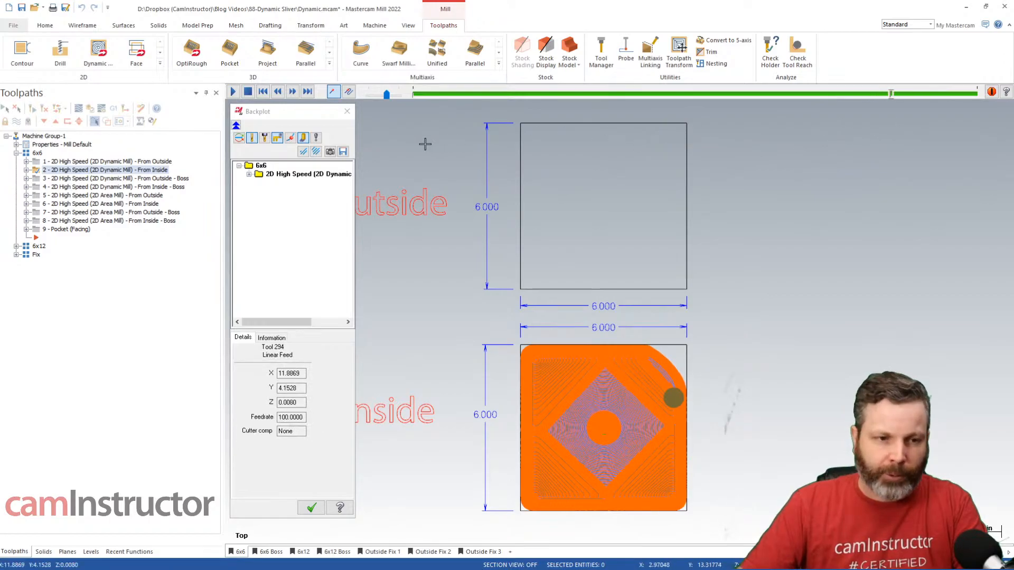
{"action": "left_click", "coordinate": [347, 111]}
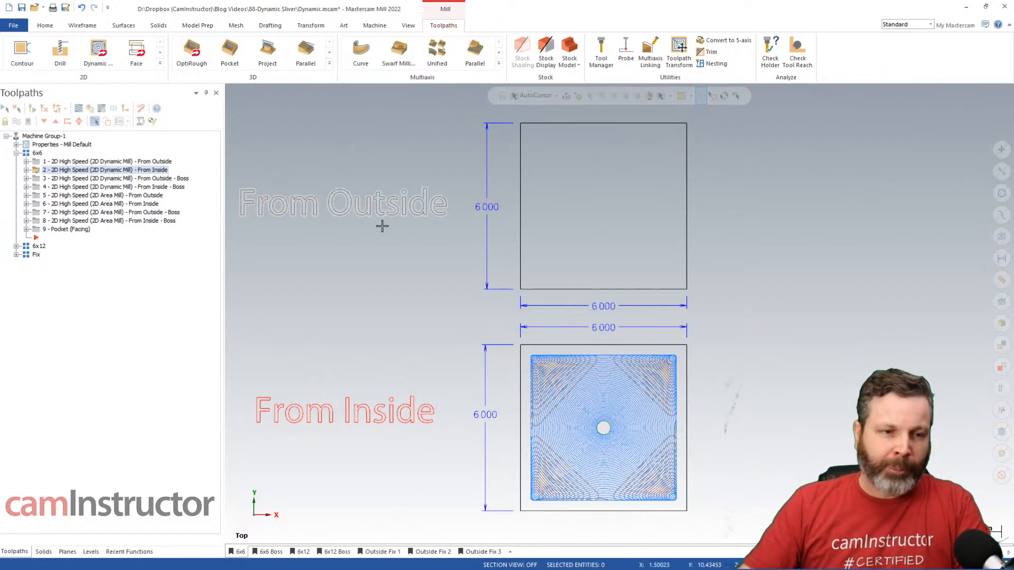
Backplot operation 1, the dynamic mill From Outside toolpath, again in three stages to examine how it clears inward
{"action": "left_click", "coordinate": [136, 162], "text": "ctrl"}
{"action": "left_click", "coordinate": [136, 162]}
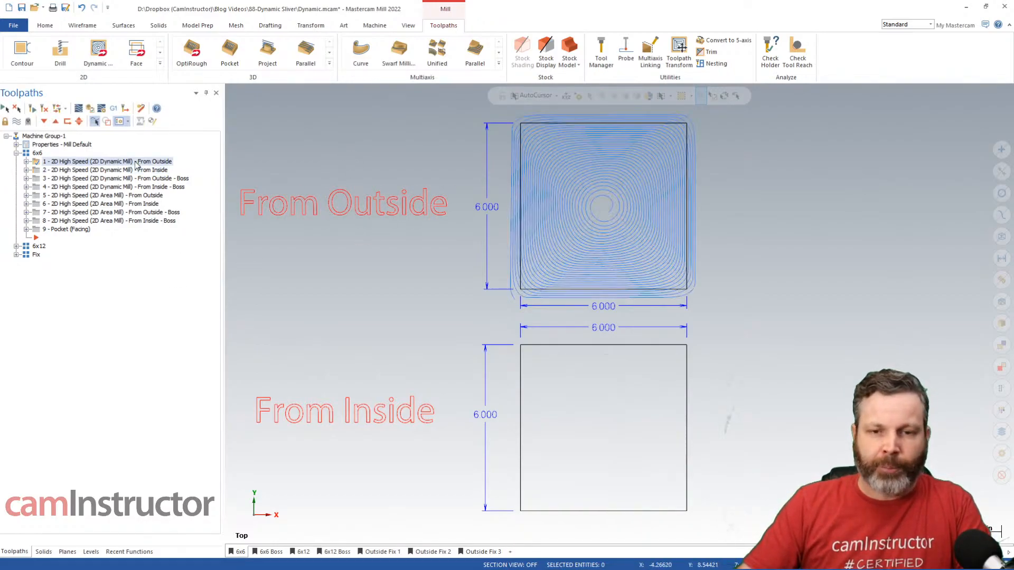
{"action": "left_click", "coordinate": [78, 109]}
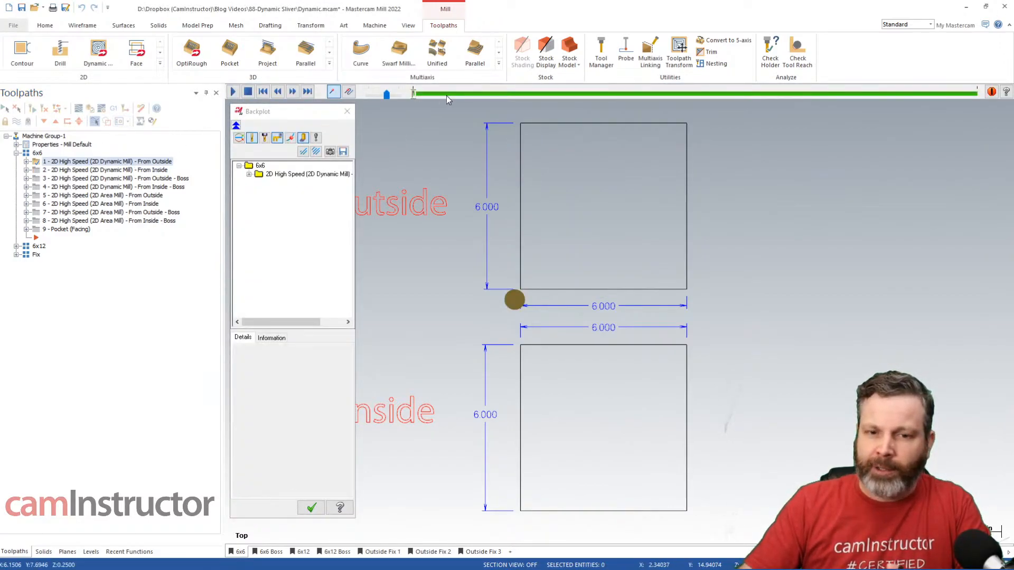
{"action": "left_click_drag", "start_coordinate": [415, 96], "coordinate": [599, 106]}
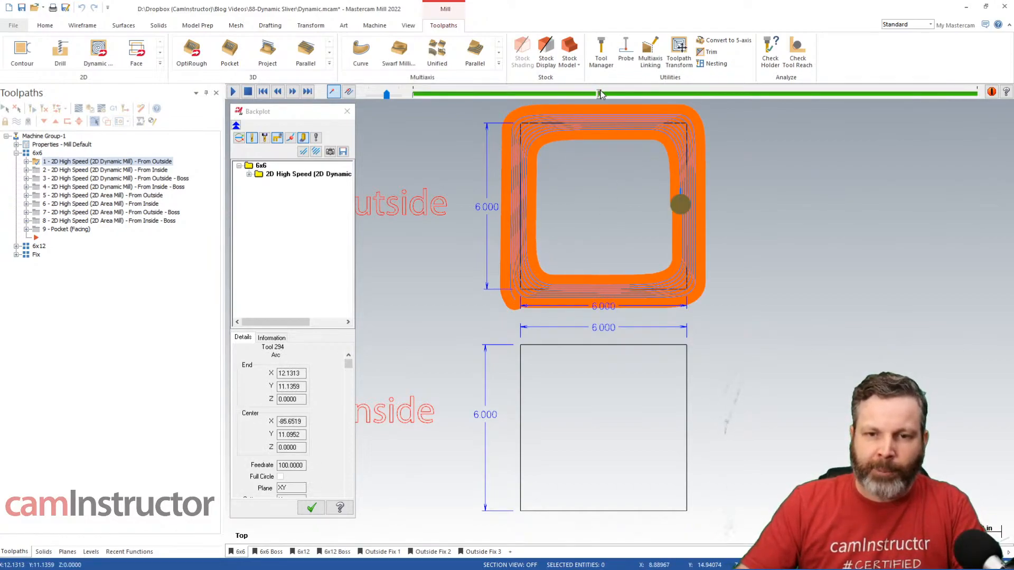
{"action": "left_click_drag", "start_coordinate": [599, 94], "coordinate": [747, 107]}
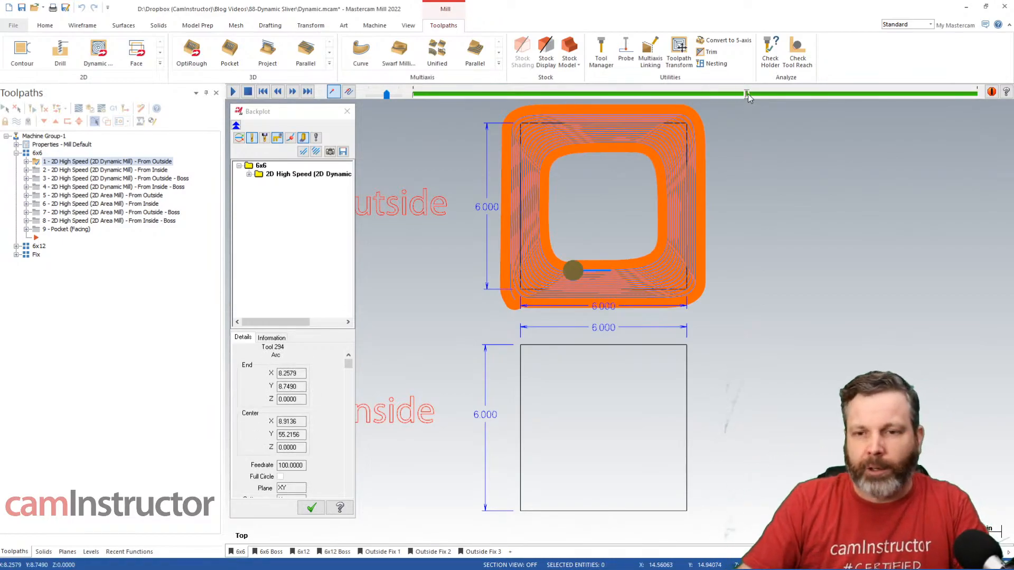
{"action": "left_click_drag", "start_coordinate": [748, 94], "coordinate": [892, 94]}
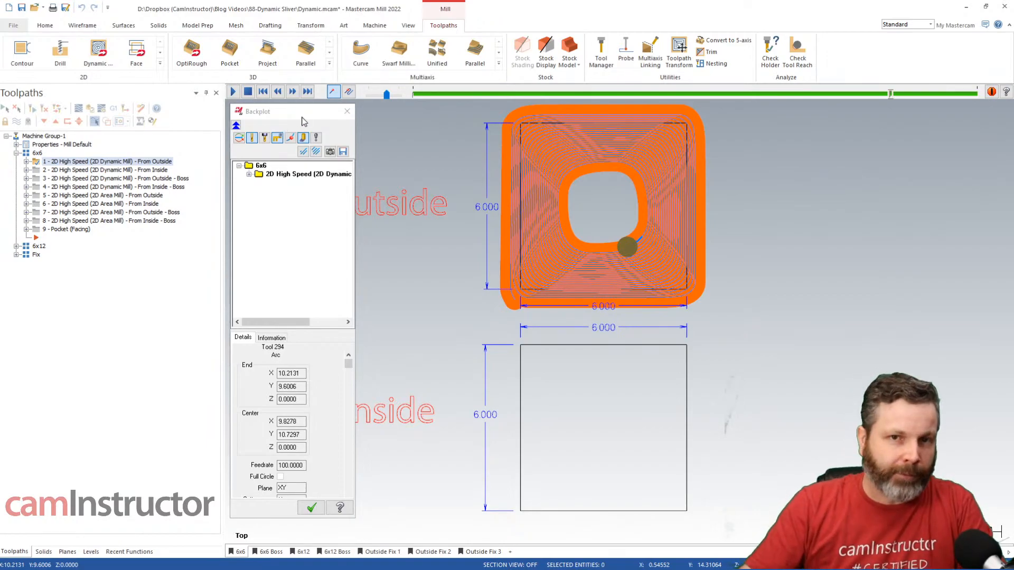
{"action": "left_click", "coordinate": [347, 111]}
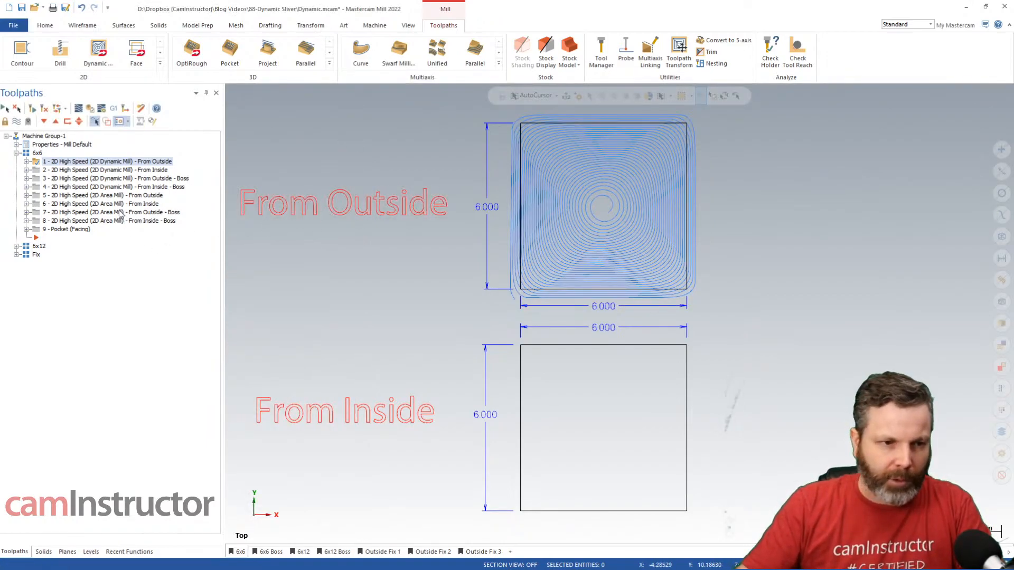
Backplot operation 2, the dynamic mill From Inside toolpath, in two stages to examine the central clearing and the corner passes
{"action": "left_click", "coordinate": [145, 171]}
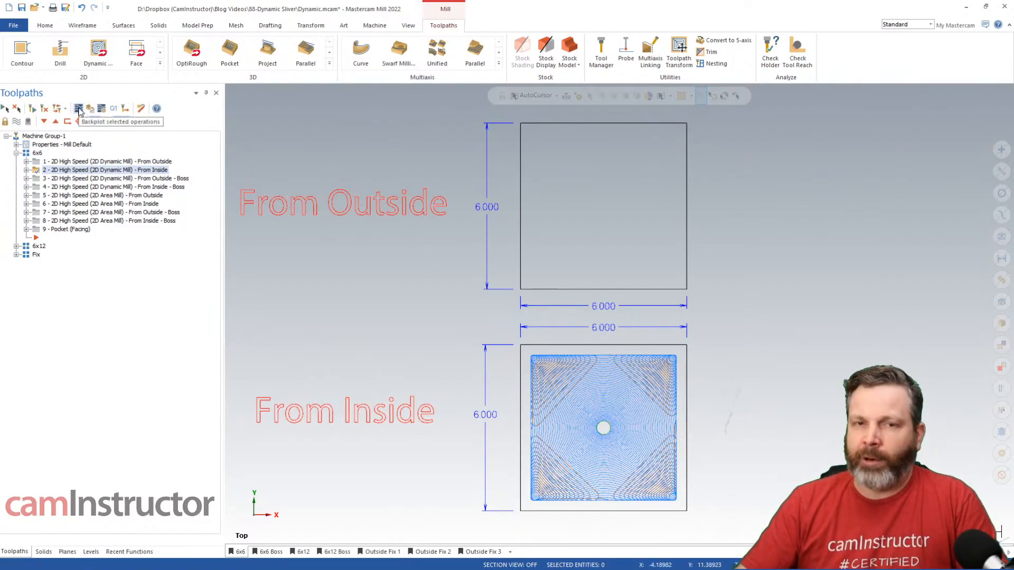
{"action": "left_click", "coordinate": [79, 109]}
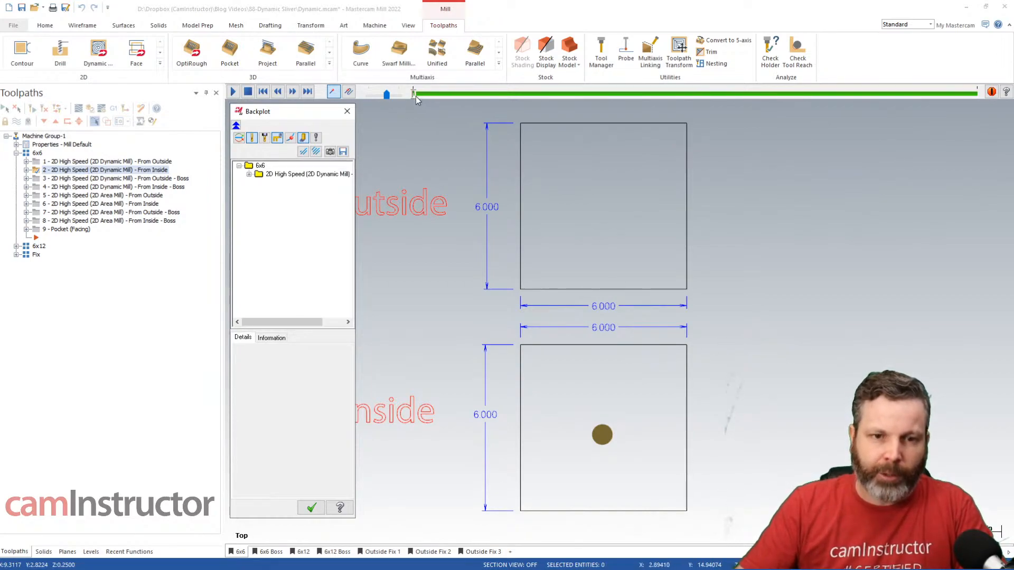
{"action": "left_click_drag", "start_coordinate": [416, 97], "coordinate": [499, 101]}
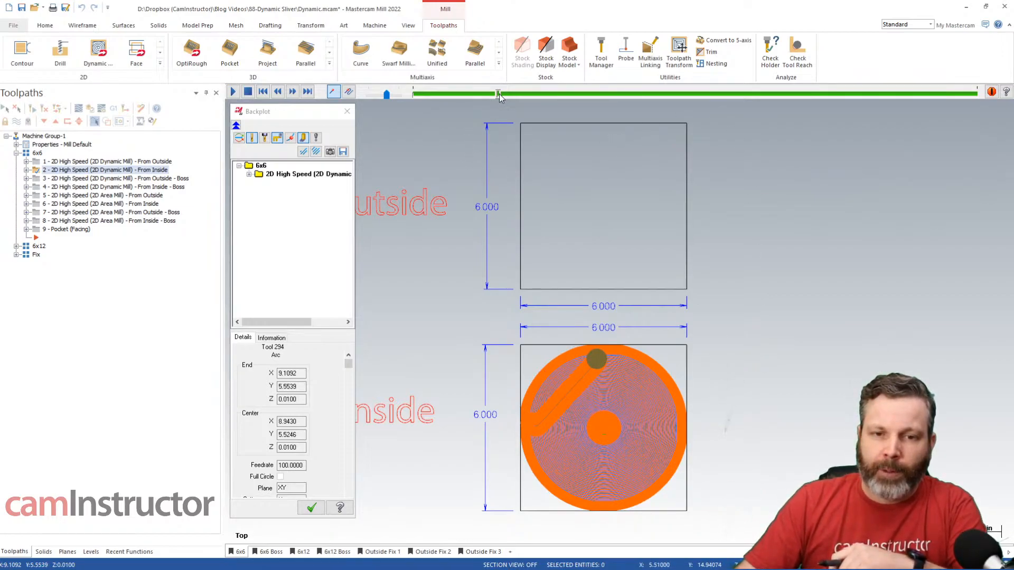
{"action": "left_click_drag", "start_coordinate": [499, 94], "coordinate": [836, 98]}
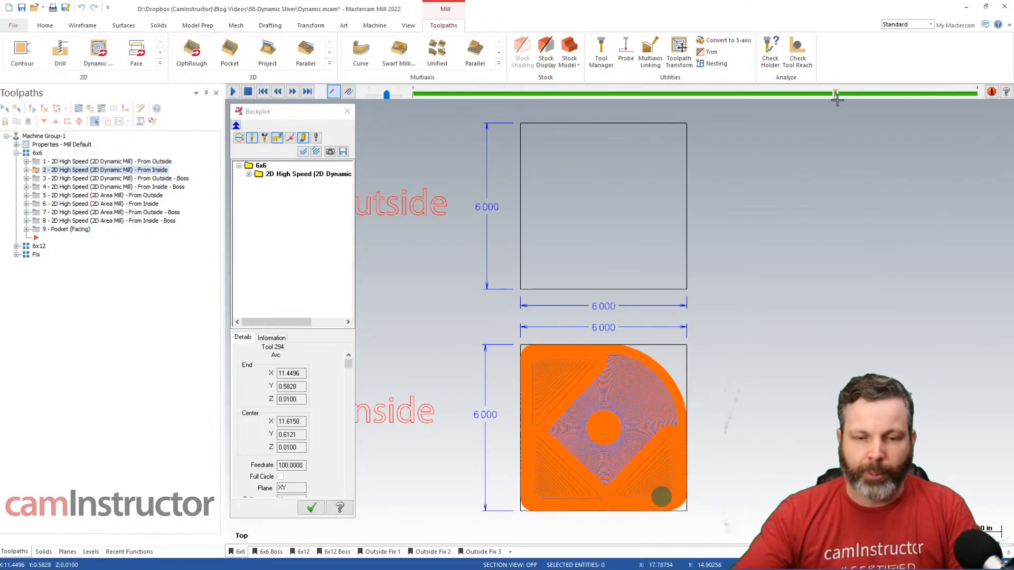
{"action": "left_click", "coordinate": [347, 111]}
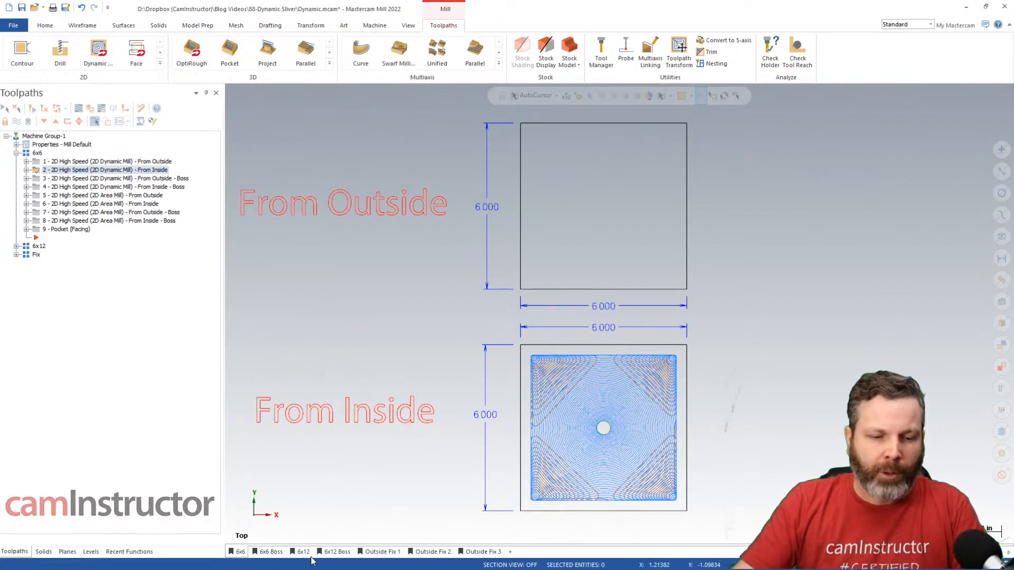
Show the 6x6 Boss geometry and compare the dynamic mill From Outside toolpaths with and without the boss
{"action": "left_click", "coordinate": [268, 552]}
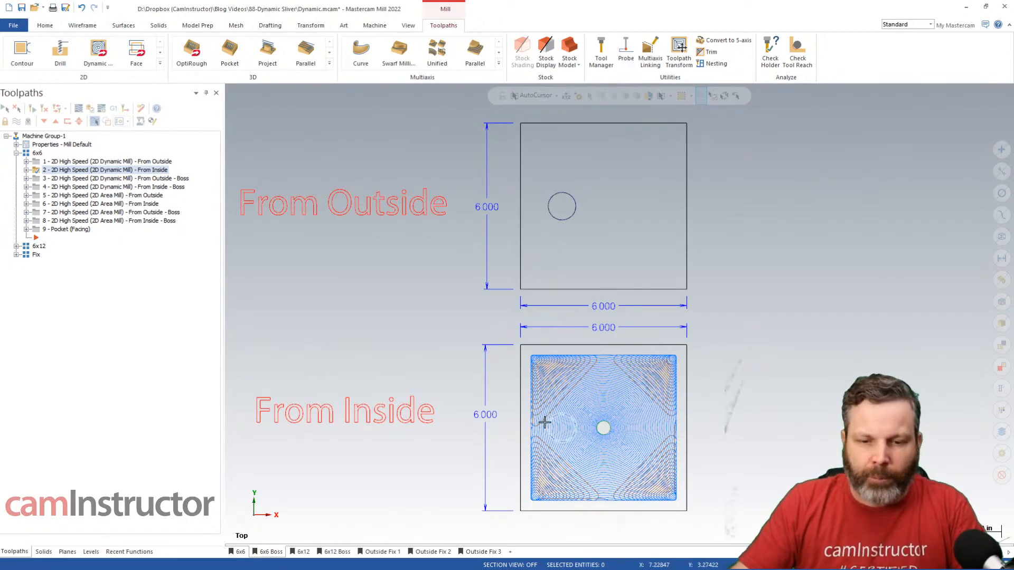
{"action": "left_click", "coordinate": [155, 181]}
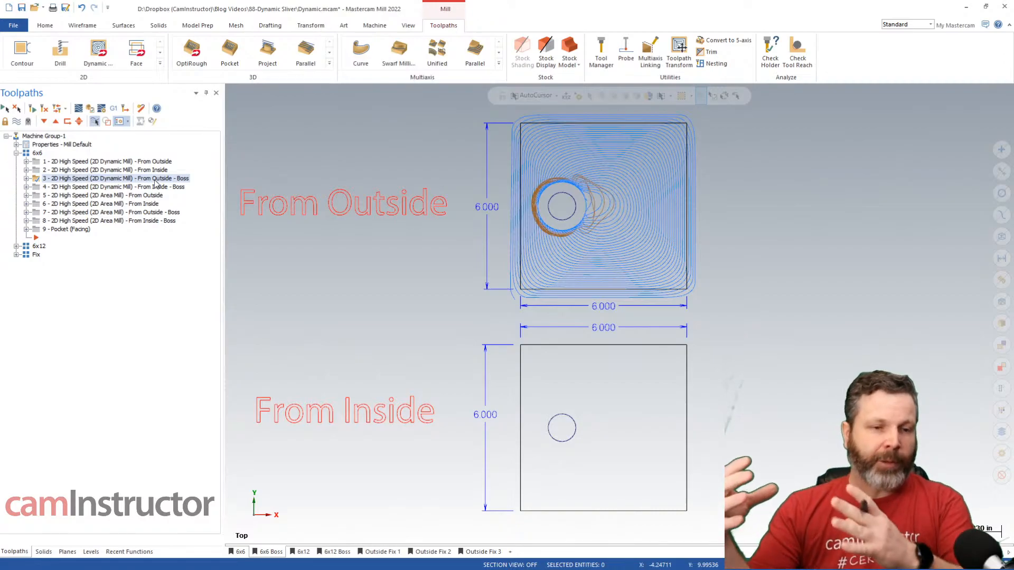
{"action": "left_click", "coordinate": [158, 161]}
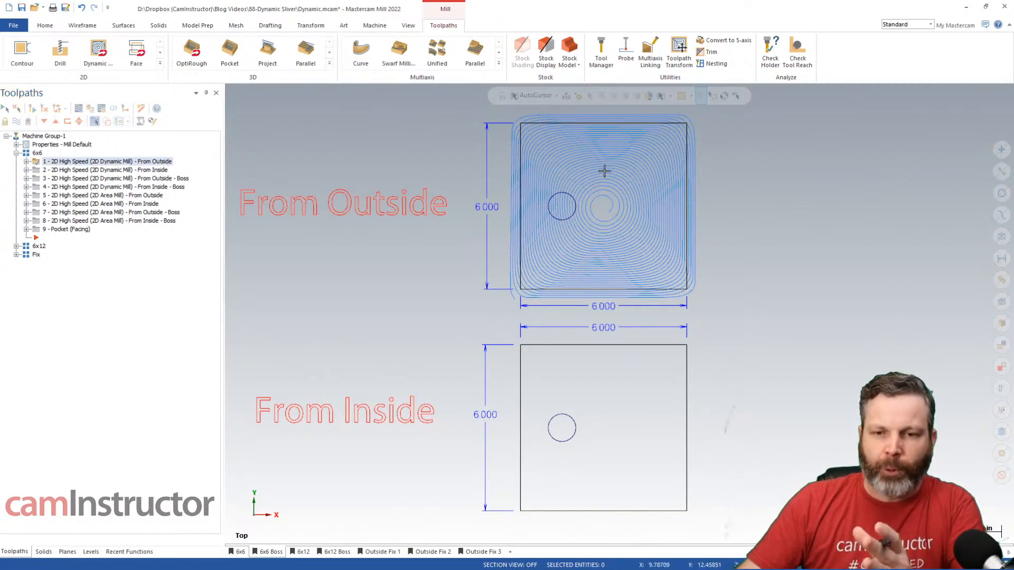
Backplot operation 3, the dynamic mill From Outside - Boss toolpath, to examine how it cuts around the circular boss
{"action": "left_click", "coordinate": [182, 179]}
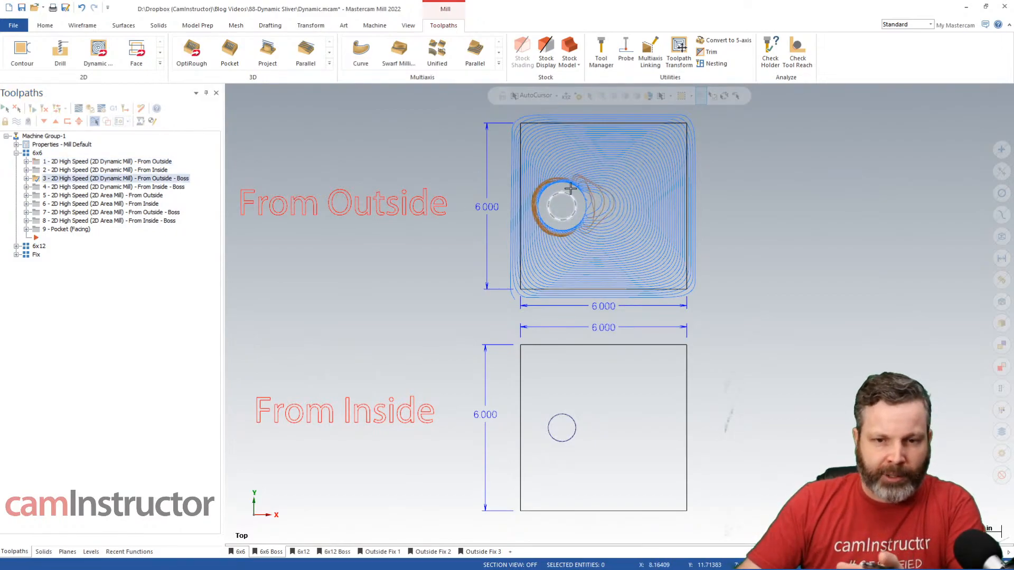
{"action": "left_click", "coordinate": [79, 110]}
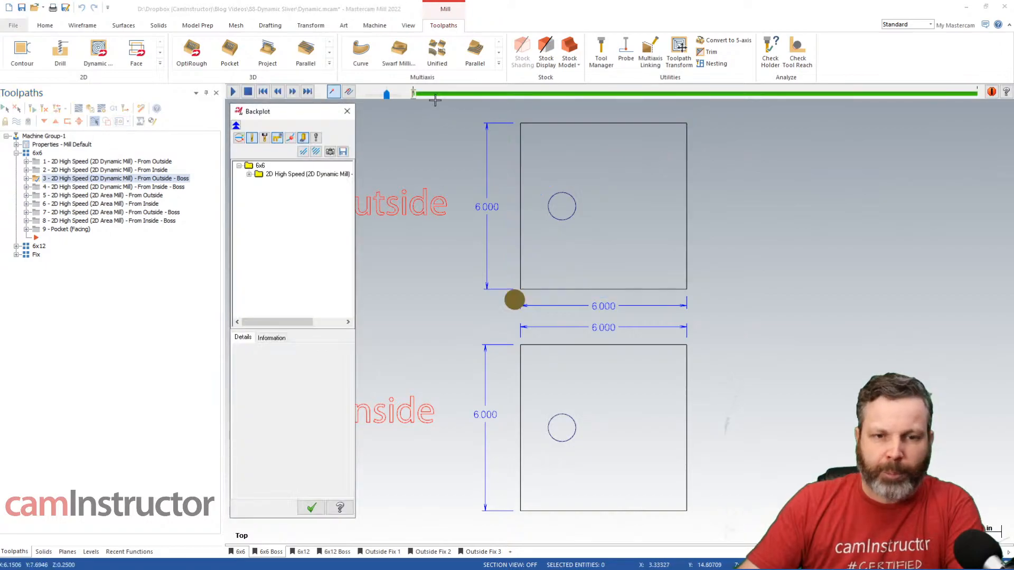
{"action": "mouse_move", "coordinate": [414, 94]}
{"action": "left_mouse_down"}
{"action": "mouse_move", "coordinate": [606, 104]}
{"action": "mouse_move", "coordinate": [755, 128]}
{"action": "left_mouse_up"}
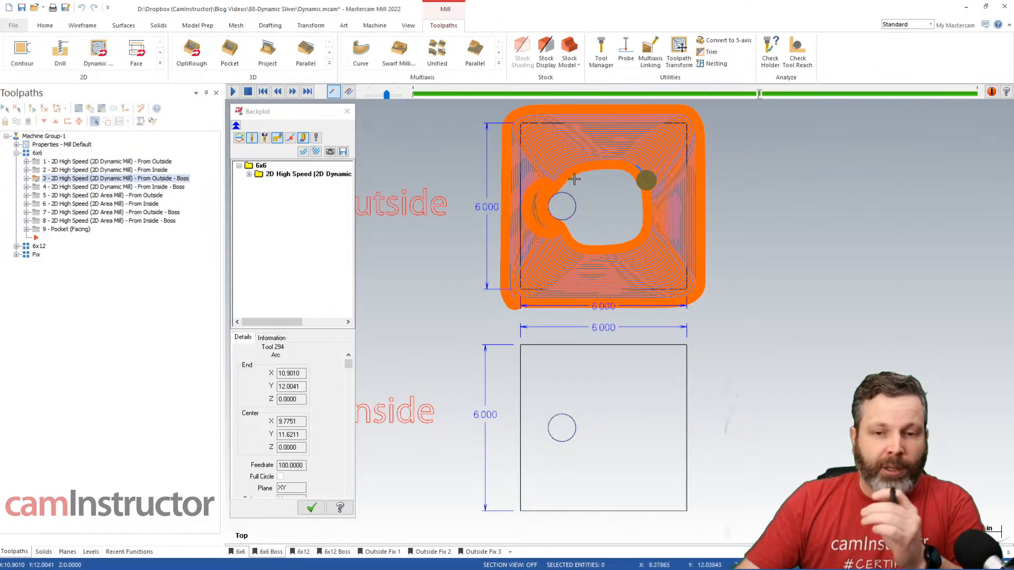
{"action": "left_click_drag", "start_coordinate": [762, 92], "coordinate": [814, 95]}
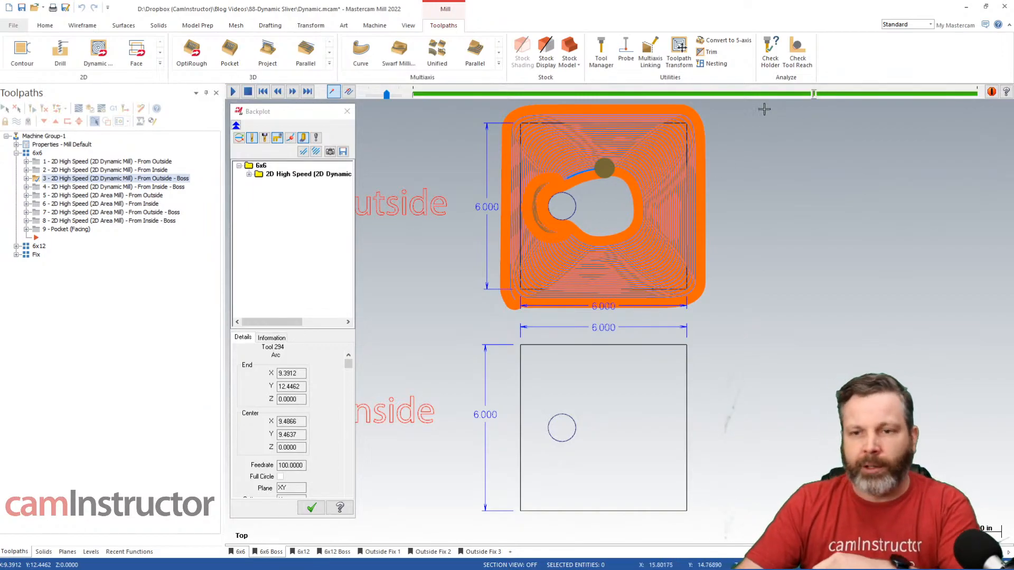
{"action": "left_click", "coordinate": [347, 111]}
Backplot operation 4, the dynamic mill From Inside - Boss toolpath, in stages to examine its entry and motion around the boss
{"action": "left_click", "coordinate": [180, 187]}
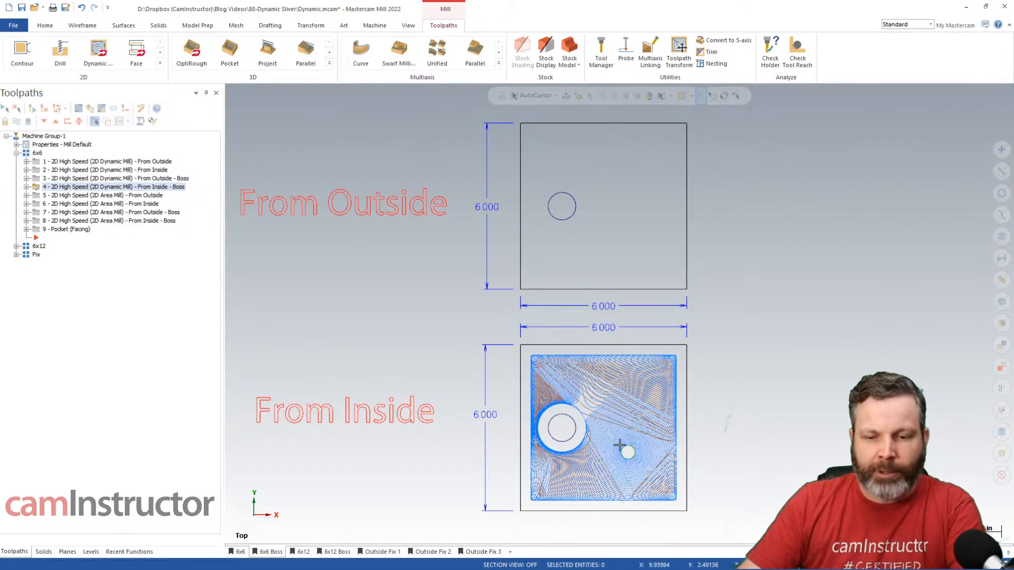
{"action": "left_click", "coordinate": [78, 109]}
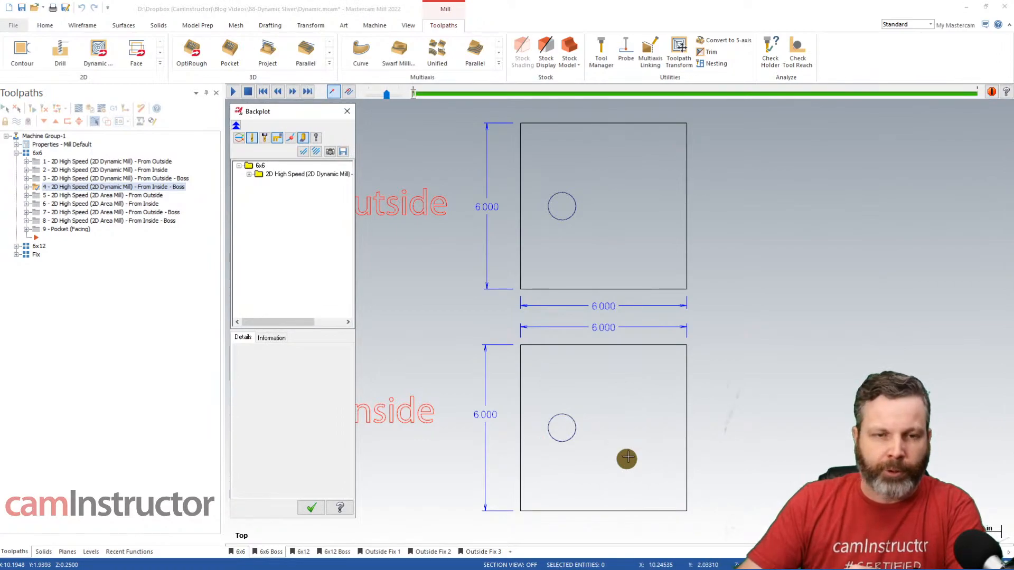
{"action": "left_click_drag", "start_coordinate": [414, 94], "coordinate": [439, 101]}
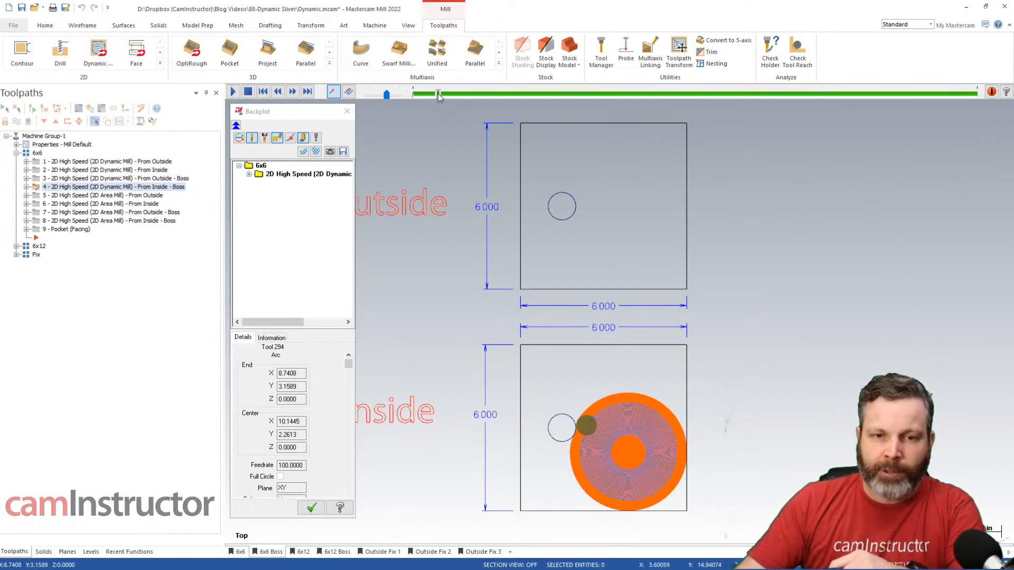
{"action": "left_click_drag", "start_coordinate": [438, 94], "coordinate": [598, 137]}
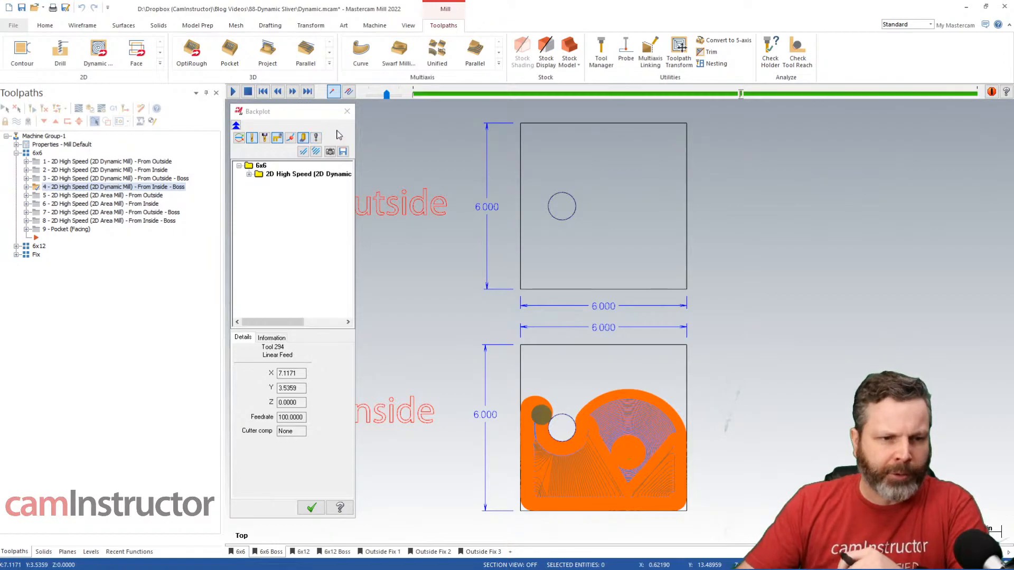
{"action": "left_click", "coordinate": [347, 111]}
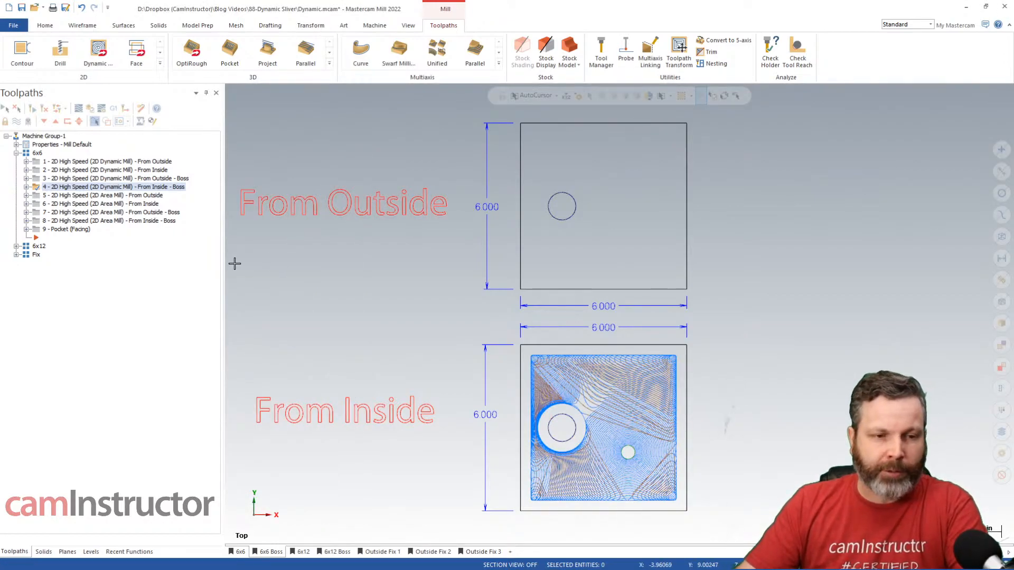
Backplot operation 5, the 2D area mill From Outside toolpath, in two stages on the plain 6x6 geometry to examine its inward passes
{"action": "left_click", "coordinate": [113, 196]}
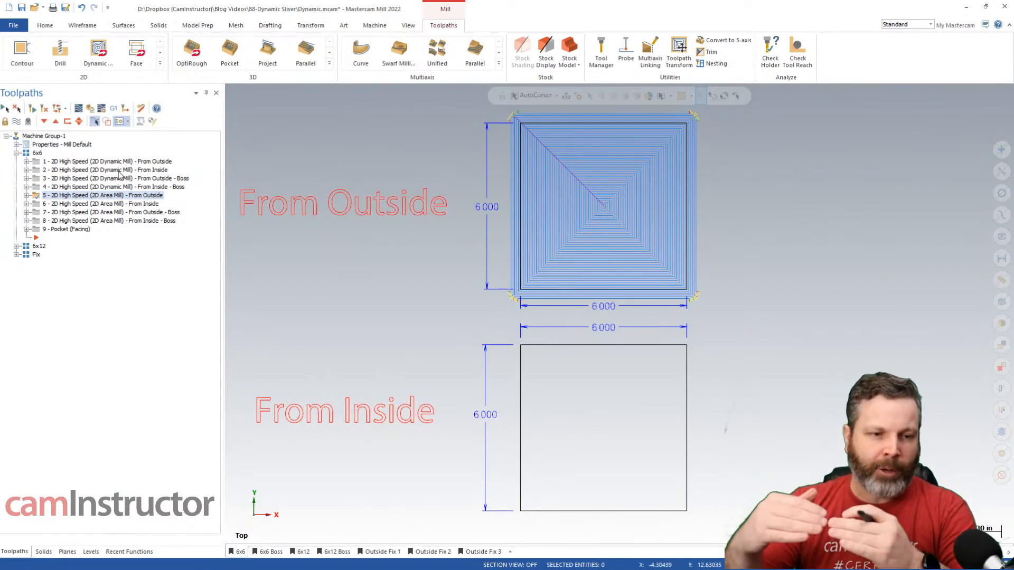
{"action": "left_click", "coordinate": [78, 109]}
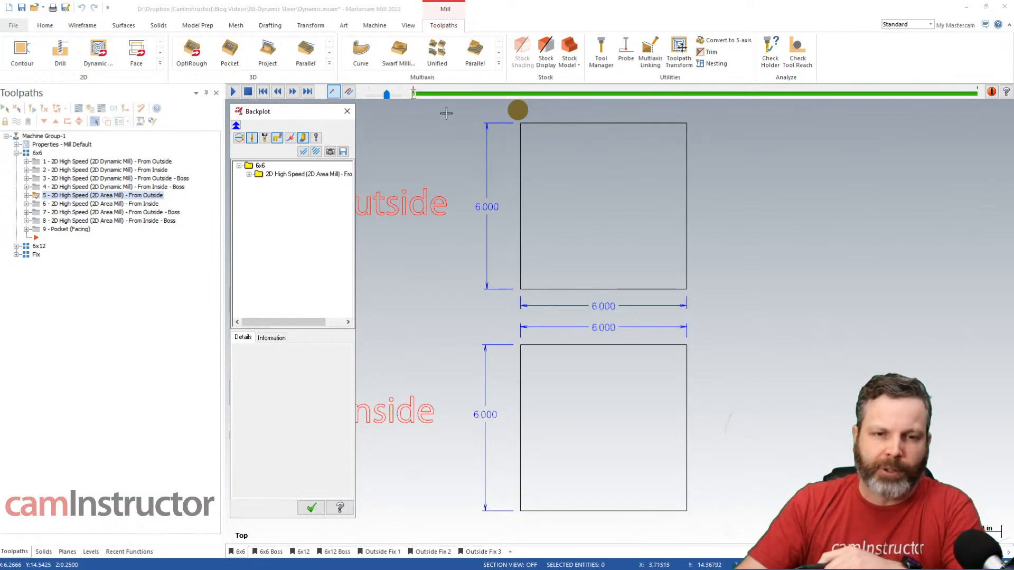
{"action": "mouse_move", "coordinate": [414, 92]}
{"action": "left_mouse_down"}
{"action": "mouse_move", "coordinate": [502, 110]}
{"action": "mouse_move", "coordinate": [540, 94]}
{"action": "mouse_move", "coordinate": [597, 99]}
{"action": "left_mouse_up"}
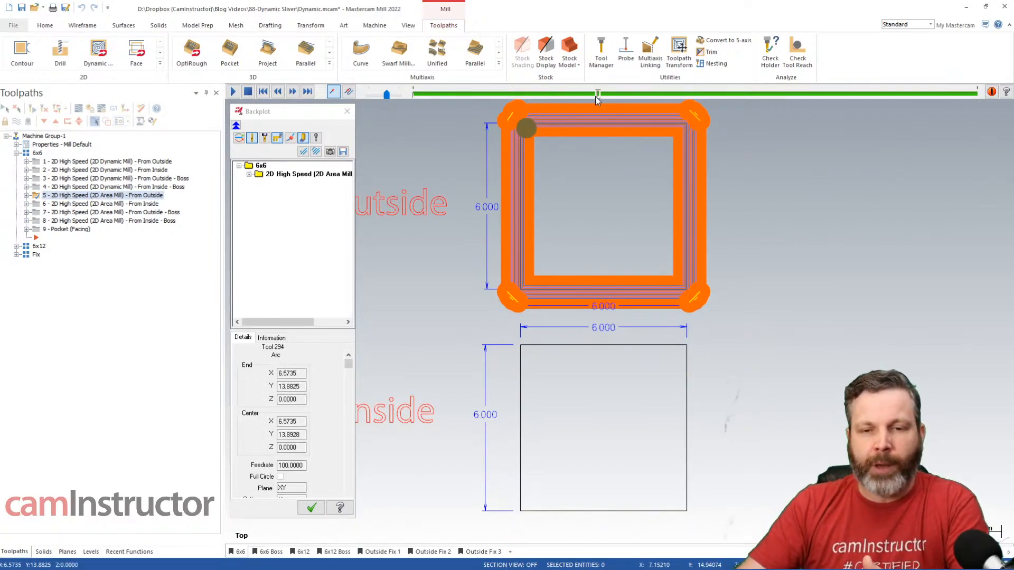
{"action": "left_click_drag", "start_coordinate": [597, 99], "coordinate": [819, 108]}
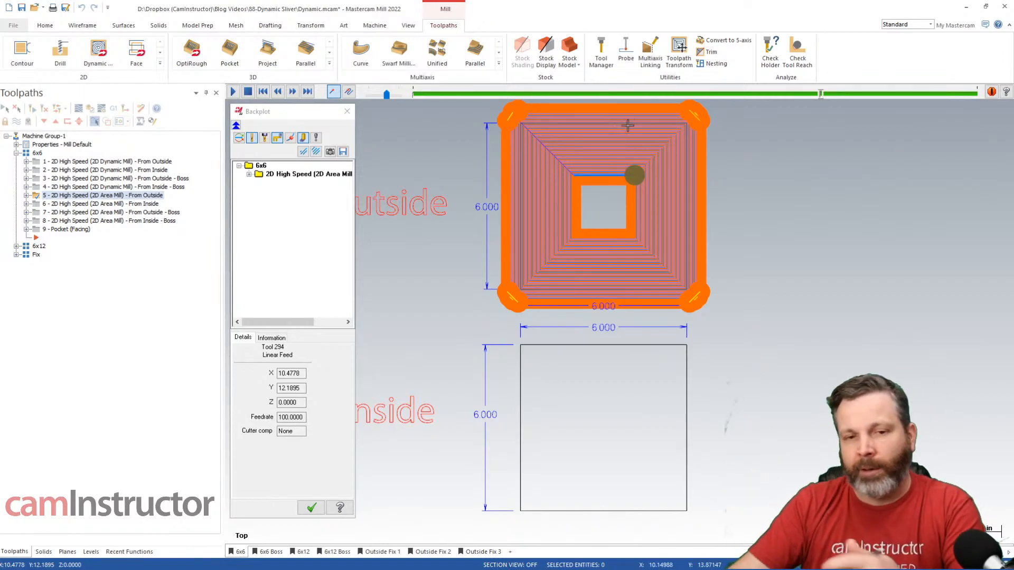
{"action": "left_click", "coordinate": [348, 110]}
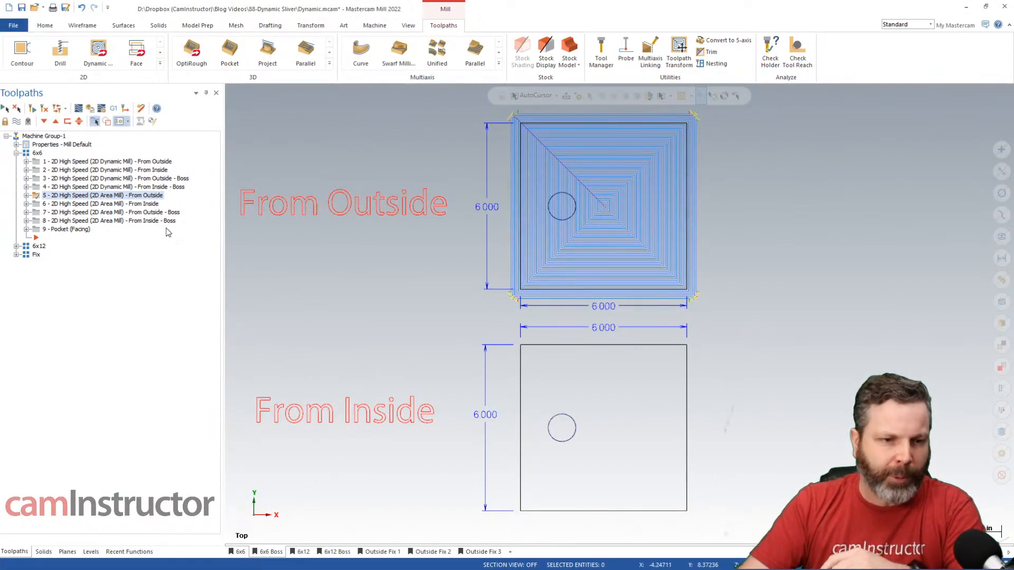
Backplot operation 7, the 2D area mill From Outside - Boss toolpath, almost to its end to examine its passes around the boss
{"action": "left_click", "coordinate": [150, 212]}
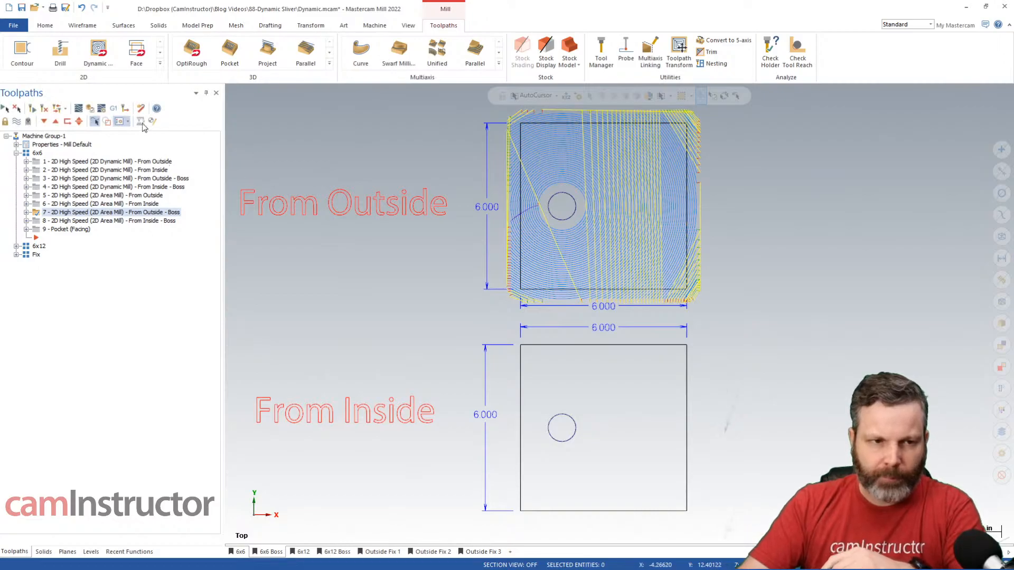
{"action": "left_click", "coordinate": [79, 109]}
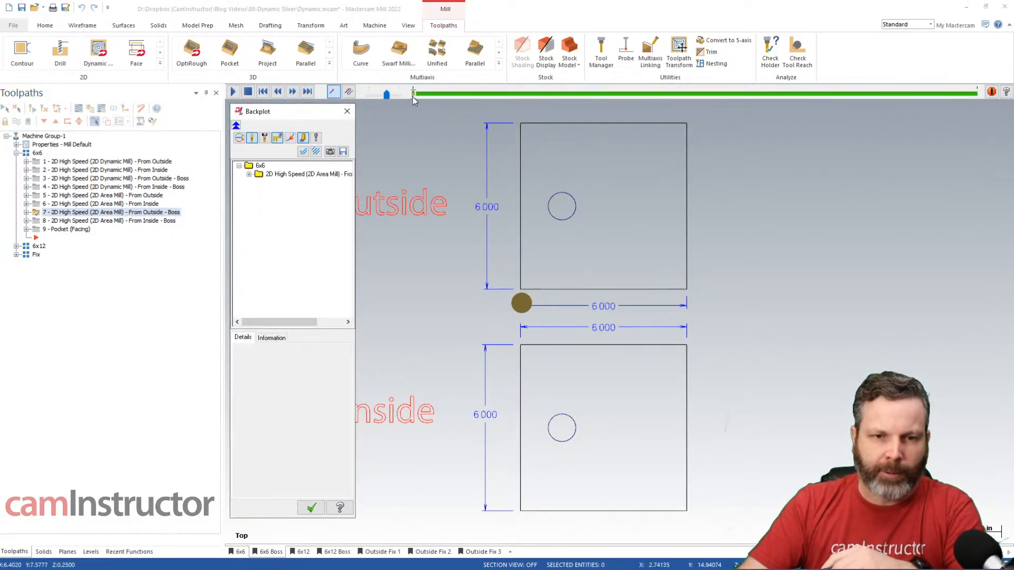
{"action": "mouse_move", "coordinate": [413, 97]}
{"action": "left_mouse_down"}
{"action": "mouse_move", "coordinate": [611, 140]}
{"action": "mouse_move", "coordinate": [878, 147]}
{"action": "mouse_move", "coordinate": [935, 132]}
{"action": "left_mouse_up"}
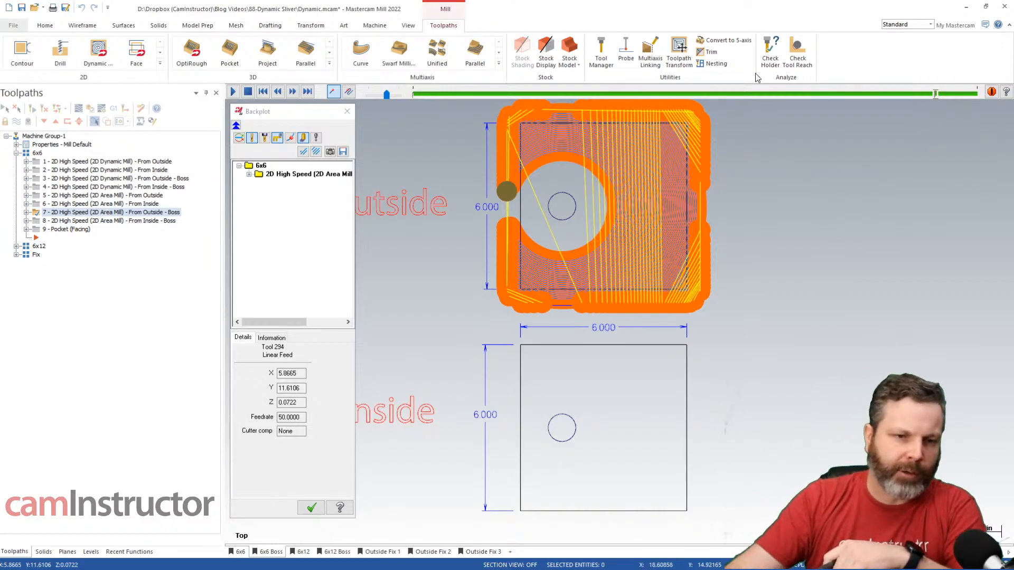
{"action": "left_click", "coordinate": [347, 111]}
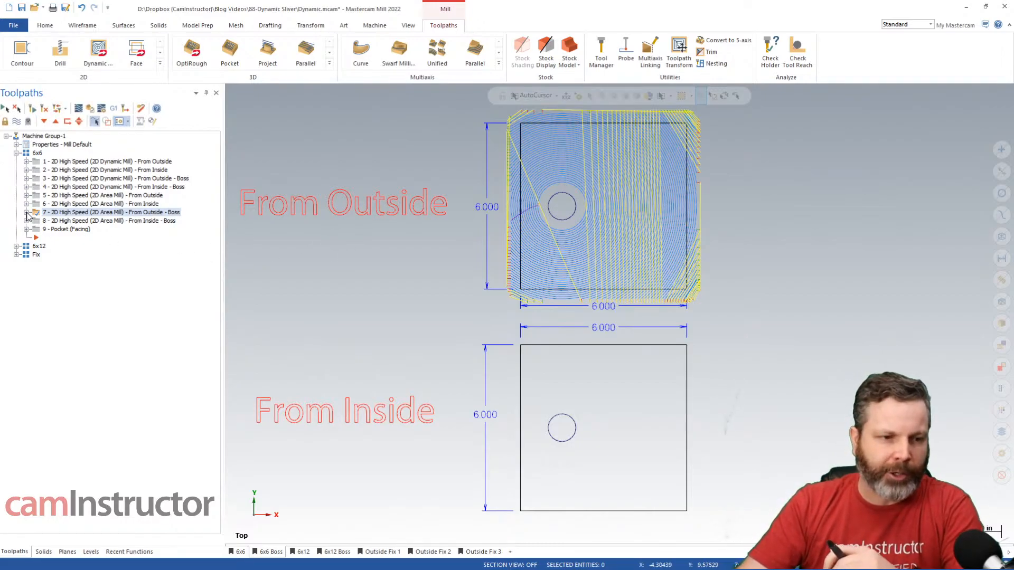
Check the cycle time of operation 7, the area mill From Outside - Boss toolpath, in its backplot information
{"action": "left_click", "coordinate": [27, 213]}
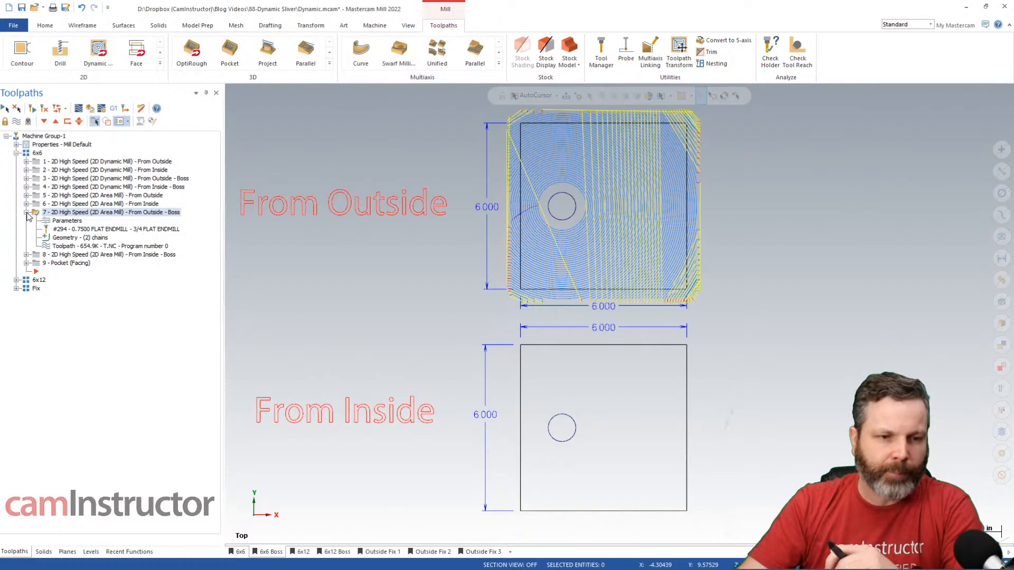
{"action": "left_click", "coordinate": [77, 246]}
{"action": "left_click", "coordinate": [274, 339]}
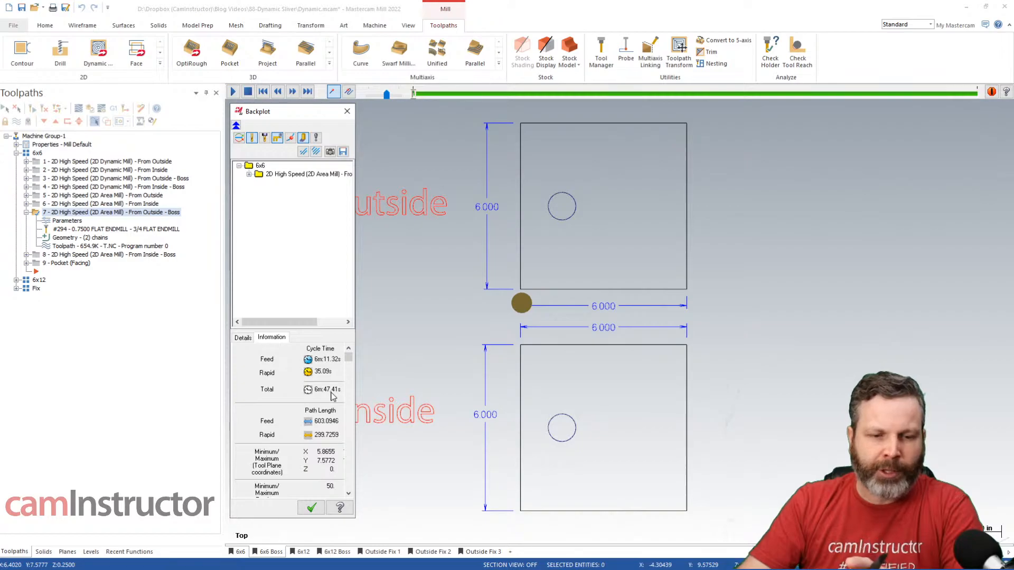
{"action": "left_click", "coordinate": [347, 111]}
{"action": "left_click", "coordinate": [26, 212]}
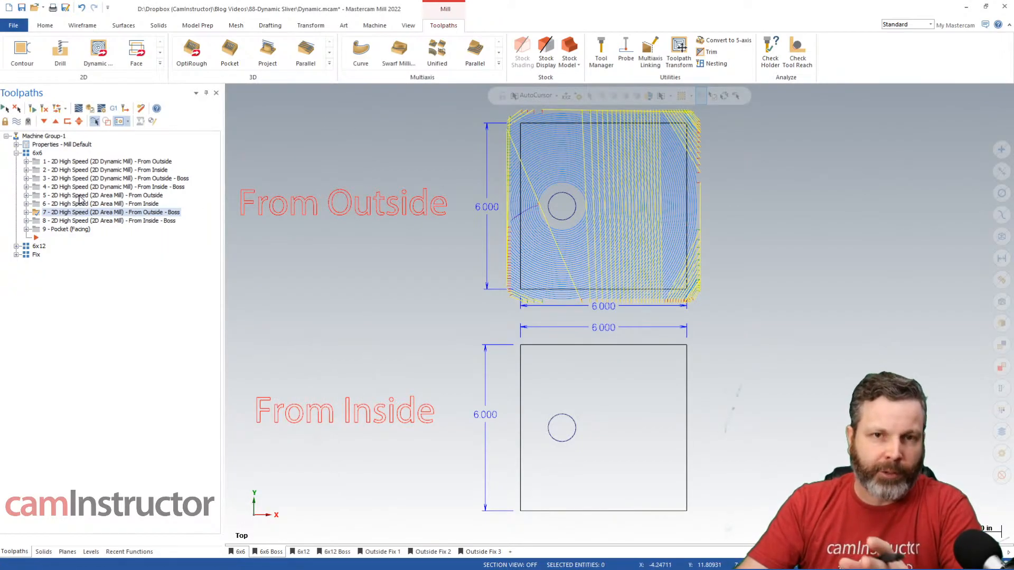
Check the cycle time of operation 3, the dynamic mill From Outside - Boss toolpath, for comparison with the area mill
{"action": "left_click", "coordinate": [150, 179]}
{"action": "left_click", "coordinate": [26, 179]}
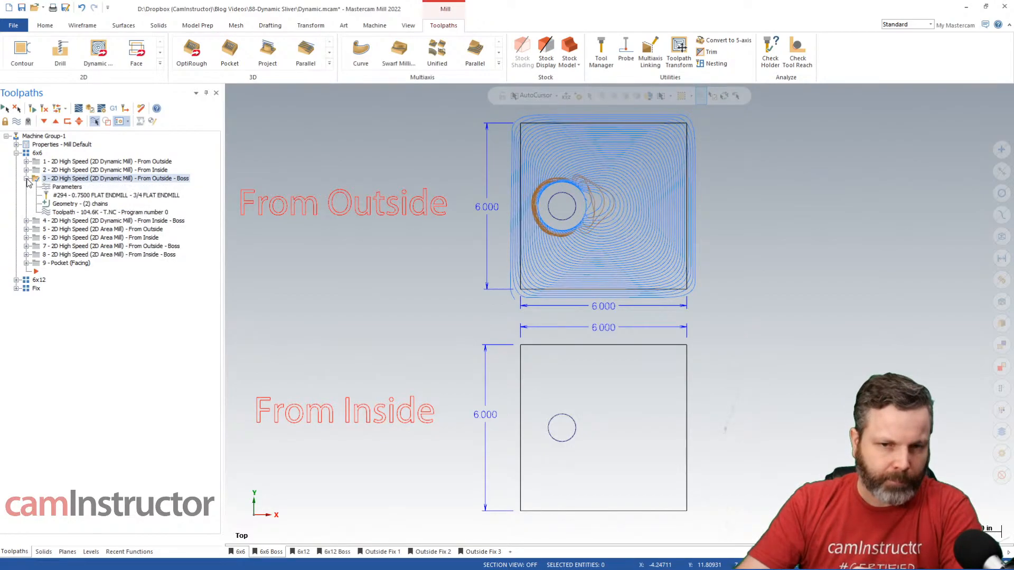
{"action": "left_click", "coordinate": [64, 212]}
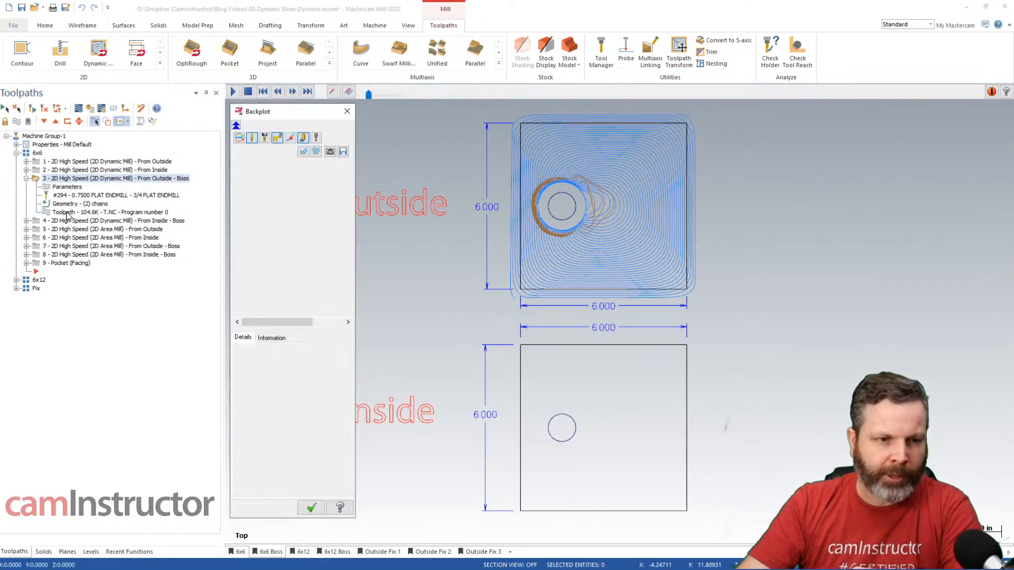
{"action": "left_click", "coordinate": [271, 337]}
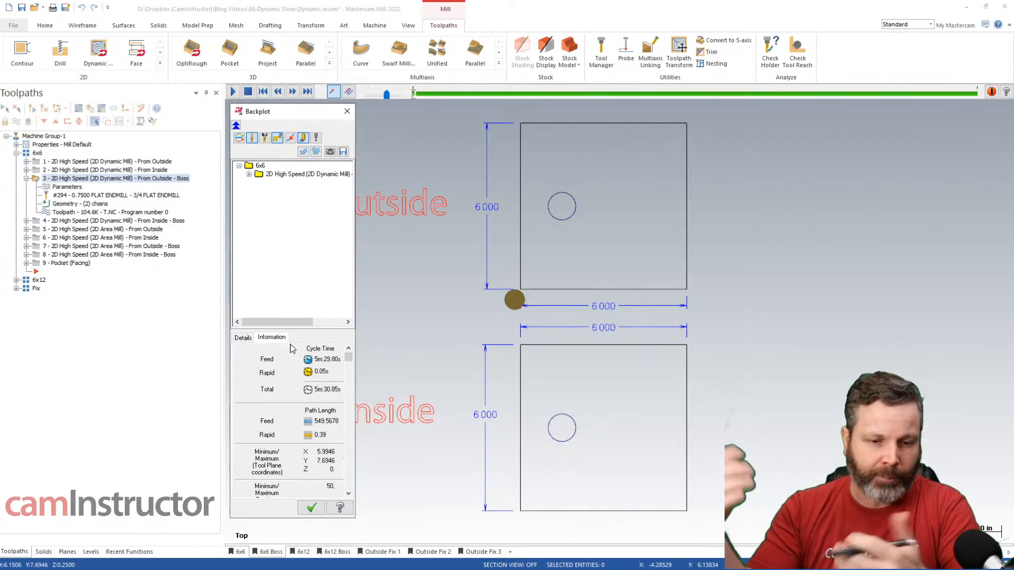
{"action": "left_click", "coordinate": [346, 111]}
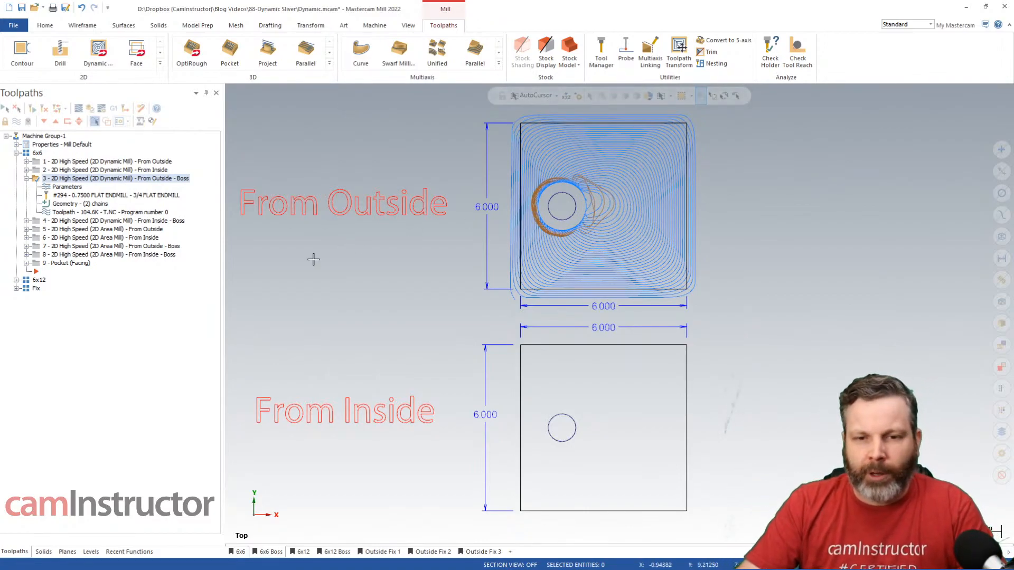
Review the facing overlap and roughing stepover settings of operation 9, Pocket (Facing), without changing them
{"action": "left_click", "coordinate": [60, 264]}
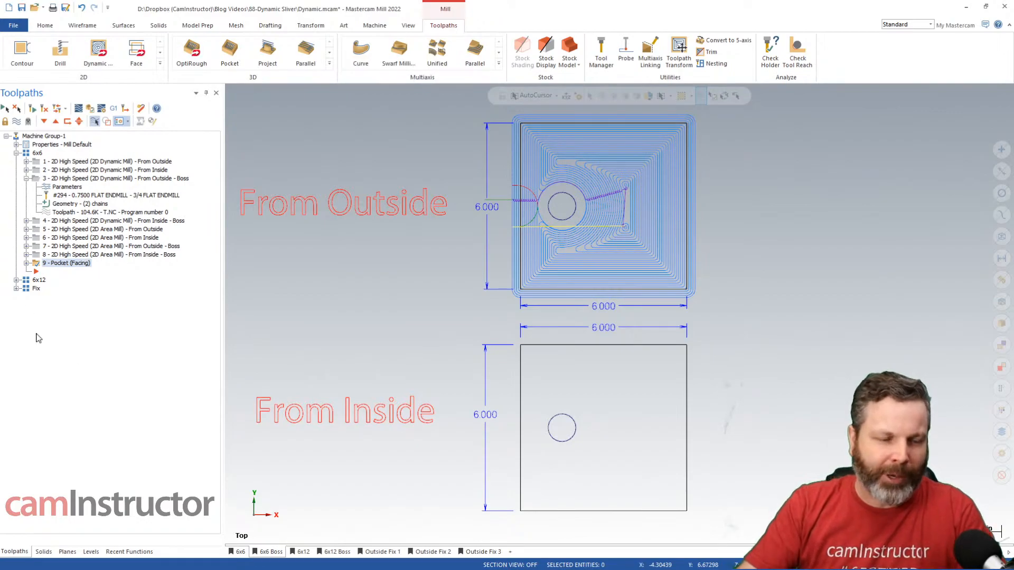
{"action": "left_click", "coordinate": [27, 264]}
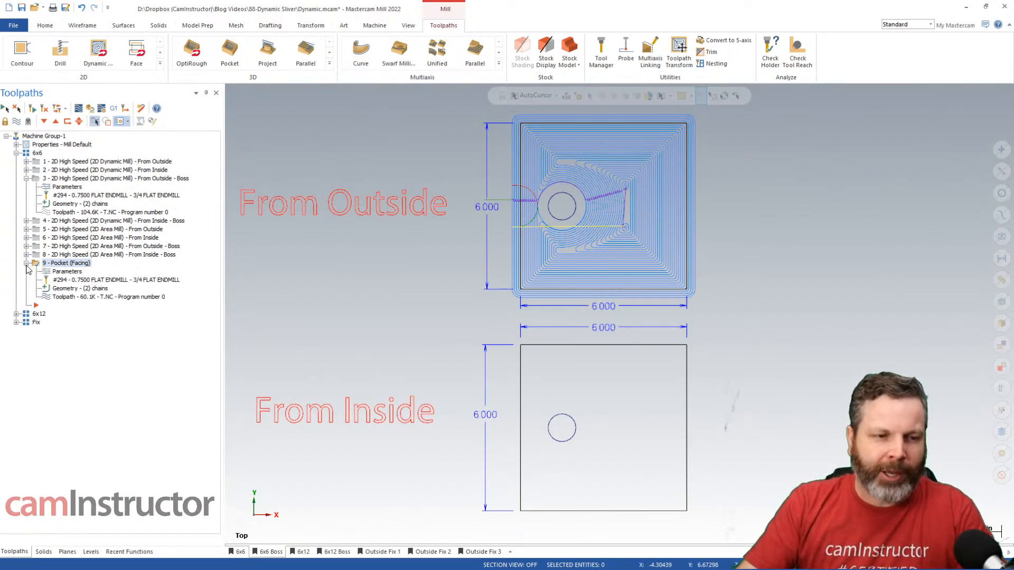
{"action": "left_click", "coordinate": [77, 272]}
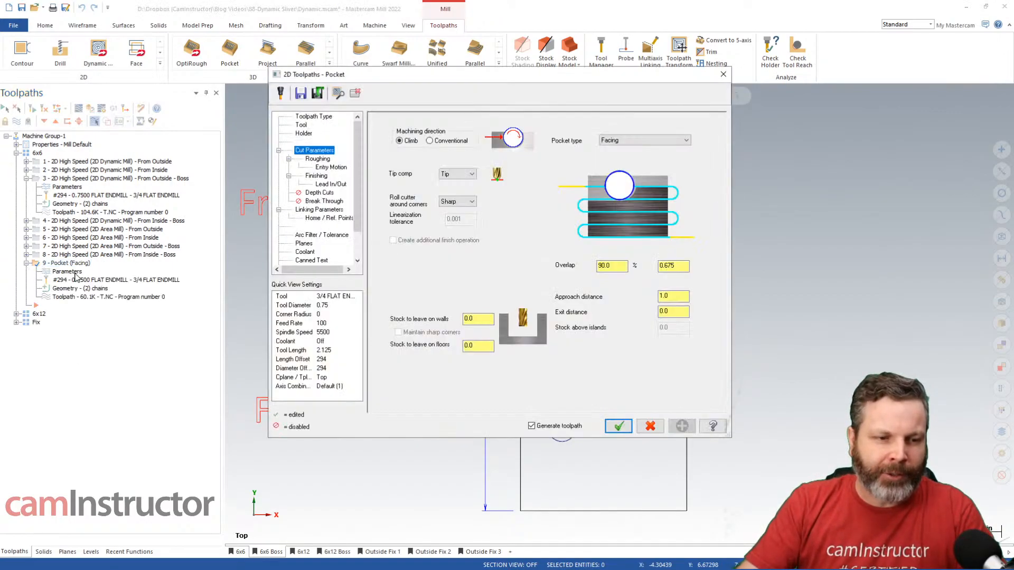
{"action": "double_click", "coordinate": [617, 267]}
{"action": "left_click", "coordinate": [326, 160]}
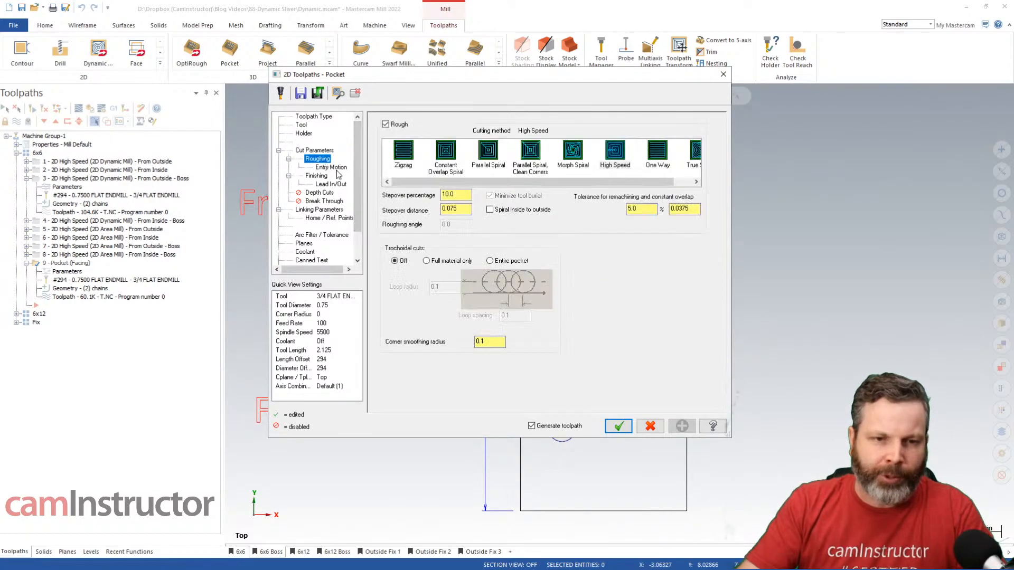
{"action": "double_click", "coordinate": [457, 195]}
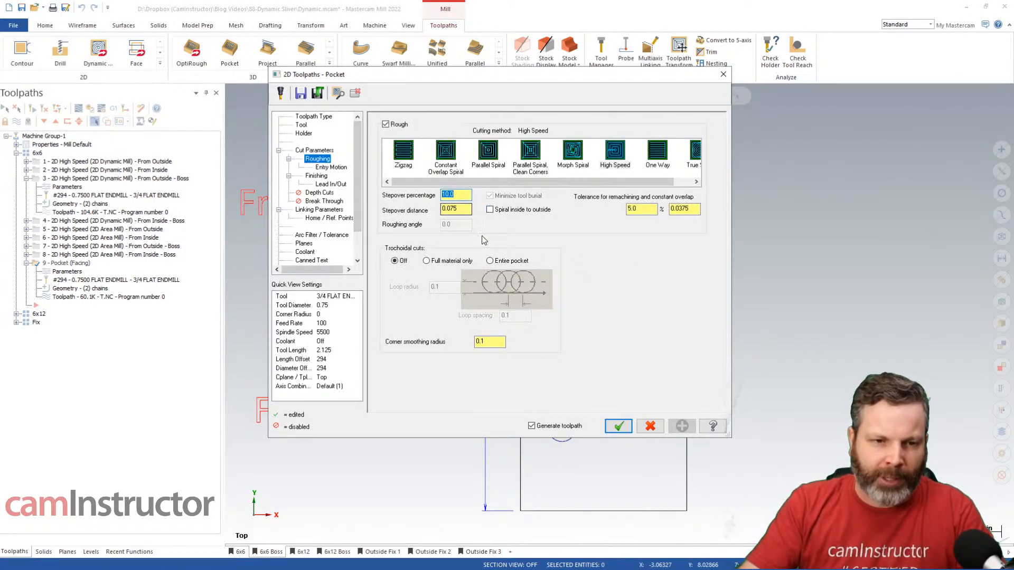
{"action": "left_click", "coordinate": [650, 426]}
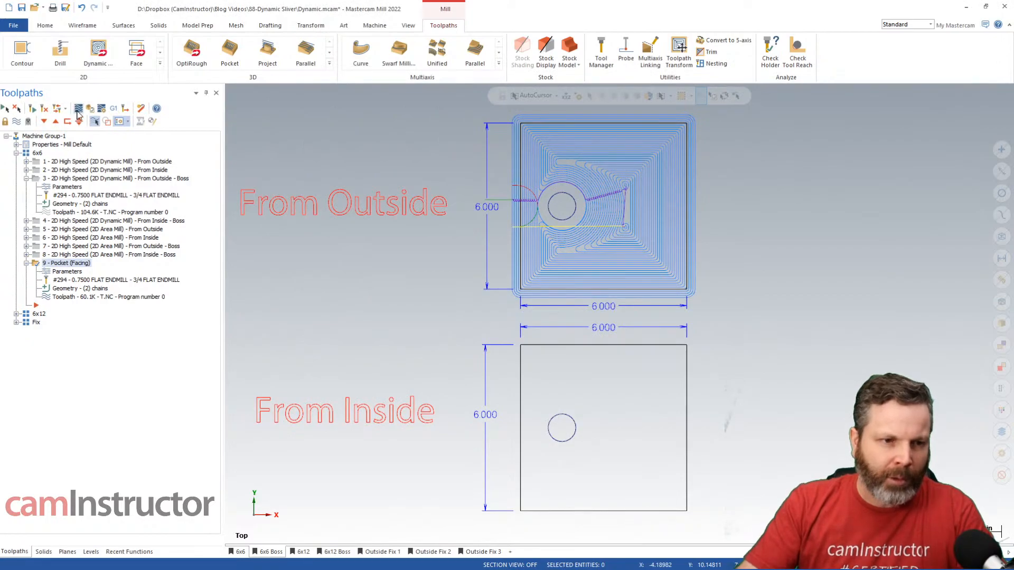
Backplot operation 9, Pocket (Facing), move by move to examine its entry and first pass around the outer boundary
{"action": "left_click", "coordinate": [79, 108]}
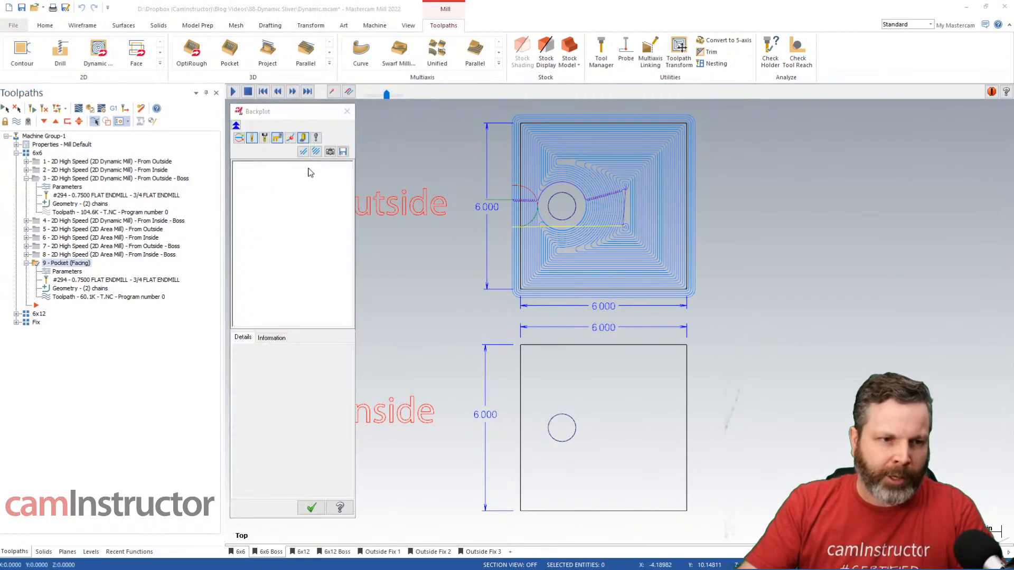
{"action": "left_click", "coordinate": [292, 92]}
{"action": "left_click", "coordinate": [293, 92]}
{"action": "scroll", "coordinate": [518, 191], "scroll_direction": "up", "scroll_amount": 5}
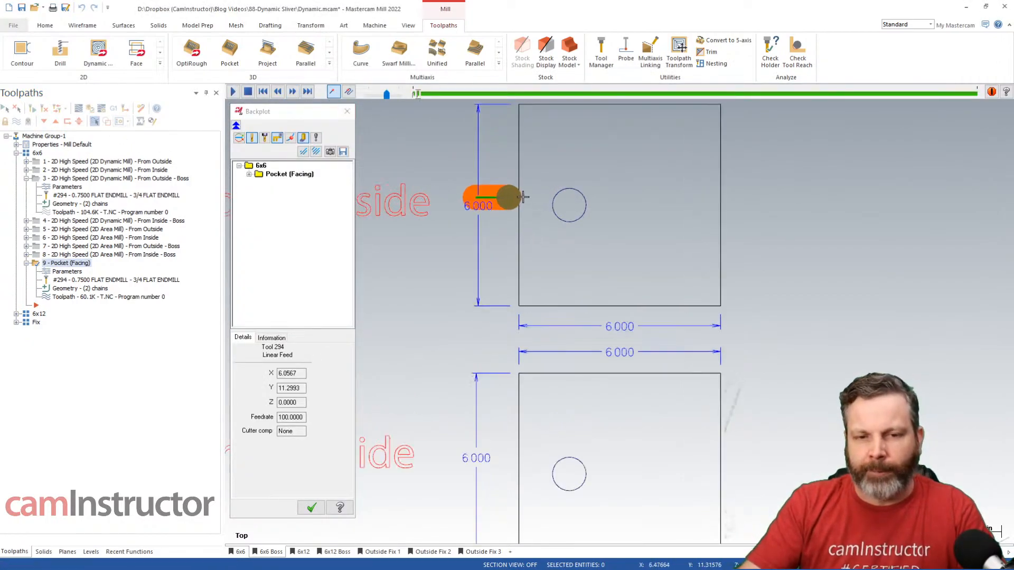
{"action": "scroll", "coordinate": [518, 191], "scroll_direction": "up", "scroll_amount": 1}
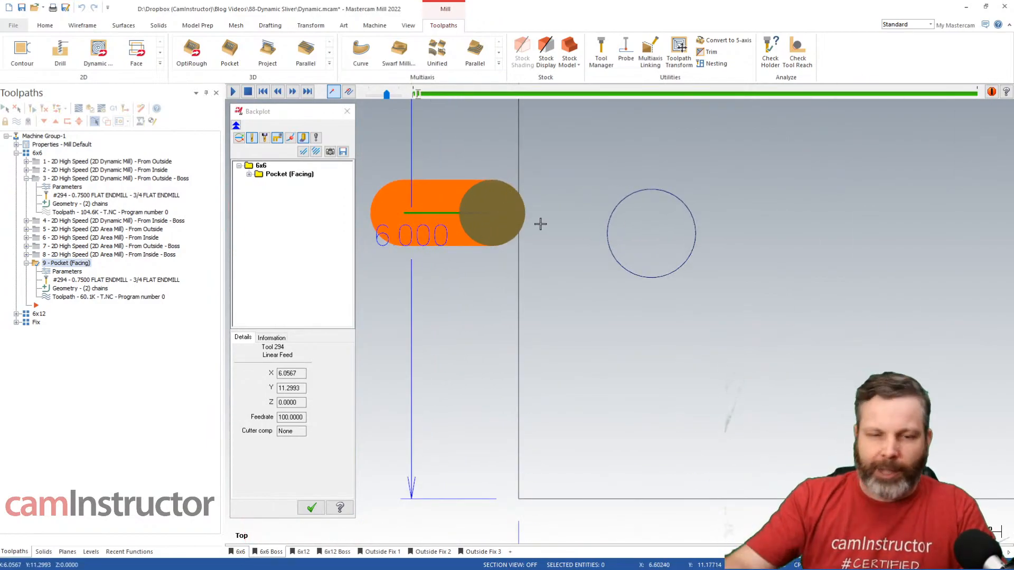
{"action": "left_click", "coordinate": [293, 92]}
{"action": "scroll", "coordinate": [446, 331], "scroll_direction": "down", "scroll_amount": 1}
{"action": "scroll", "coordinate": [446, 331], "scroll_direction": "down", "scroll_amount": 1}
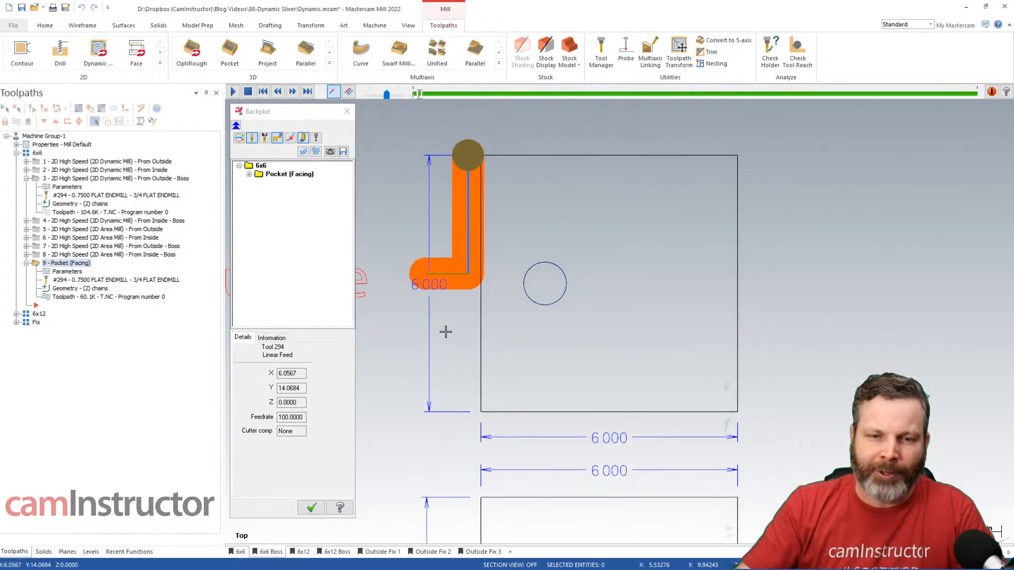
{"action": "left_click", "coordinate": [292, 92]}
{"action": "left_click", "coordinate": [292, 92]}
{"action": "left_click", "coordinate": [292, 92]}
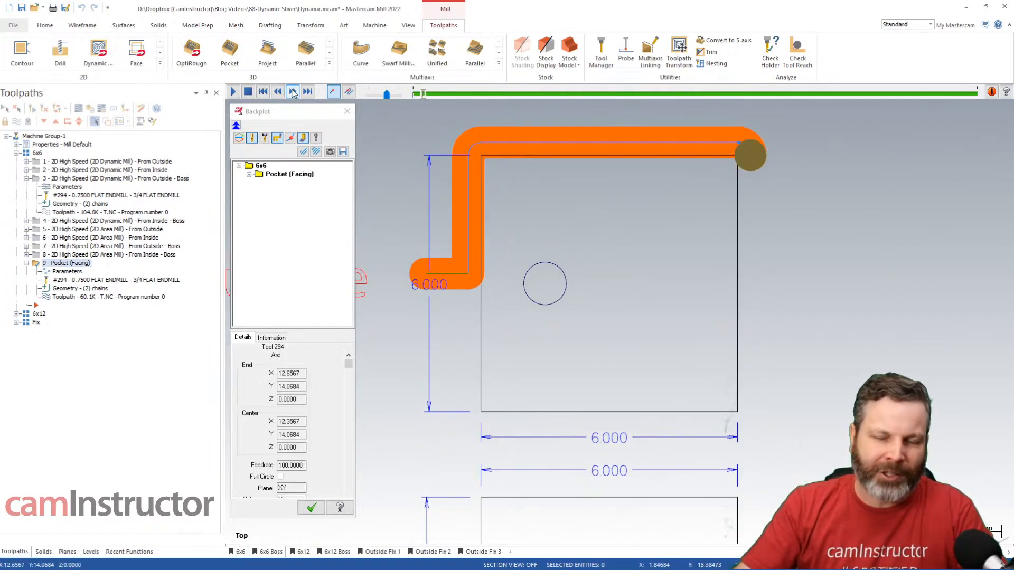
{"action": "left_click", "coordinate": [293, 92]}
{"action": "left_click", "coordinate": [293, 92]}
{"action": "left_click", "coordinate": [293, 92]}
{"action": "left_click", "coordinate": [292, 92]}
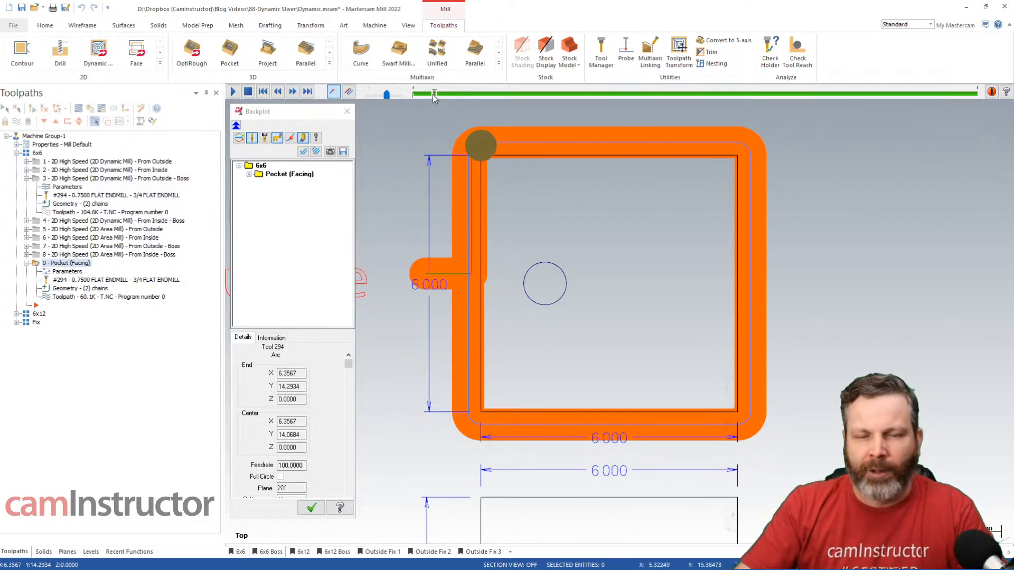
Advance the Pocket (Facing) backplot to where the tool reaches the circular boss, examine that move, and close the backplot
{"action": "left_click_drag", "start_coordinate": [433, 94], "coordinate": [596, 121]}
{"action": "left_click", "coordinate": [278, 92]}
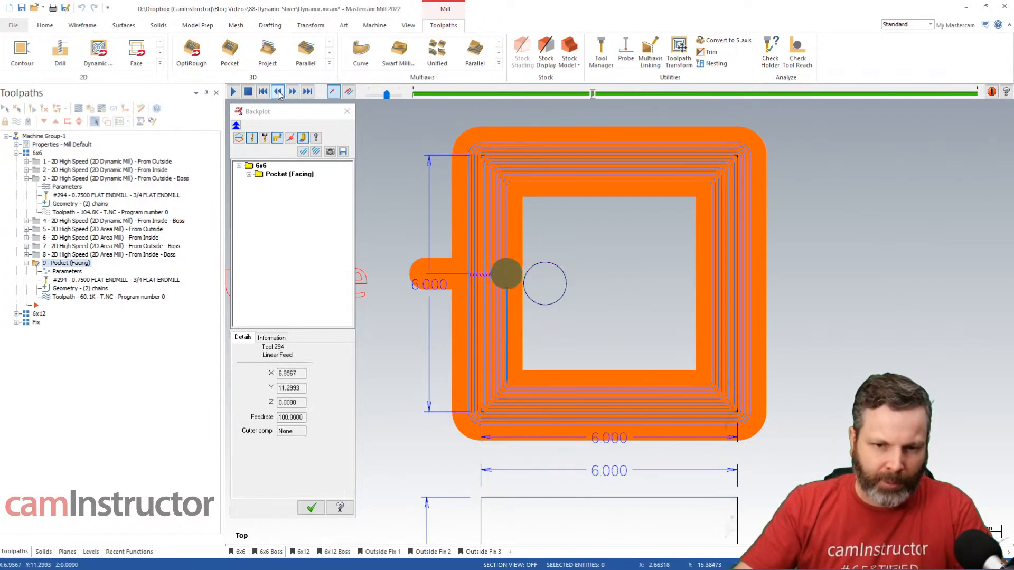
{"action": "left_click", "coordinate": [292, 92]}
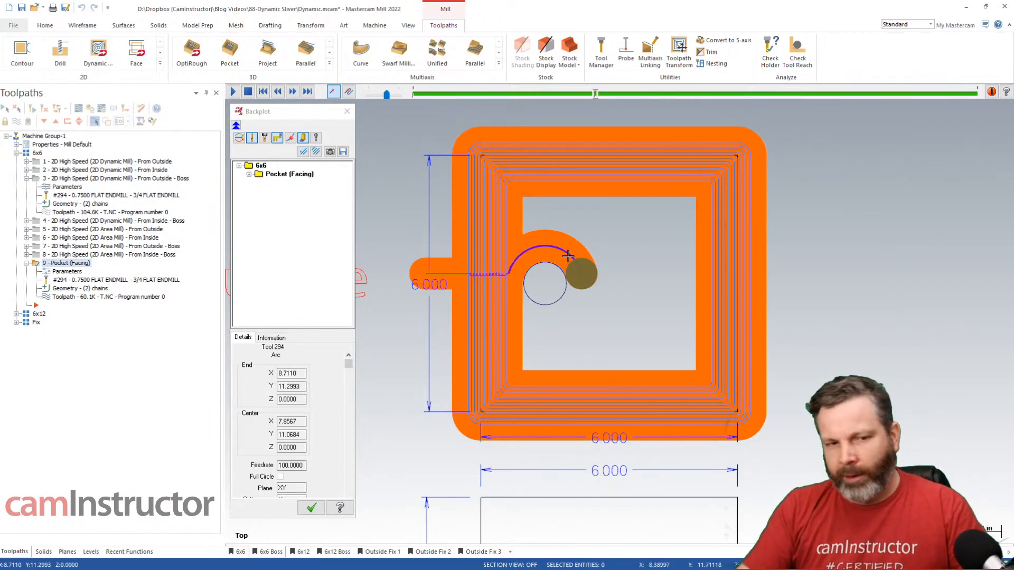
{"action": "left_click", "coordinate": [347, 111]}
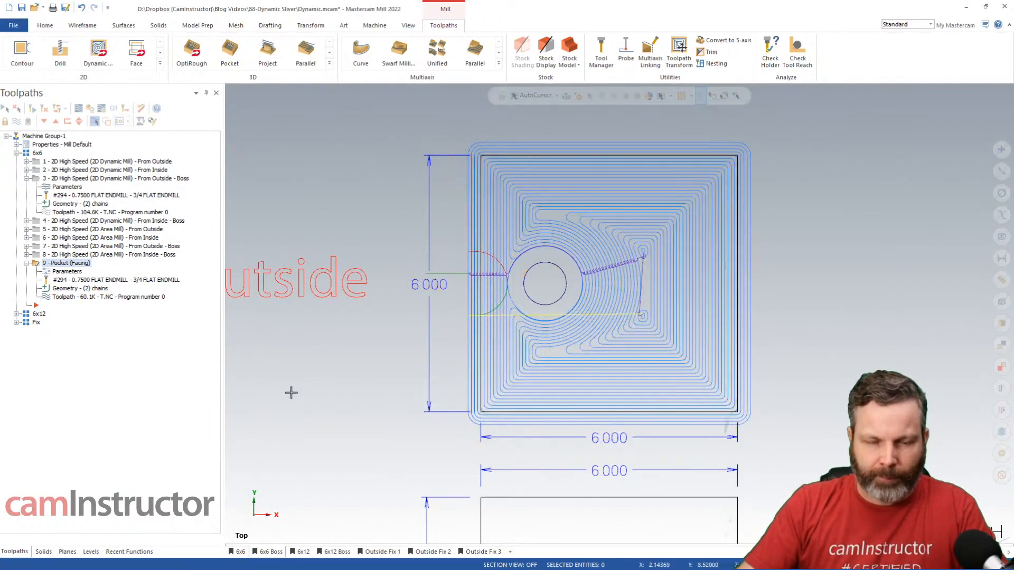
Show the 6x12 geometry, collapse the 6x6 toolpath group with its operations, and expand the 6x12 group
{"action": "left_click", "coordinate": [26, 178]}
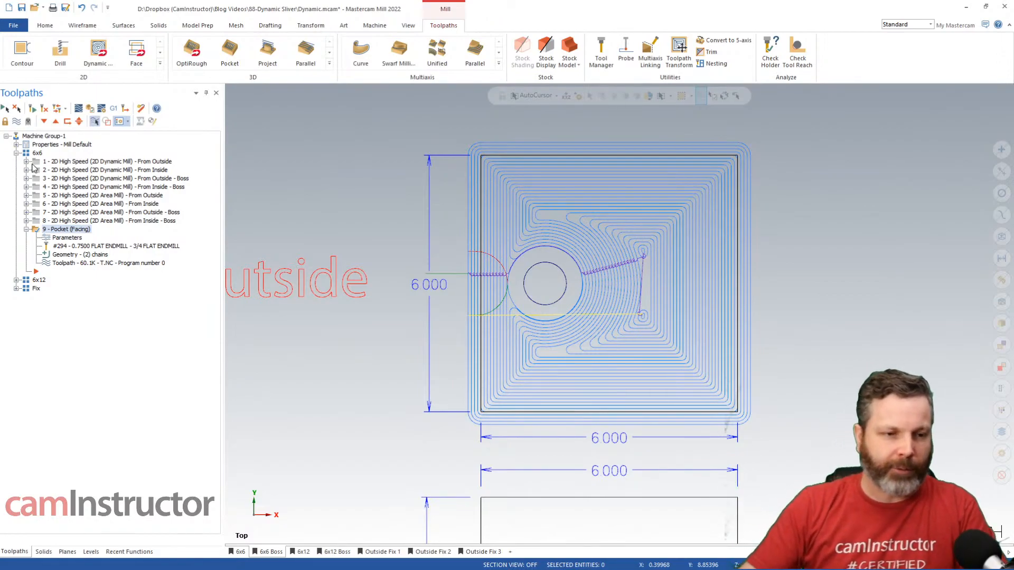
{"action": "left_click", "coordinate": [27, 229]}
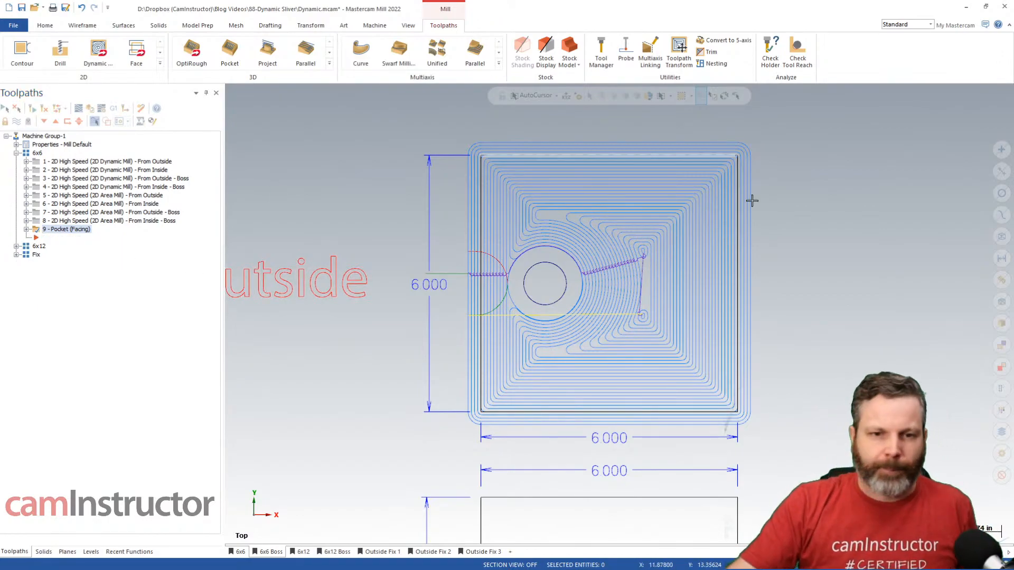
{"action": "scroll", "coordinate": [752, 199], "scroll_direction": "down", "scroll_amount": 1}
{"action": "left_click", "coordinate": [240, 552]}
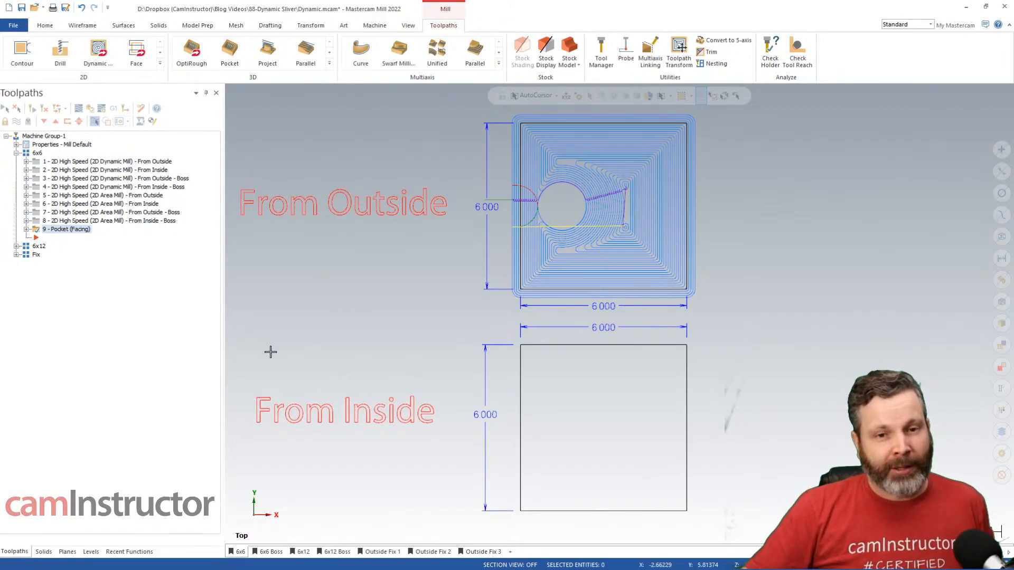
{"action": "left_click", "coordinate": [304, 553]}
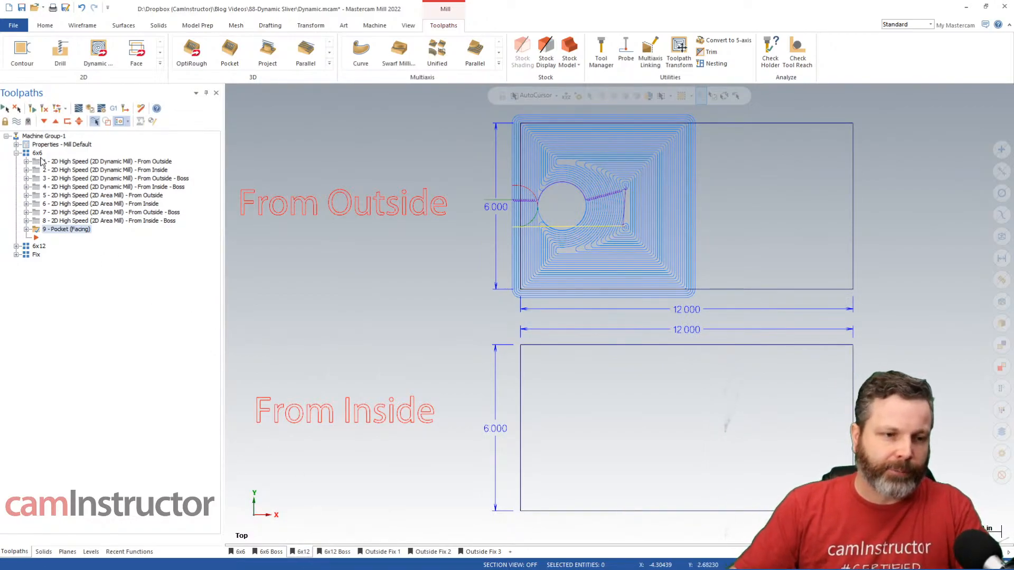
{"action": "left_click", "coordinate": [16, 246]}
{"action": "left_click", "coordinate": [16, 152]}
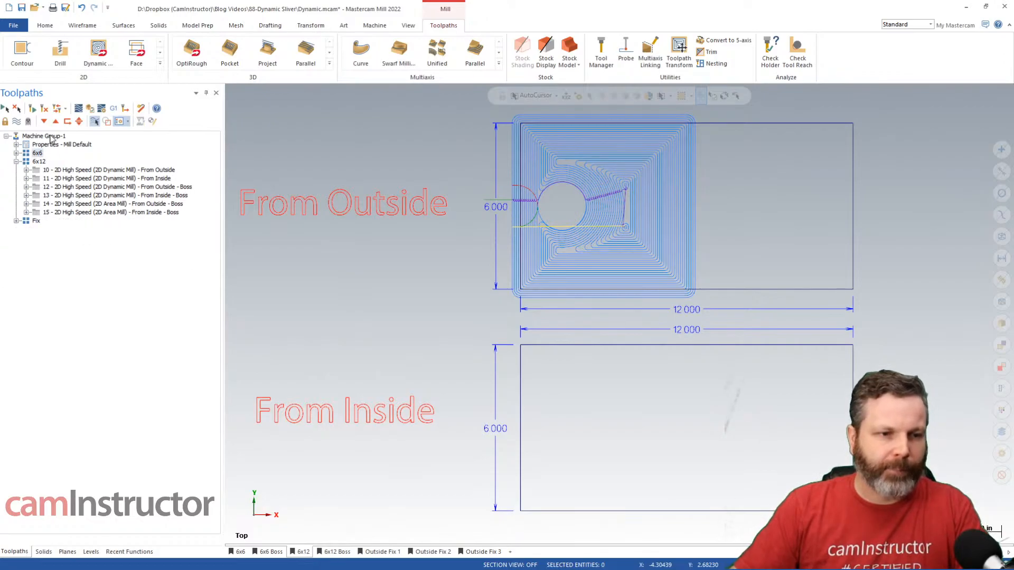
Move the insert arrow to the end of the 6x12 toolpath group
{"action": "left_click", "coordinate": [45, 122]}
{"action": "left_click", "coordinate": [45, 122]}
{"action": "left_click", "coordinate": [44, 121]}
{"action": "left_click", "coordinate": [45, 122]}
{"action": "left_click", "coordinate": [45, 121]}
{"action": "left_click", "coordinate": [44, 121]}
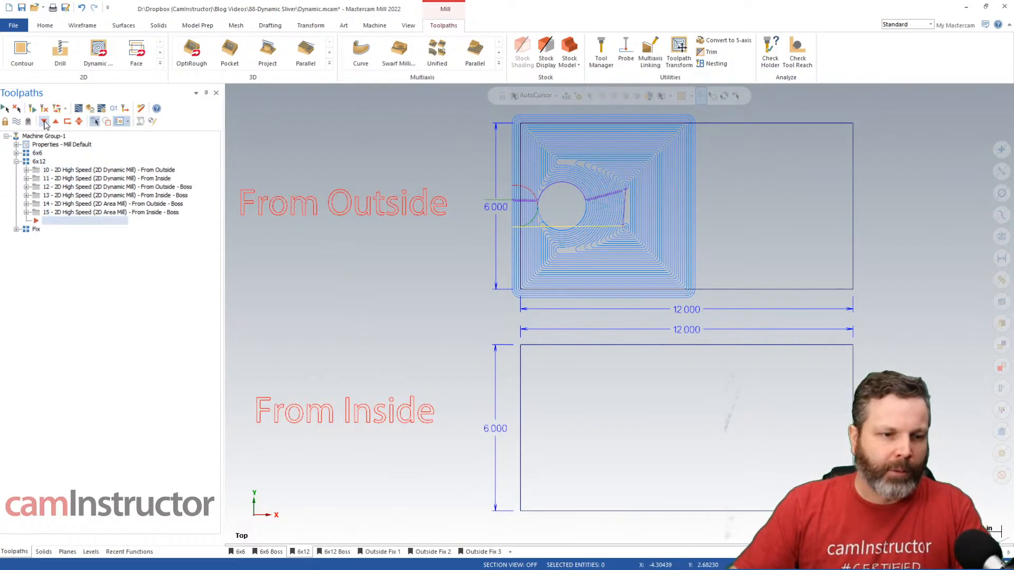
Backplot operation 10, the 6x12 Dynamic Mill From Outside, and advance the tool until only the part's centre remains uncut
{"action": "left_click", "coordinate": [61, 170]}
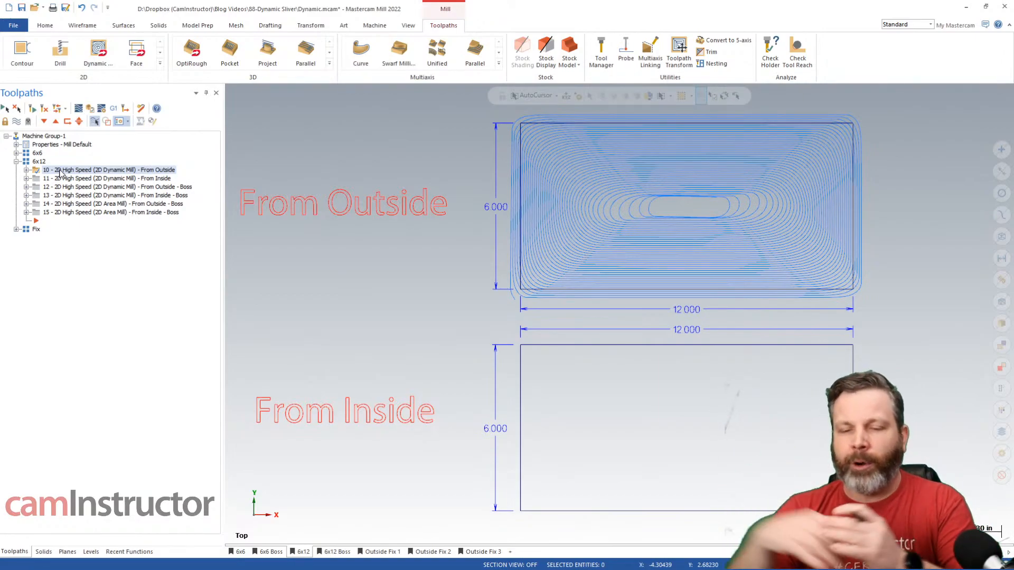
{"action": "left_click", "coordinate": [79, 108]}
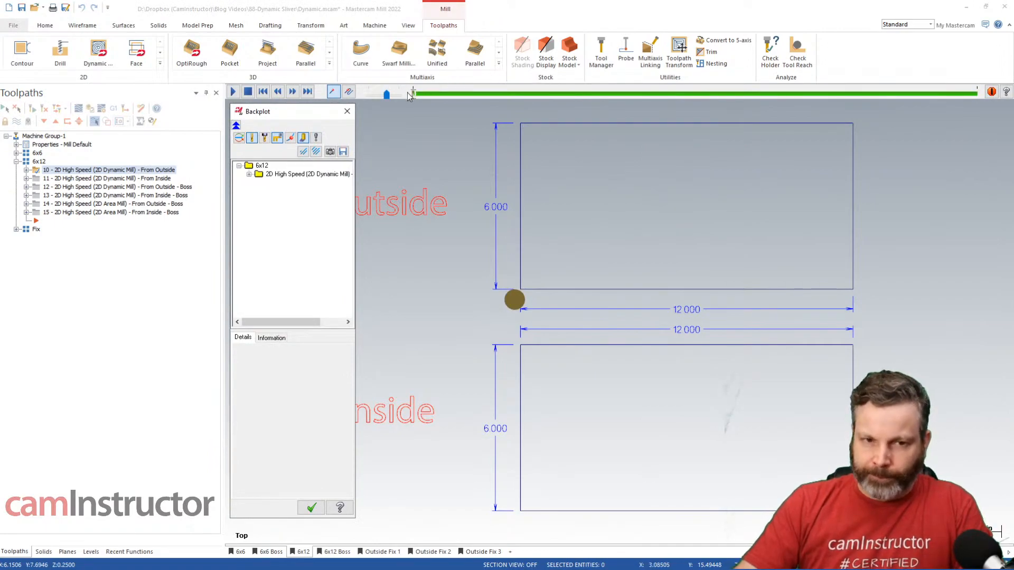
{"action": "left_click_drag", "start_coordinate": [414, 94], "coordinate": [550, 110]}
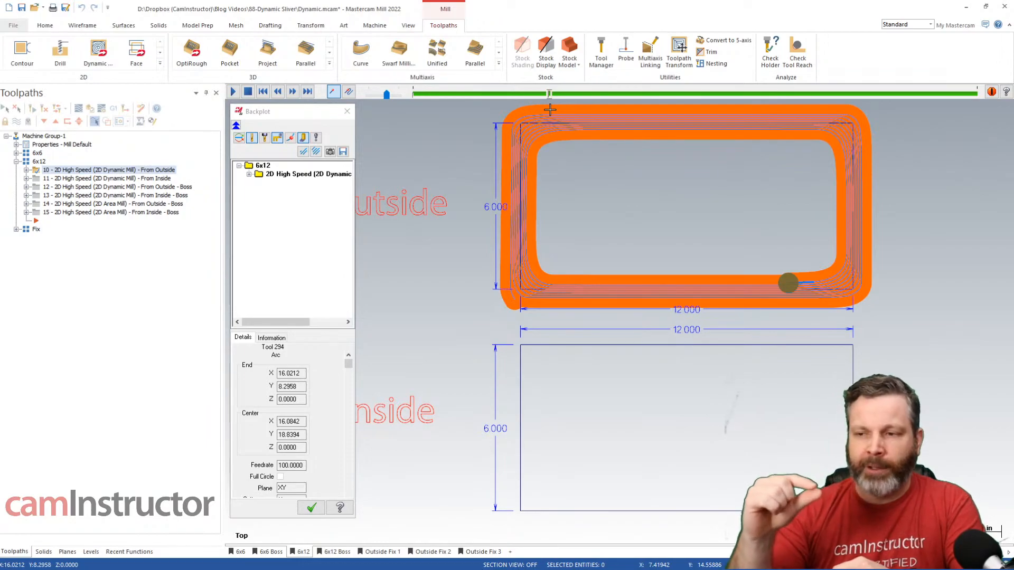
{"action": "left_click_drag", "start_coordinate": [553, 100], "coordinate": [965, 99]}
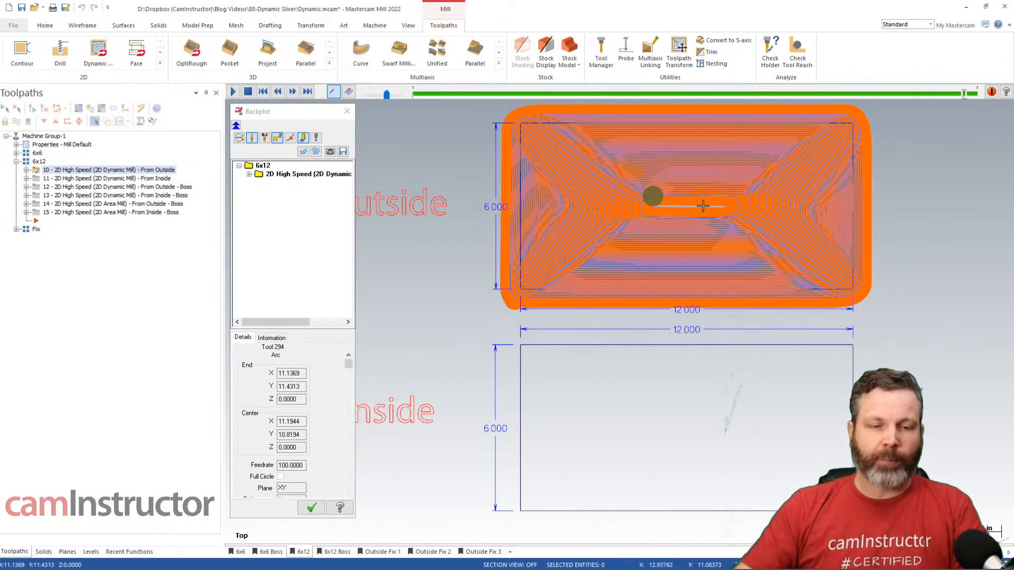
Examine how operation 10 clears the last sliver at the part's centre, and close the backplot
{"action": "scroll", "coordinate": [716, 206], "scroll_direction": "up", "scroll_amount": 2}
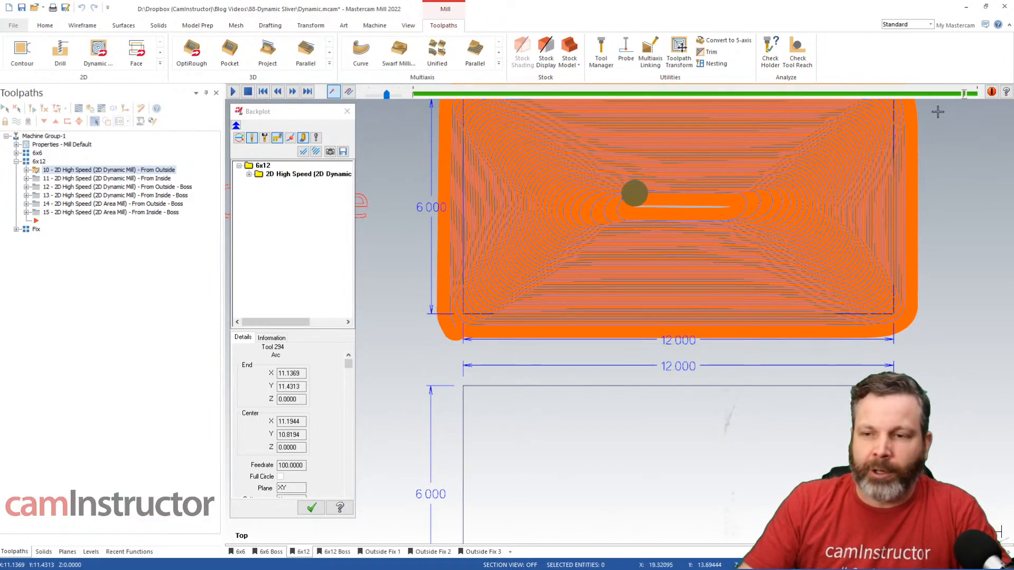
{"action": "left_click", "coordinate": [965, 97]}
{"action": "left_click_drag", "start_coordinate": [964, 97], "coordinate": [970, 97]}
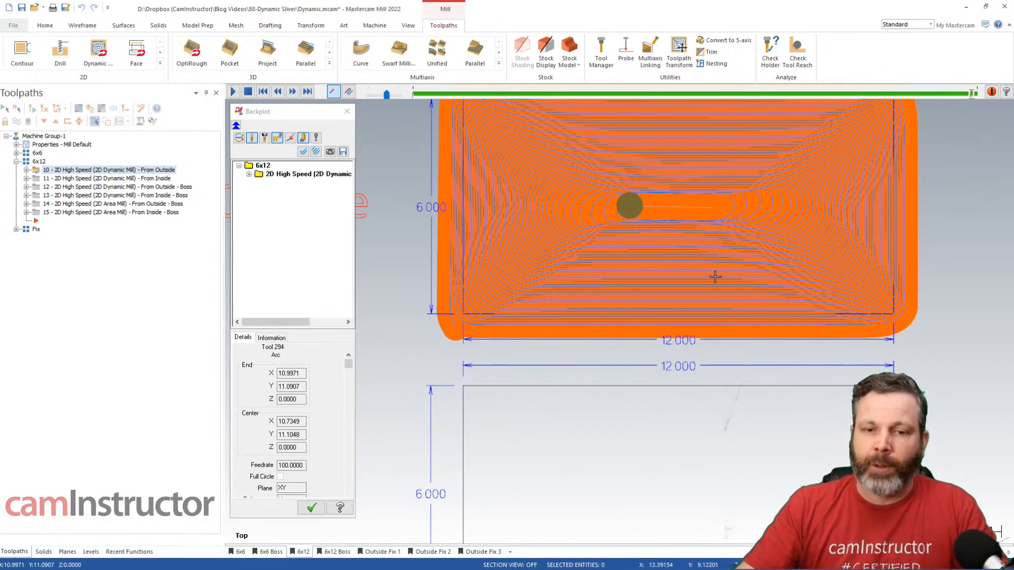
{"action": "scroll", "coordinate": [713, 316], "scroll_direction": "down", "scroll_amount": 3}
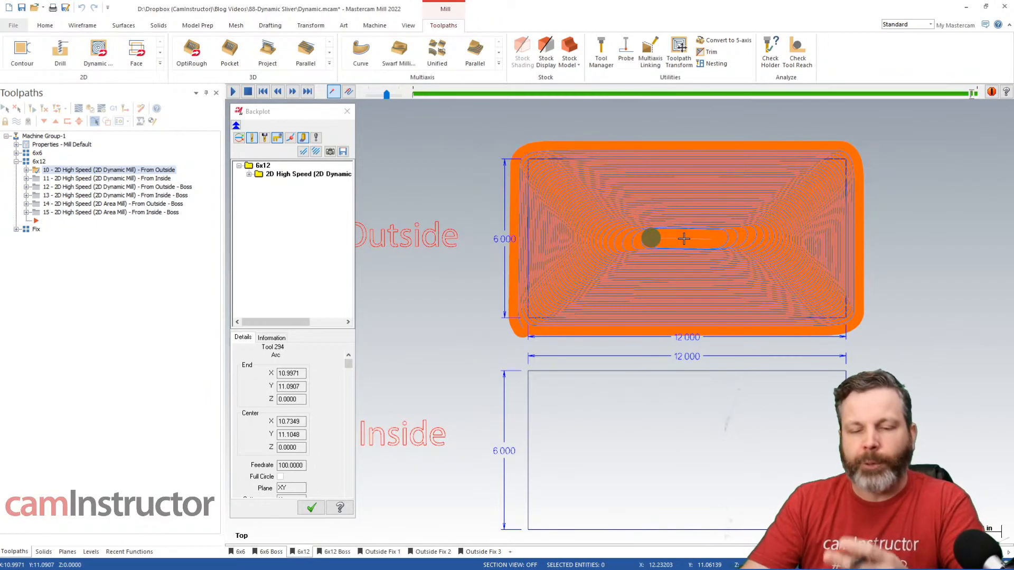
{"action": "left_click", "coordinate": [347, 111]}
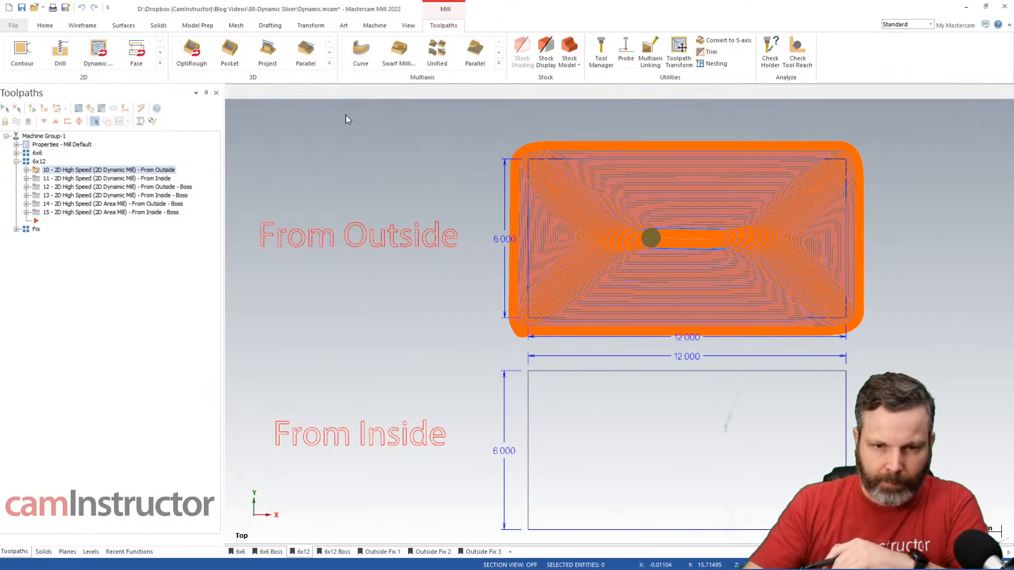
Show the 6x12 Boss geometry, backplot operation 12, Dynamic Mill From Outside - Boss, to its end, and close the backplot
{"action": "left_click", "coordinate": [338, 552]}
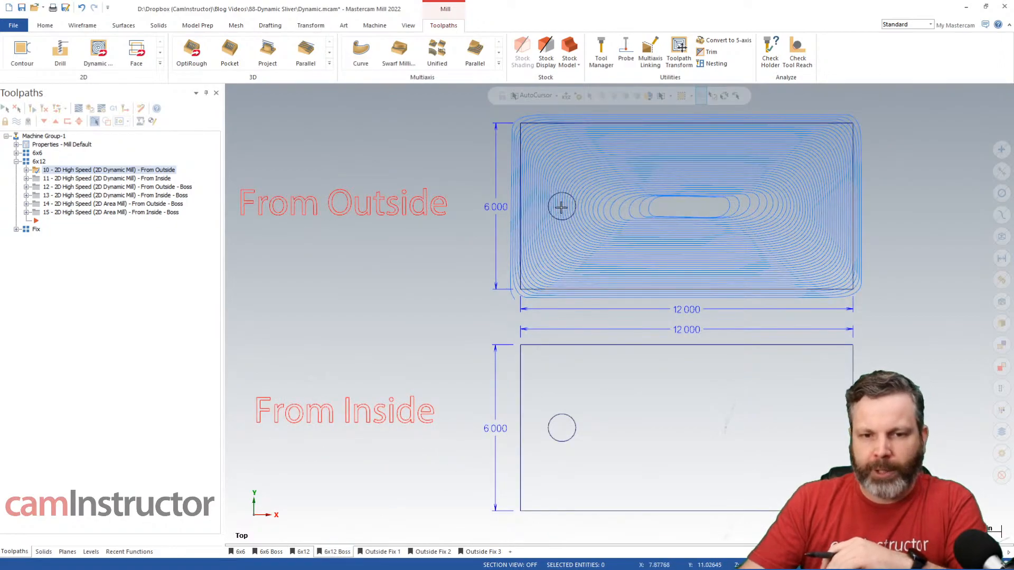
{"action": "left_click", "coordinate": [180, 187]}
{"action": "left_click", "coordinate": [79, 109]}
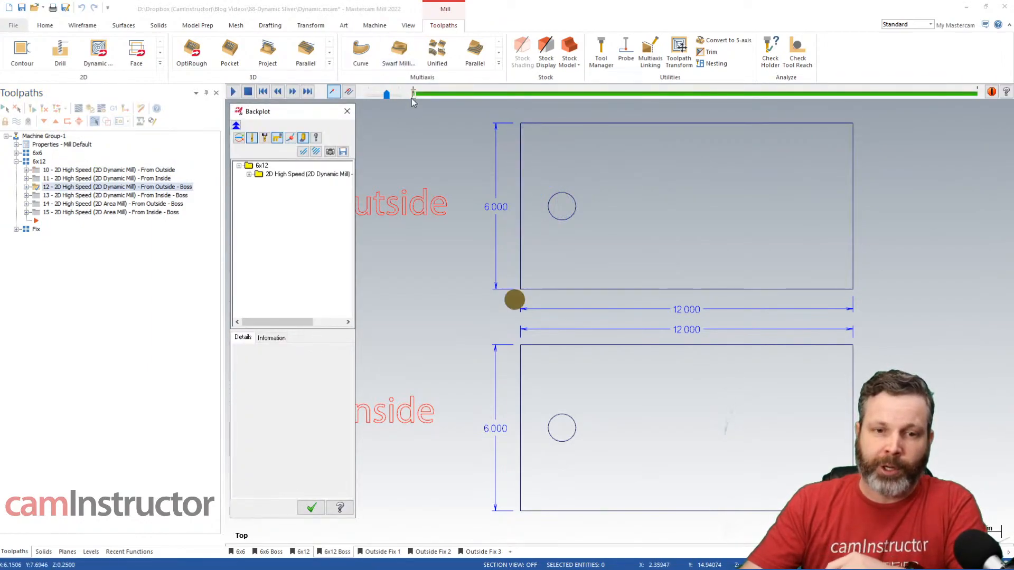
{"action": "left_click_drag", "start_coordinate": [414, 94], "coordinate": [931, 102]}
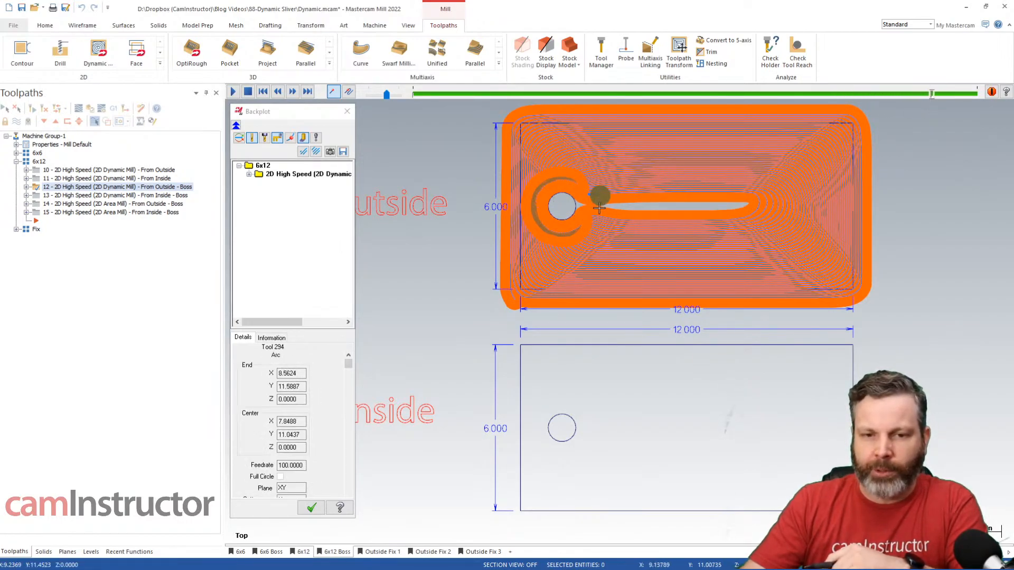
{"action": "left_click_drag", "start_coordinate": [933, 98], "coordinate": [974, 96]}
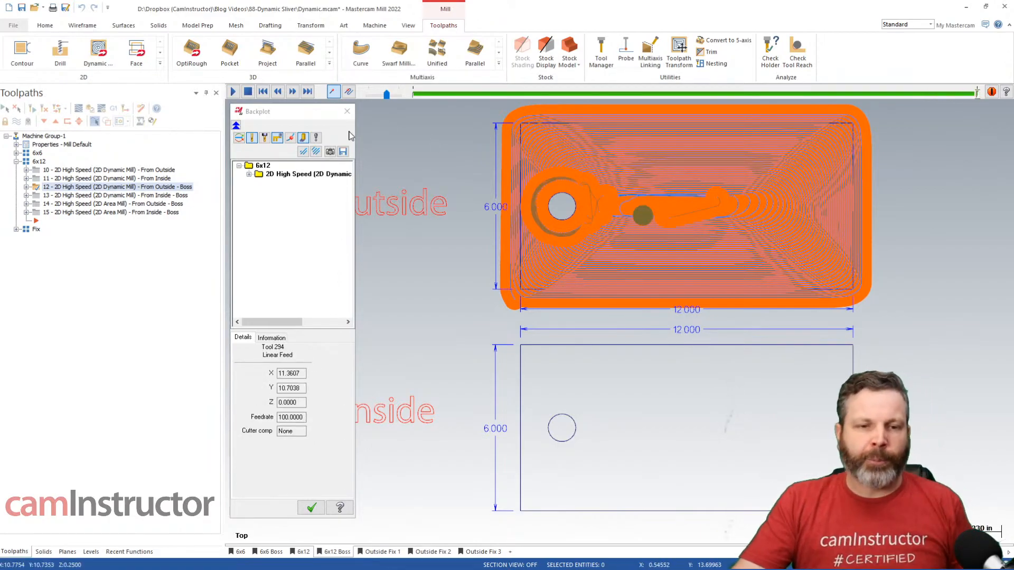
{"action": "left_click", "coordinate": [347, 111]}
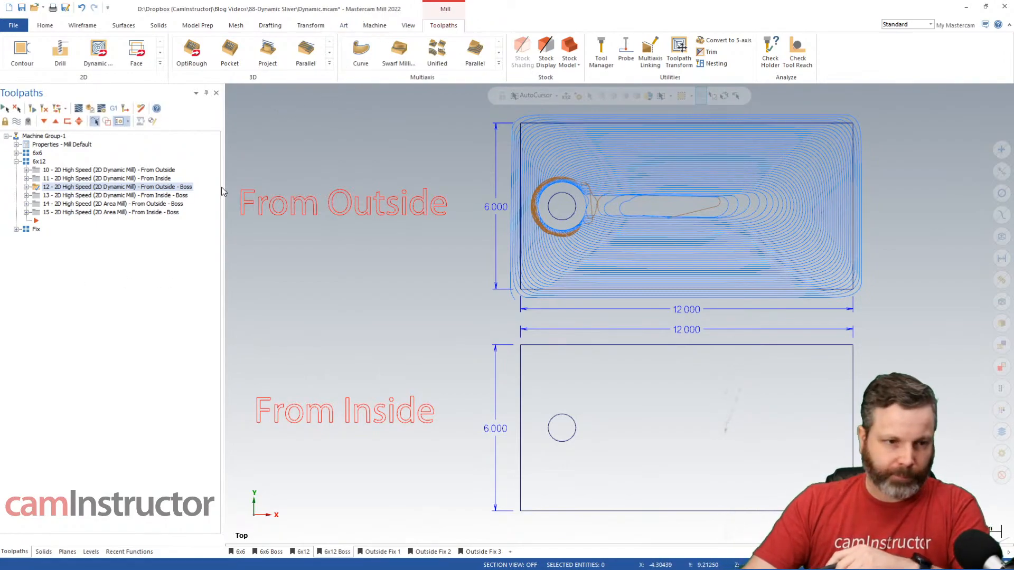
Show the 6x12 geometry, backplot operation 11, Dynamic Mill From Inside, from its entry to the end, and close the backplot
{"action": "left_click", "coordinate": [171, 196]}
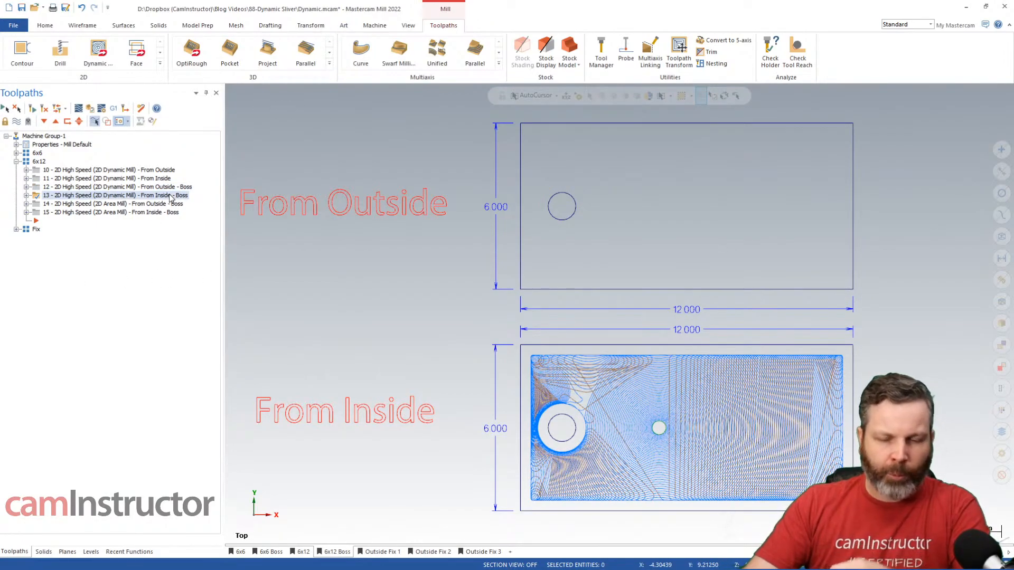
{"action": "left_click", "coordinate": [154, 180]}
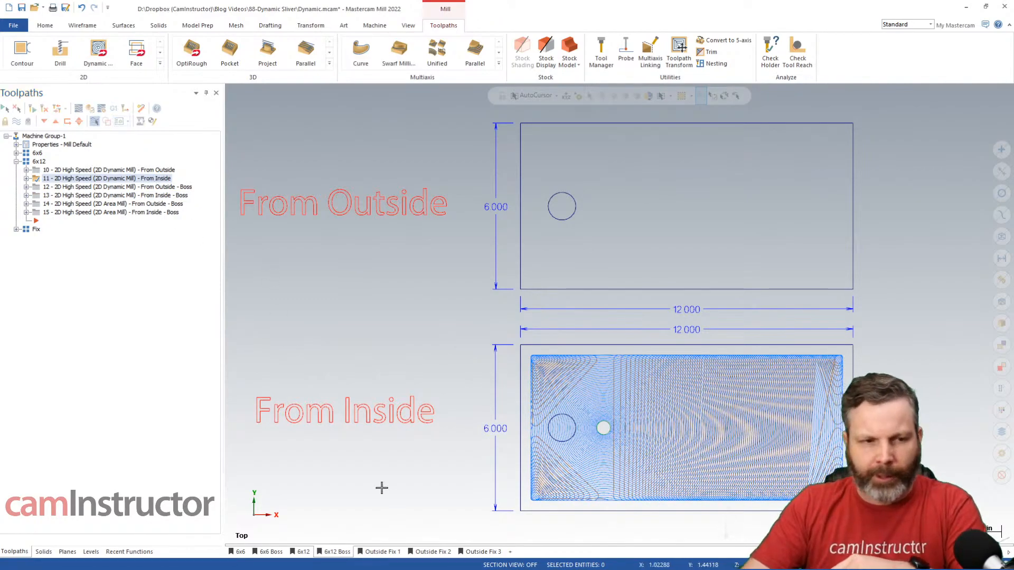
{"action": "left_click", "coordinate": [302, 552]}
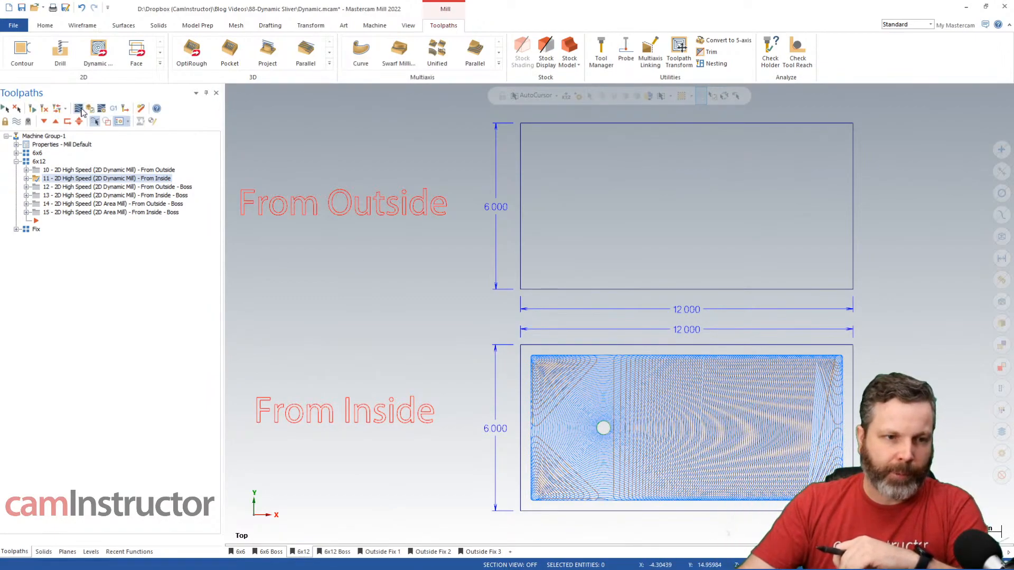
{"action": "left_click", "coordinate": [78, 109]}
{"action": "left_click_drag", "start_coordinate": [414, 94], "coordinate": [453, 101]}
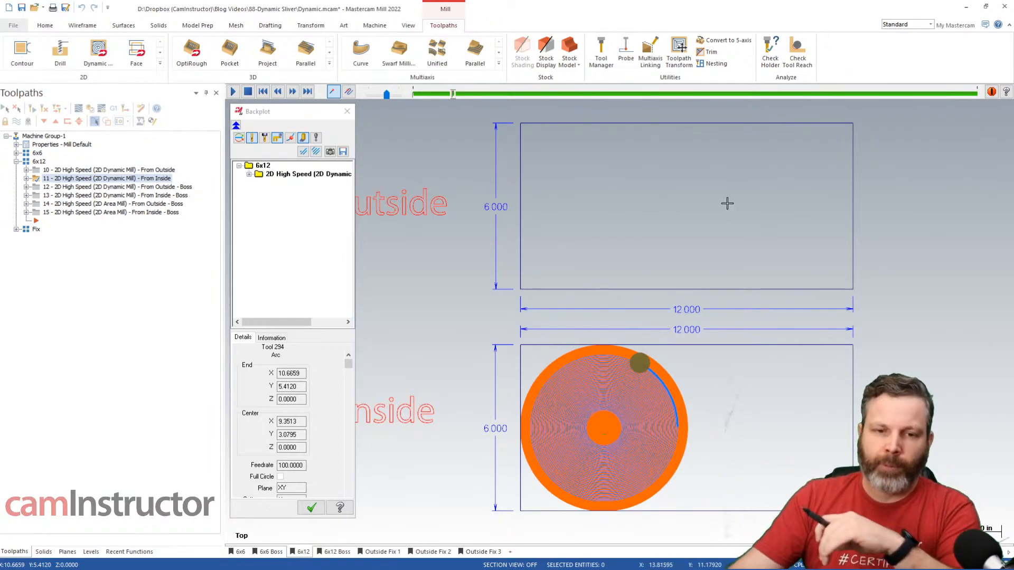
{"action": "left_click_drag", "start_coordinate": [452, 94], "coordinate": [623, 95]}
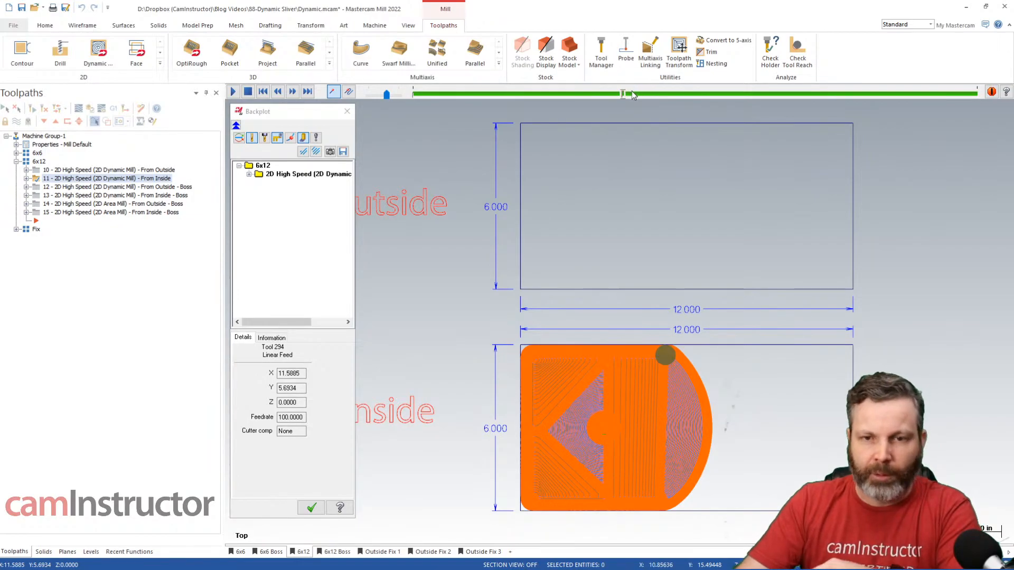
{"action": "left_click_drag", "start_coordinate": [623, 95], "coordinate": [945, 95]}
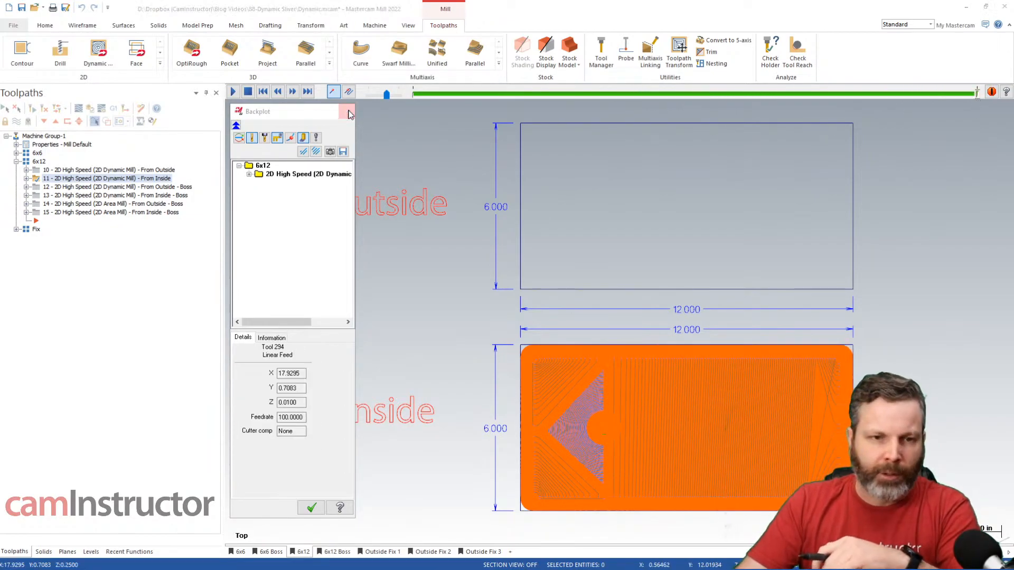
{"action": "left_click", "coordinate": [347, 111]}
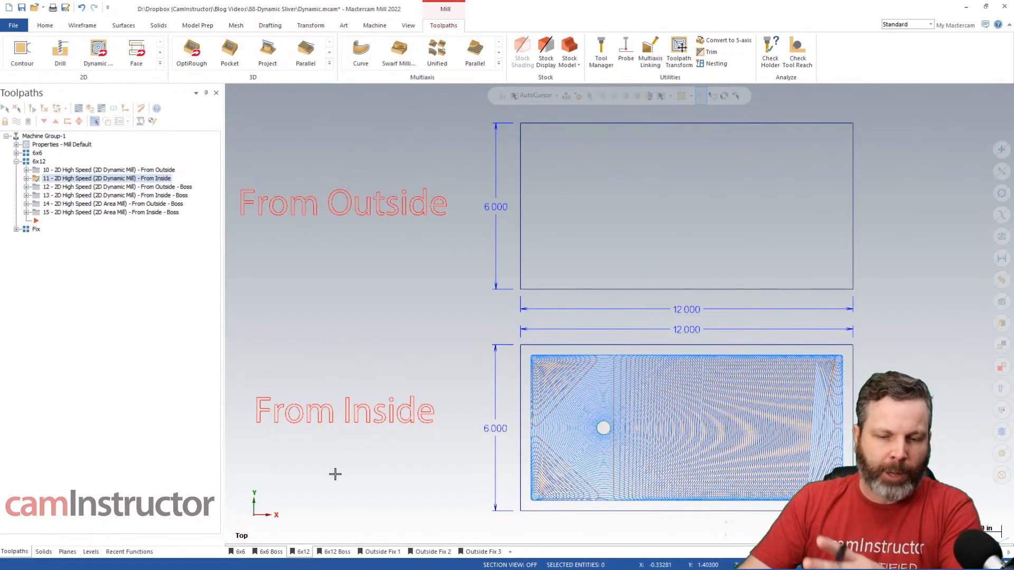
Show the 6x12 Boss geometry and backplot operation 13 until the tool cuts between the boss and the nearest pocket wall
{"action": "left_click", "coordinate": [333, 552]}
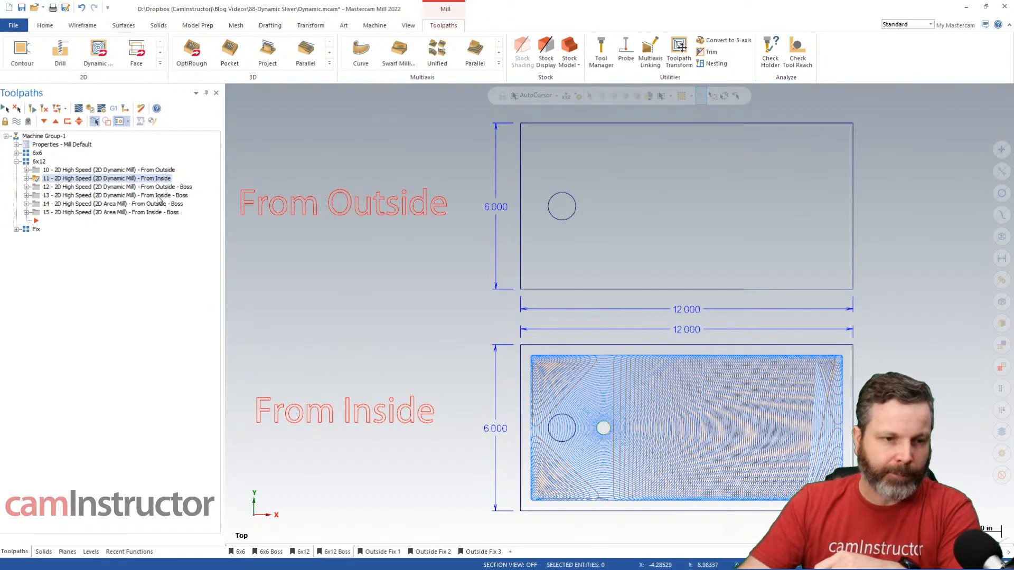
{"action": "left_click", "coordinate": [105, 195]}
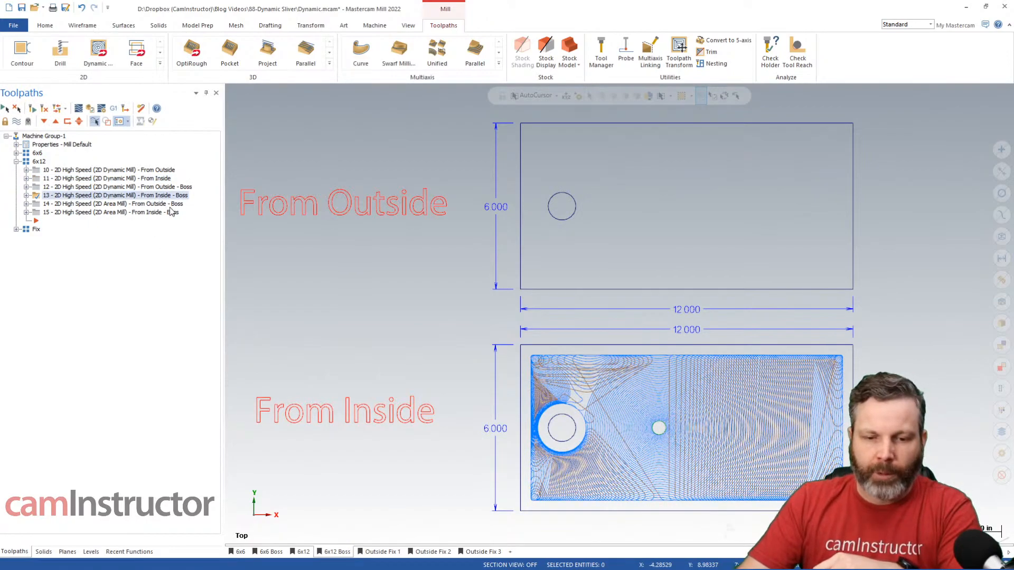
{"action": "left_click", "coordinate": [78, 109]}
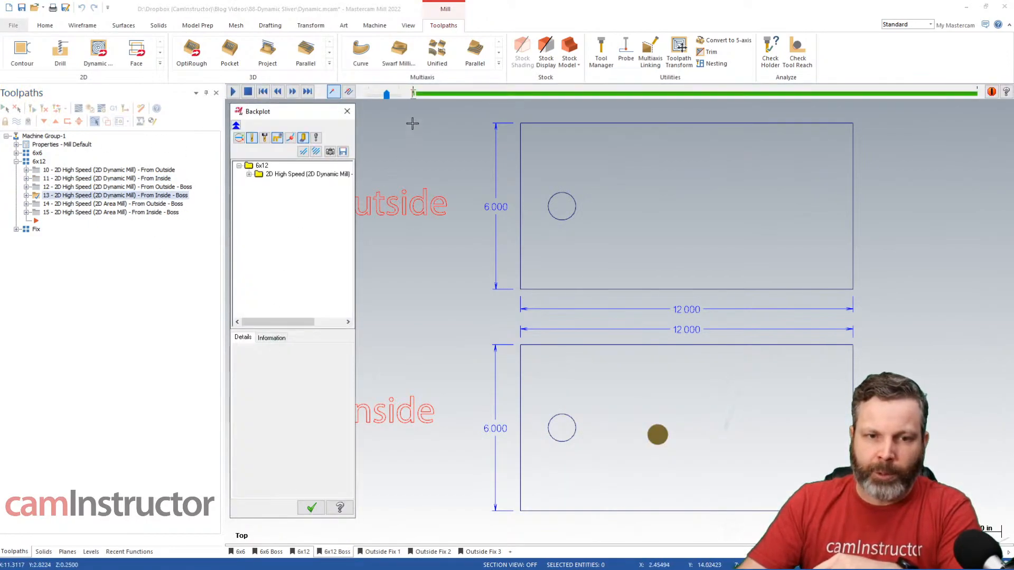
{"action": "left_click_drag", "start_coordinate": [414, 94], "coordinate": [616, 100]}
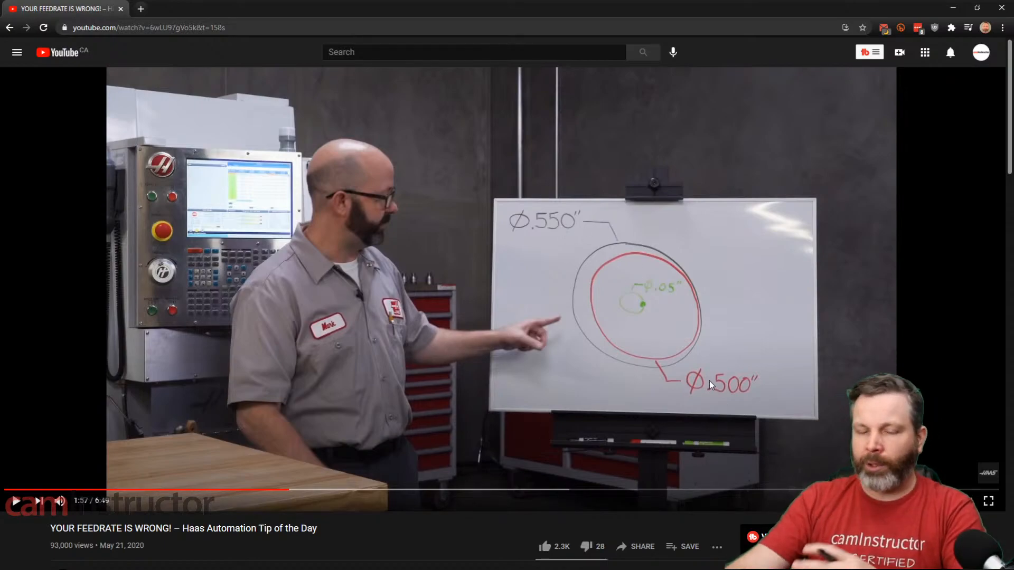
Review the Haas YouTube video on arc feedrates at 2:29, 4:27 and 3:47, and return to the Mastercam backplot
{"action": "left_click", "coordinate": [367, 491]}
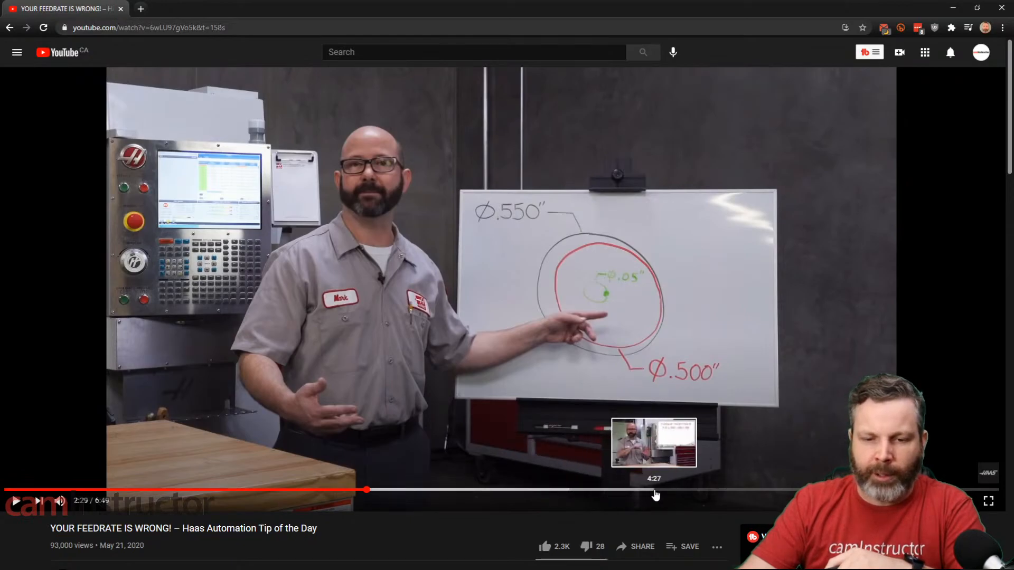
{"action": "left_click", "coordinate": [653, 491]}
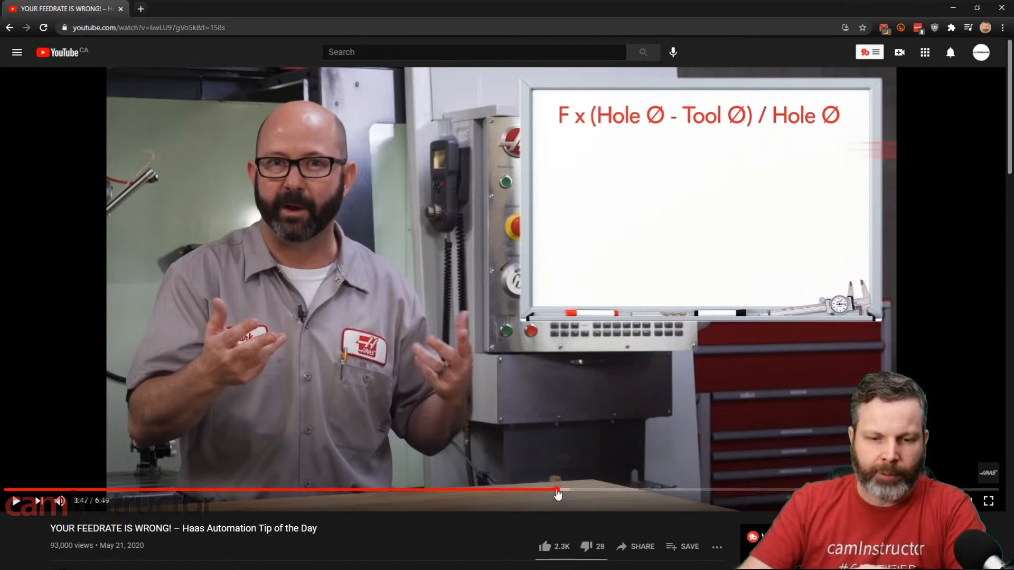
{"action": "left_click", "coordinate": [556, 491]}
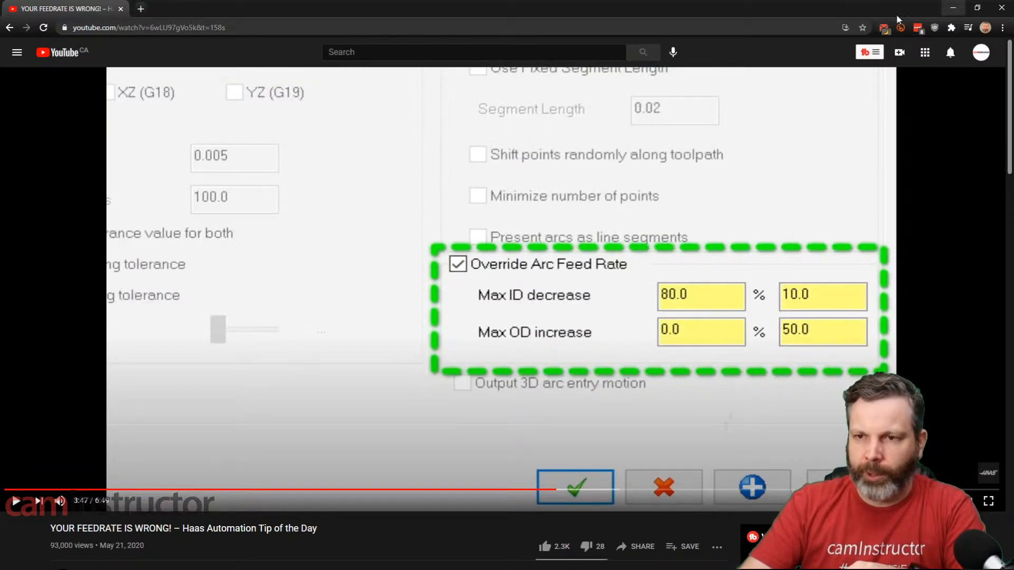
{"action": "left_click_drag", "start_coordinate": [397, 7], "coordinate": [1013, 84]}
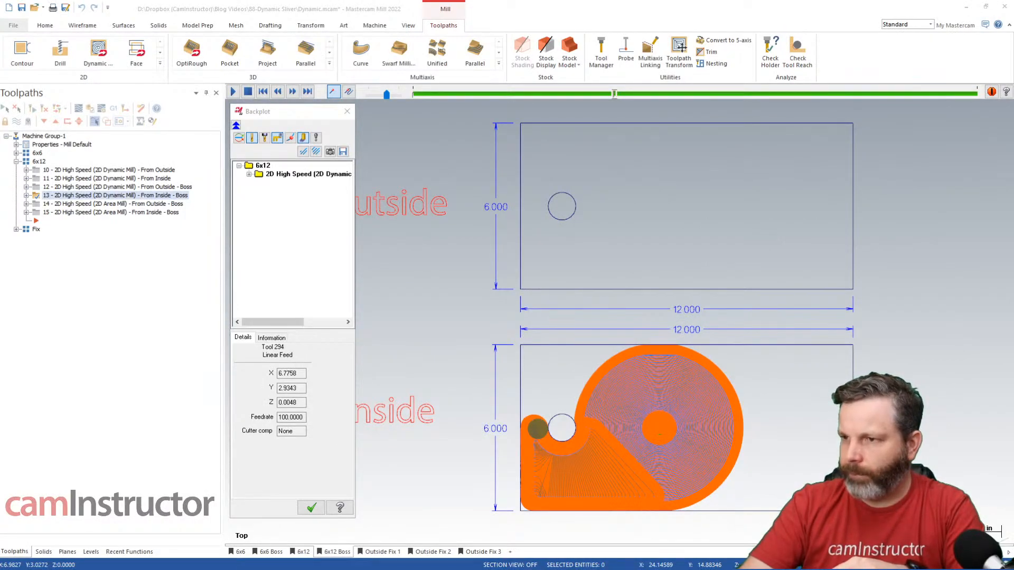
{"action": "left_click_drag", "start_coordinate": [1013, 84], "coordinate": [464, 74]}
{"action": "double_click", "coordinate": [464, 74]}
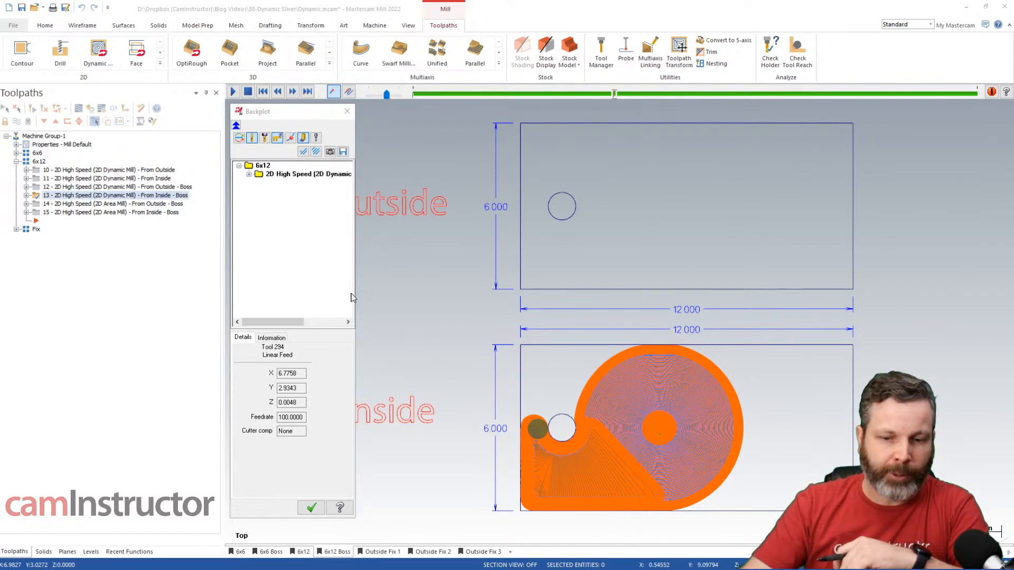
Close the backplot and examine operation 13's tight looping passes between the boss and the nearest pocket wall
{"action": "scroll", "coordinate": [540, 451], "scroll_direction": "up", "scroll_amount": 3}
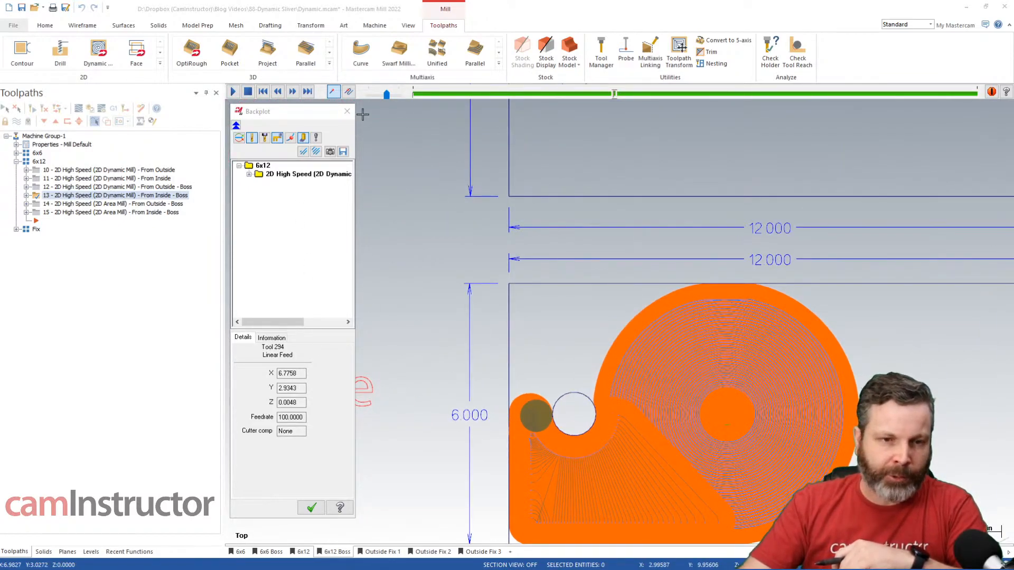
{"action": "left_click", "coordinate": [347, 111]}
{"action": "scroll", "coordinate": [510, 416], "scroll_direction": "up", "scroll_amount": 5}
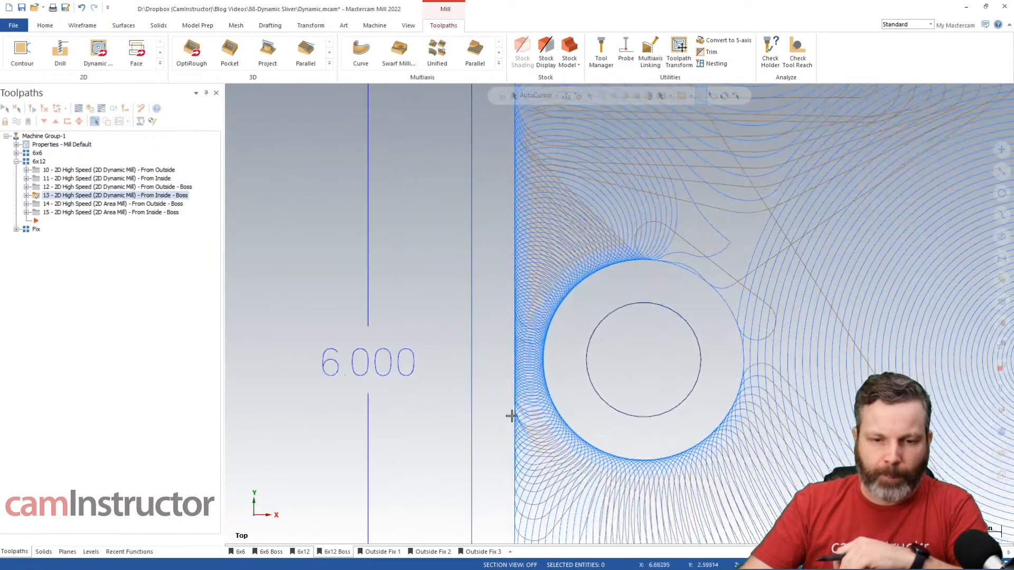
{"action": "scroll", "coordinate": [530, 413], "scroll_direction": "up", "scroll_amount": 4}
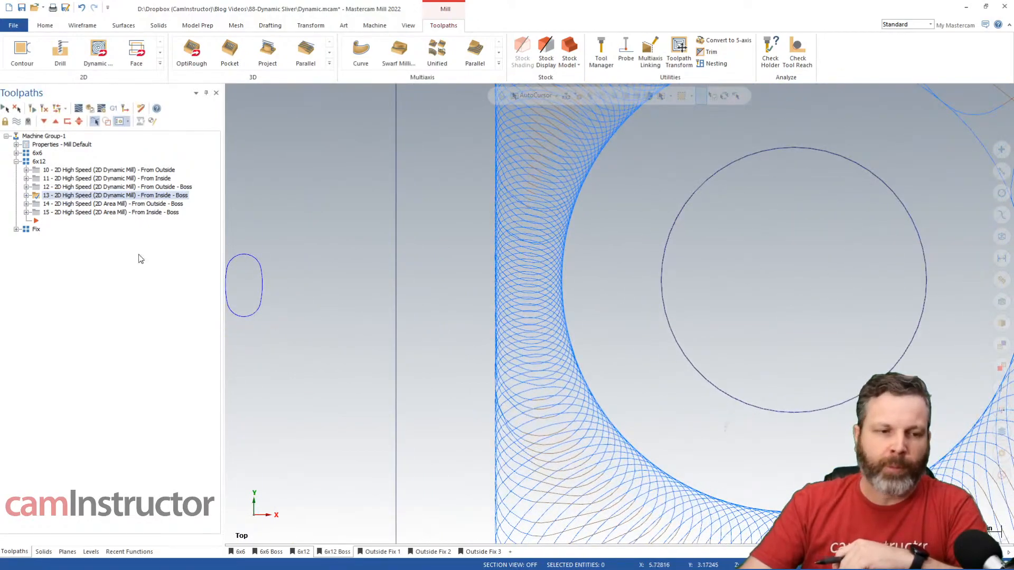
Check the minimum toolpath radius in operation 13's cut parameters, as a percentage and as a distance, and close the parameters
{"action": "left_click", "coordinate": [26, 195]}
{"action": "left_click", "coordinate": [65, 204]}
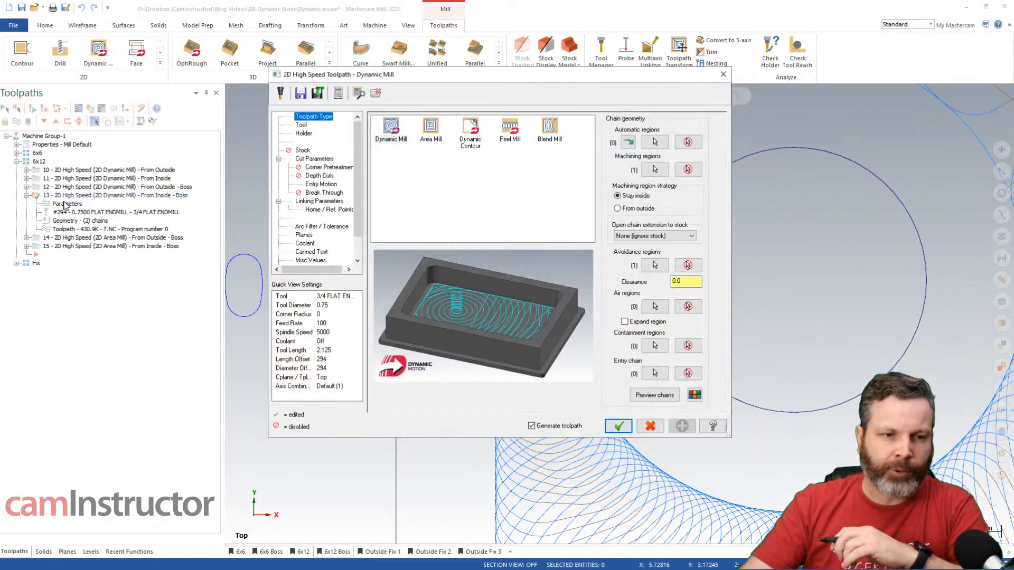
{"action": "left_click", "coordinate": [314, 158]}
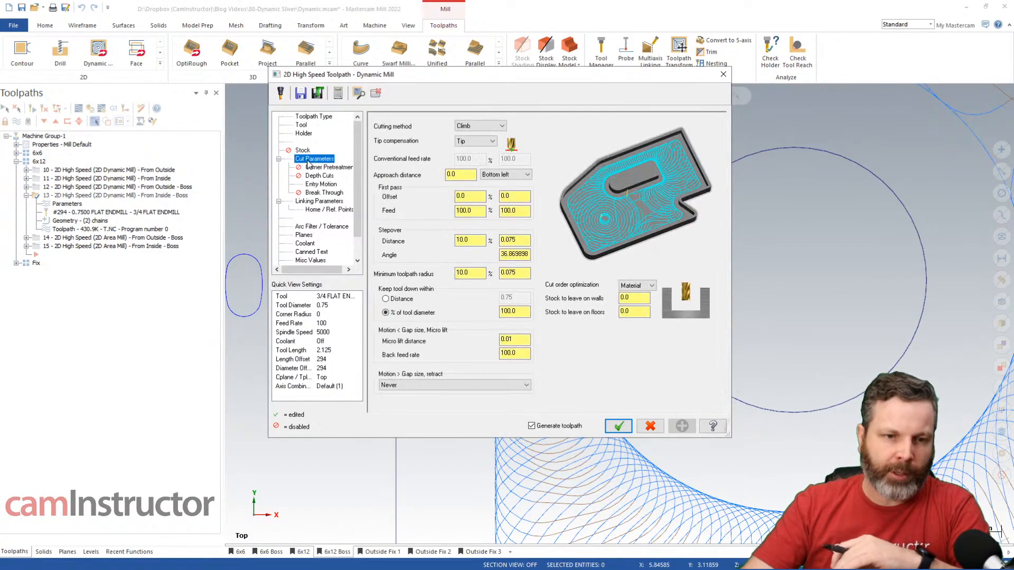
{"action": "left_click", "coordinate": [481, 274]}
{"action": "double_click", "coordinate": [482, 273]}
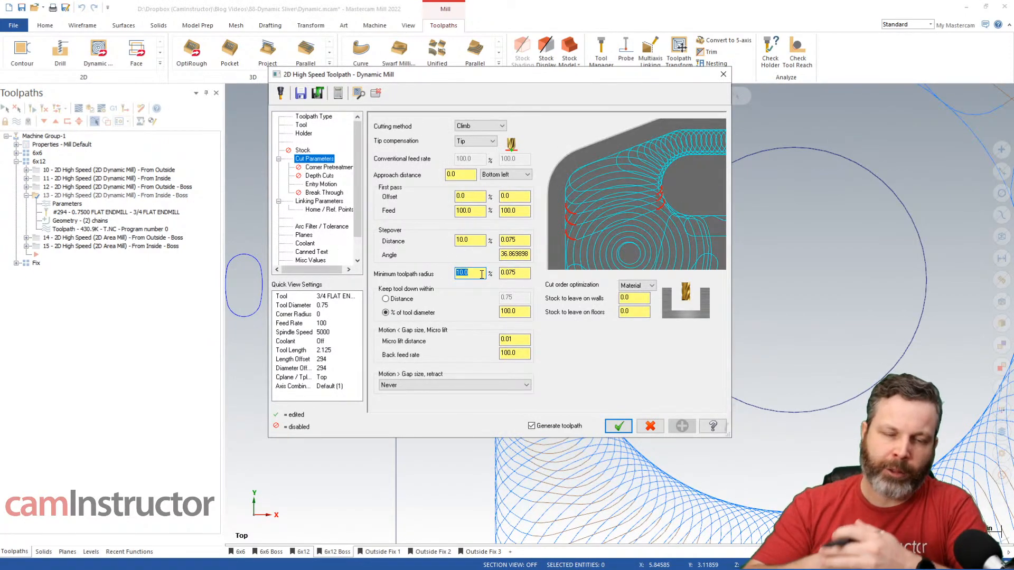
{"action": "left_click", "coordinate": [508, 272]}
{"action": "double_click", "coordinate": [524, 273]}
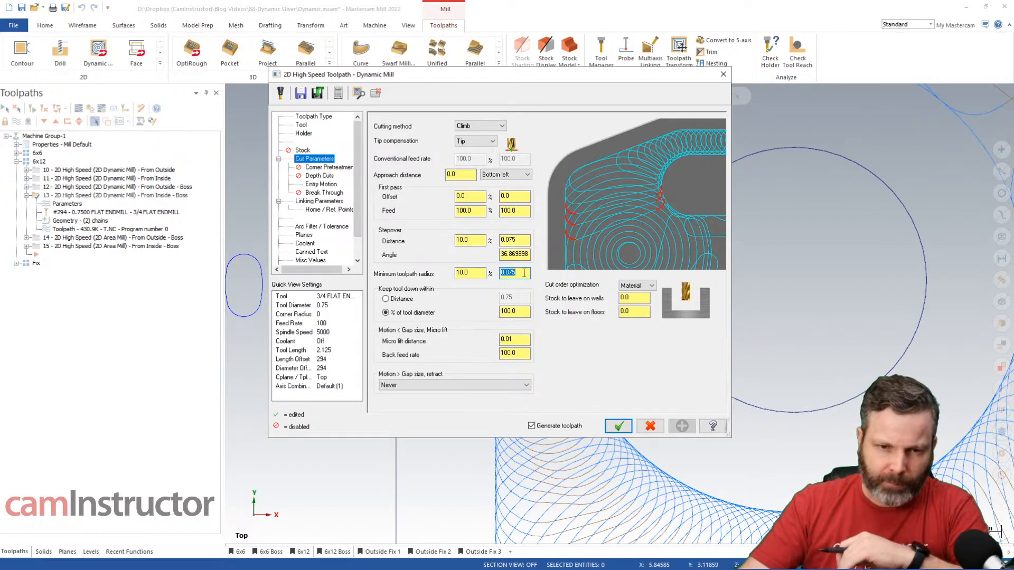
{"action": "left_click", "coordinate": [723, 74]}
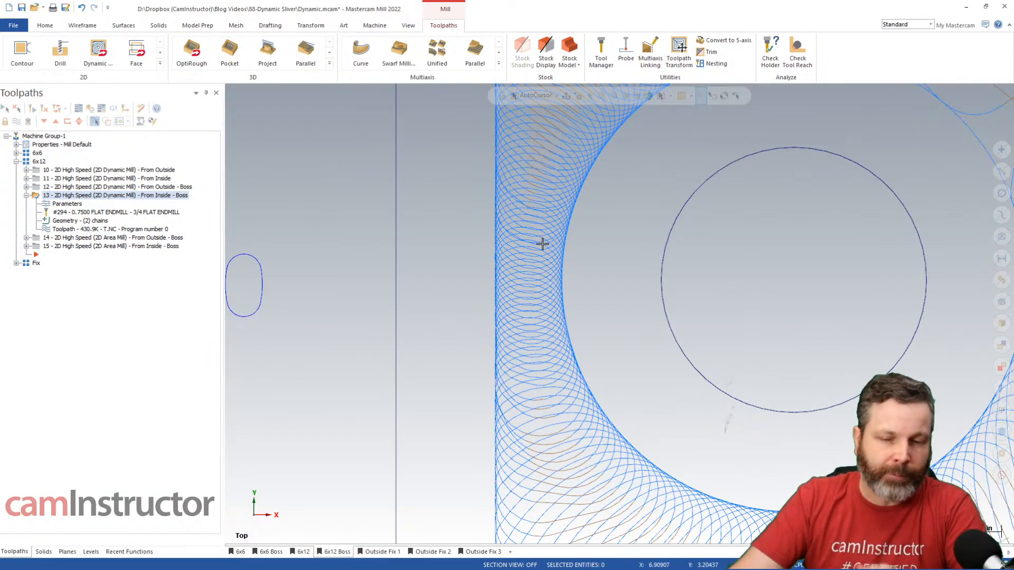
Analyze operation 13's arc moves between the boss and the nearest pocket wall for radius and feedrate, and exit the analysis
{"action": "left_click", "coordinate": [47, 27]}
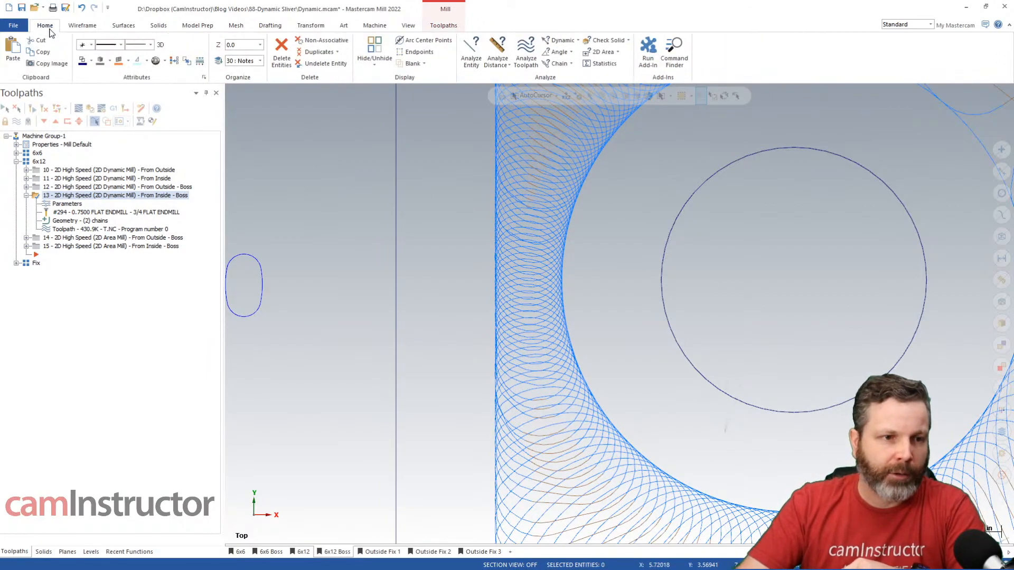
{"action": "left_click", "coordinate": [526, 52]}
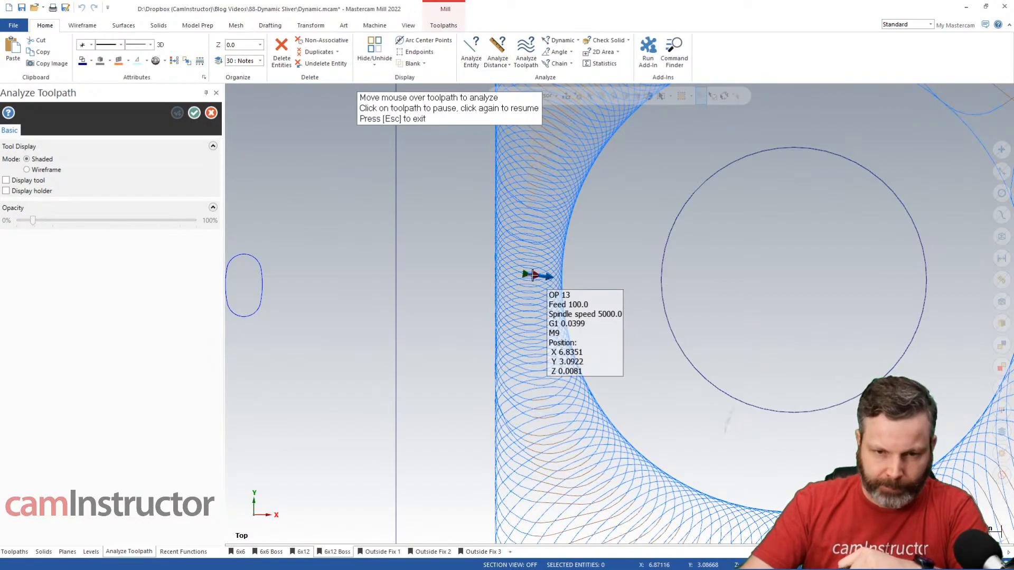
{"action": "scroll", "coordinate": [532, 275], "scroll_direction": "up", "scroll_amount": 4}
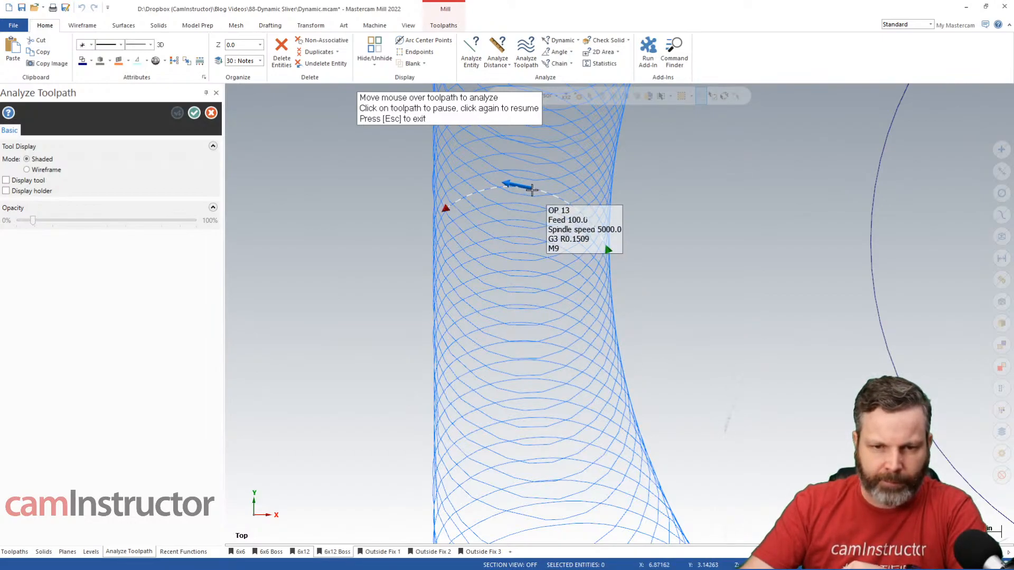
{"action": "scroll", "coordinate": [519, 383], "scroll_direction": "down", "scroll_amount": 1}
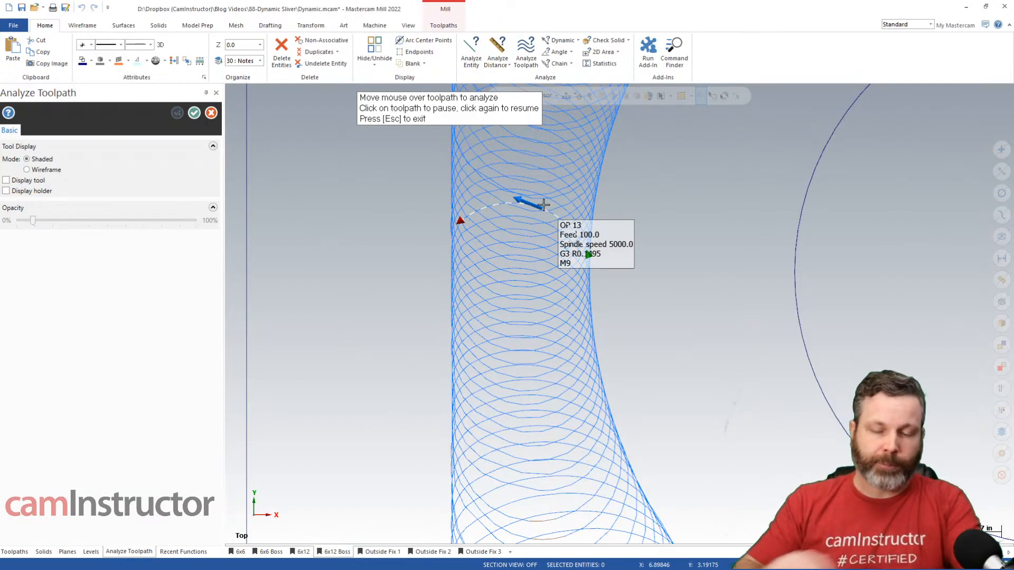
{"action": "left_click", "coordinate": [211, 113]}
{"action": "scroll", "coordinate": [527, 301], "scroll_direction": "down", "scroll_amount": 1}
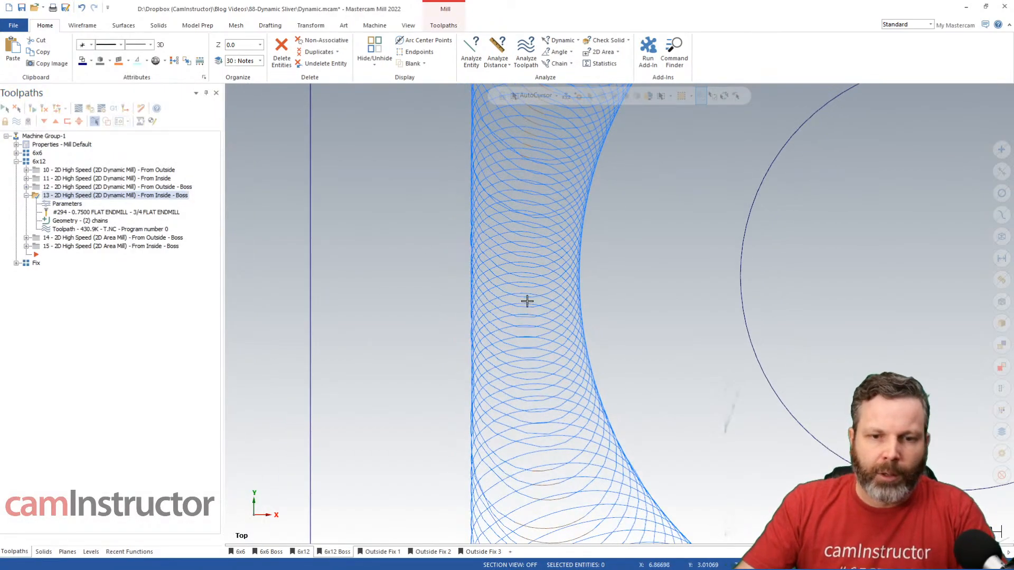
Draw a center-point circle of about 0.82 radius in the empty area beside the 6x12 boss part
{"action": "scroll", "coordinate": [446, 315], "scroll_direction": "down", "scroll_amount": 8}
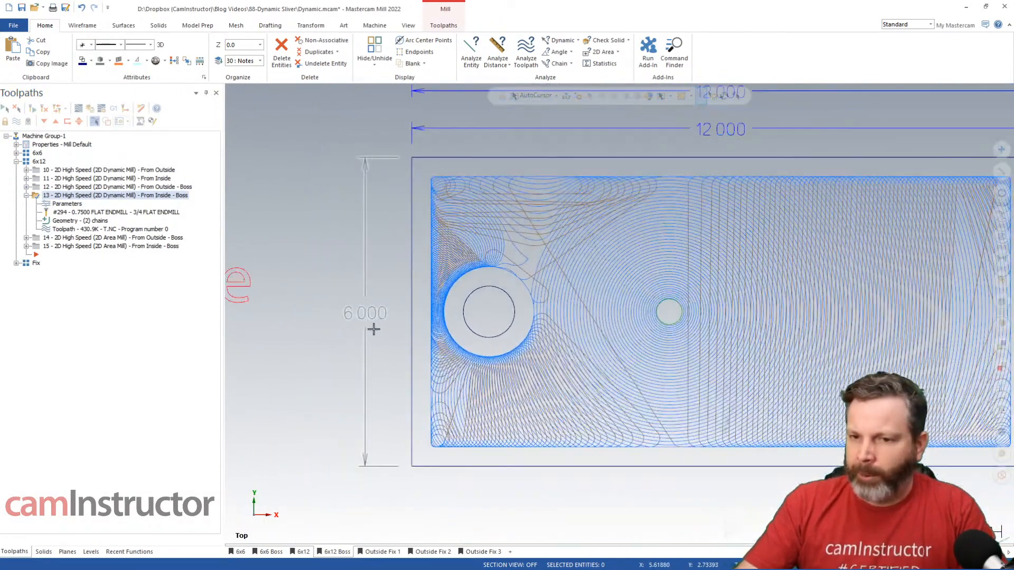
{"action": "scroll", "coordinate": [374, 330], "scroll_direction": "down", "scroll_amount": 5}
{"action": "scroll", "coordinate": [919, 317], "scroll_direction": "up", "scroll_amount": 3}
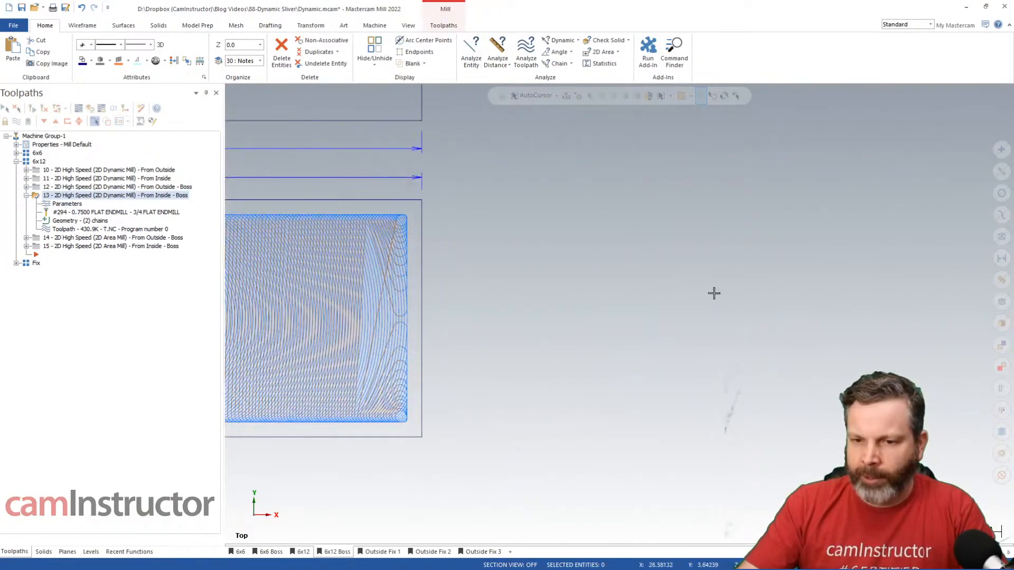
{"action": "left_click", "coordinate": [82, 25]}
{"action": "left_click", "coordinate": [178, 50]}
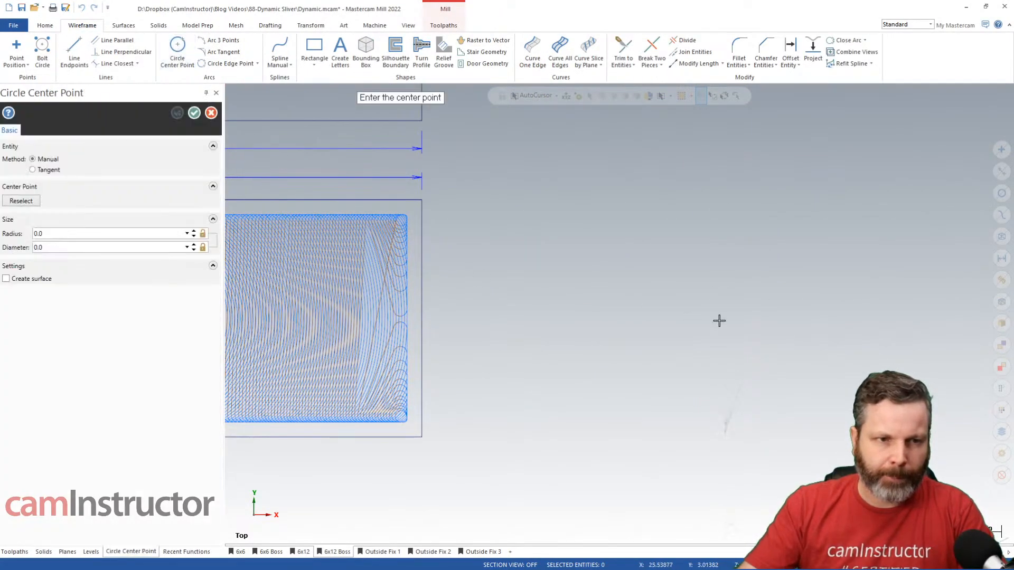
{"action": "left_click", "coordinate": [688, 295]}
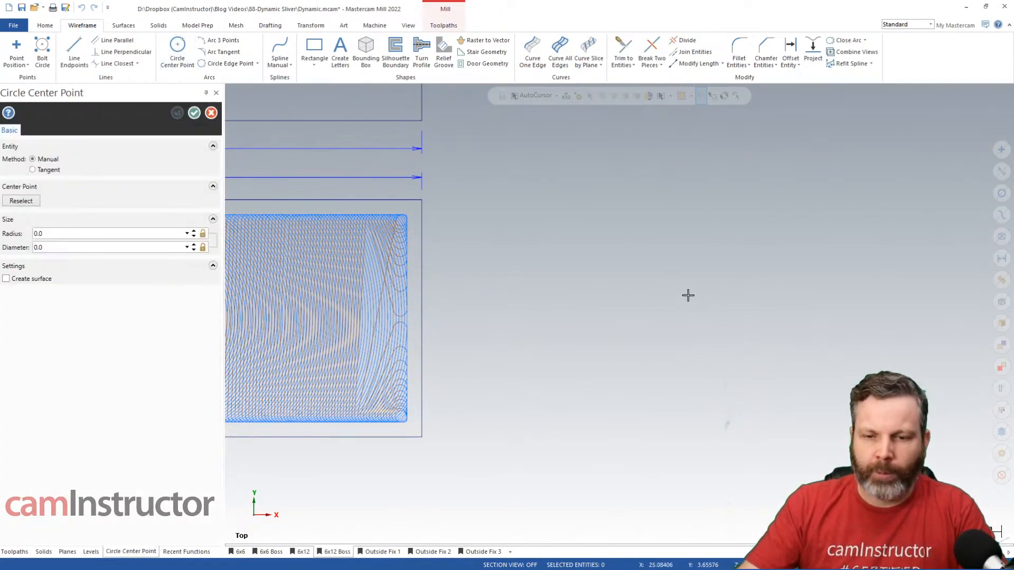
{"action": "left_click", "coordinate": [720, 292]}
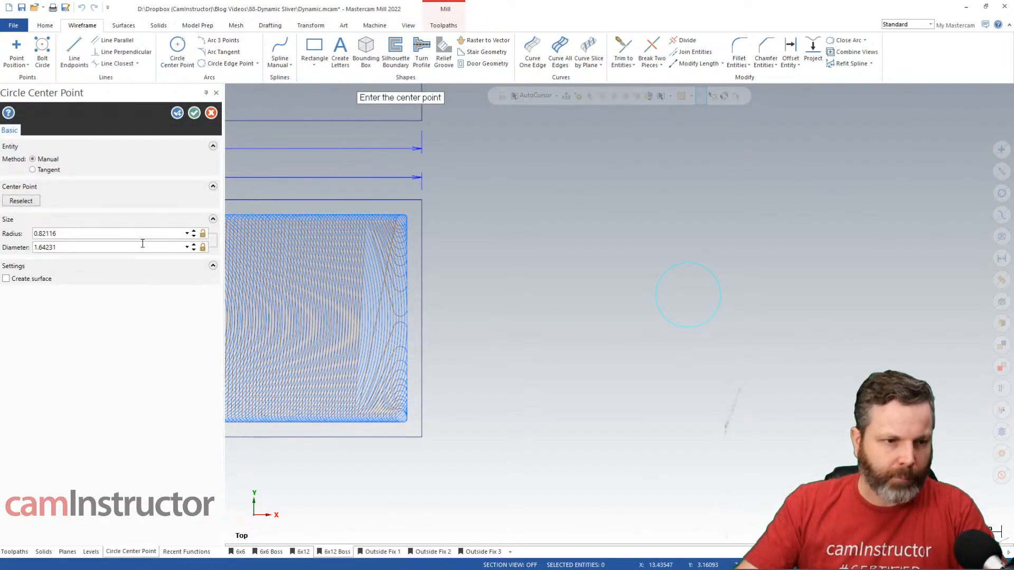
{"action": "left_click", "coordinate": [195, 113]}
Delete the circle drawn beside the part and return to the 6x12 Boss geometry around the boss
{"action": "scroll", "coordinate": [781, 383], "scroll_direction": "down", "scroll_amount": 1}
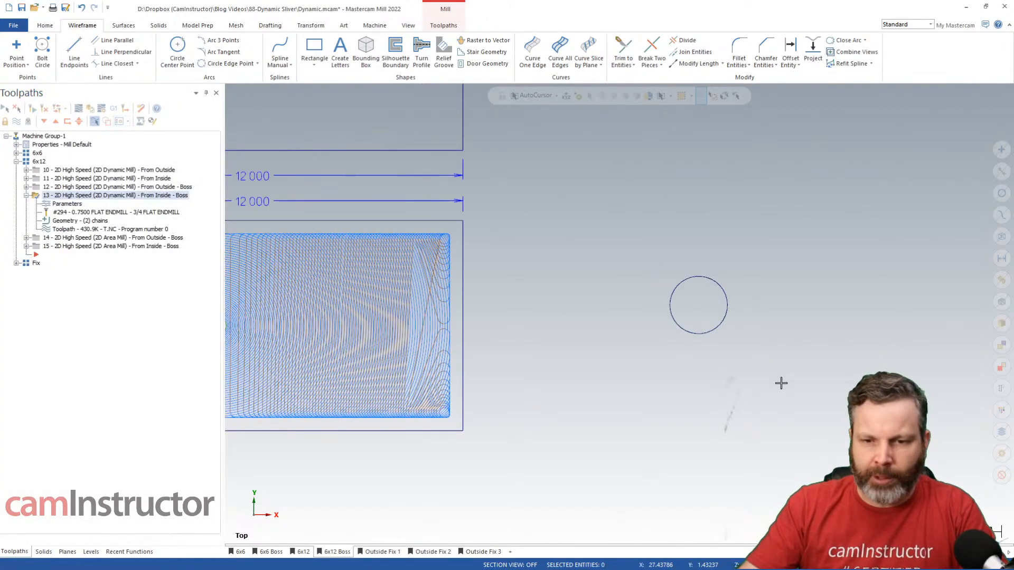
{"action": "scroll", "coordinate": [782, 383], "scroll_direction": "down", "scroll_amount": 1}
{"action": "right_click", "coordinate": [737, 378]}
{"action": "left_click", "coordinate": [783, 429]}
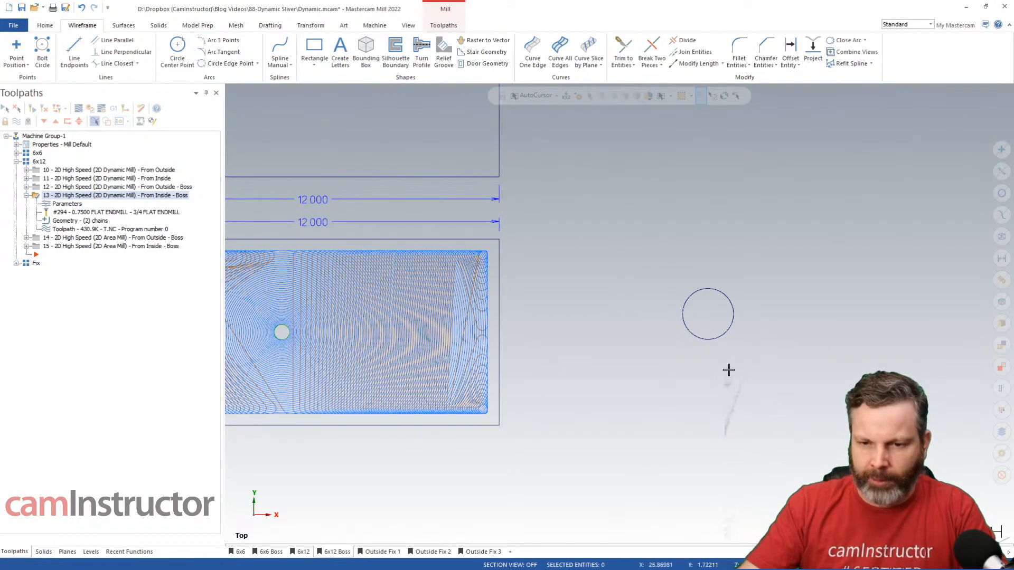
{"action": "left_click", "coordinate": [715, 340]}
{"action": "key", "text": "Delete"}
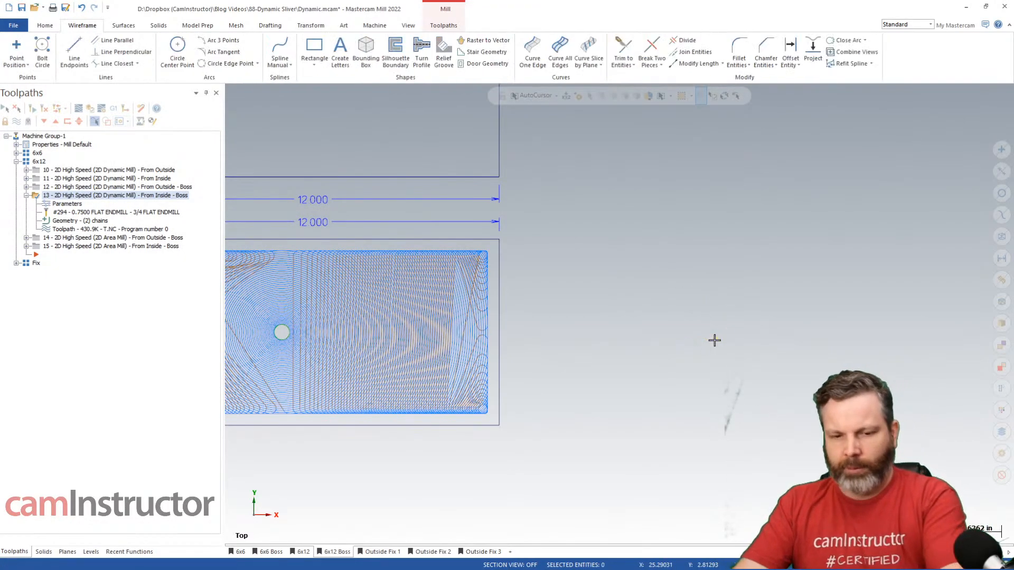
{"action": "left_click", "coordinate": [335, 552]}
{"action": "scroll", "coordinate": [536, 453], "scroll_direction": "up", "scroll_amount": 3}
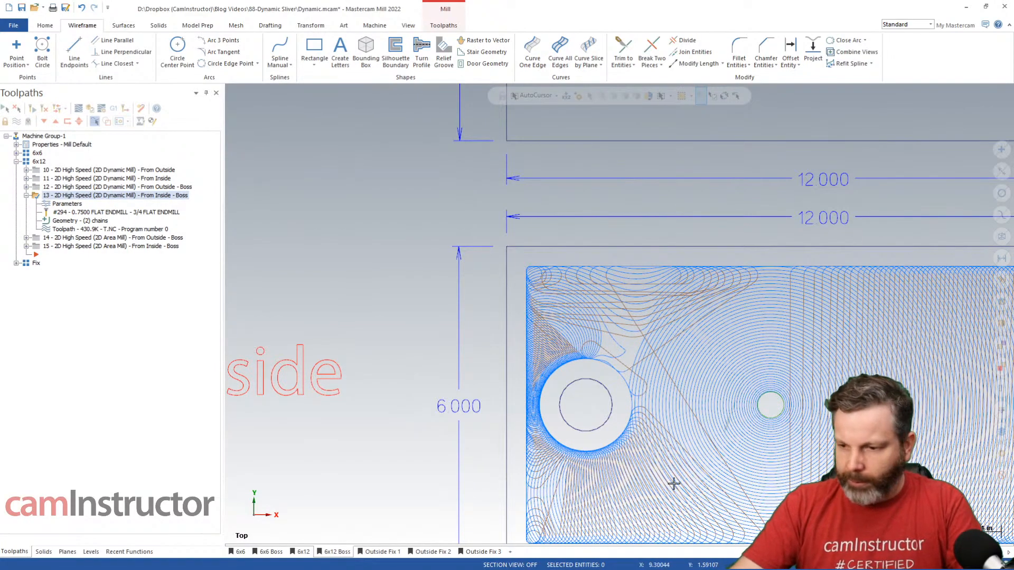
Switch to Calculator and add 0.75 + 0.15 + 0.15 to get the equivalent hole diameter
{"action": "key", "text": "XF86Calculator"}
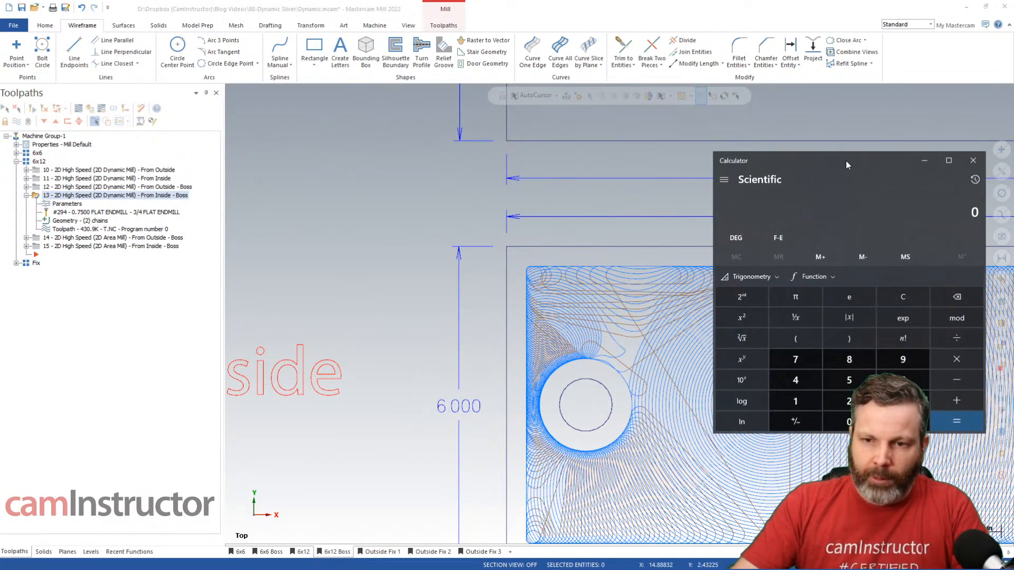
{"action": "left_click_drag", "start_coordinate": [845, 159], "coordinate": [604, 125]}
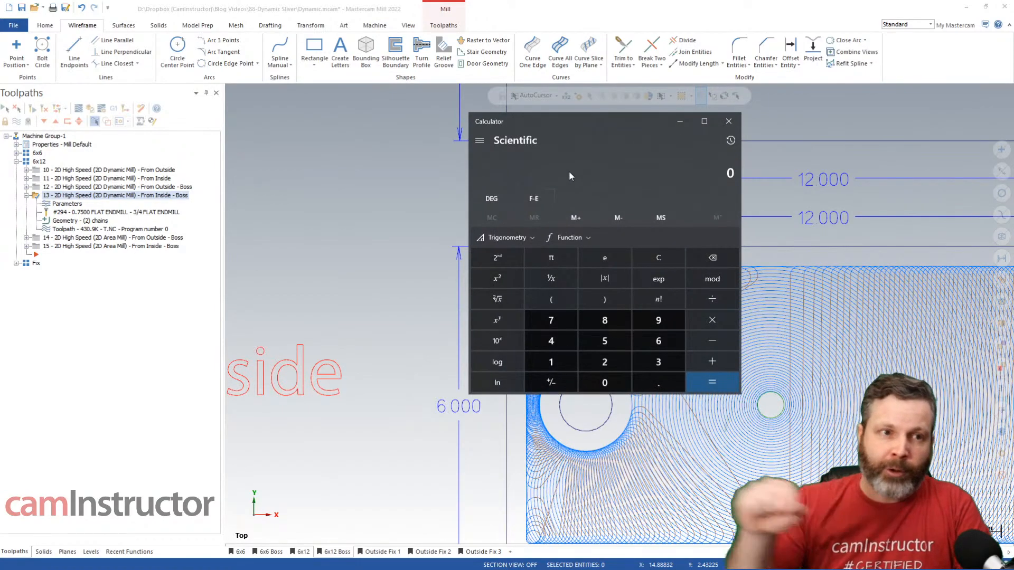
{"action": "left_click", "coordinate": [658, 383]}
{"action": "left_click", "coordinate": [551, 320]}
{"action": "left_click", "coordinate": [592, 341]}
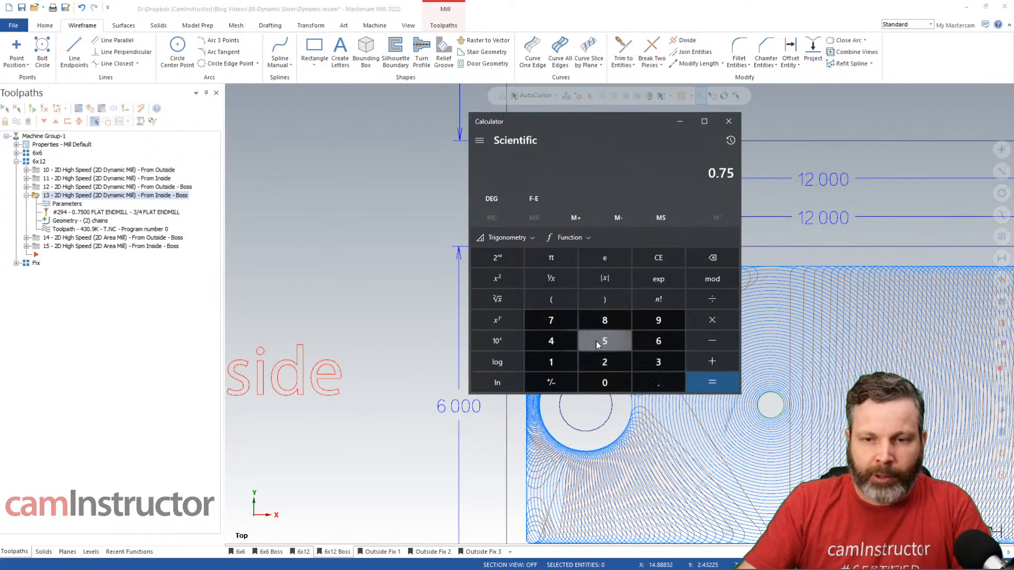
{"action": "left_click", "coordinate": [713, 362]}
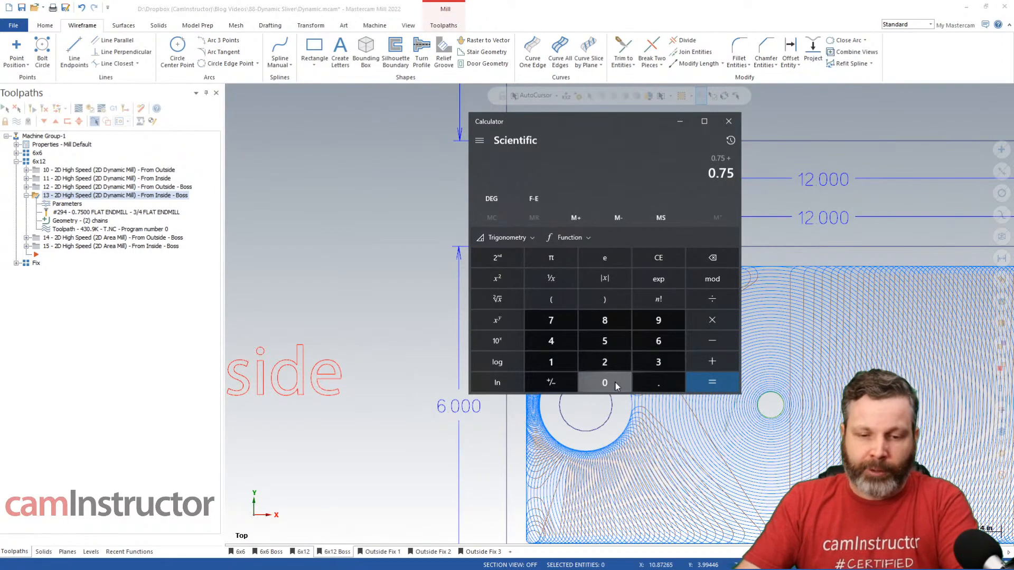
{"action": "left_click", "coordinate": [661, 382]}
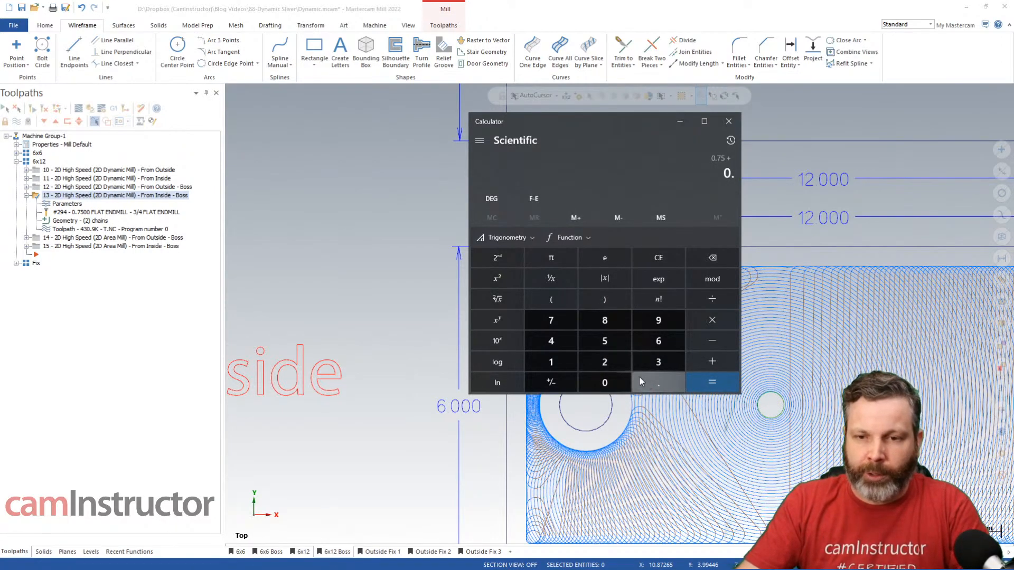
{"action": "left_click", "coordinate": [562, 356]}
{"action": "left_click", "coordinate": [602, 341]}
{"action": "left_click", "coordinate": [702, 362]}
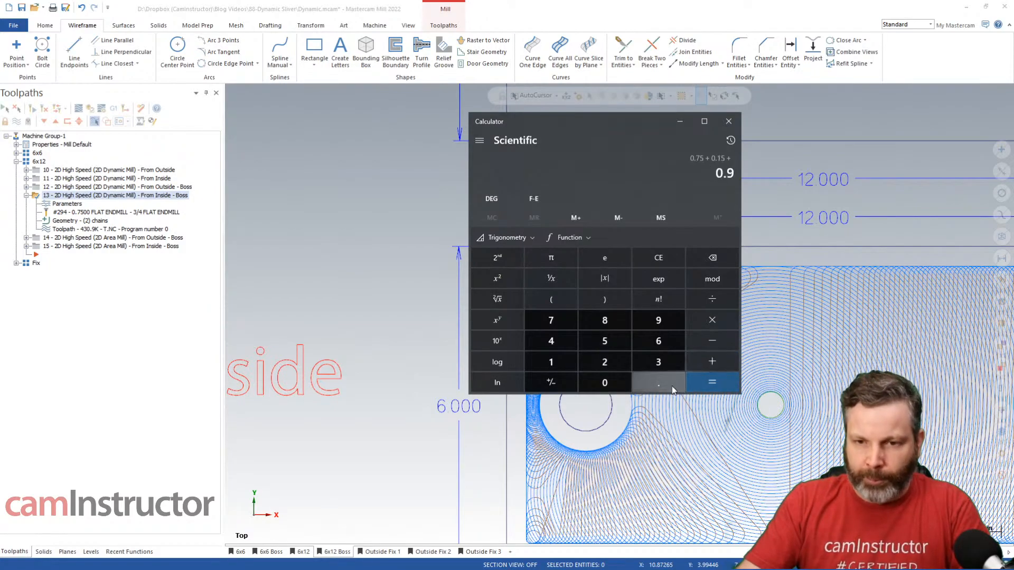
{"action": "left_click", "coordinate": [660, 382]}
{"action": "left_click", "coordinate": [555, 362]}
{"action": "left_click", "coordinate": [605, 340]}
{"action": "left_click", "coordinate": [716, 391]}
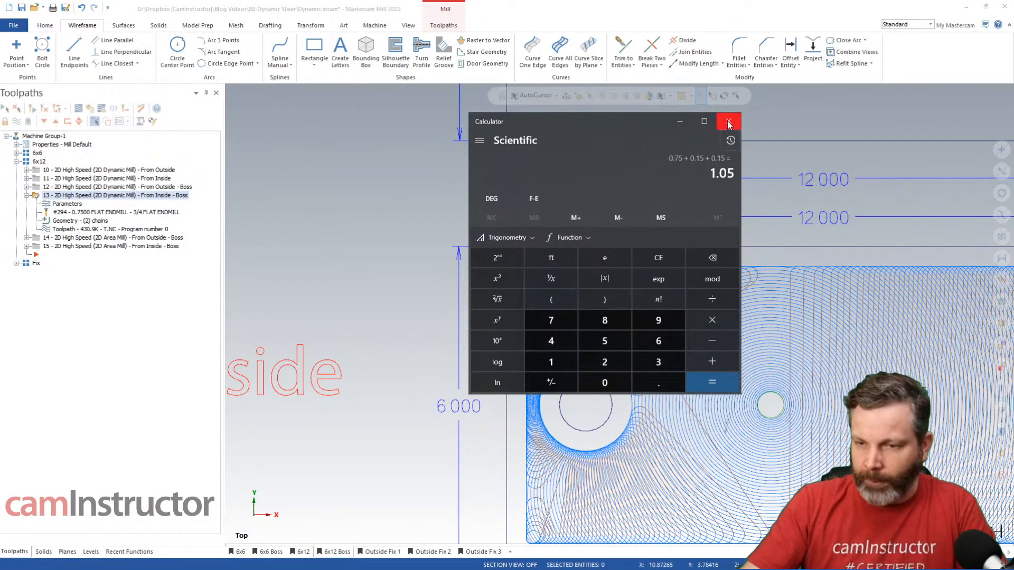
{"action": "left_click_drag", "start_coordinate": [662, 122], "coordinate": [714, 157]}
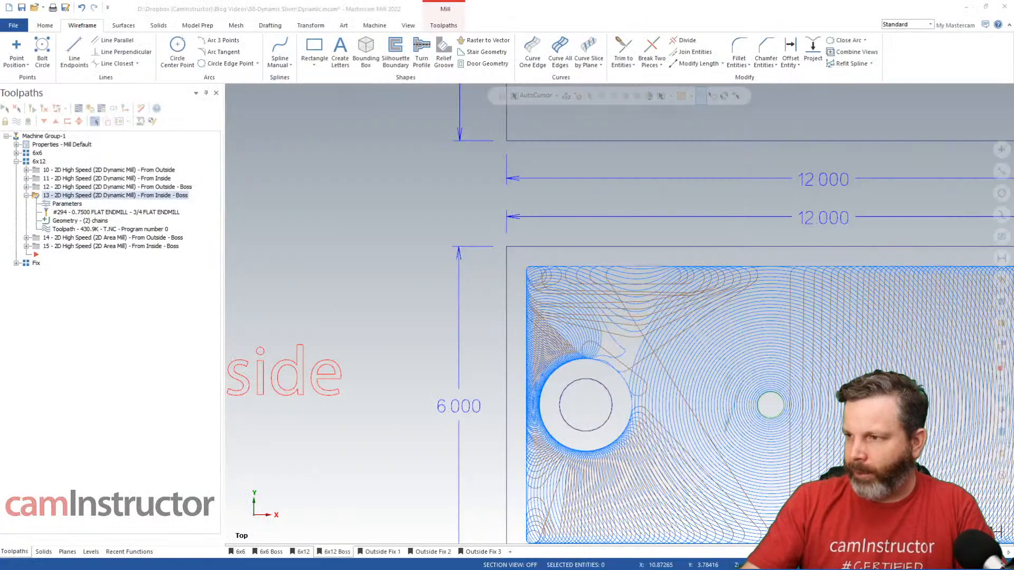
Switch to the Haas YouTube video, show the feedrate formula at 4:37, and place Calculator clear of the formula
{"action": "key", "text": "alt+Tab"}
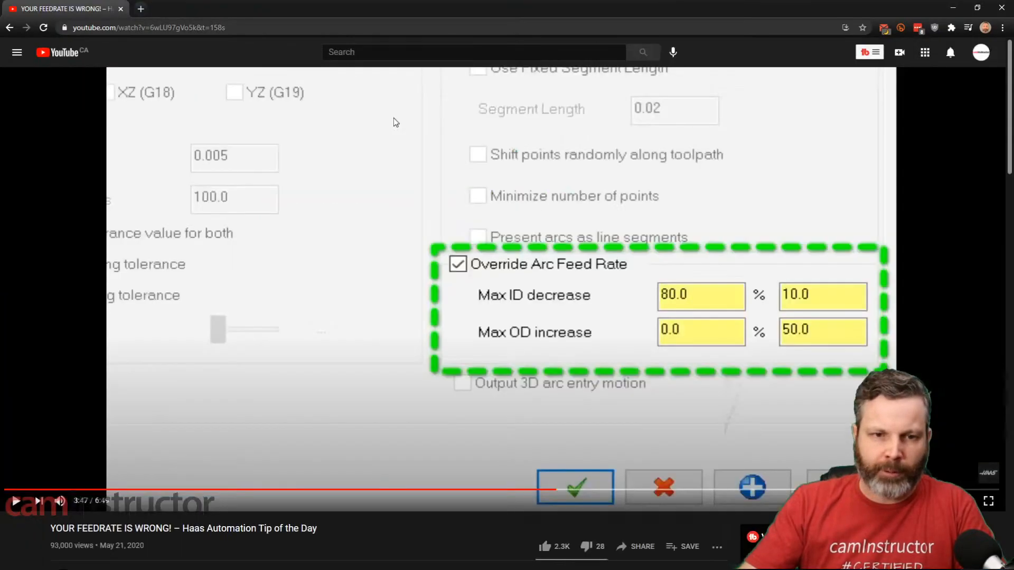
{"action": "left_click", "coordinate": [677, 489]}
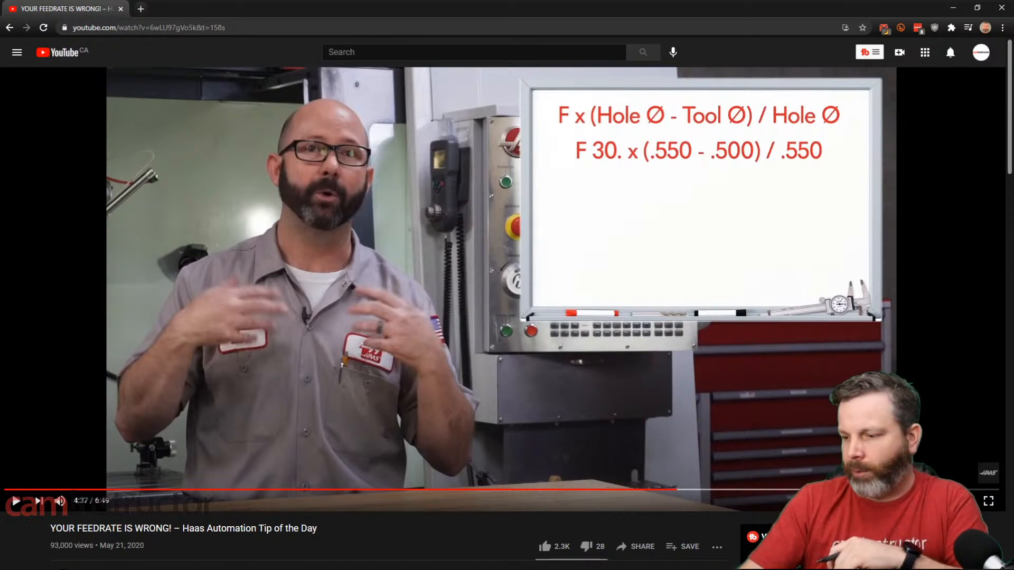
{"action": "key", "text": "XF86Calculator"}
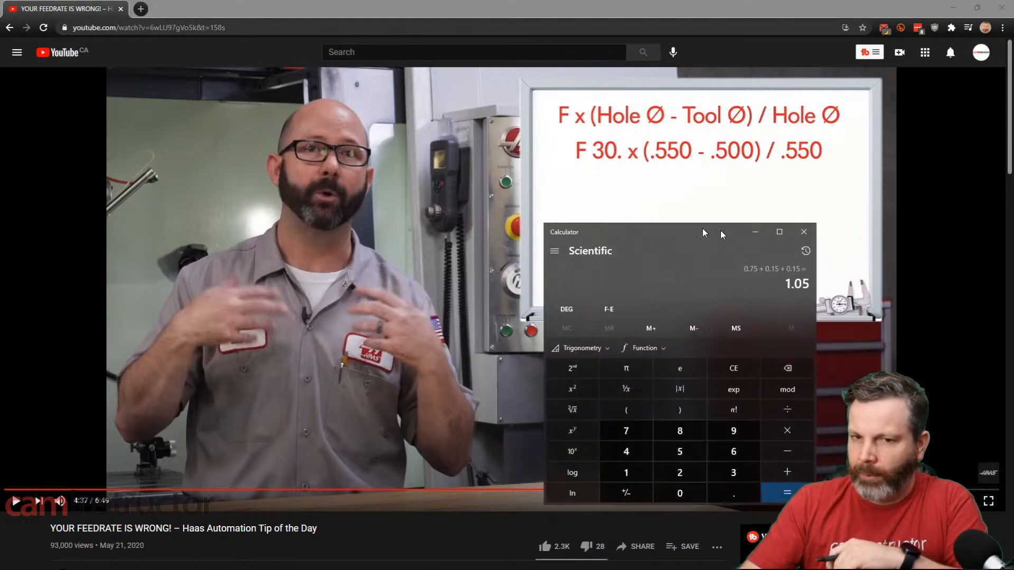
{"action": "left_click_drag", "start_coordinate": [723, 236], "coordinate": [444, 146]}
Calculate 100 × (1.05 − 0.75) in Calculator for the first part of the feedrate formula
{"action": "left_click", "coordinate": [346, 382]}
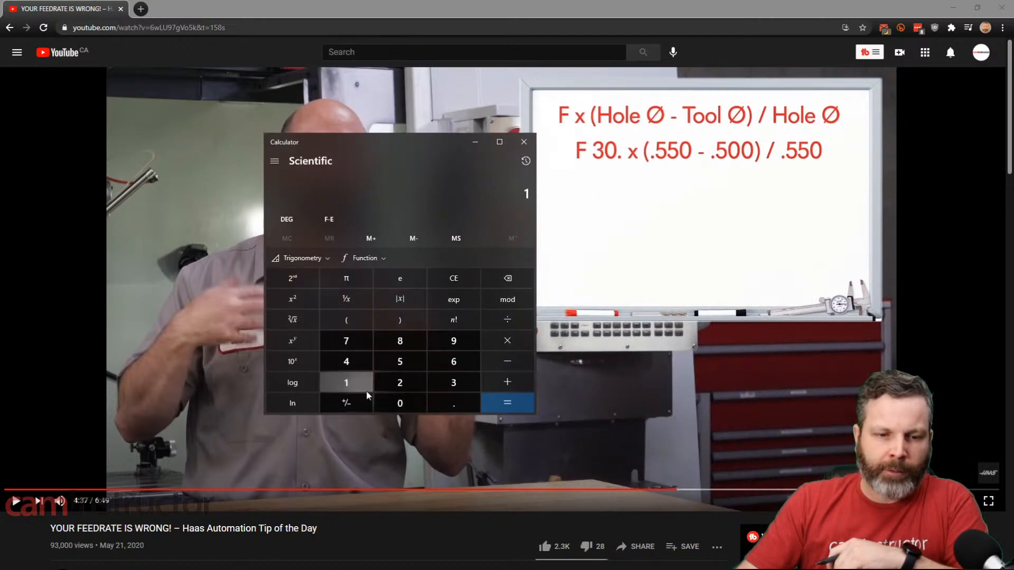
{"action": "double_click", "coordinate": [393, 404]}
{"action": "left_click", "coordinate": [459, 407]}
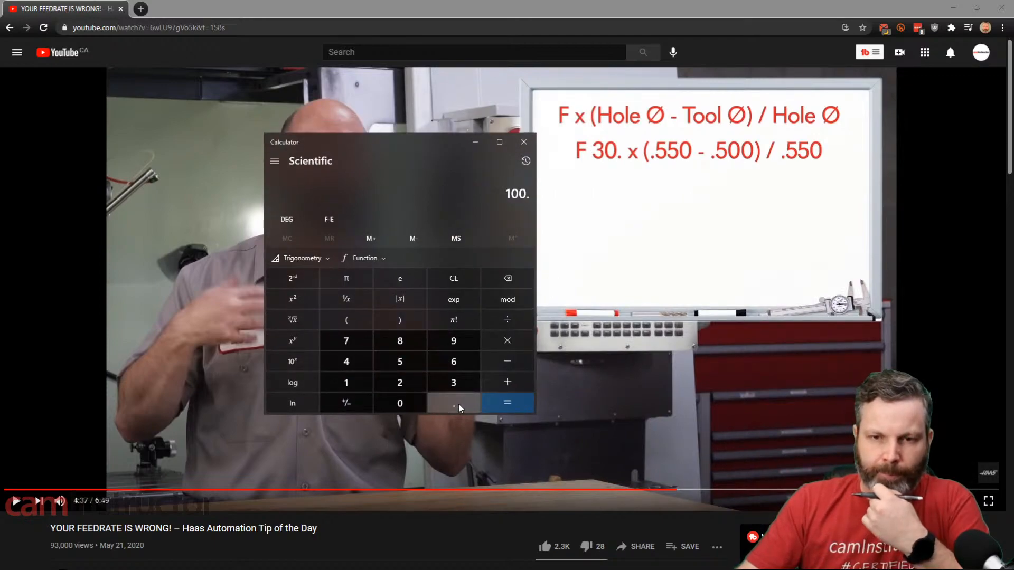
{"action": "left_click", "coordinate": [507, 341]}
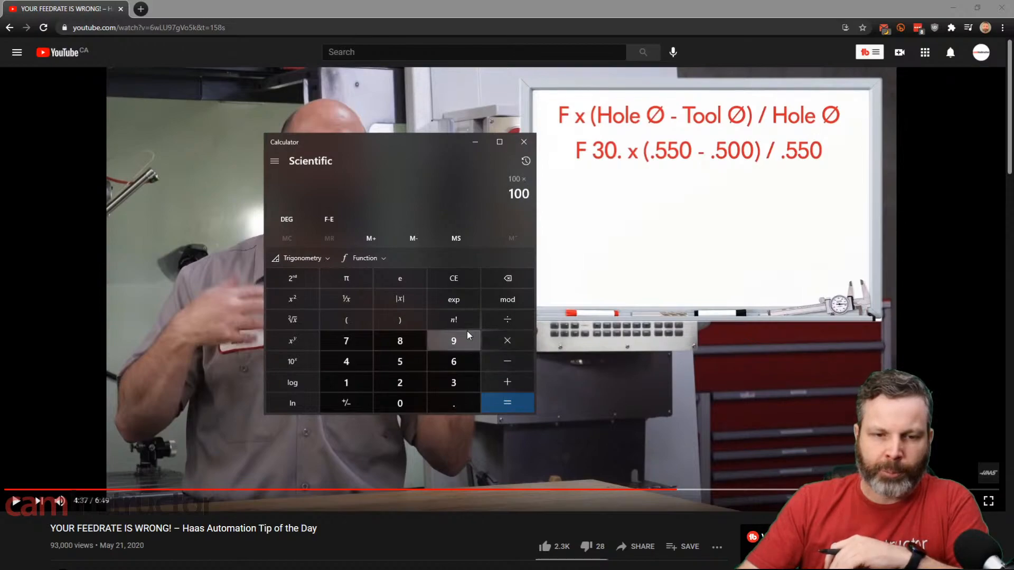
{"action": "left_click", "coordinate": [366, 324]}
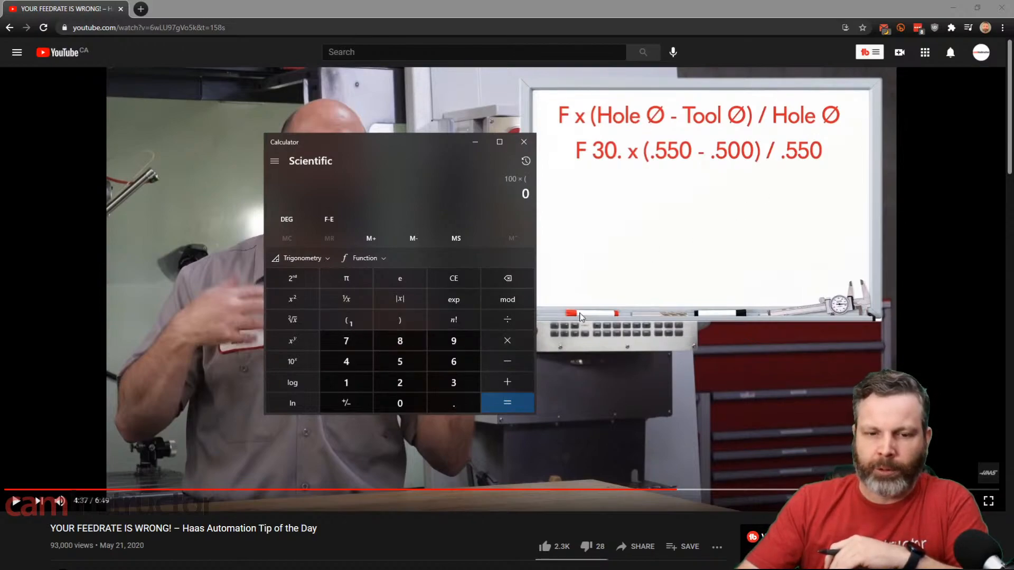
{"action": "left_click", "coordinate": [368, 390]}
{"action": "left_click", "coordinate": [455, 404]}
{"action": "left_click", "coordinate": [407, 403]}
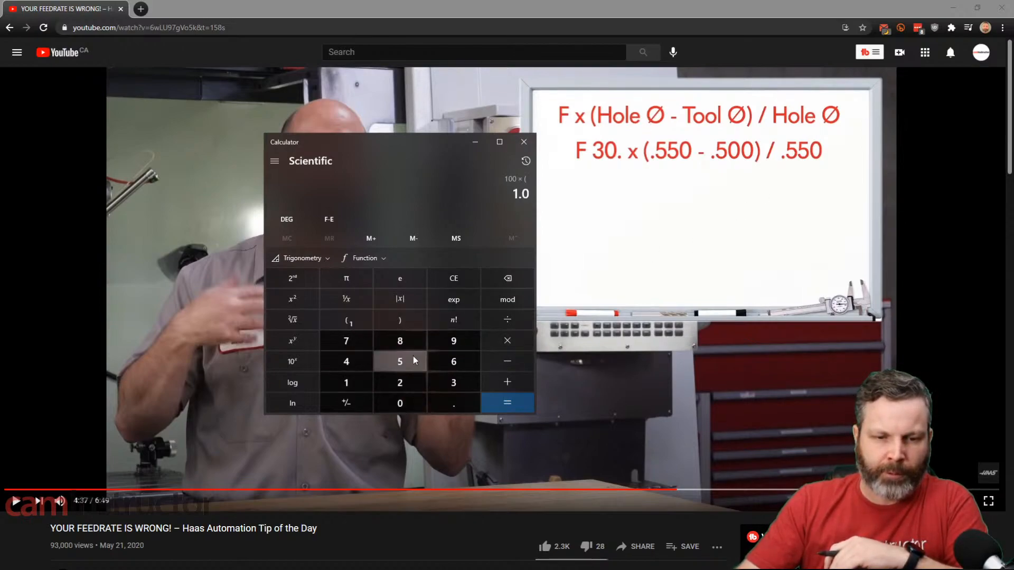
{"action": "left_click", "coordinate": [414, 359]}
{"action": "left_click", "coordinate": [507, 362]}
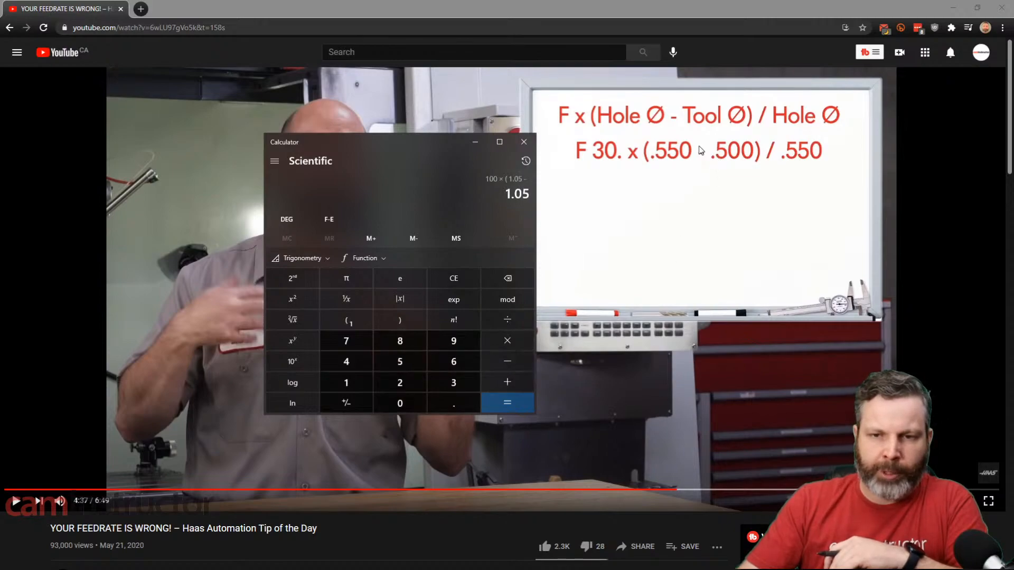
{"action": "left_click", "coordinate": [453, 404]}
{"action": "left_click", "coordinate": [345, 340]}
{"action": "left_click", "coordinate": [400, 362]}
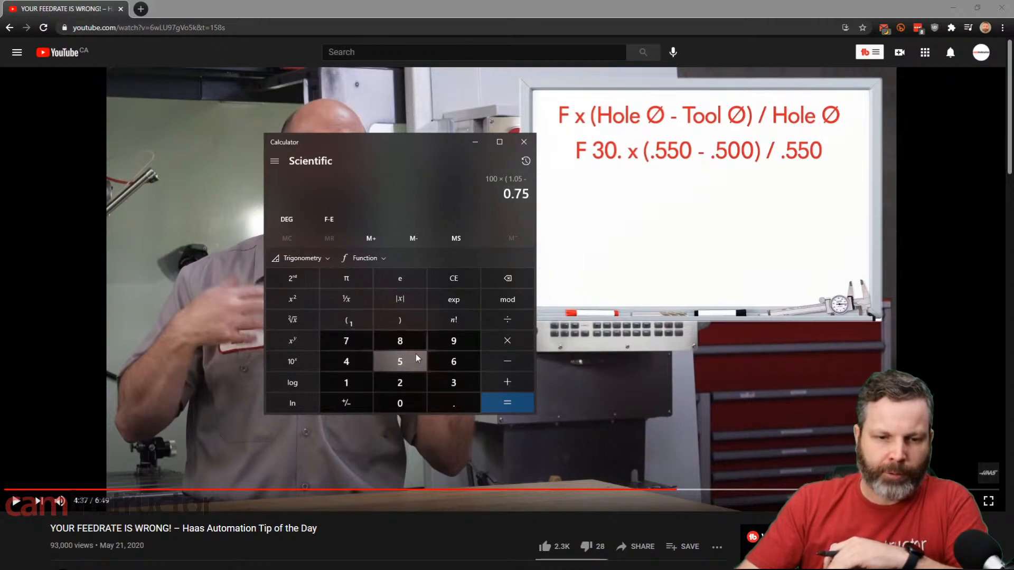
{"action": "left_click", "coordinate": [415, 325]}
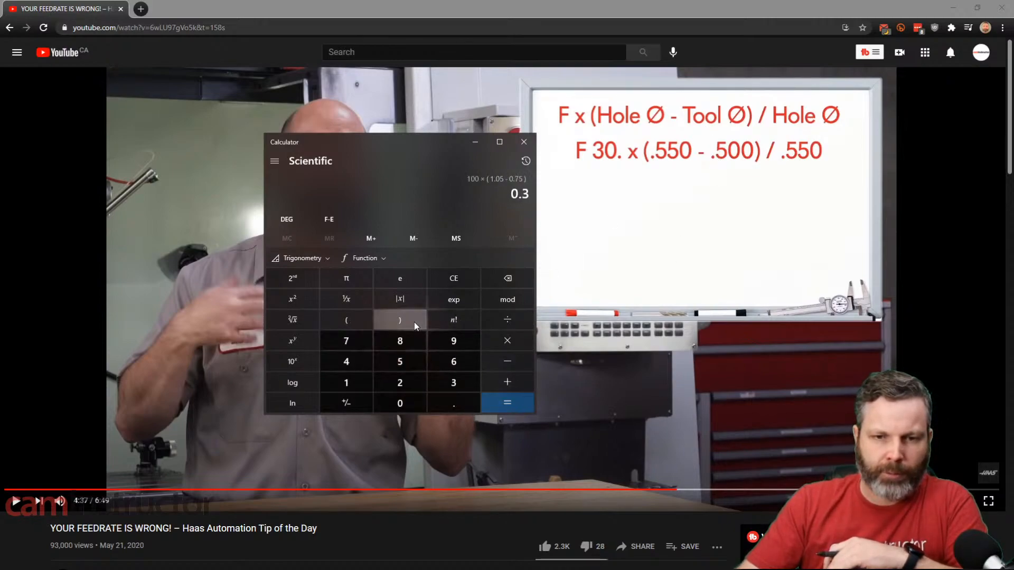
{"action": "left_click", "coordinate": [508, 406]}
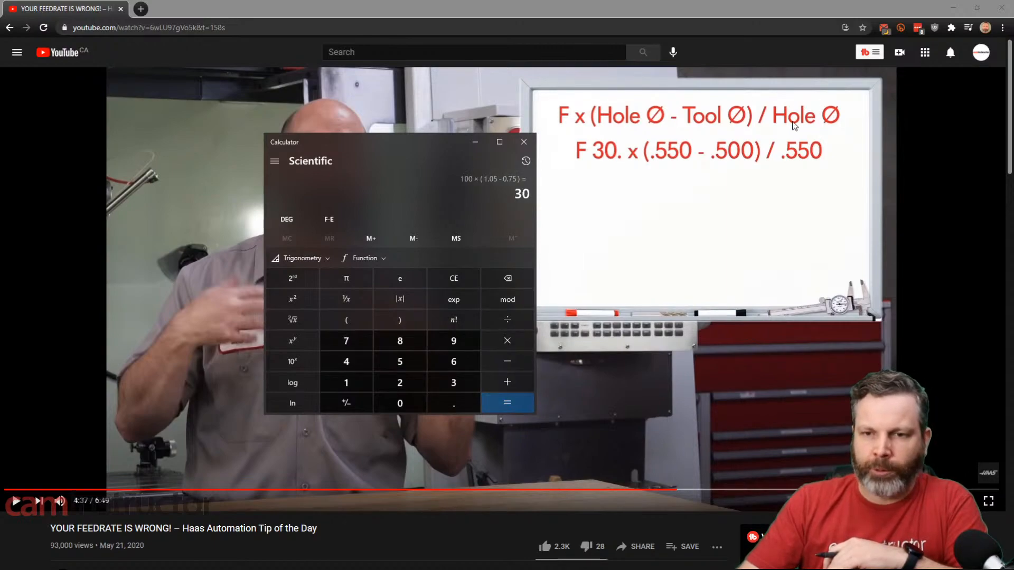
Divide the result by the 1.05 hole diameter and highlight the leading digits of the compensated feedrate
{"action": "left_click", "coordinate": [516, 320]}
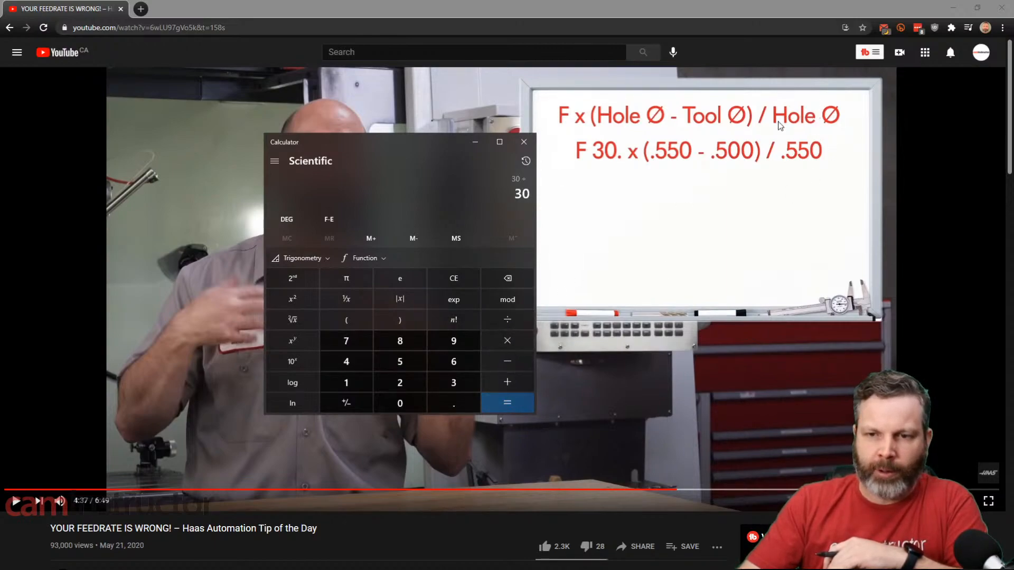
{"action": "left_click", "coordinate": [367, 389]}
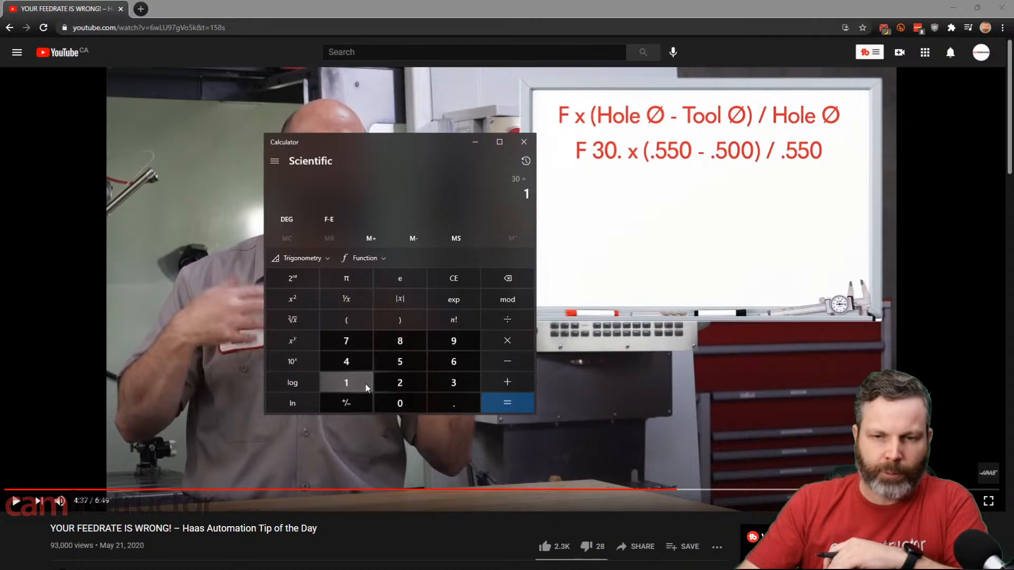
{"action": "left_click", "coordinate": [453, 403]}
{"action": "left_click", "coordinate": [400, 404]}
{"action": "left_click", "coordinate": [400, 361]}
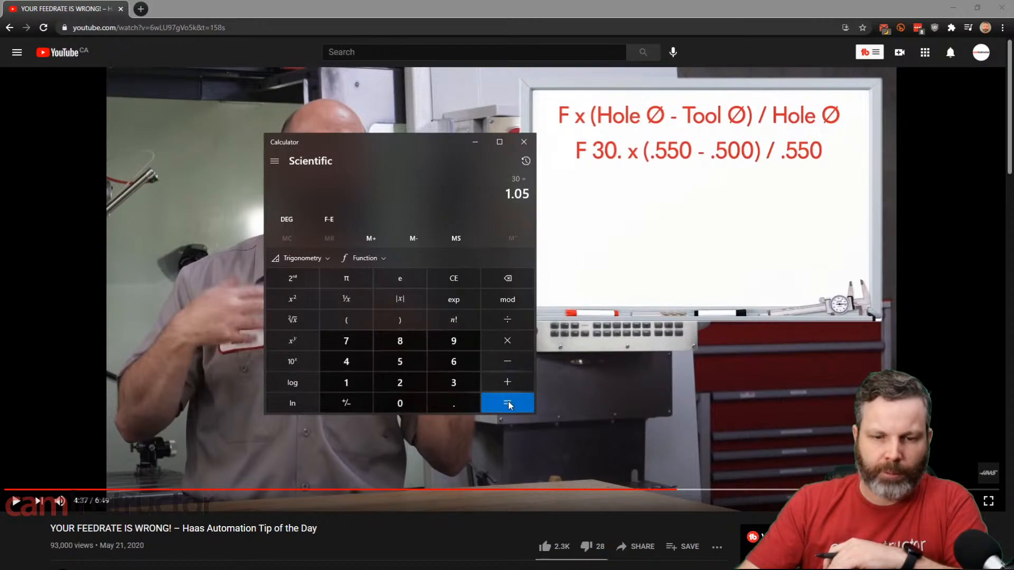
{"action": "left_click", "coordinate": [509, 403]}
{"action": "left_click_drag", "start_coordinate": [293, 194], "coordinate": [341, 193]}
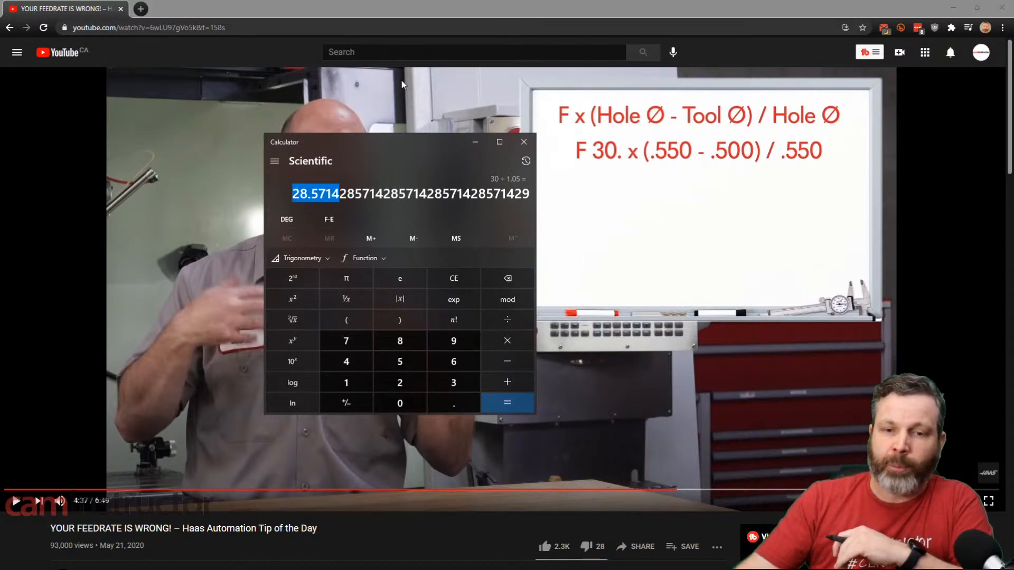
Switch from the browser to Mastercam and compare the calculated feedrate with the narrow gap between the boss and the wall
{"action": "left_click_drag", "start_coordinate": [352, 140], "coordinate": [1013, 141]}
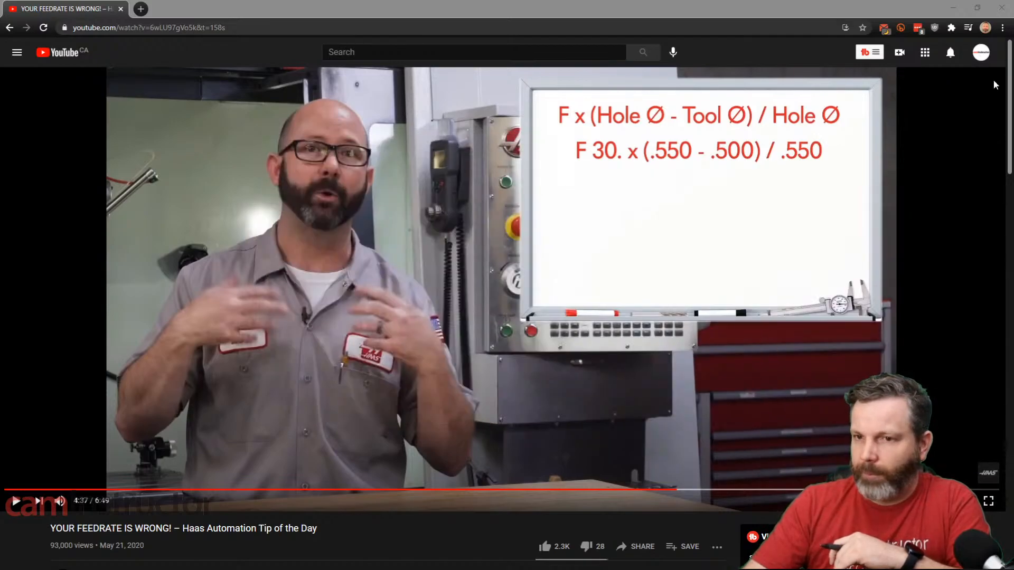
{"action": "left_click", "coordinate": [953, 8]}
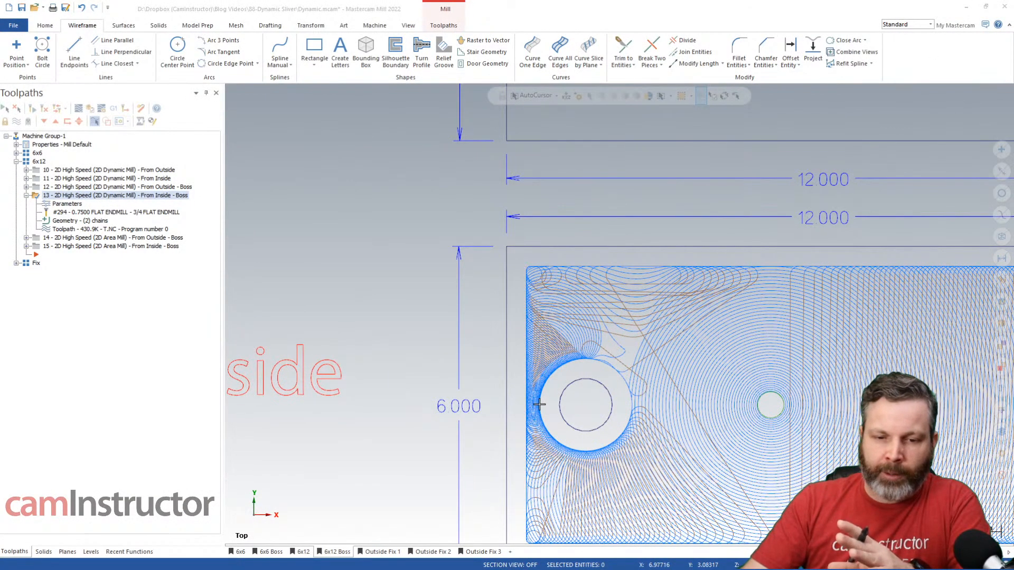
{"action": "scroll", "coordinate": [521, 382], "scroll_direction": "down", "scroll_amount": 2}
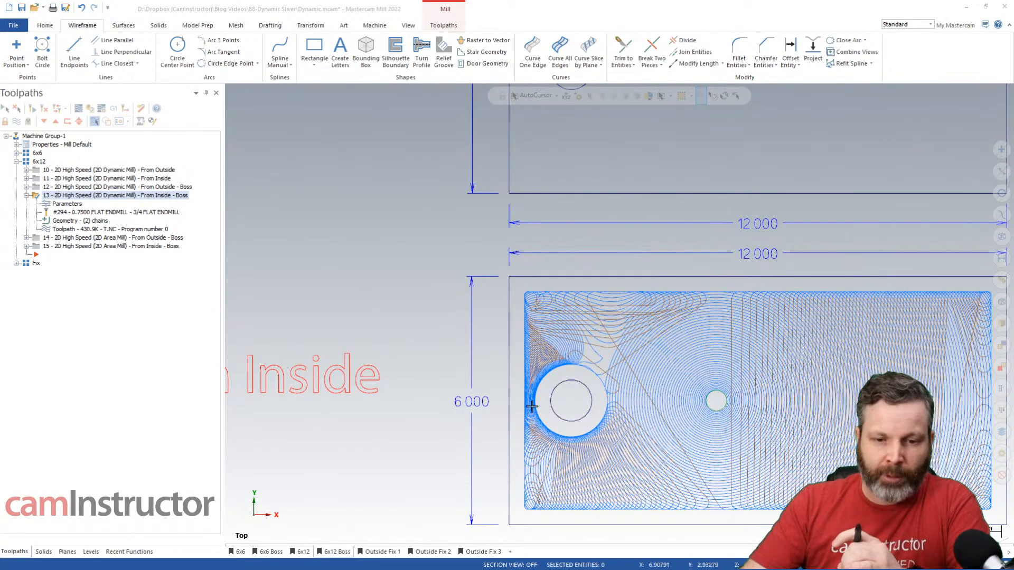
{"action": "scroll", "coordinate": [520, 417], "scroll_direction": "up", "scroll_amount": 3}
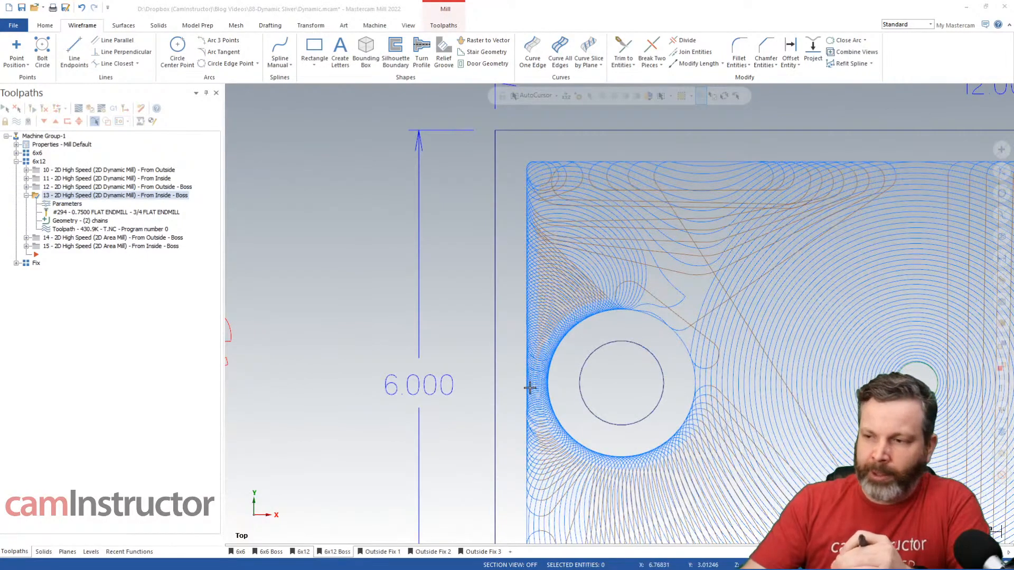
{"action": "key", "text": "alt+Tab"}
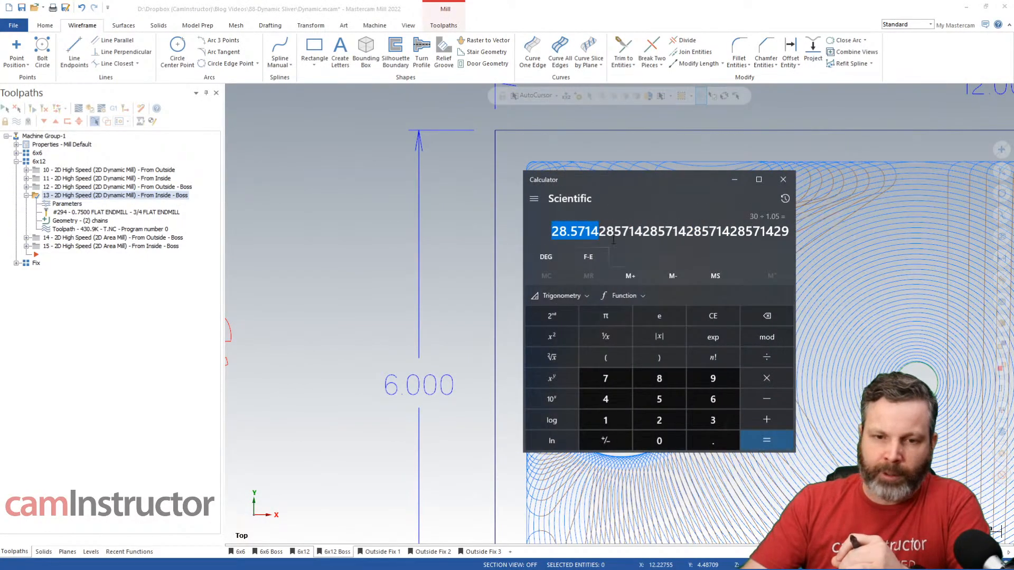
{"action": "key", "text": "alt+Tab"}
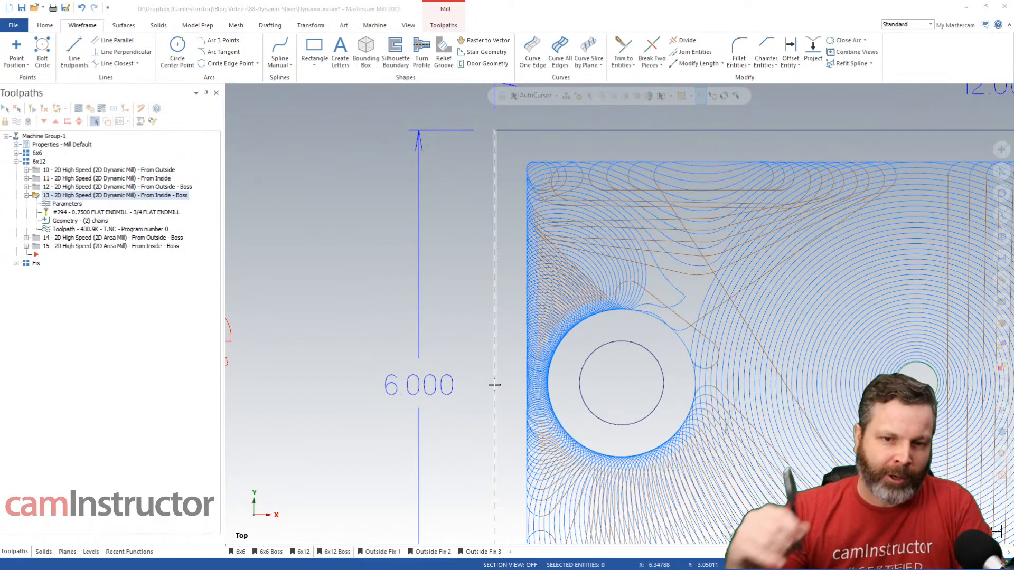
Examine the tight dynamic arcs between the boss and the adjacent wall of the From Inside part, ending at the saved 6x12 Boss view
{"action": "scroll", "coordinate": [523, 369], "scroll_direction": "down", "scroll_amount": 1}
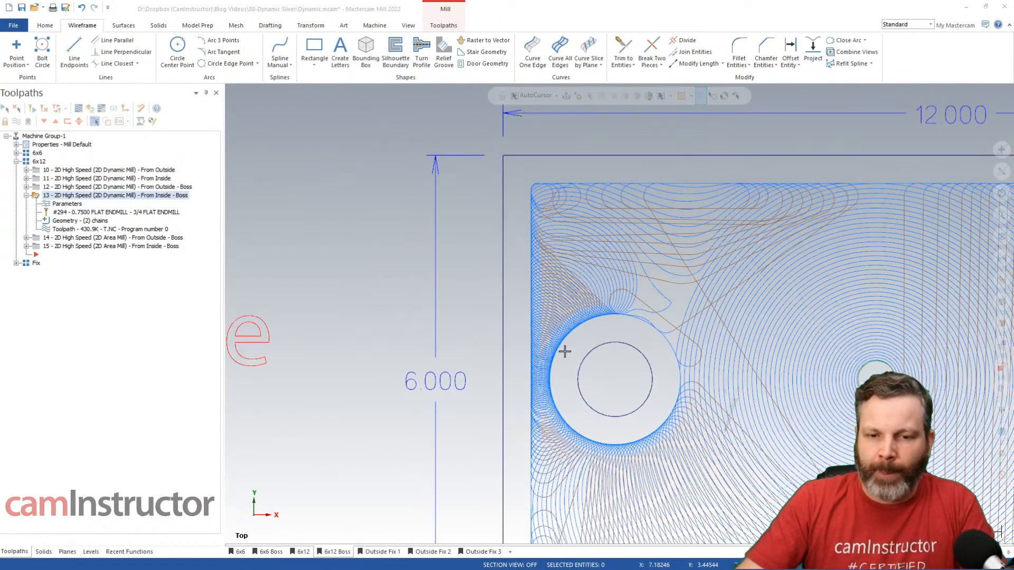
{"action": "scroll", "coordinate": [566, 351], "scroll_direction": "up", "scroll_amount": 3}
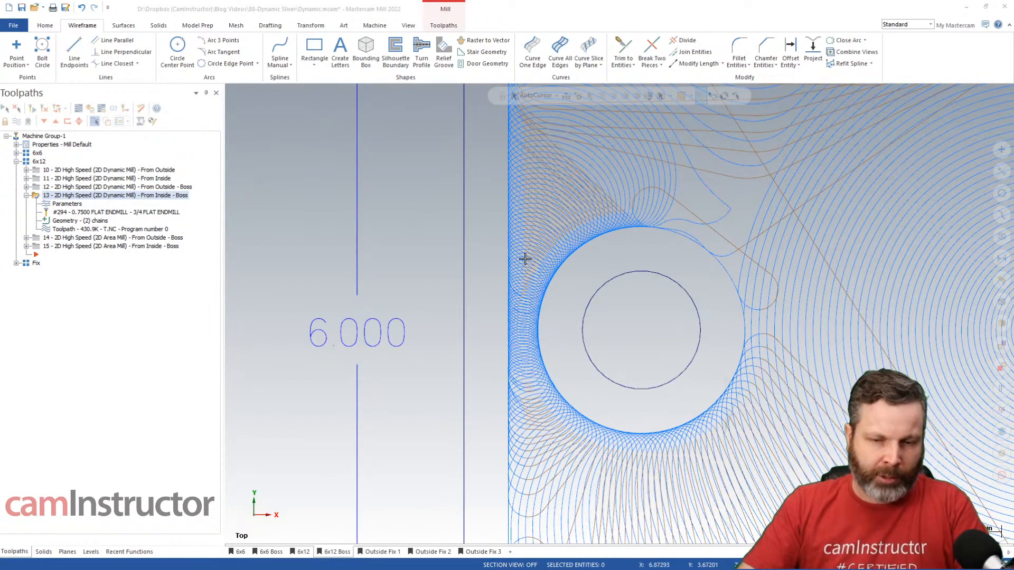
{"action": "scroll", "coordinate": [525, 258], "scroll_direction": "down", "scroll_amount": 6}
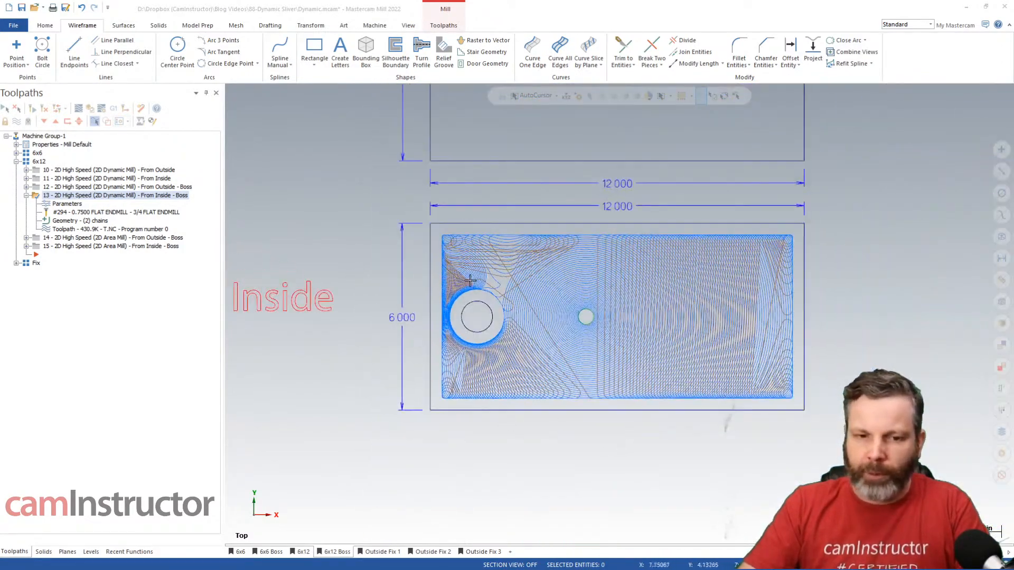
{"action": "scroll", "coordinate": [470, 280], "scroll_direction": "up", "scroll_amount": 3}
{"action": "right_click", "coordinate": [324, 234]}
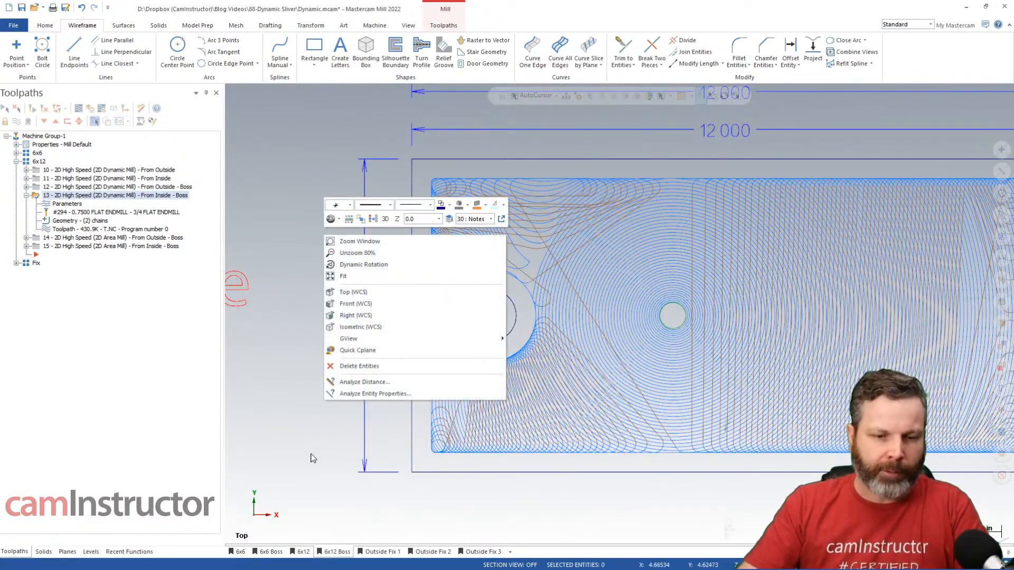
{"action": "left_click", "coordinate": [337, 548]}
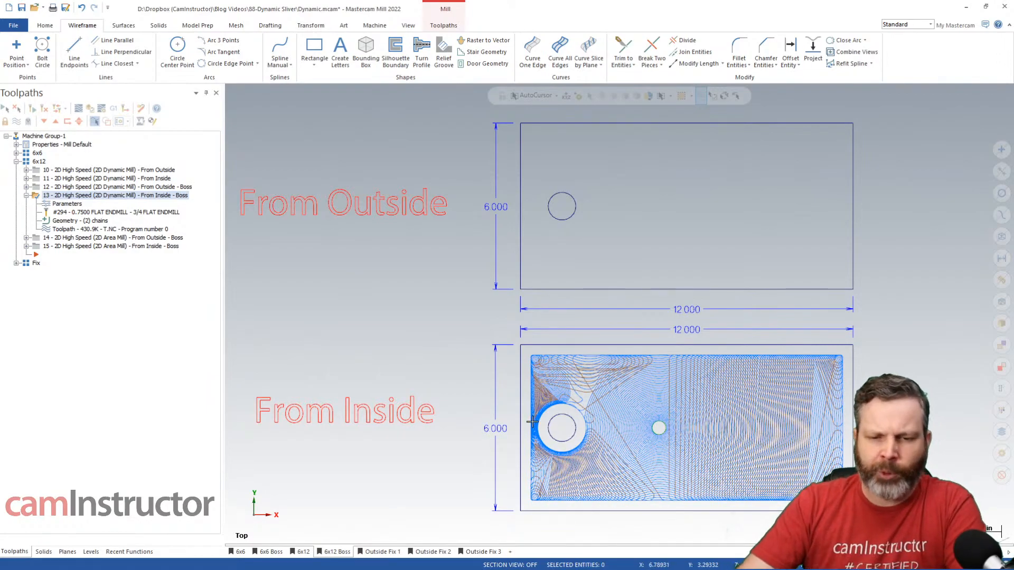
{"action": "scroll", "coordinate": [534, 429], "scroll_direction": "up", "scroll_amount": 5}
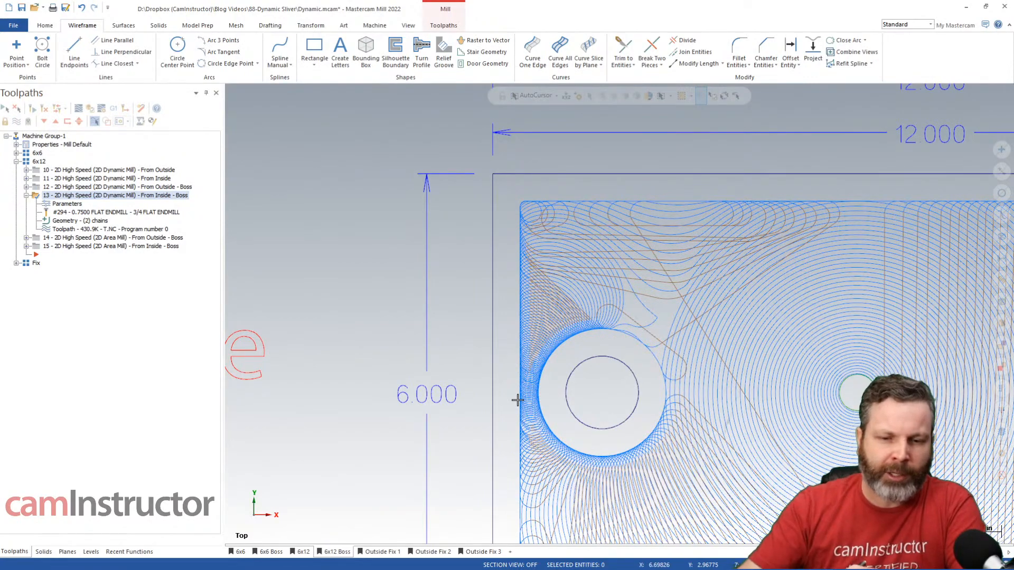
{"action": "scroll", "coordinate": [517, 400], "scroll_direction": "up", "scroll_amount": 5}
{"action": "scroll", "coordinate": [560, 378], "scroll_direction": "up", "scroll_amount": 1}
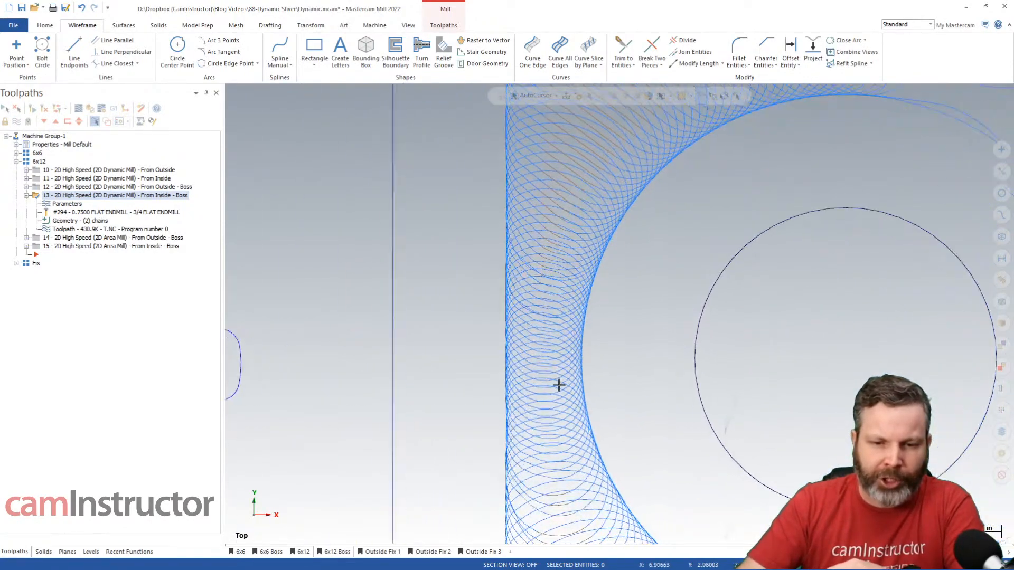
{"action": "scroll", "coordinate": [559, 386], "scroll_direction": "up", "scroll_amount": 2}
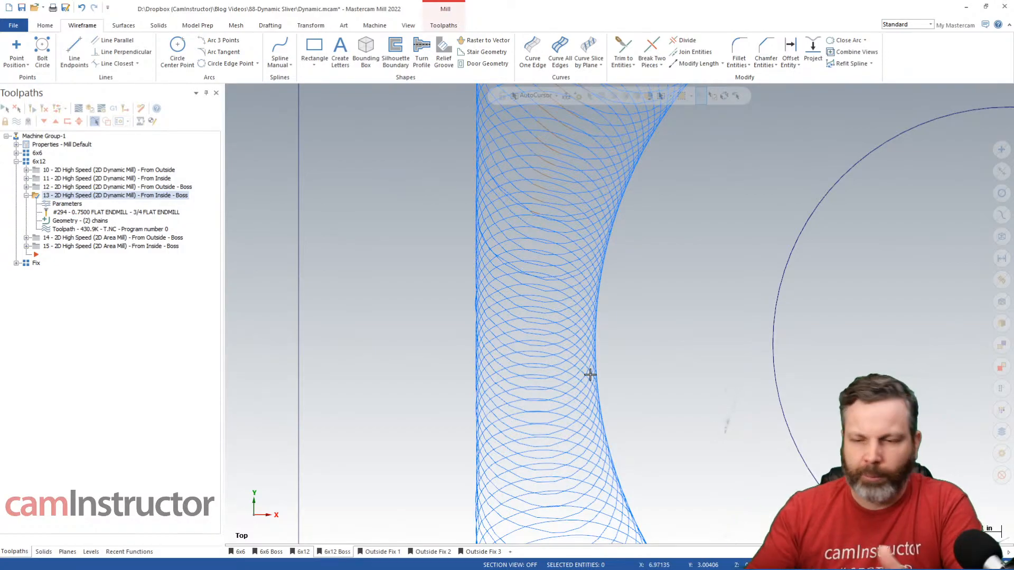
{"action": "scroll", "coordinate": [464, 393], "scroll_direction": "down", "scroll_amount": 6}
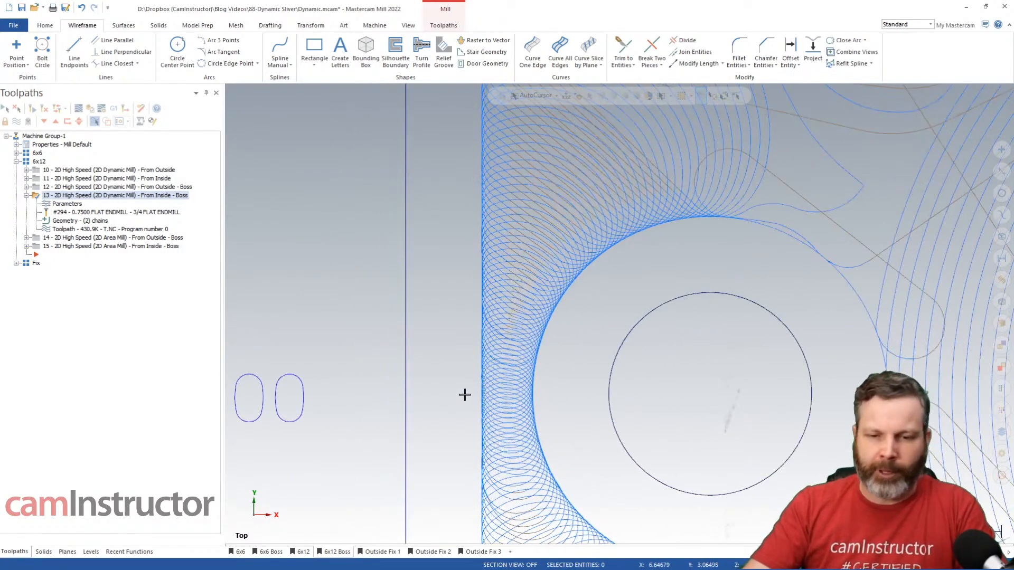
{"action": "scroll", "coordinate": [462, 389], "scroll_direction": "down", "scroll_amount": 5}
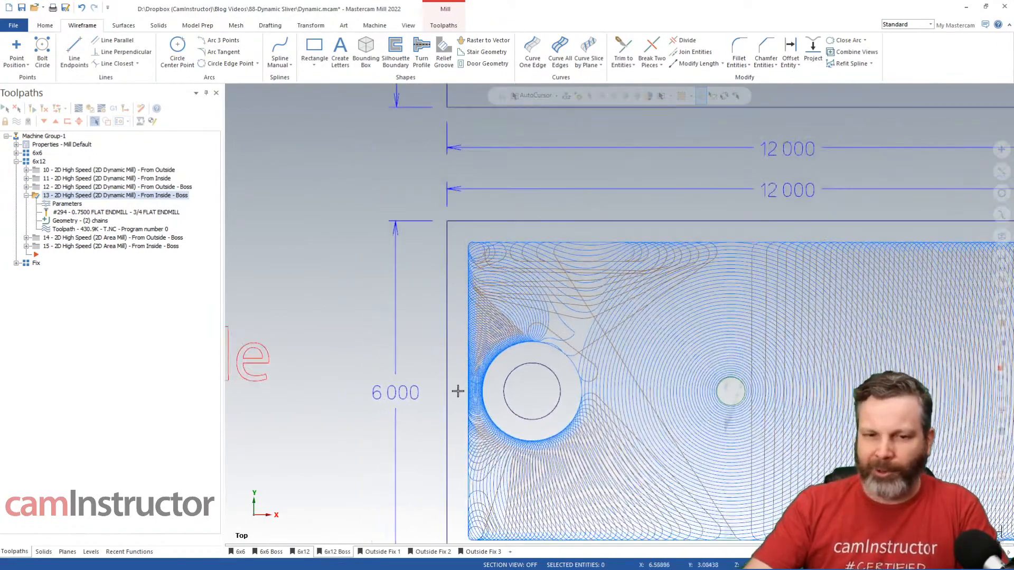
{"action": "left_click", "coordinate": [346, 552]}
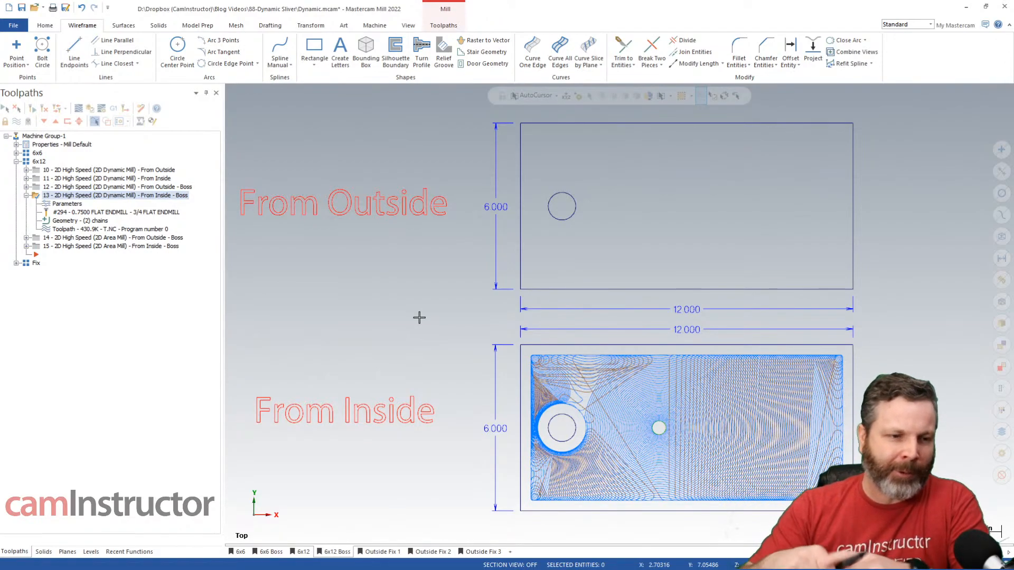
Collapse the 6x12 toolpath group and hide the toolpath display of all operations in the Fix group
{"action": "left_click", "coordinate": [26, 196]}
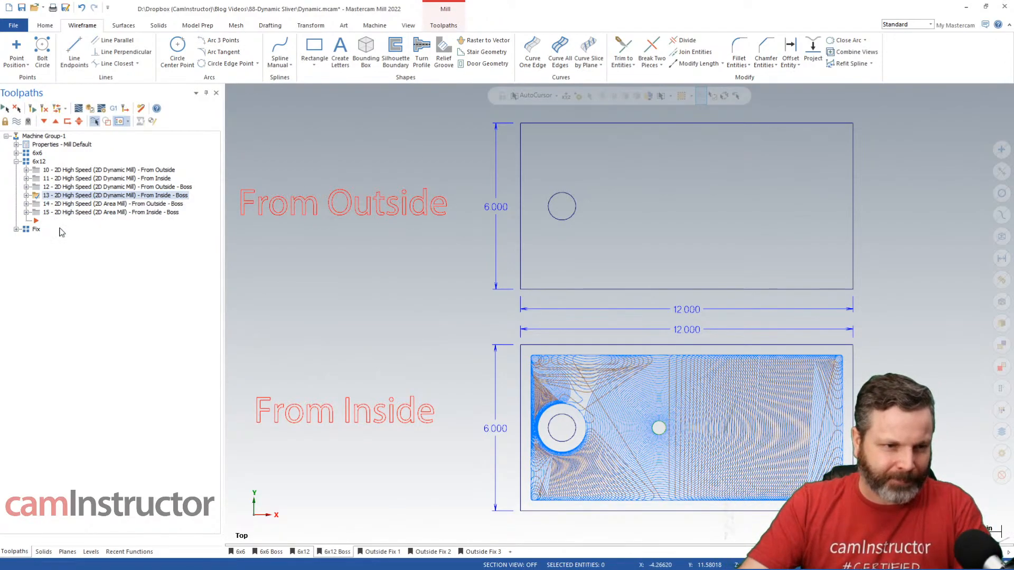
{"action": "left_click", "coordinate": [16, 162]}
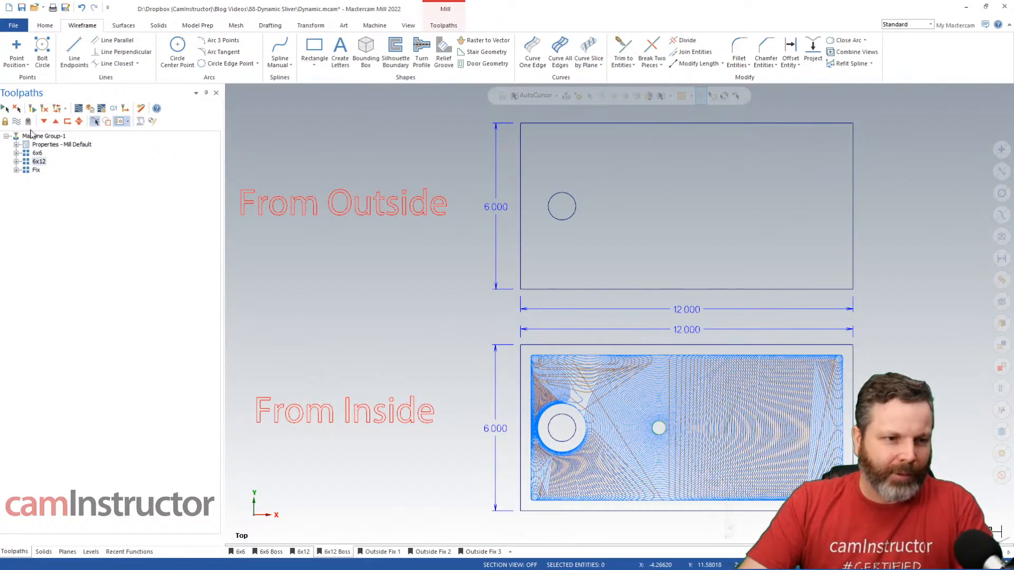
{"action": "double_click", "coordinate": [36, 170]}
{"action": "left_click", "coordinate": [35, 176]}
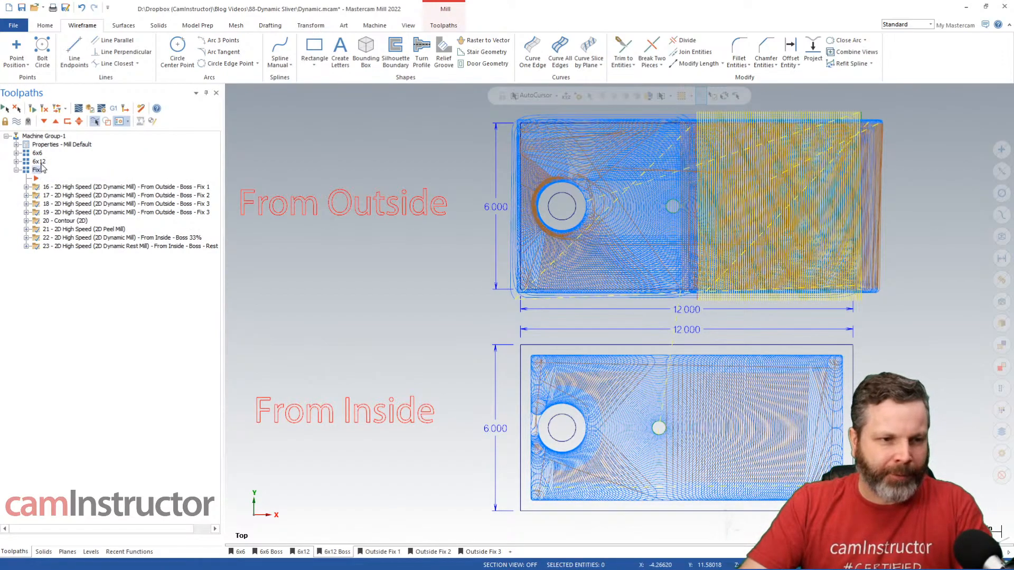
{"action": "left_click", "coordinate": [17, 122]}
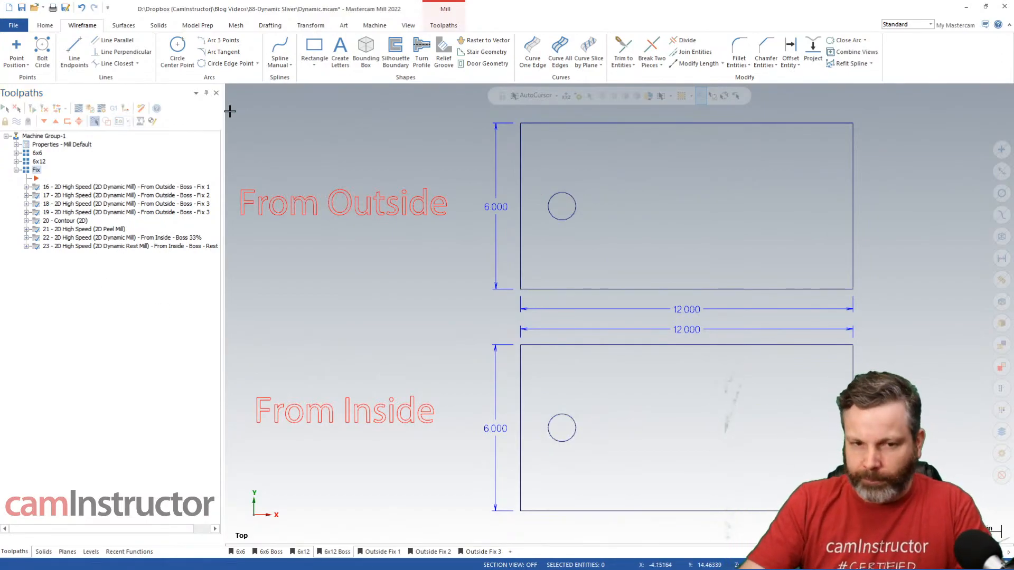
Expand the 6x12 group, show the dynamic From Outside - Boss toolpath, and examine it in the saved Outside Fix 1 view
{"action": "scroll", "coordinate": [252, 221], "scroll_direction": "down", "scroll_amount": 1}
{"action": "left_click", "coordinate": [17, 161]}
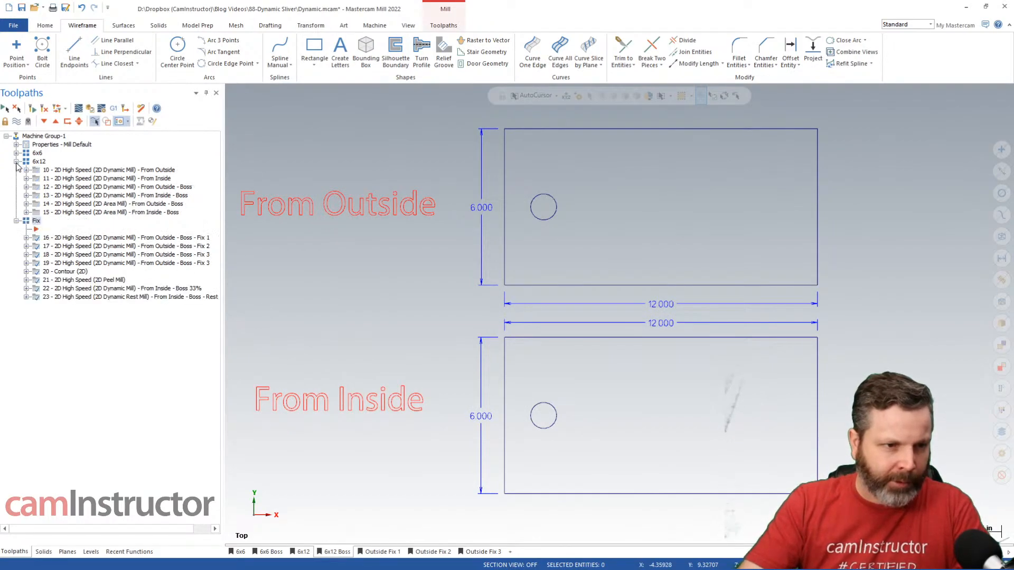
{"action": "left_click", "coordinate": [163, 187]}
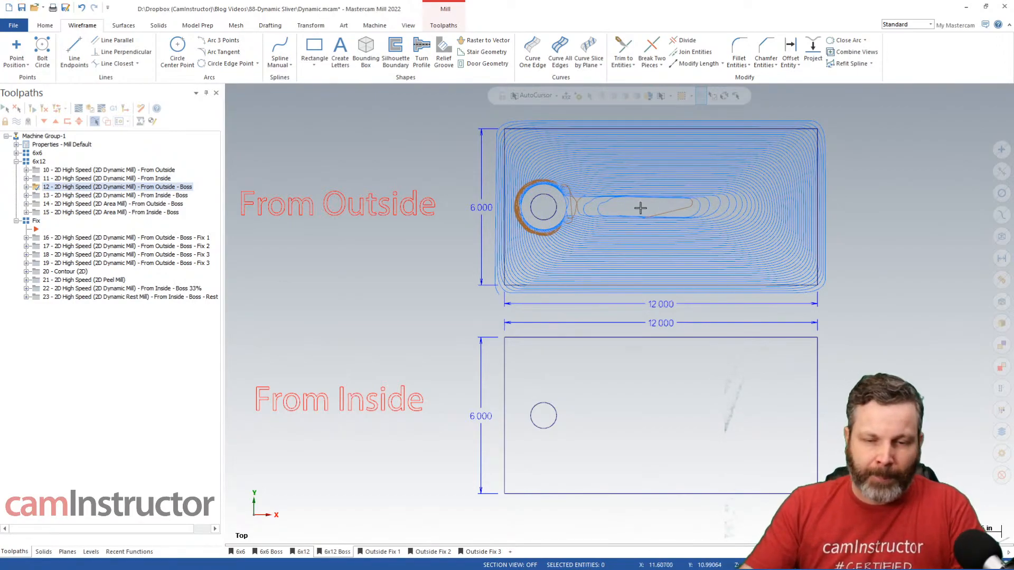
{"action": "left_click", "coordinate": [391, 552]}
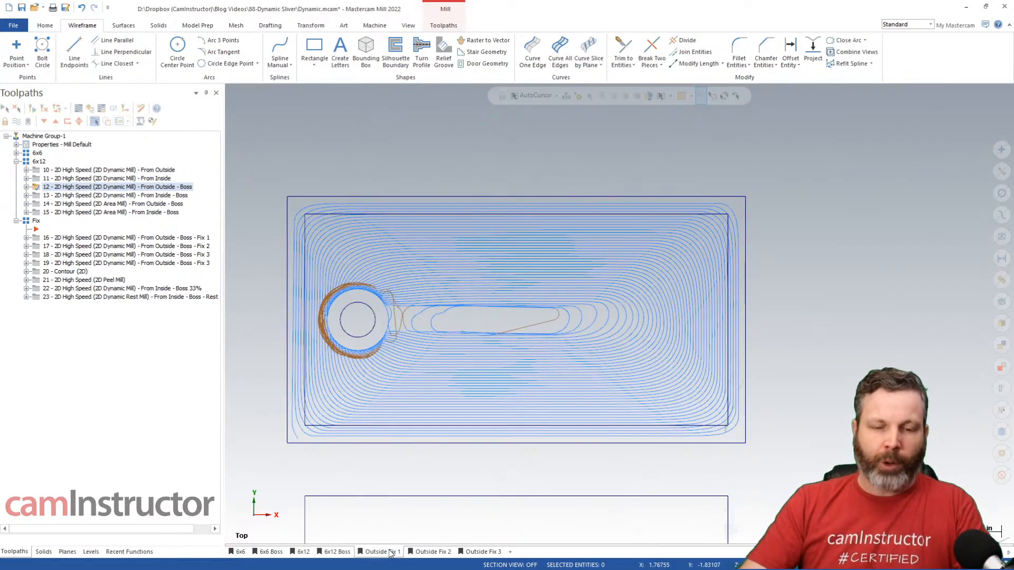
{"action": "scroll", "coordinate": [634, 391], "scroll_direction": "down", "scroll_amount": 2}
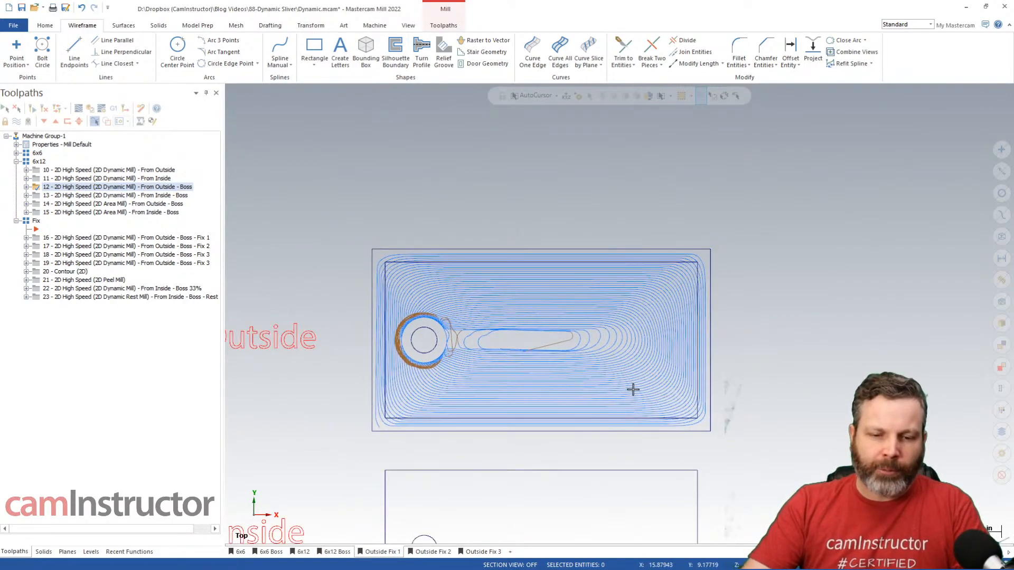
{"action": "scroll", "coordinate": [603, 299], "scroll_direction": "down", "scroll_amount": 2}
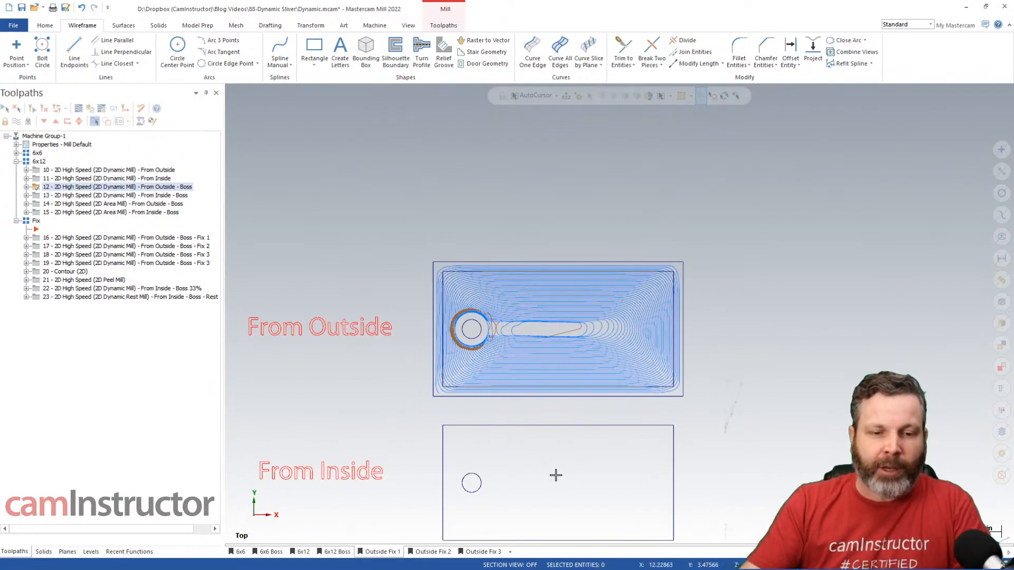
{"action": "scroll", "coordinate": [608, 341], "scroll_direction": "up", "scroll_amount": 2}
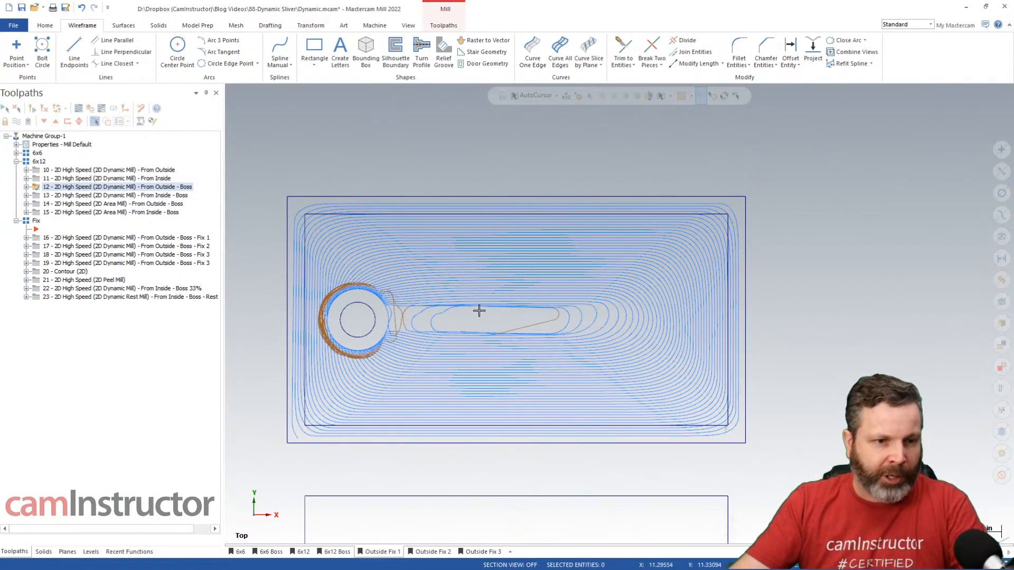
Display the From Outside - Boss - Fix 1 toolpath and measure the distance between the part's upper edge and the enlarged outer rectangle
{"action": "left_click", "coordinate": [167, 239]}
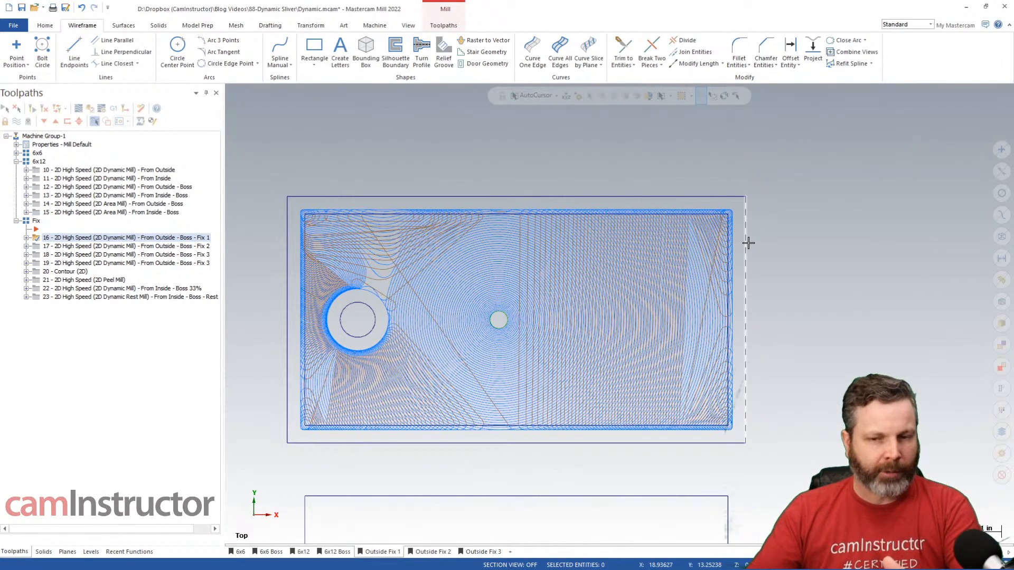
{"action": "left_click", "coordinate": [50, 239]}
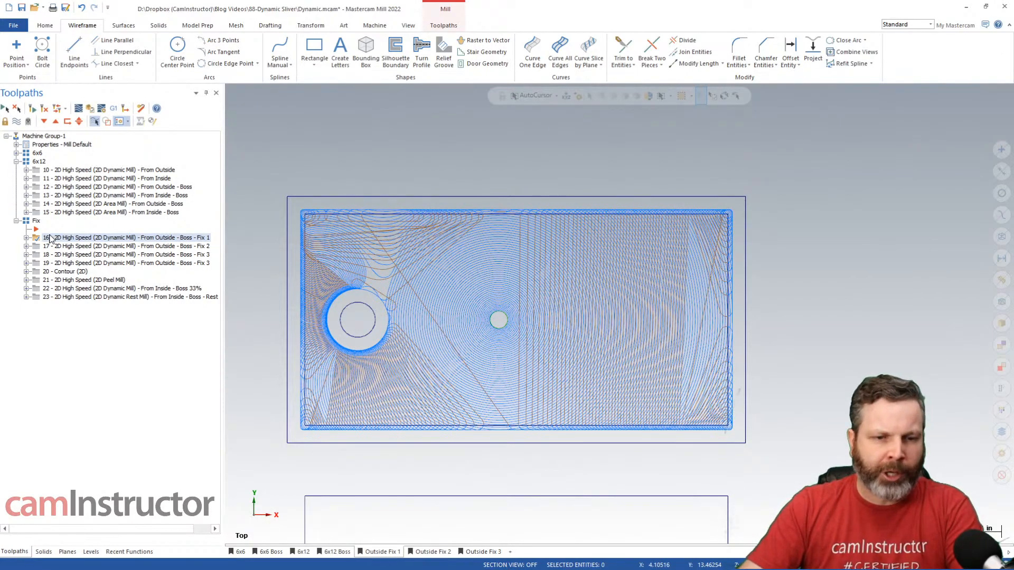
{"action": "left_click", "coordinate": [46, 26]}
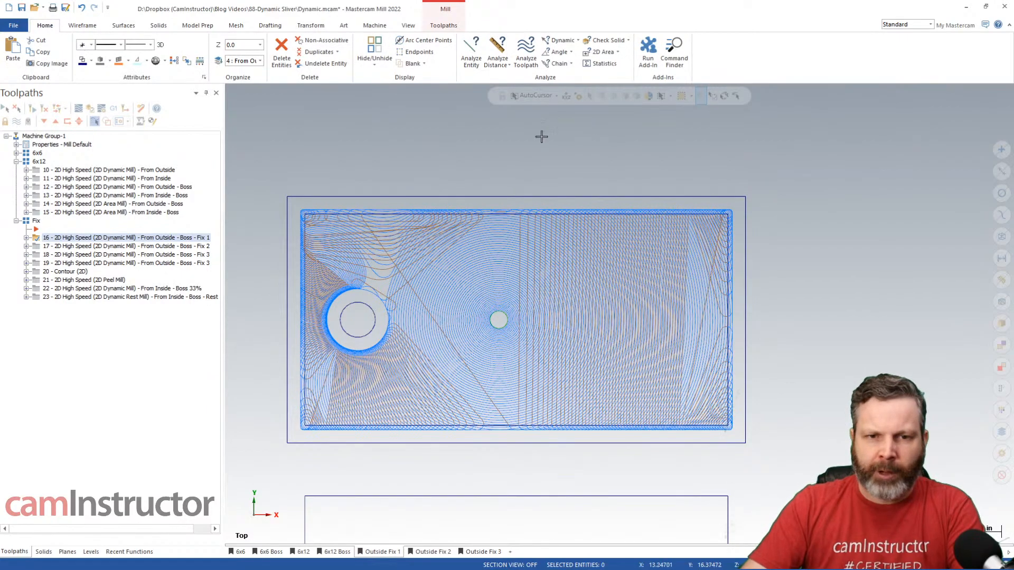
{"action": "left_click", "coordinate": [497, 50]}
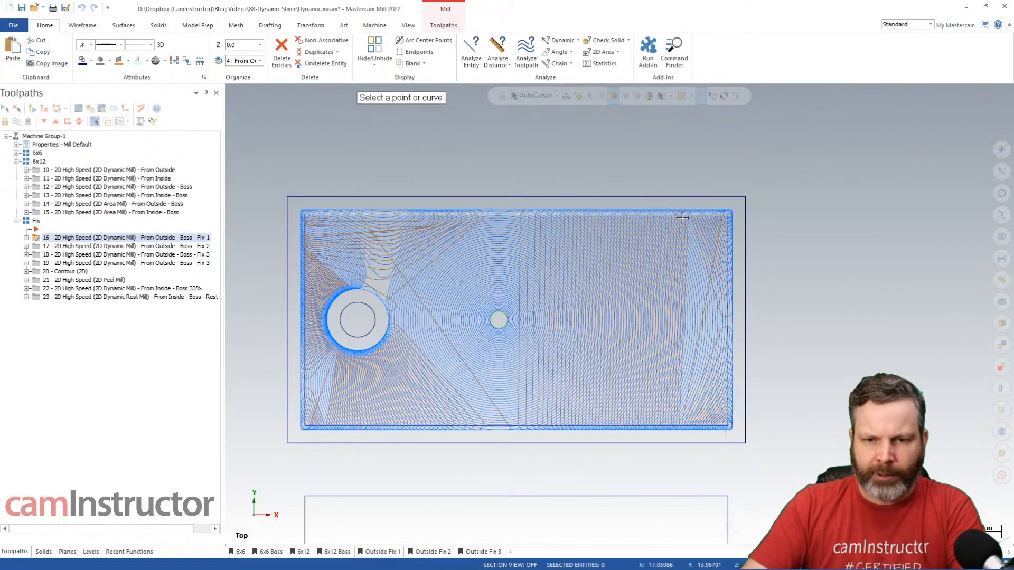
{"action": "left_click", "coordinate": [681, 215]}
{"action": "left_click", "coordinate": [682, 197]}
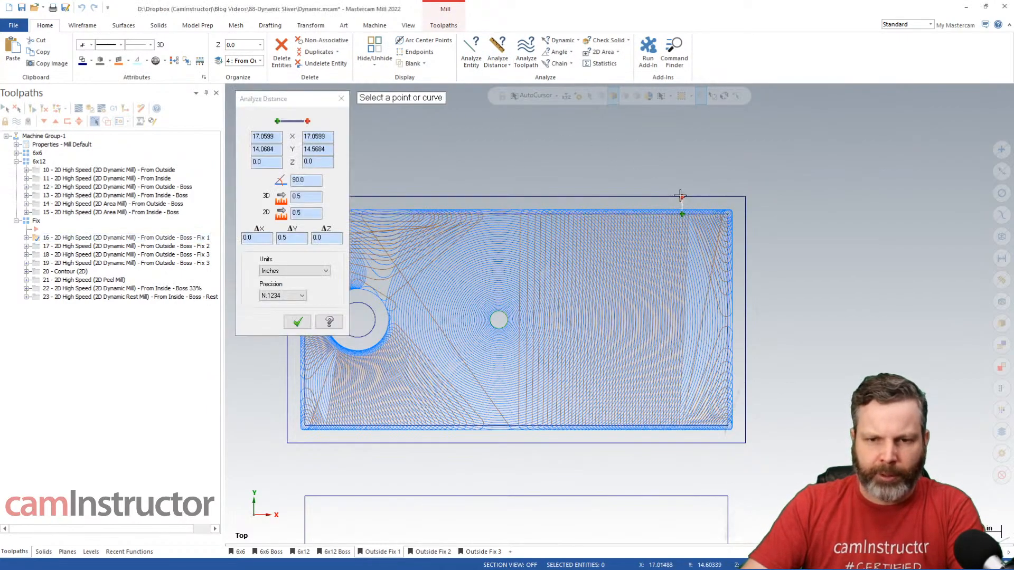
{"action": "left_click", "coordinate": [299, 238]}
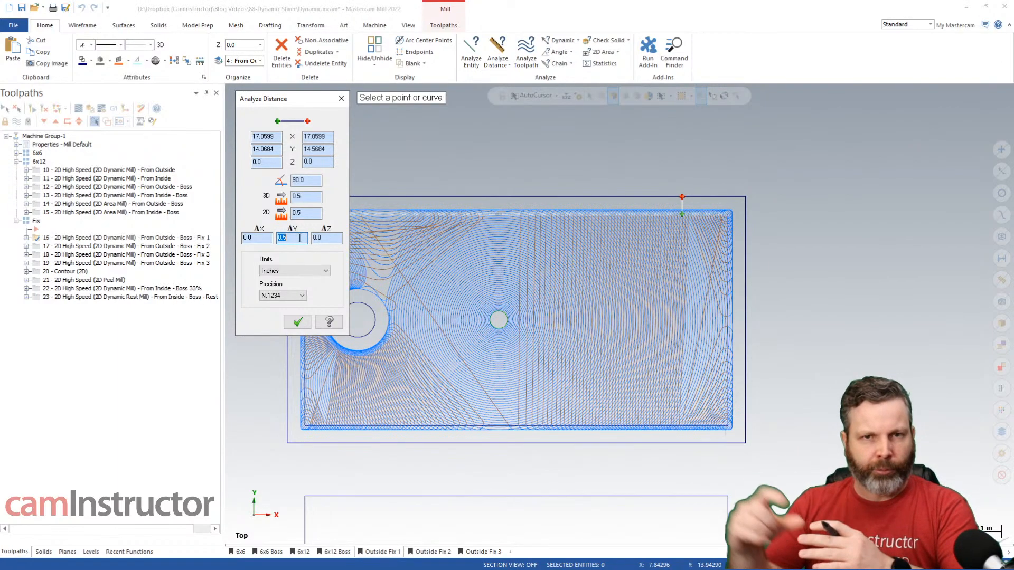
{"action": "left_click", "coordinate": [342, 98]}
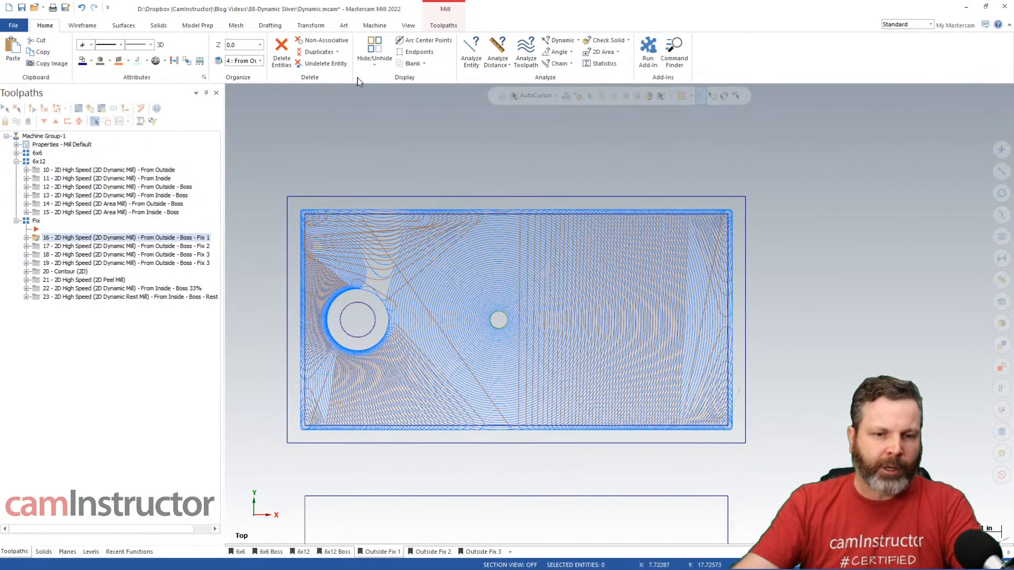
Backplot the Fix 1 toolpath from its central entry through the expanding spiral up to the boss, and close the backplot
{"action": "left_click", "coordinate": [78, 109]}
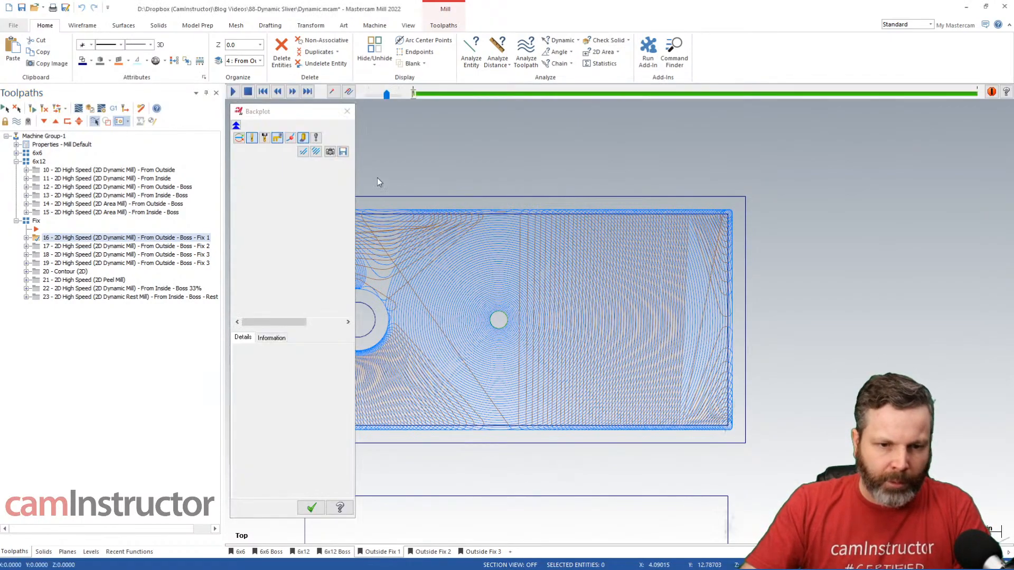
{"action": "left_click_drag", "start_coordinate": [310, 115], "coordinate": [149, 106]}
{"action": "mouse_move", "coordinate": [413, 94]}
{"action": "left_mouse_down"}
{"action": "mouse_move", "coordinate": [522, 109]}
{"action": "mouse_move", "coordinate": [672, 99]}
{"action": "mouse_move", "coordinate": [660, 93]}
{"action": "mouse_move", "coordinate": [911, 101]}
{"action": "mouse_move", "coordinate": [747, 114]}
{"action": "mouse_move", "coordinate": [597, 97]}
{"action": "mouse_move", "coordinate": [409, 100]}
{"action": "mouse_move", "coordinate": [427, 94]}
{"action": "left_mouse_up"}
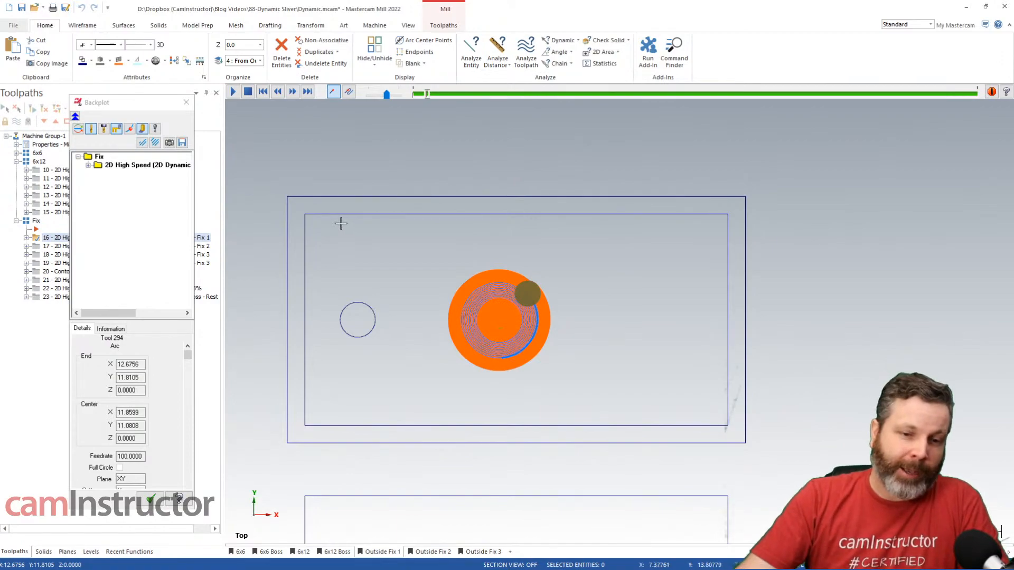
{"action": "left_click", "coordinate": [131, 105]}
{"action": "left_click_drag", "start_coordinate": [131, 104], "coordinate": [140, 102]}
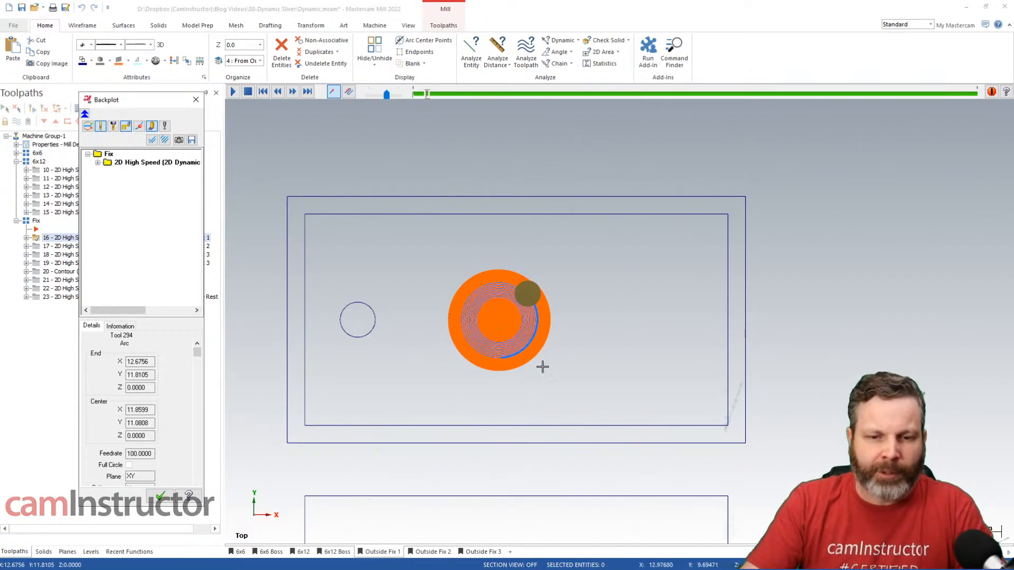
{"action": "mouse_move", "coordinate": [443, 97]}
{"action": "left_mouse_down"}
{"action": "mouse_move", "coordinate": [460, 104]}
{"action": "mouse_move", "coordinate": [404, 106]}
{"action": "left_mouse_up"}
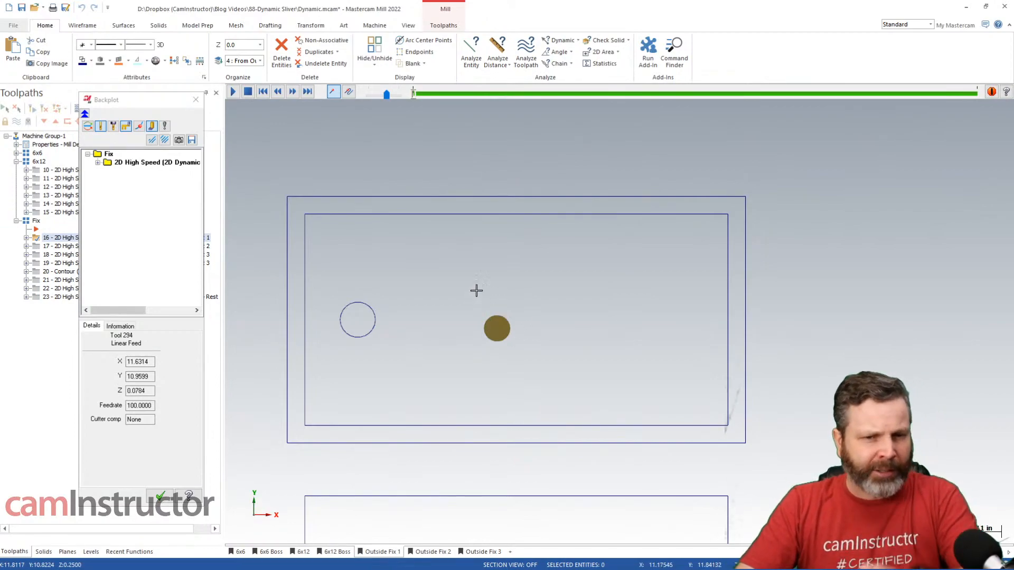
{"action": "left_click_drag", "start_coordinate": [416, 97], "coordinate": [460, 95]}
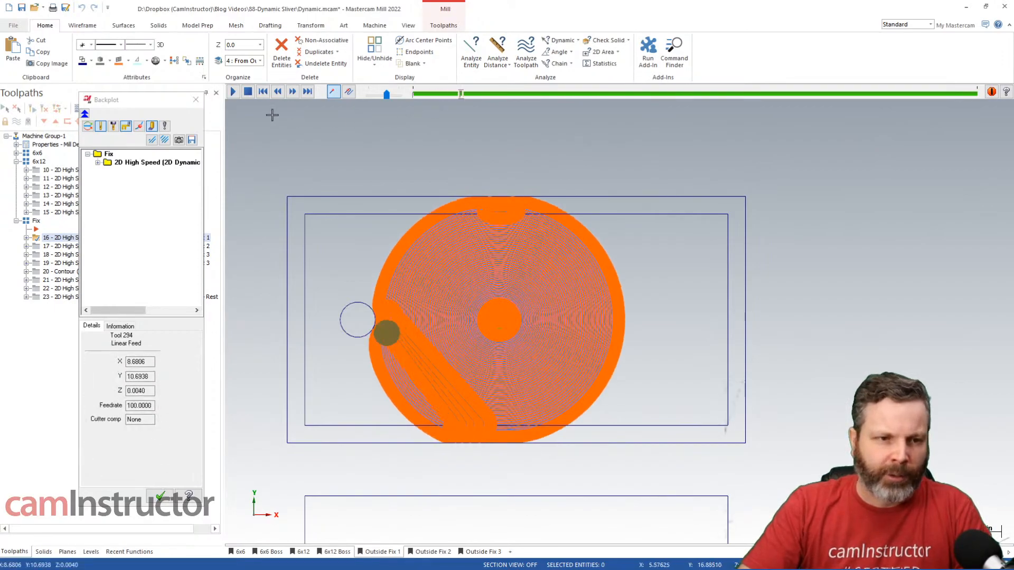
{"action": "left_click", "coordinate": [197, 100]}
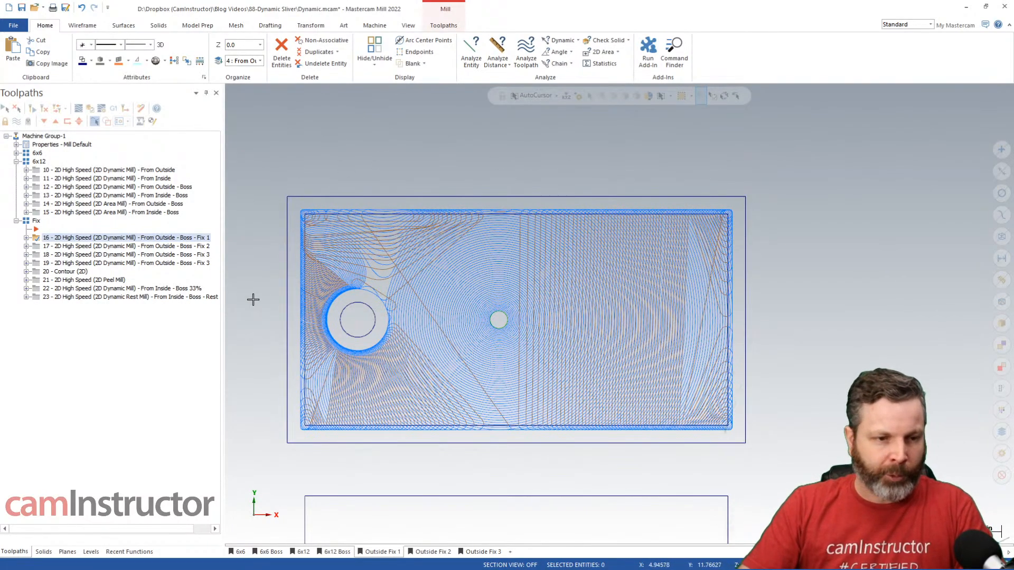
In the saved Outside Fix 2 view, compare the original 6x12 From Outside - Boss toolpath with the Fix 2 toolpath
{"action": "left_click", "coordinate": [430, 552]}
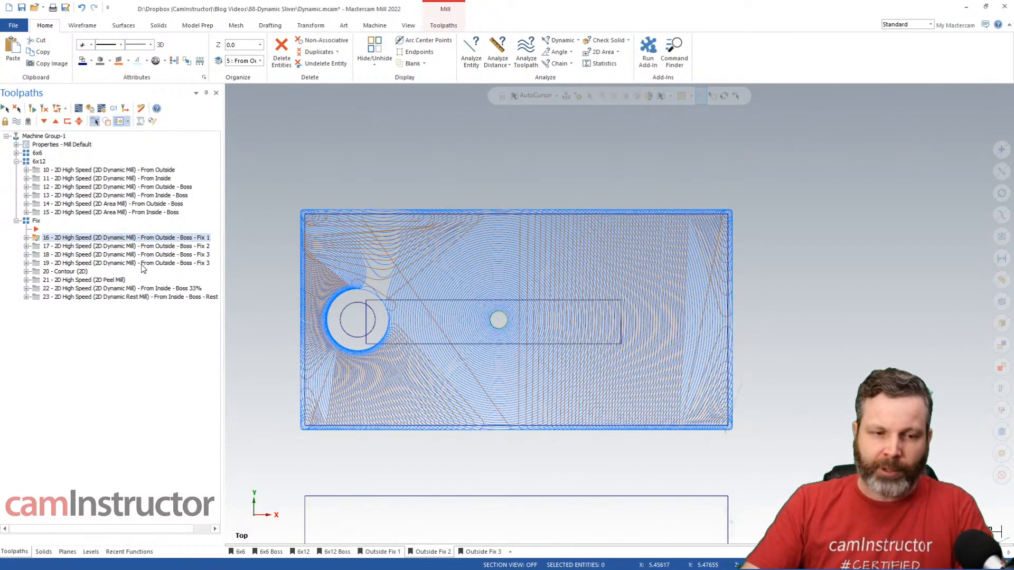
{"action": "left_click", "coordinate": [170, 187]}
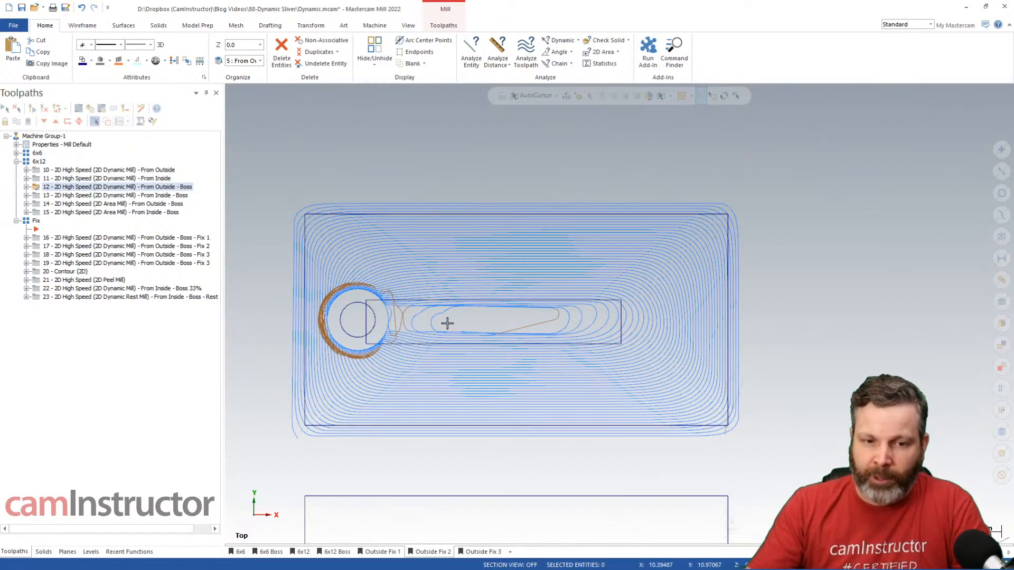
{"action": "left_click", "coordinate": [190, 246]}
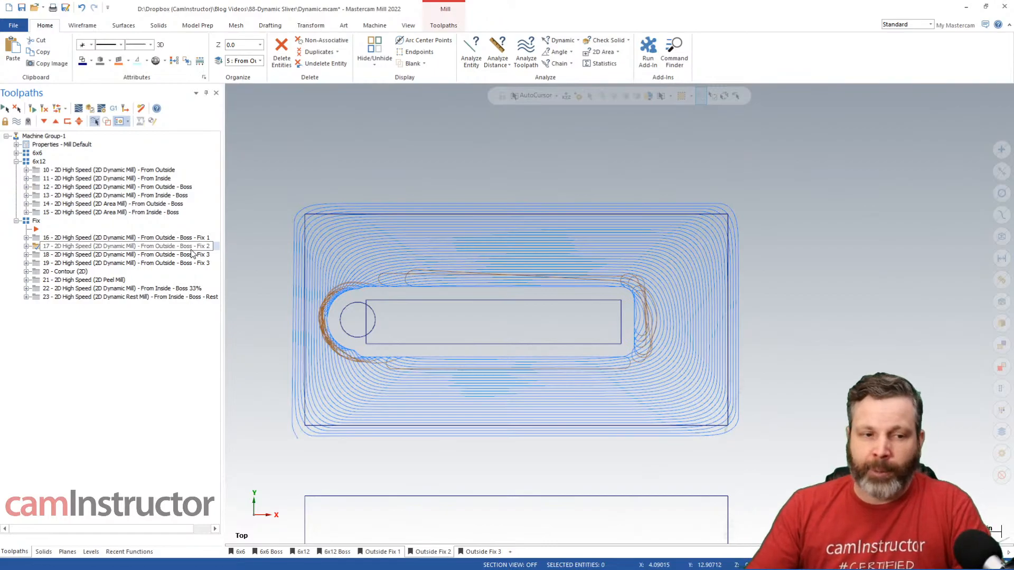
Open the Fix 2 operation's settings, inspect the circle and long rectangle in its chain list, and close the dialogs
{"action": "left_click", "coordinate": [26, 246]}
{"action": "left_click", "coordinate": [64, 255]}
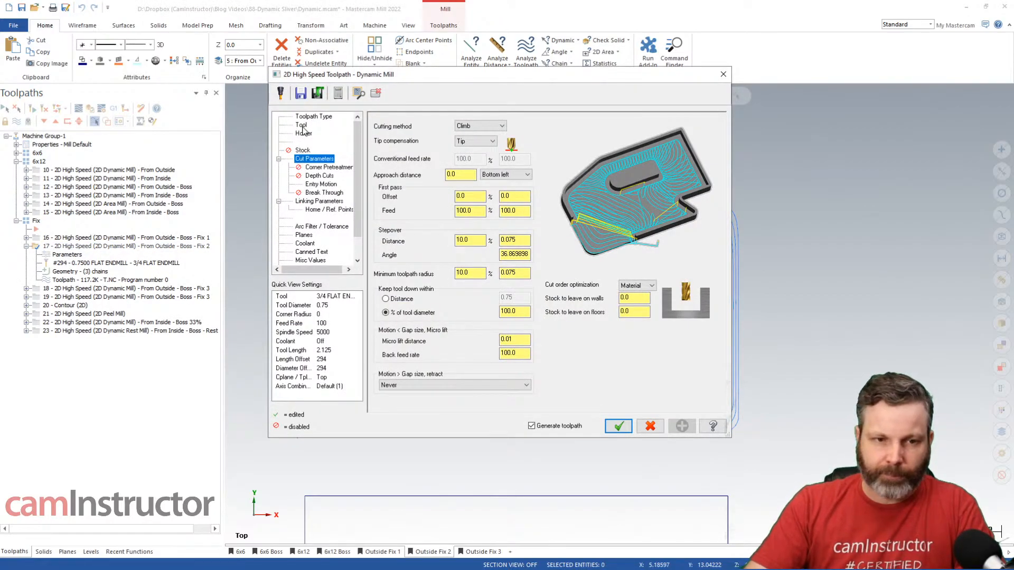
{"action": "left_click", "coordinate": [654, 264]}
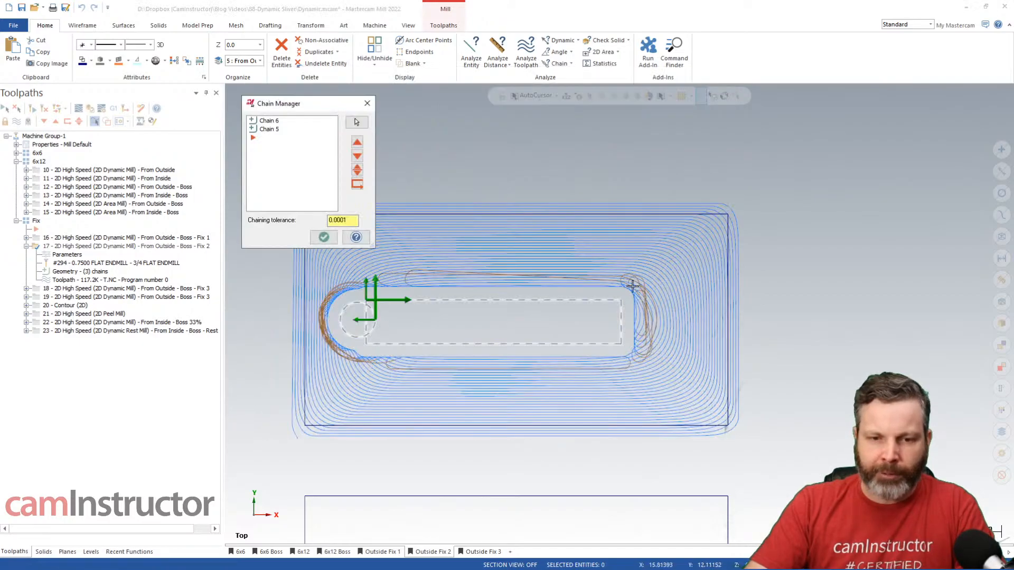
{"action": "left_click", "coordinate": [274, 122]}
{"action": "left_click", "coordinate": [273, 130]}
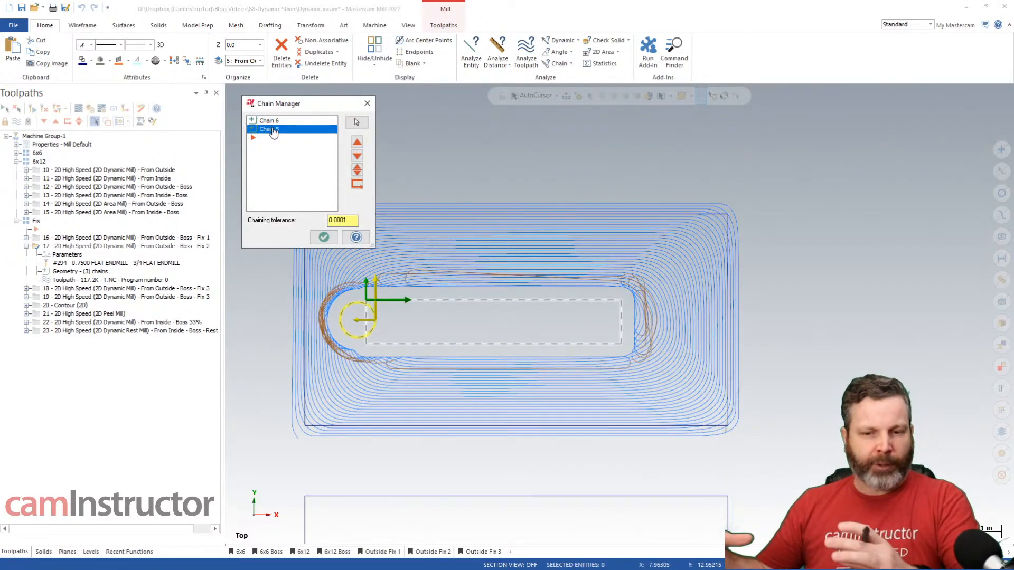
{"action": "left_click", "coordinate": [367, 103]}
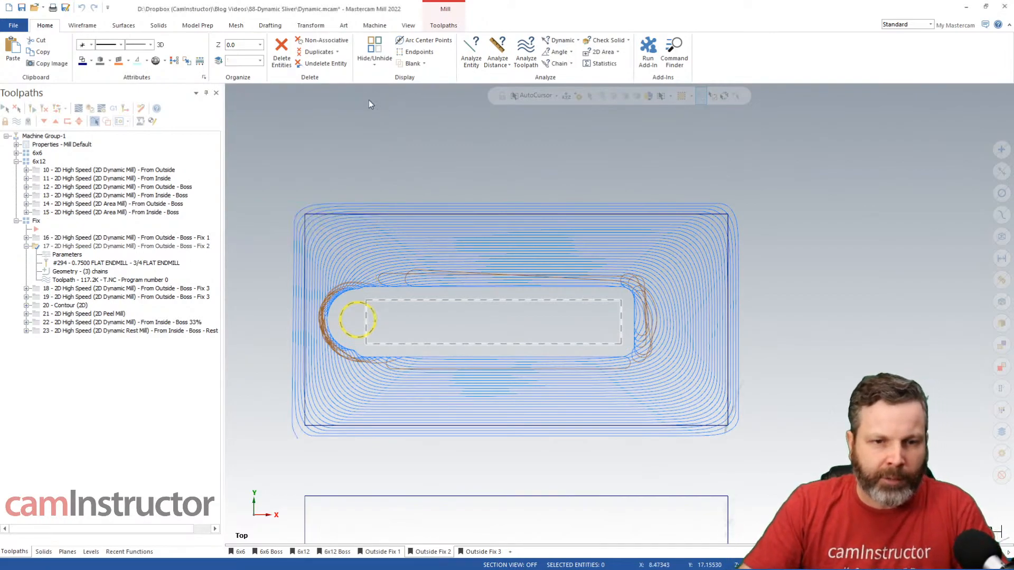
{"action": "left_click", "coordinate": [721, 75]}
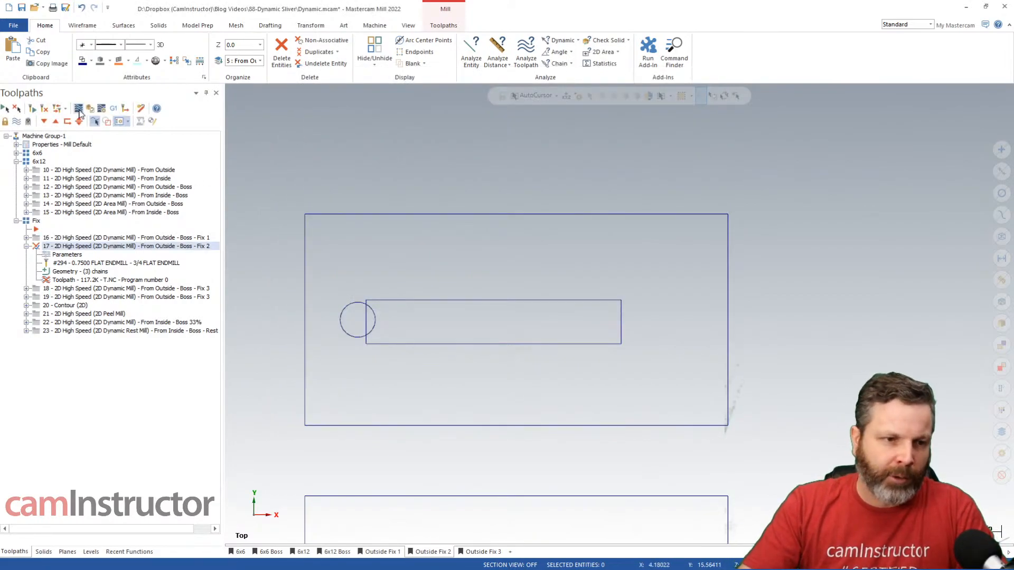
Regenerate the Fix 2 operation, backplot it through to the end, and collapse its entry in the operation tree
{"action": "left_click", "coordinate": [168, 244]}
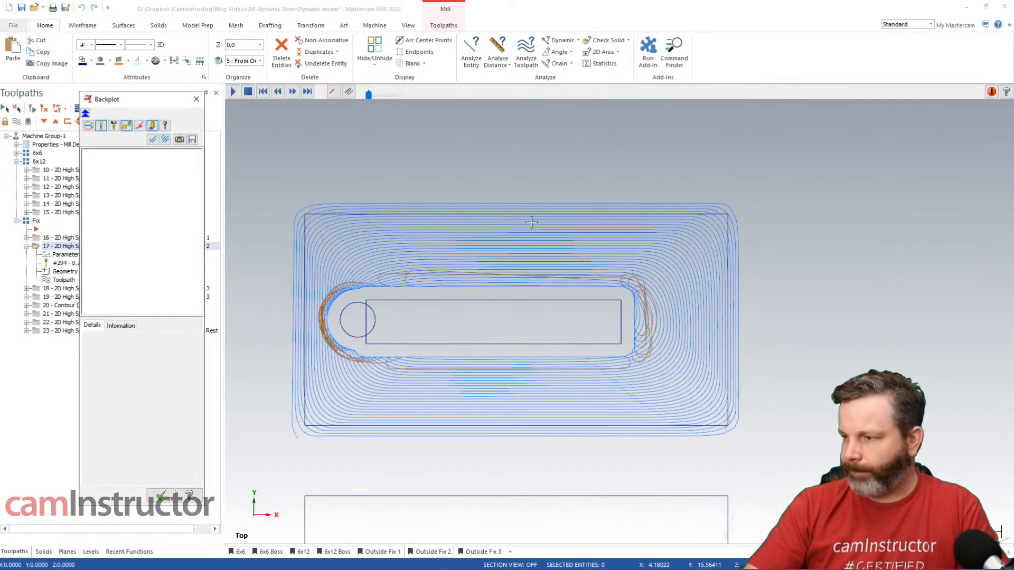
{"action": "mouse_move", "coordinate": [414, 95]}
{"action": "left_mouse_down"}
{"action": "mouse_move", "coordinate": [824, 95]}
{"action": "mouse_move", "coordinate": [980, 112]}
{"action": "left_mouse_up"}
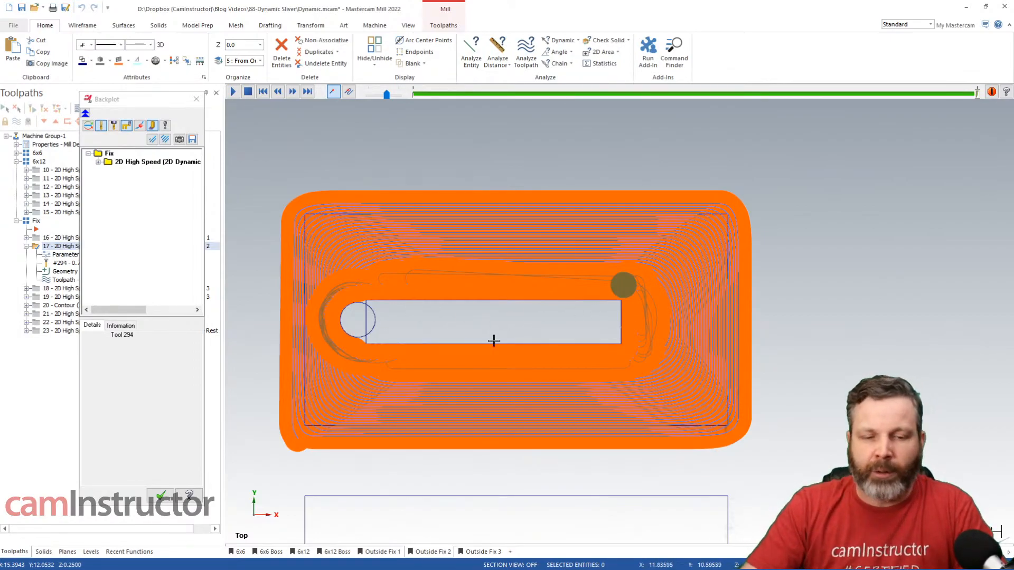
{"action": "key", "text": "Escape"}
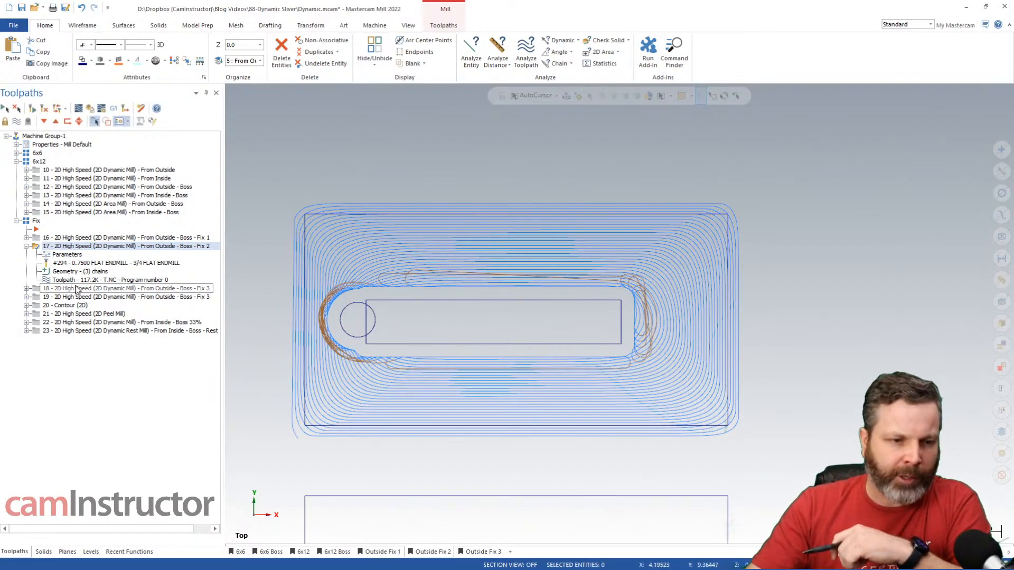
{"action": "left_click", "coordinate": [25, 247]}
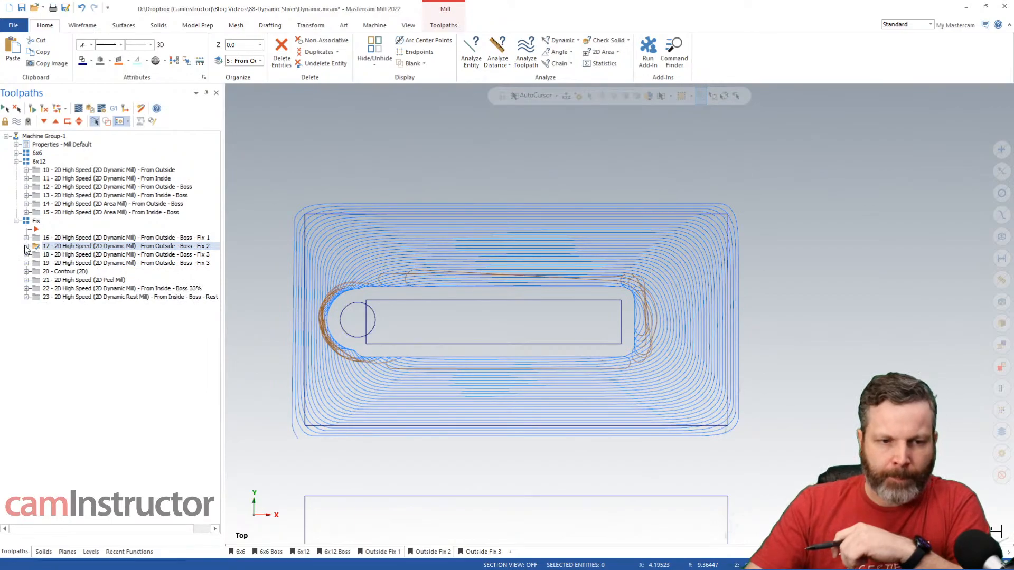
In the saved Outside Fix 3 view, compare operation 18's Fix 3 toolpath with the 6x6 dynamic From Outside toolpath
{"action": "left_click", "coordinate": [482, 552]}
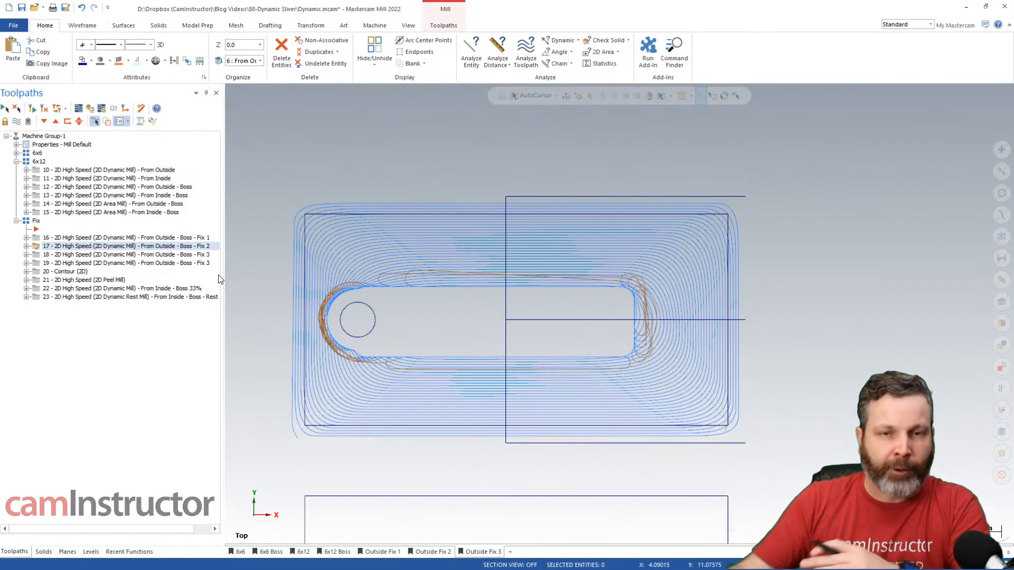
{"action": "left_click", "coordinate": [167, 256]}
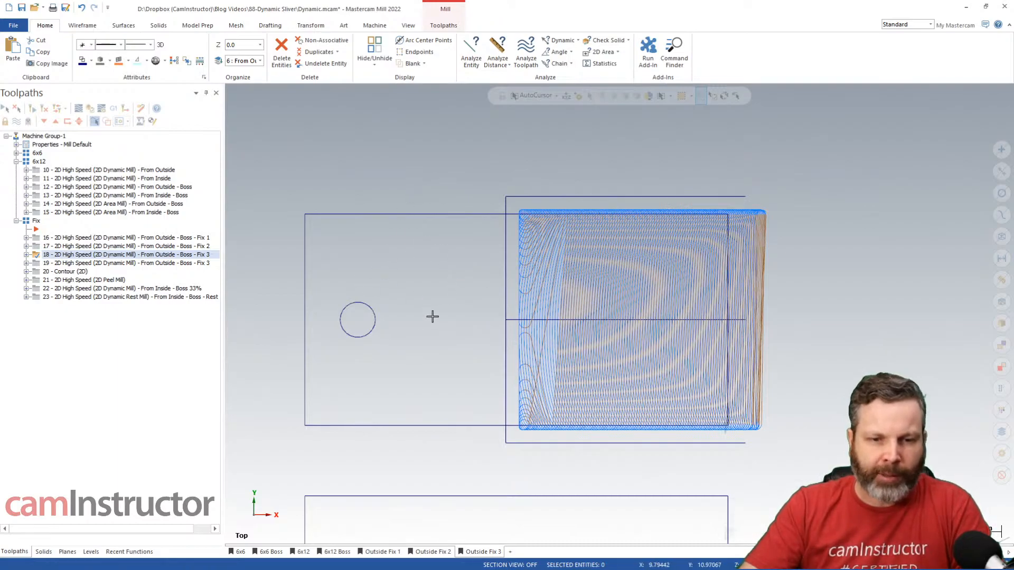
{"action": "left_click", "coordinate": [16, 153]}
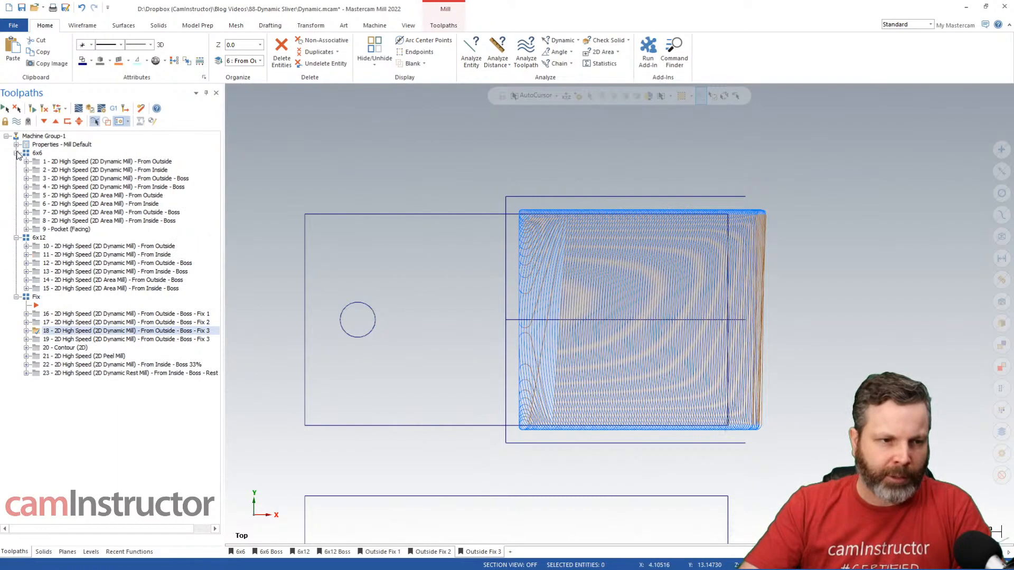
{"action": "left_click", "coordinate": [162, 162]}
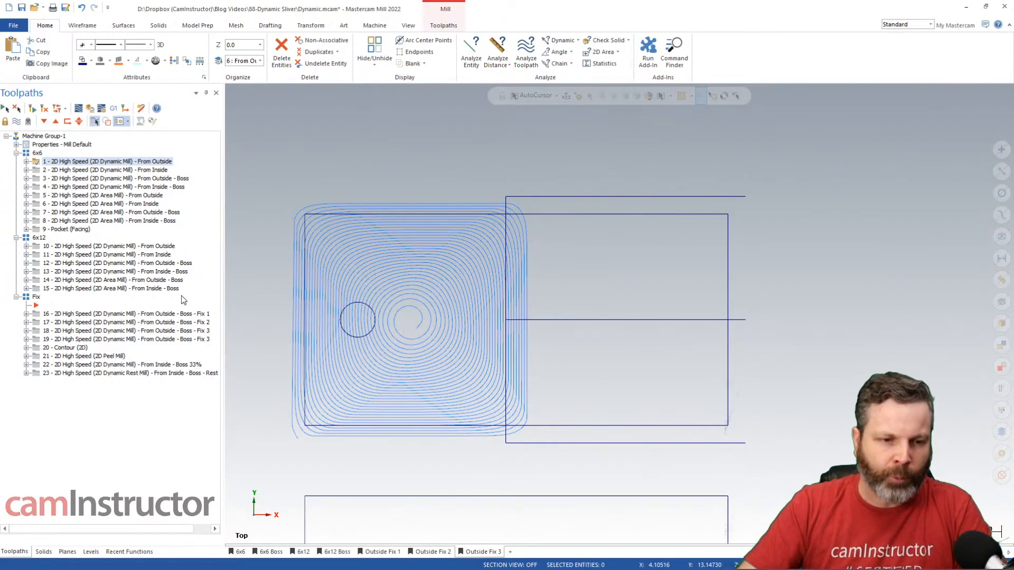
Alternate between the Fix 3 toolpaths and the 6x6 From Outside toolpath, comparing their path shapes and ending on operation 18
{"action": "left_click", "coordinate": [197, 331]}
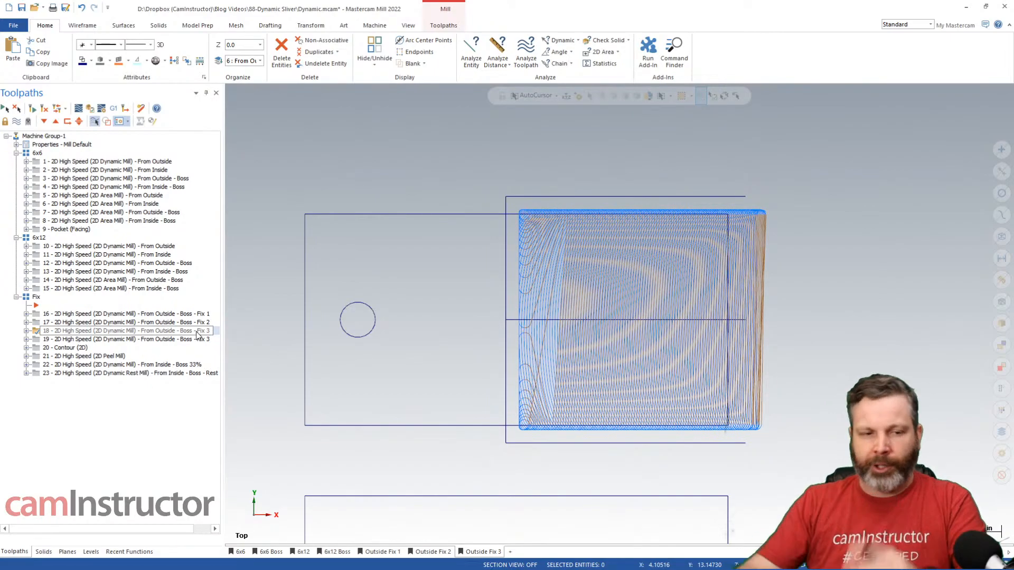
{"action": "left_click", "coordinate": [157, 163]}
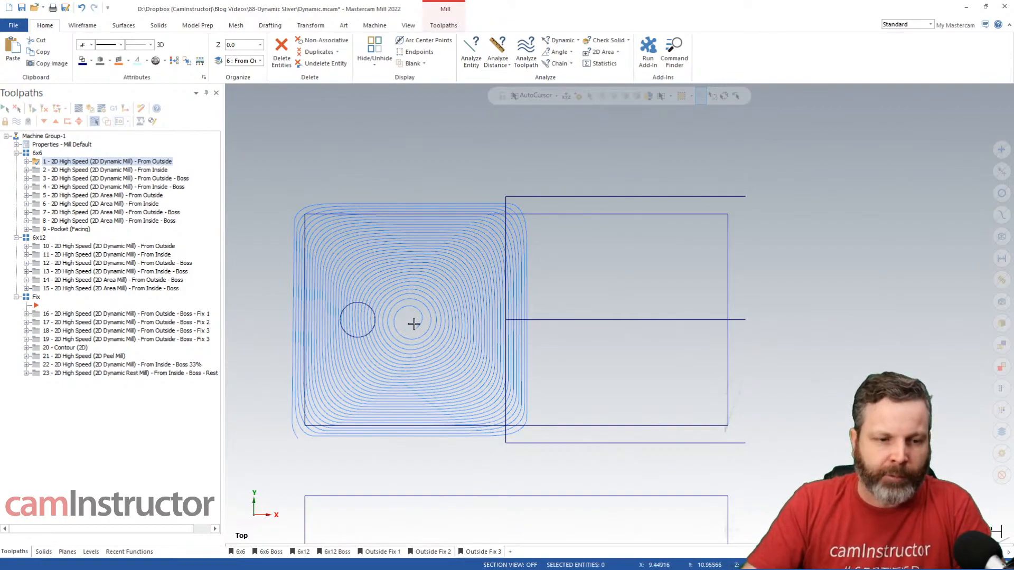
{"action": "left_click", "coordinate": [141, 341]}
{"action": "left_click", "coordinate": [147, 332]}
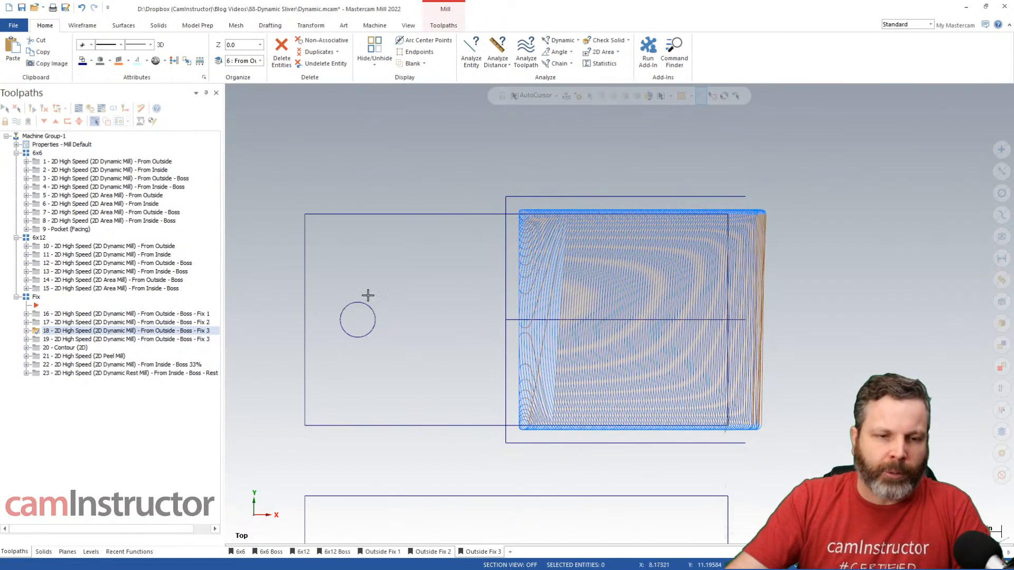
Start a new 2D Contour toolpath, chaining only the long rectangle's right vertical edge as a single entity
{"action": "left_click", "coordinate": [444, 25]}
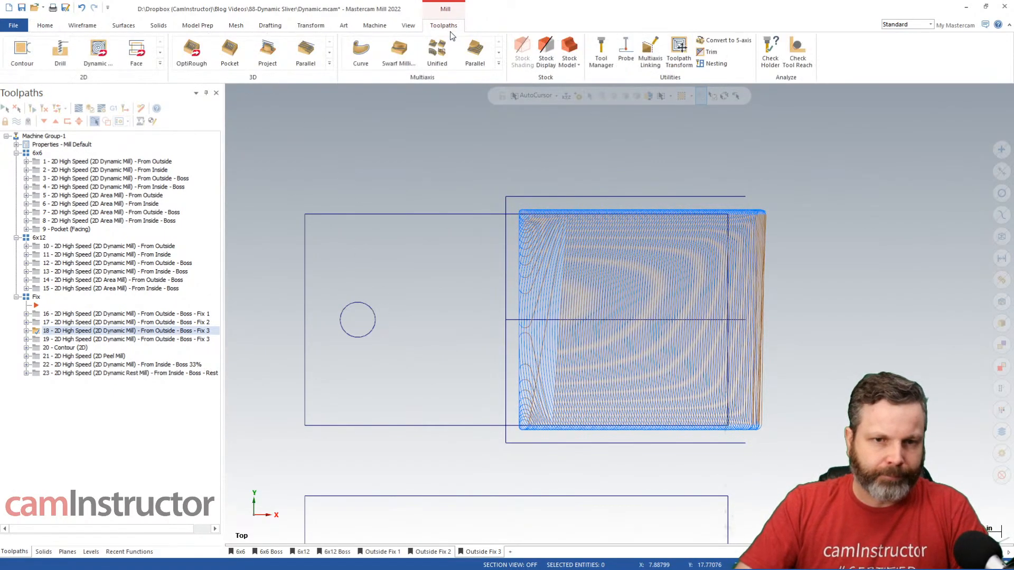
{"action": "left_click", "coordinate": [21, 52]}
{"action": "left_click", "coordinate": [728, 235]}
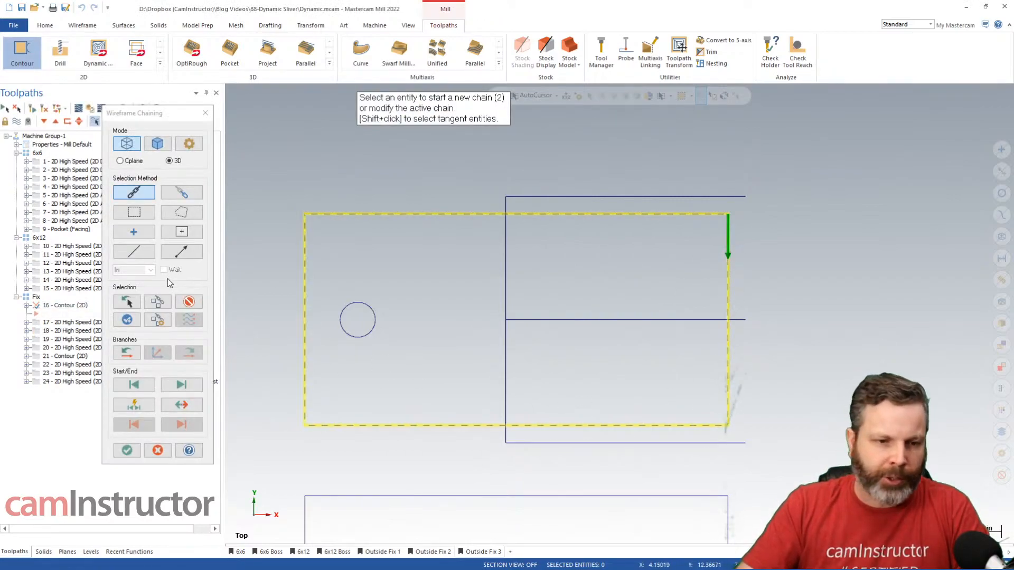
{"action": "left_click", "coordinate": [189, 302]}
{"action": "left_click", "coordinate": [134, 251]}
{"action": "left_click", "coordinate": [729, 237]}
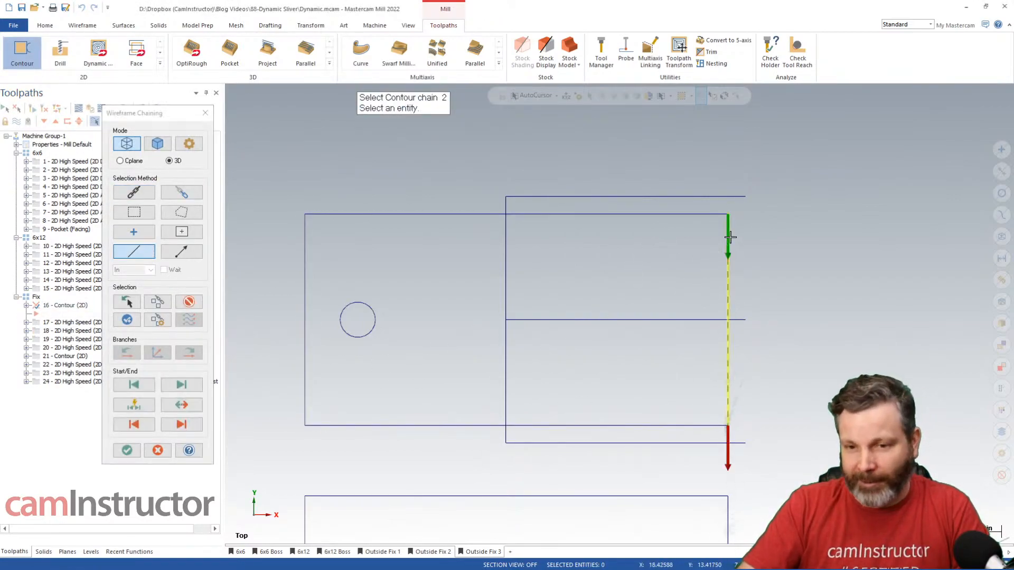
{"action": "left_click", "coordinate": [126, 450]}
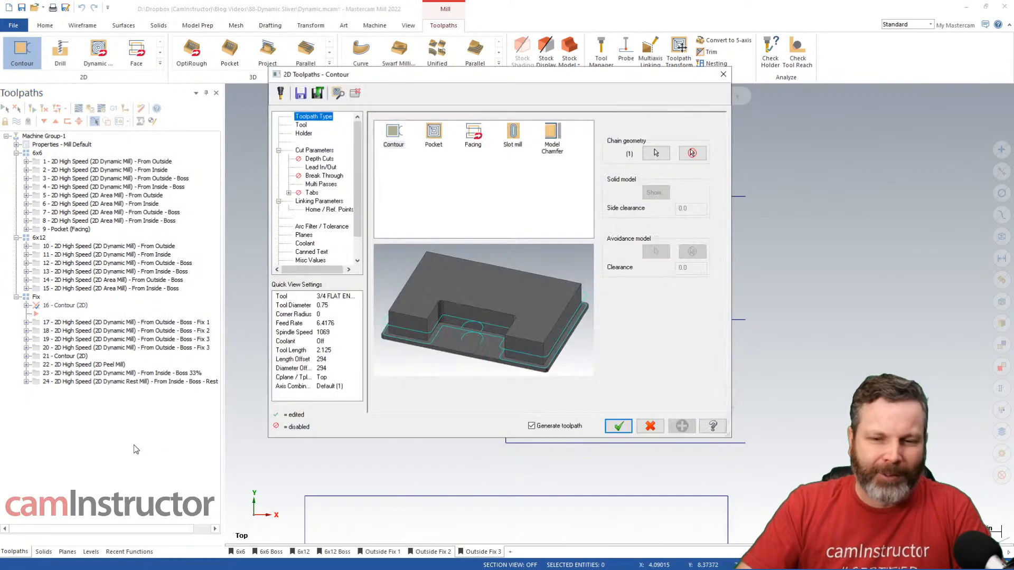
Assign the 3/4 flat endmill to the new contour and set its stock to leave on walls to -6.0
{"action": "left_click", "coordinate": [305, 126]}
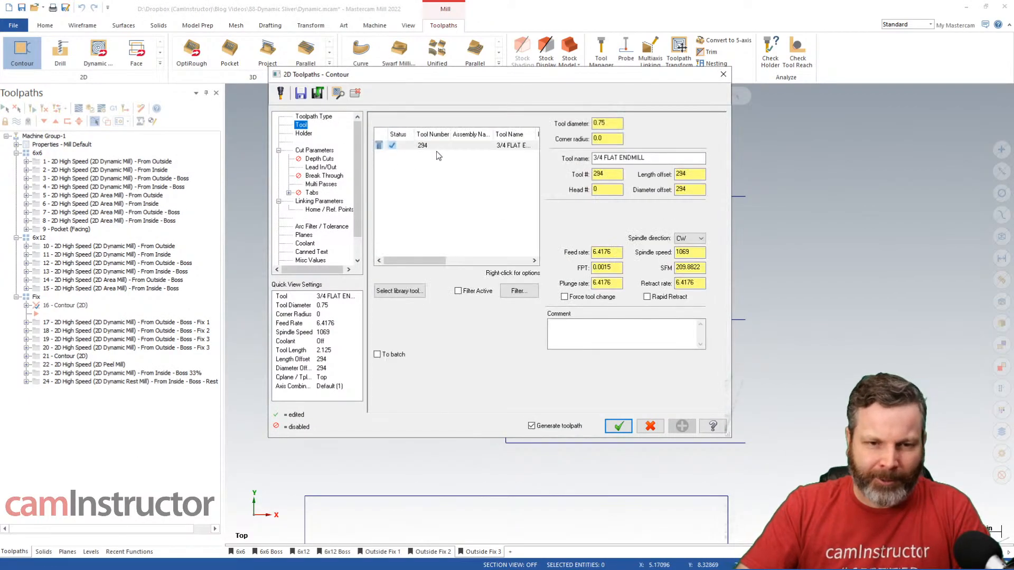
{"action": "left_click", "coordinate": [438, 146]}
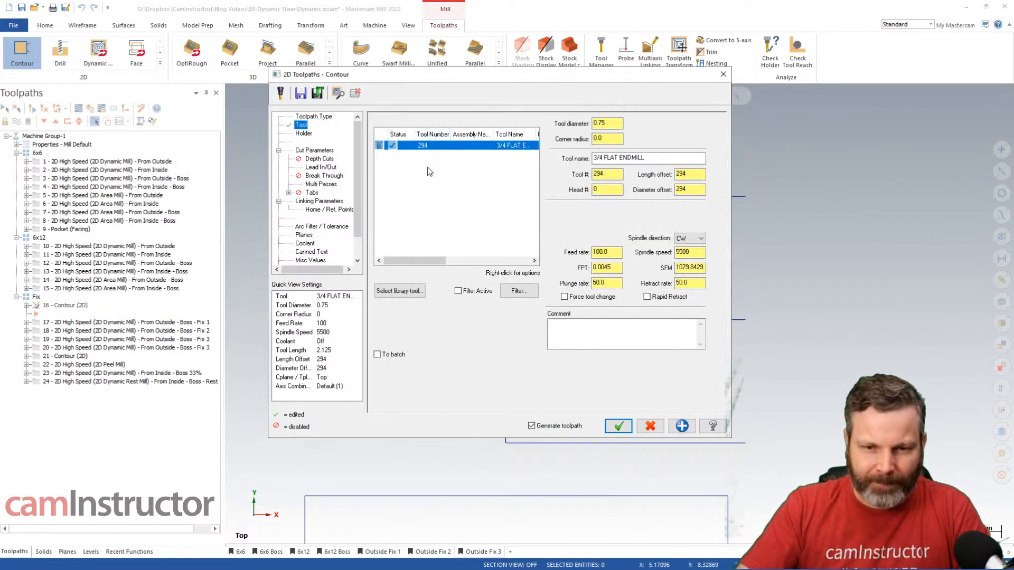
{"action": "left_click", "coordinate": [315, 151]}
{"action": "double_click", "coordinate": [476, 321]}
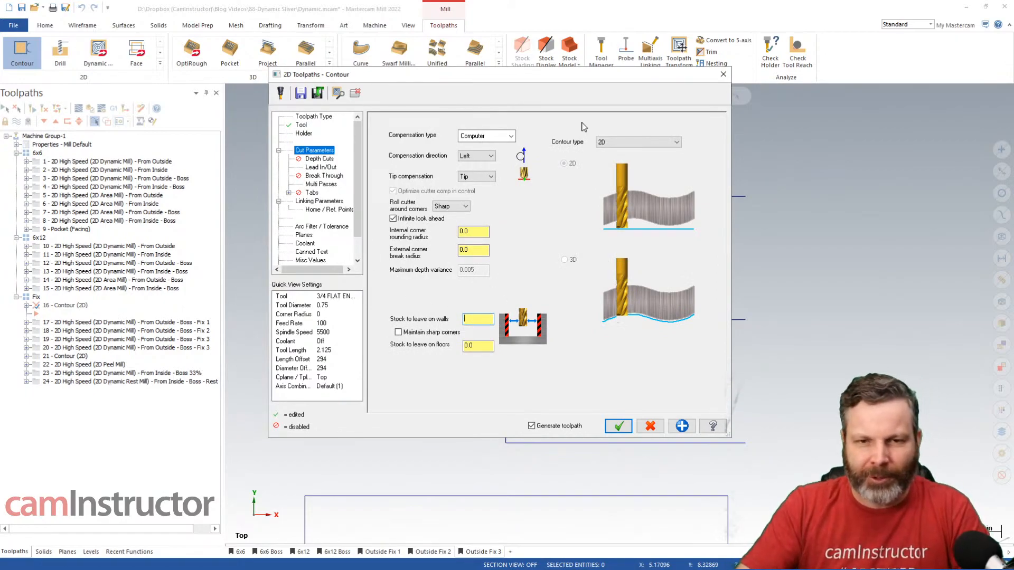
{"action": "left_click_drag", "start_coordinate": [604, 78], "coordinate": [291, 407]}
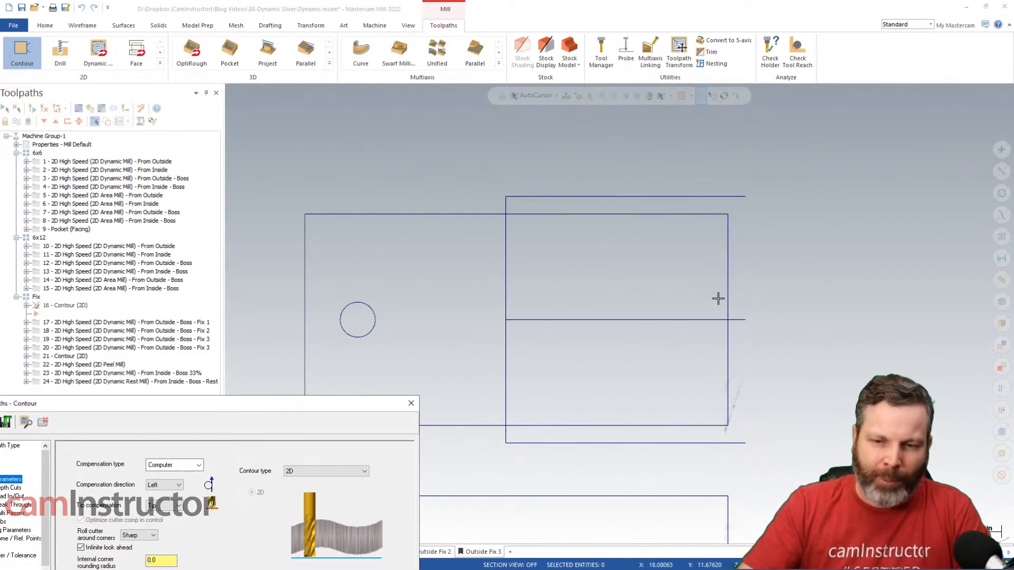
{"action": "left_click_drag", "start_coordinate": [285, 411], "coordinate": [658, 120]}
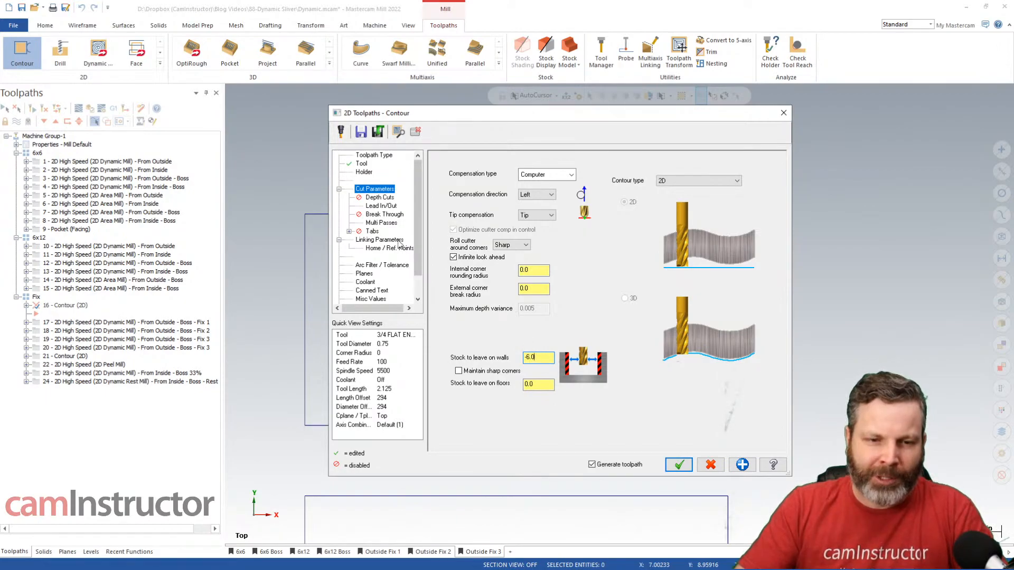
Check the new contour's multi-pass settings and discard the operation
{"action": "left_click", "coordinate": [391, 224]}
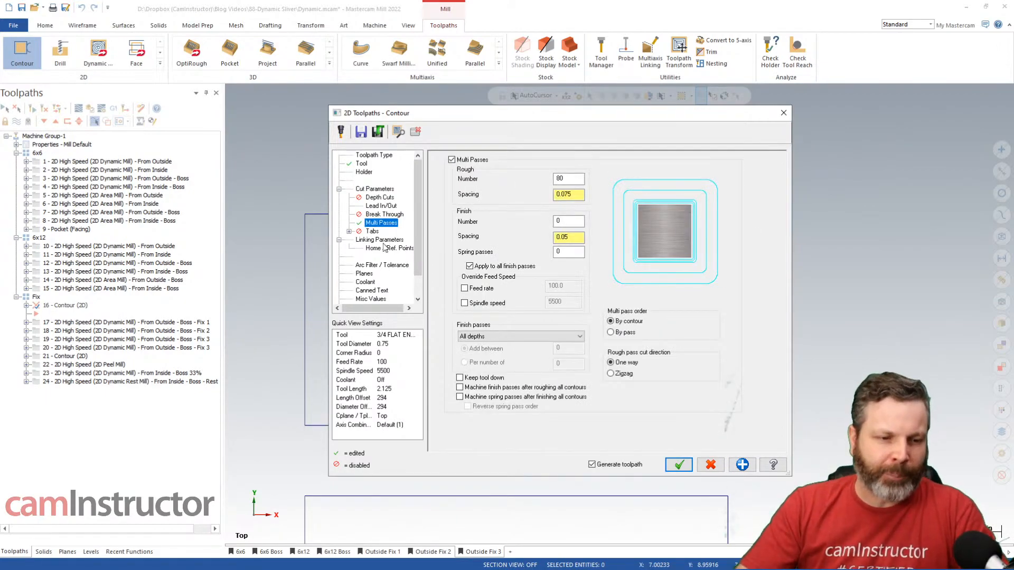
{"action": "left_click", "coordinate": [711, 465]}
{"action": "left_click", "coordinate": [552, 313]}
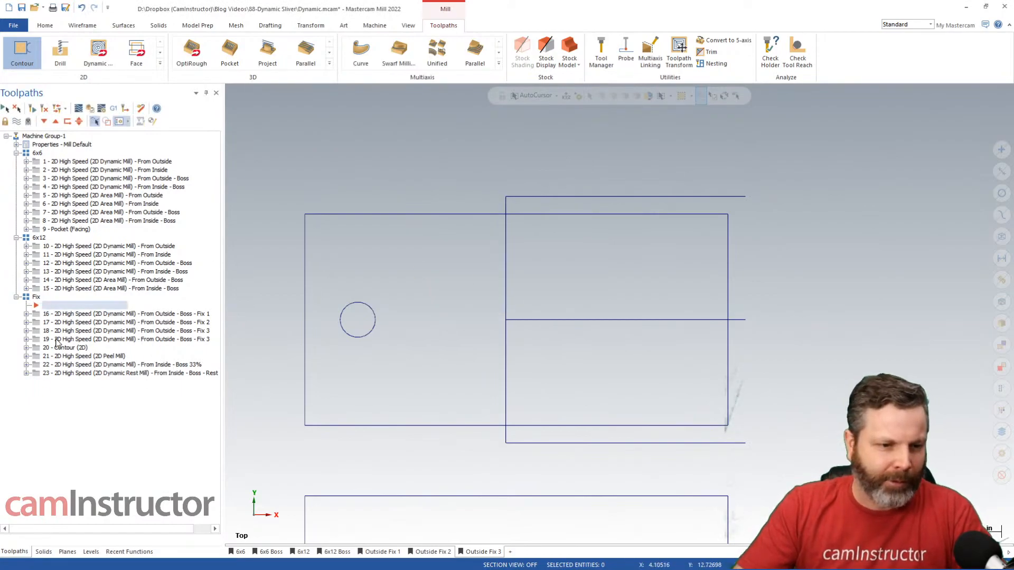
Open the parameters of operation 20, the existing 2D Contour, and re-initialize the feeds and speeds of its 3/4 flat endmill
{"action": "left_click", "coordinate": [59, 340]}
{"action": "left_click", "coordinate": [65, 349]}
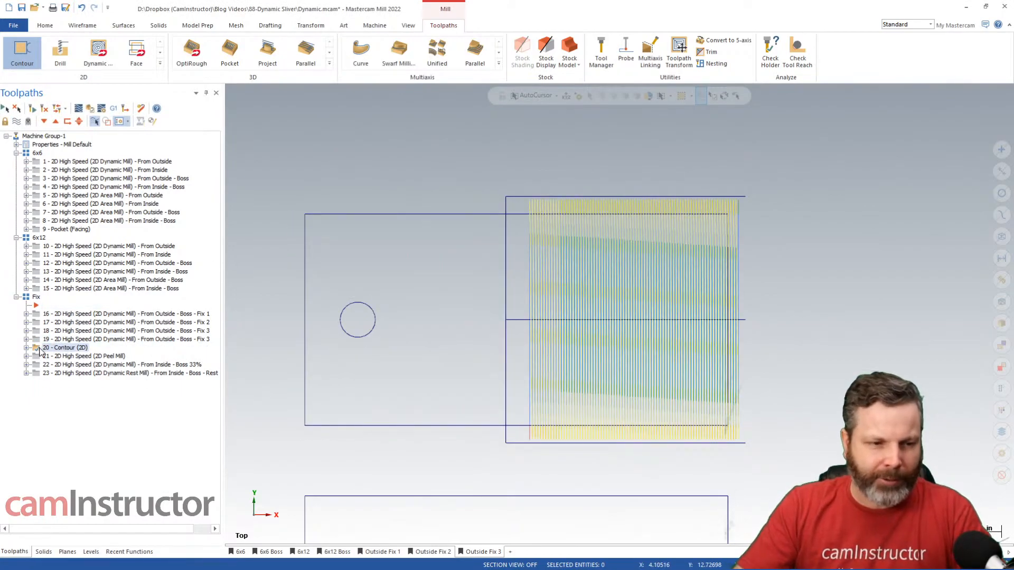
{"action": "double_click", "coordinate": [65, 349]}
{"action": "left_click", "coordinate": [61, 357]}
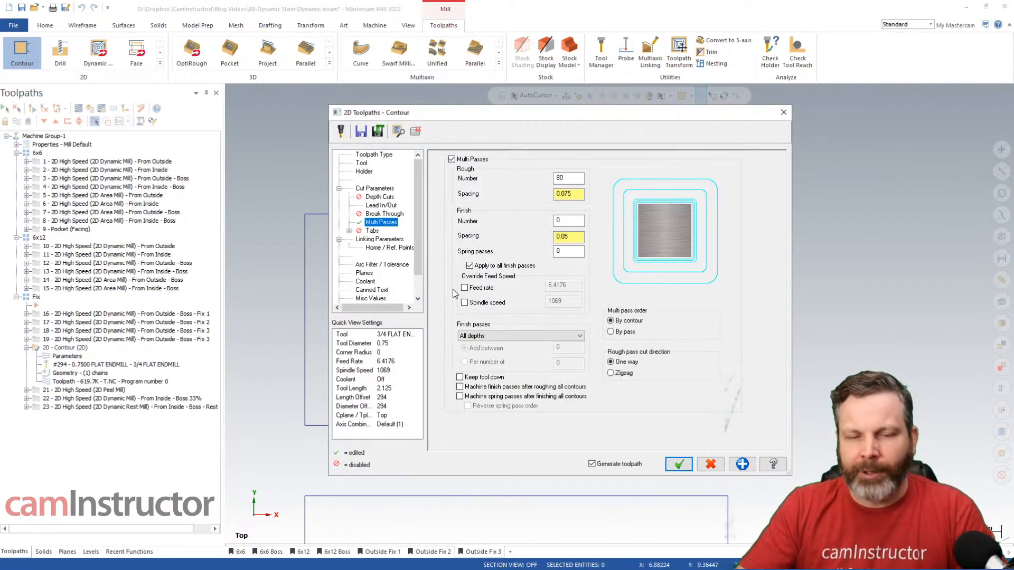
{"action": "left_click", "coordinate": [364, 164]}
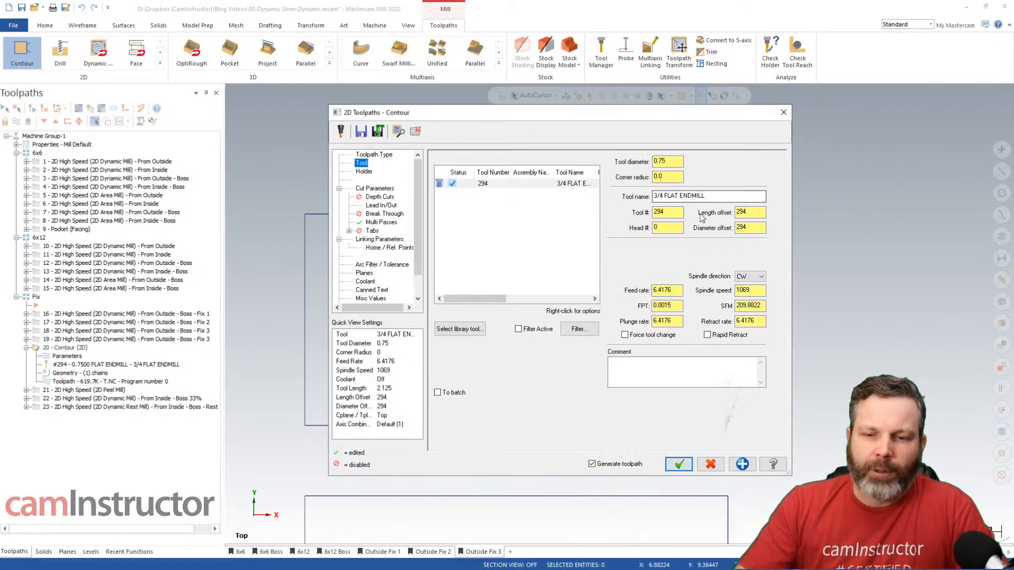
{"action": "double_click", "coordinate": [493, 184]}
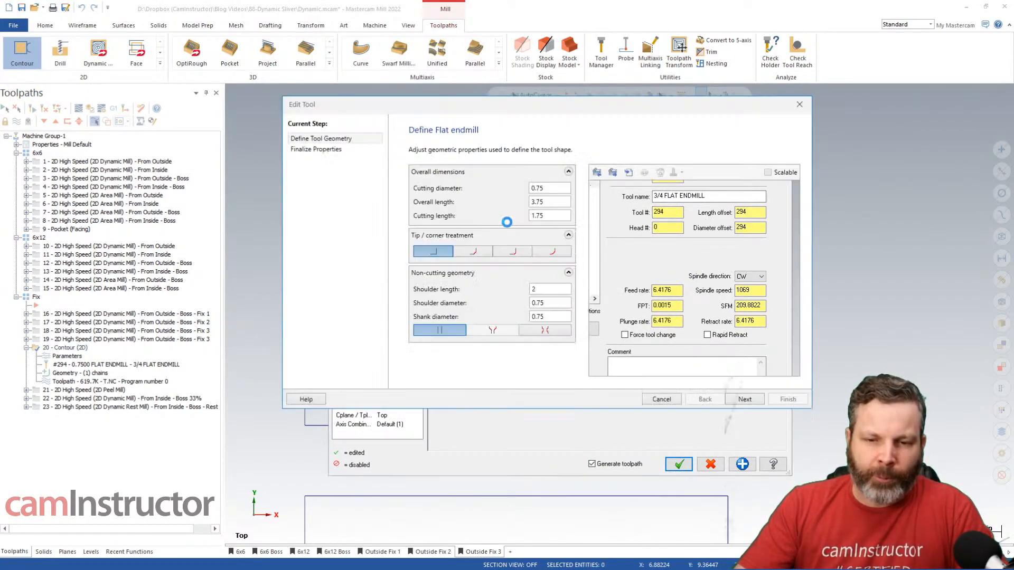
{"action": "left_click", "coordinate": [799, 105]}
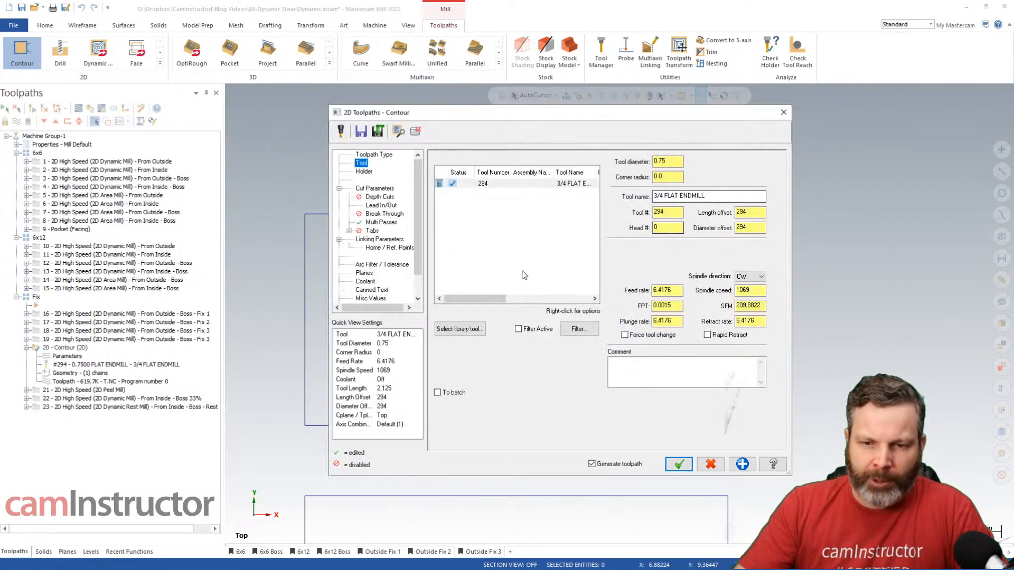
{"action": "right_click", "coordinate": [480, 185]}
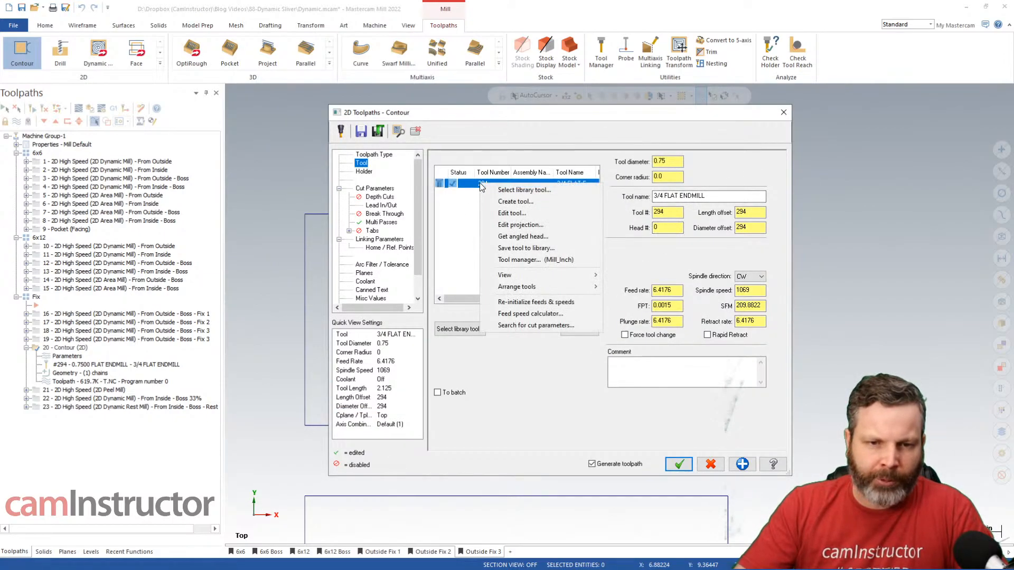
{"action": "left_click", "coordinate": [526, 302]}
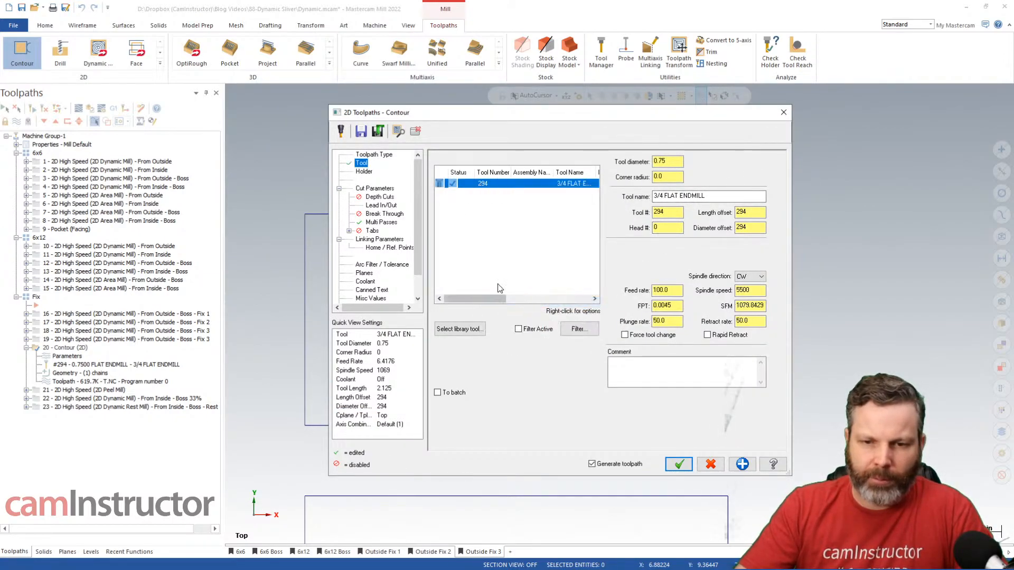
Review the contour's wall stock and pass spacing, set the number of rough passes to 6.0/.075, and accept the parameters
{"action": "left_click", "coordinate": [391, 191]}
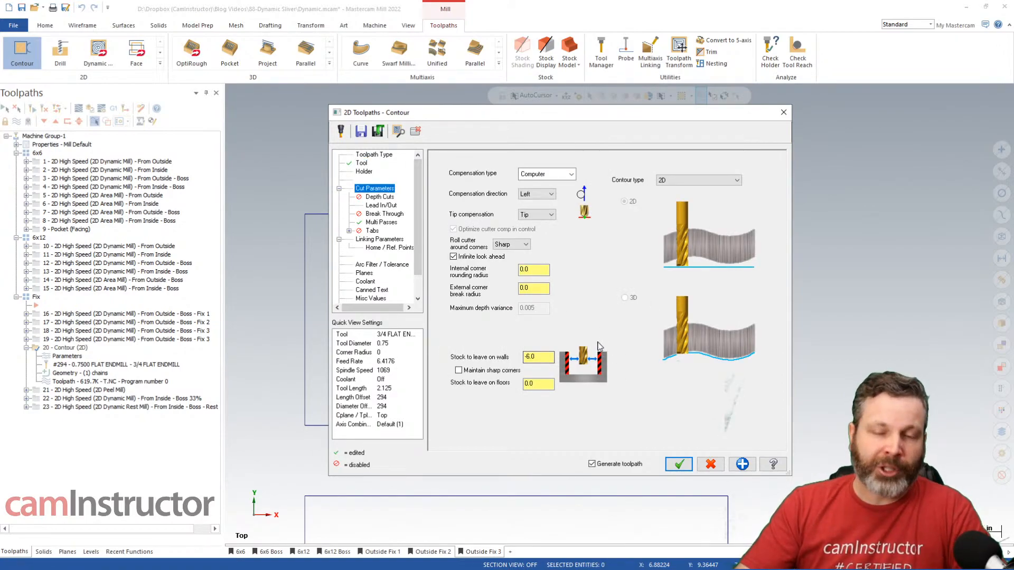
{"action": "left_click", "coordinate": [388, 223]}
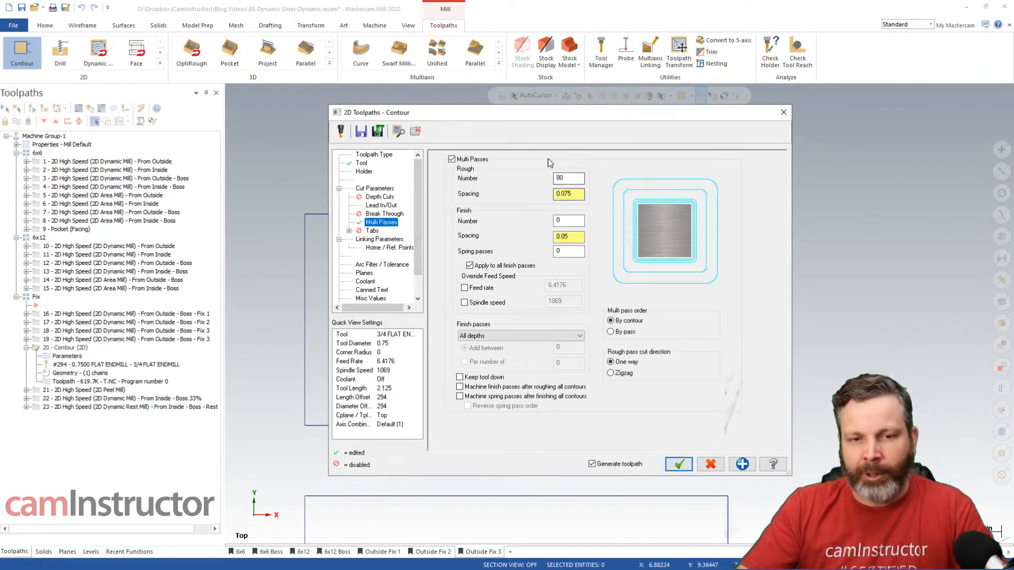
{"action": "double_click", "coordinate": [574, 177]}
{"action": "double_click", "coordinate": [580, 199]}
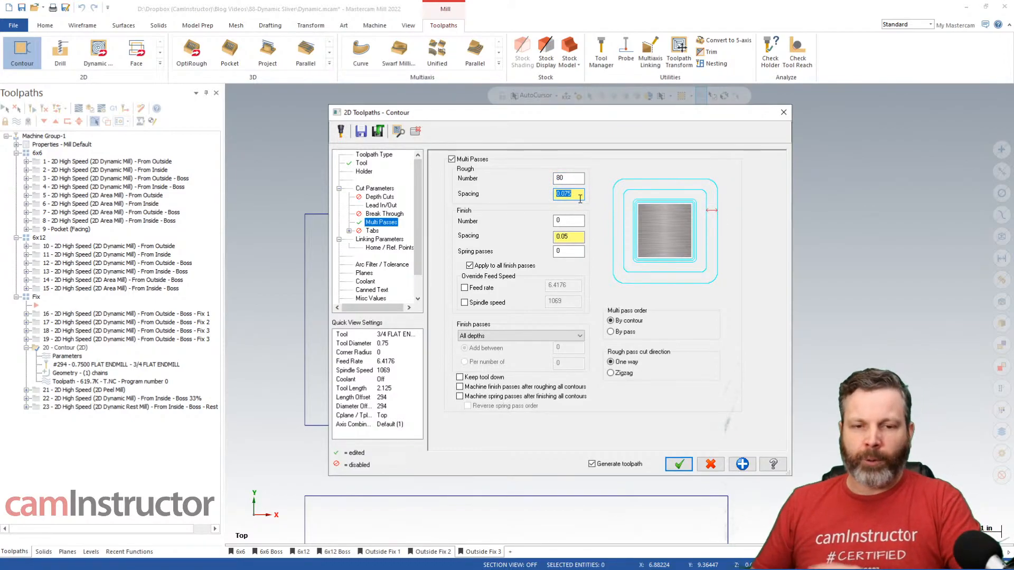
{"action": "left_click", "coordinate": [580, 198]}
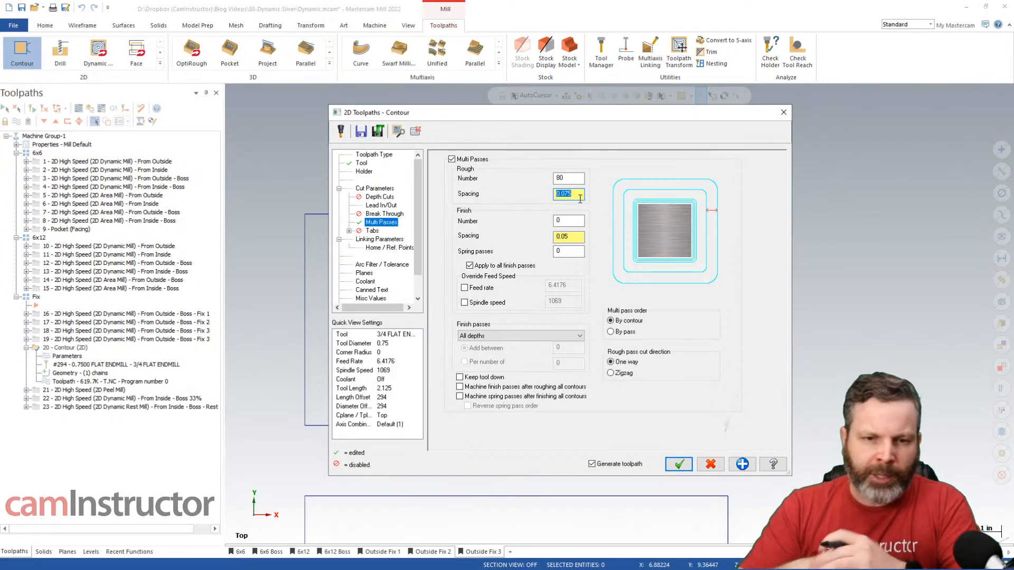
{"action": "left_click", "coordinate": [576, 179]}
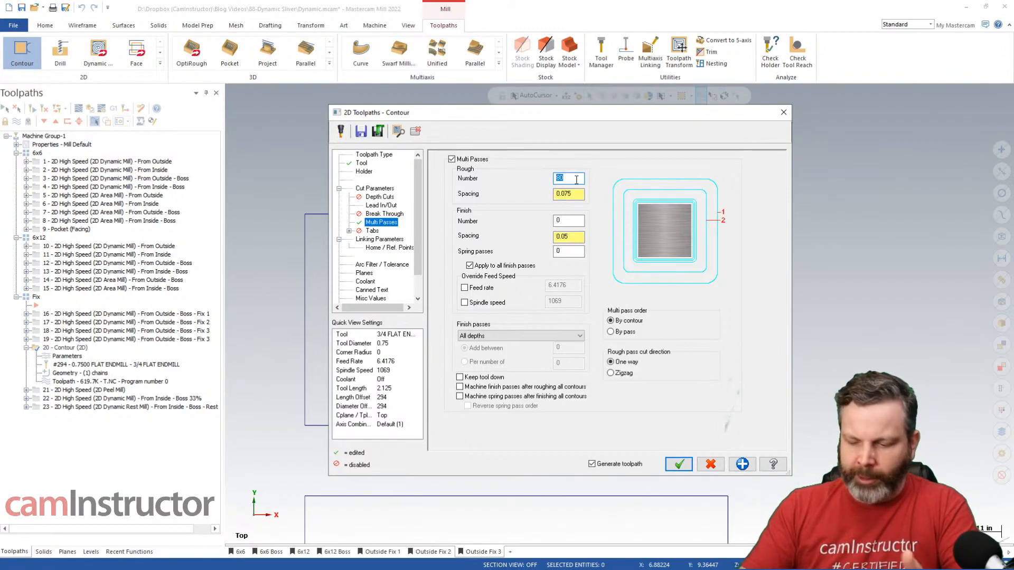
{"action": "type", "text": "6.0/.075"}
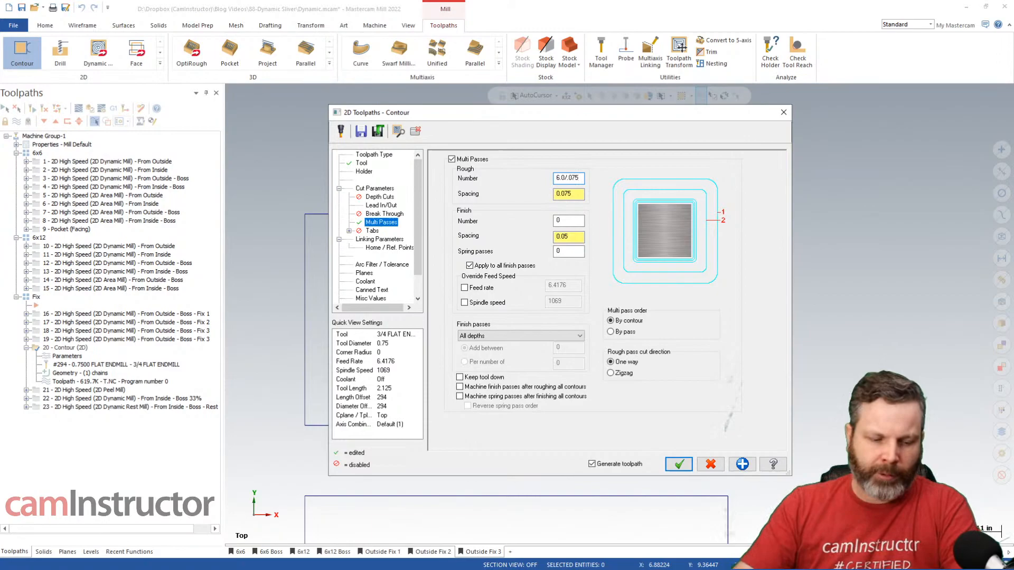
{"action": "key", "text": "Return"}
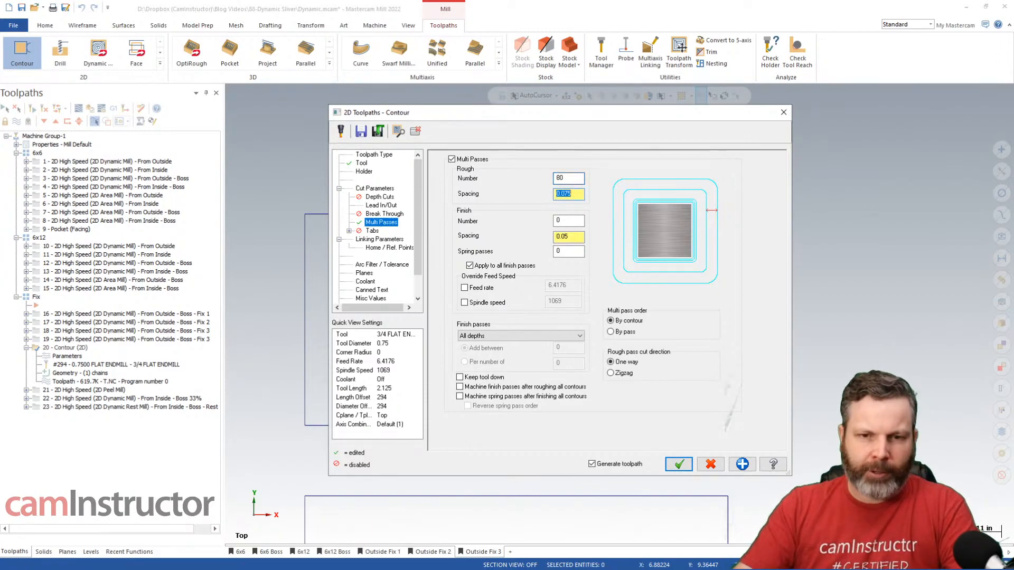
{"action": "left_click", "coordinate": [679, 464]}
Backplot the 2D Contour operation, scrub through its parallel passes to the end, and close the backplot
{"action": "left_click", "coordinate": [78, 109]}
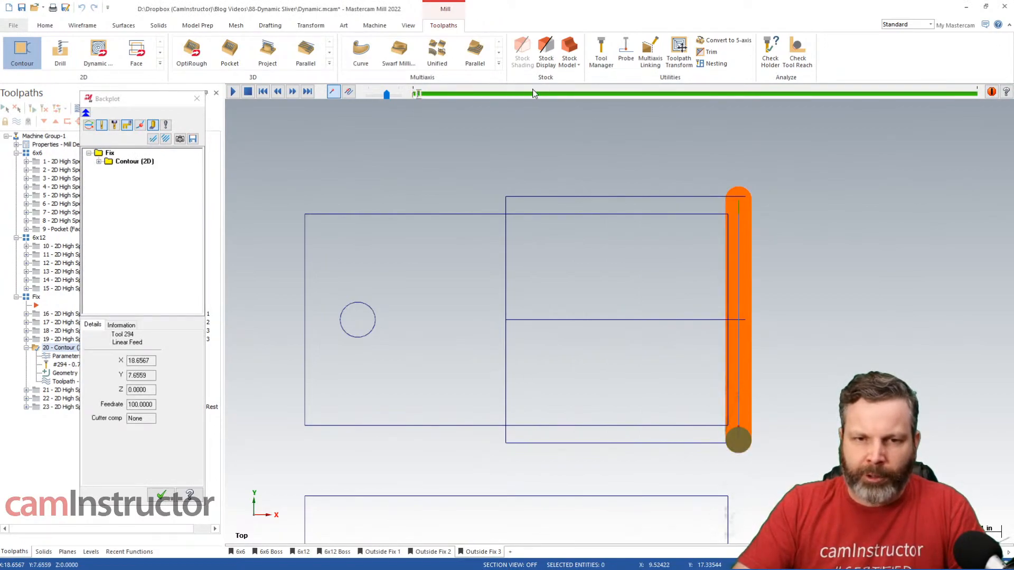
{"action": "left_click_drag", "start_coordinate": [420, 96], "coordinate": [866, 95]}
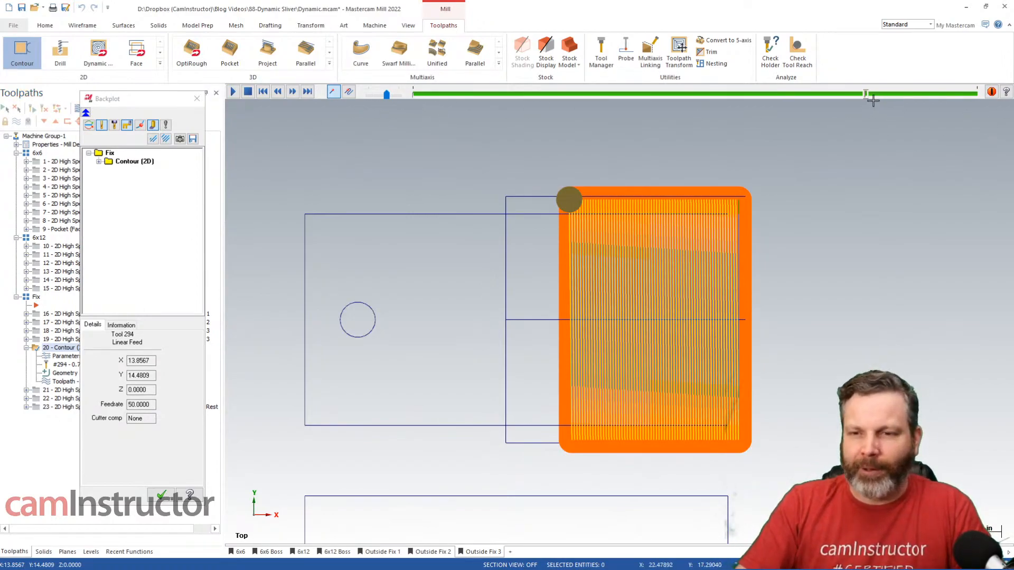
{"action": "left_click_drag", "start_coordinate": [866, 94], "coordinate": [970, 93]}
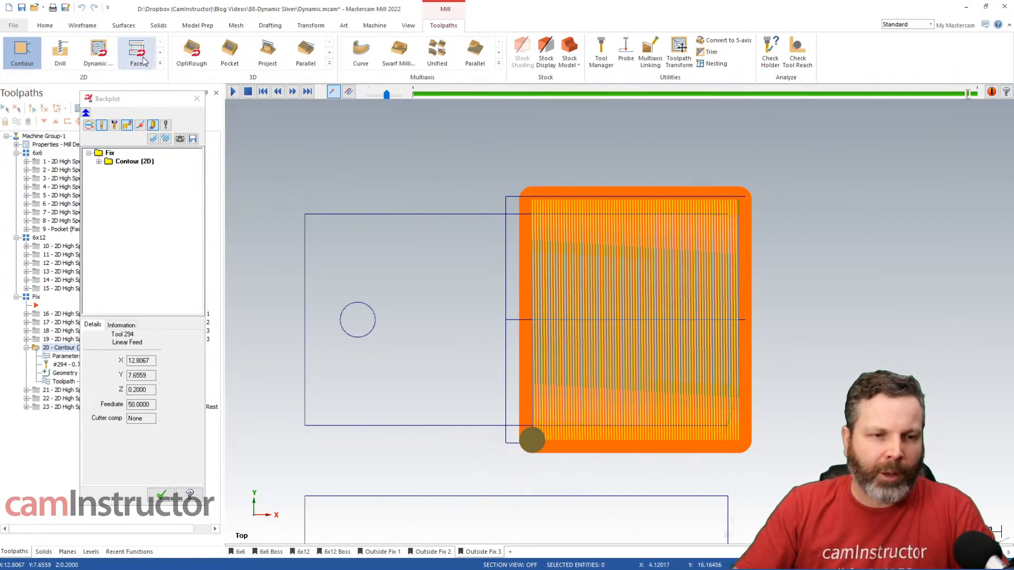
{"action": "left_click", "coordinate": [197, 99]}
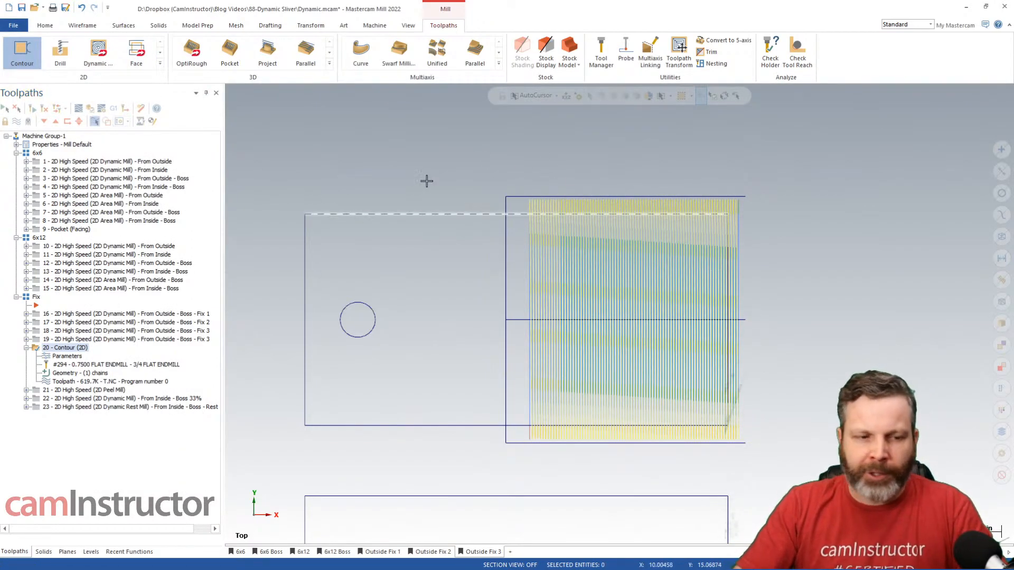
Open the parameters of operation 21, the 2D Peel Mill, and check the cutting style options in its cut parameters
{"action": "left_click", "coordinate": [116, 391]}
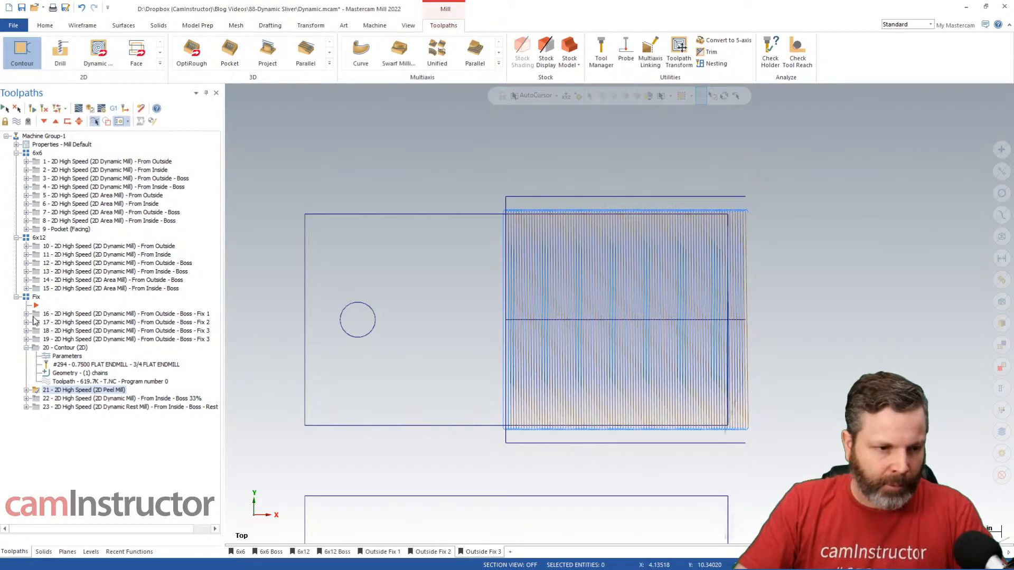
{"action": "left_click", "coordinate": [26, 347]}
{"action": "left_click", "coordinate": [27, 356]}
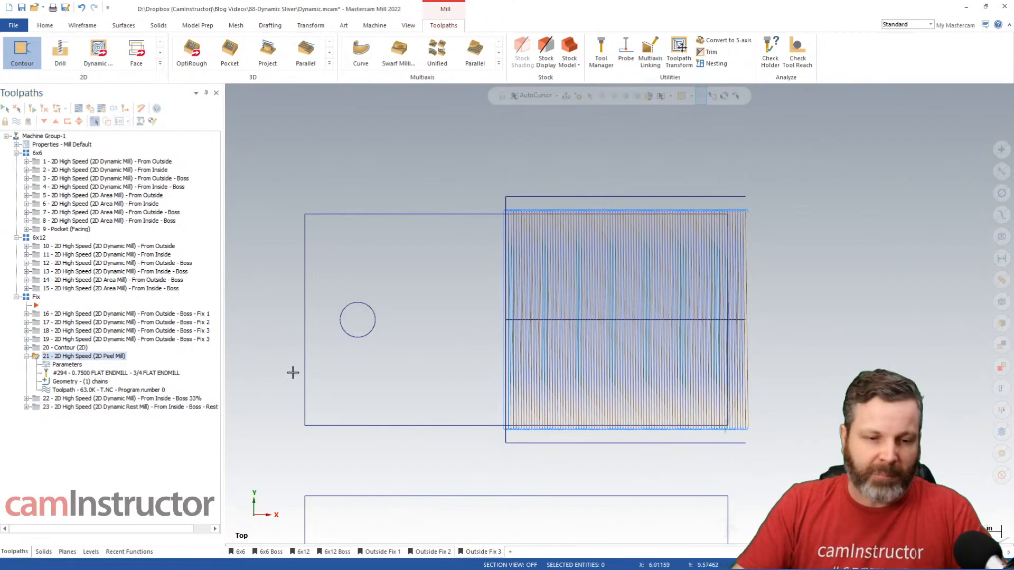
{"action": "left_click", "coordinate": [66, 365]}
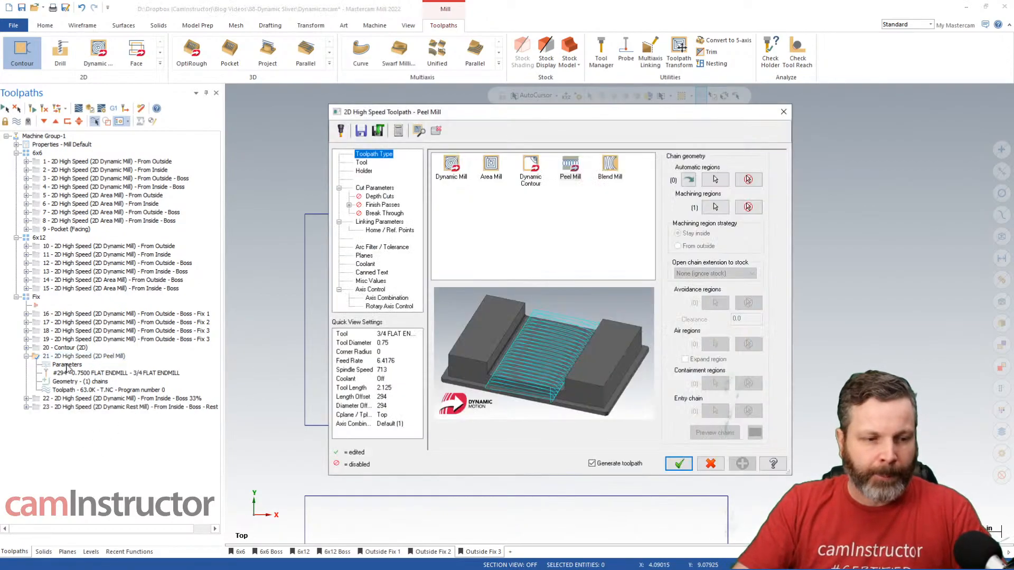
{"action": "left_click", "coordinate": [375, 188]}
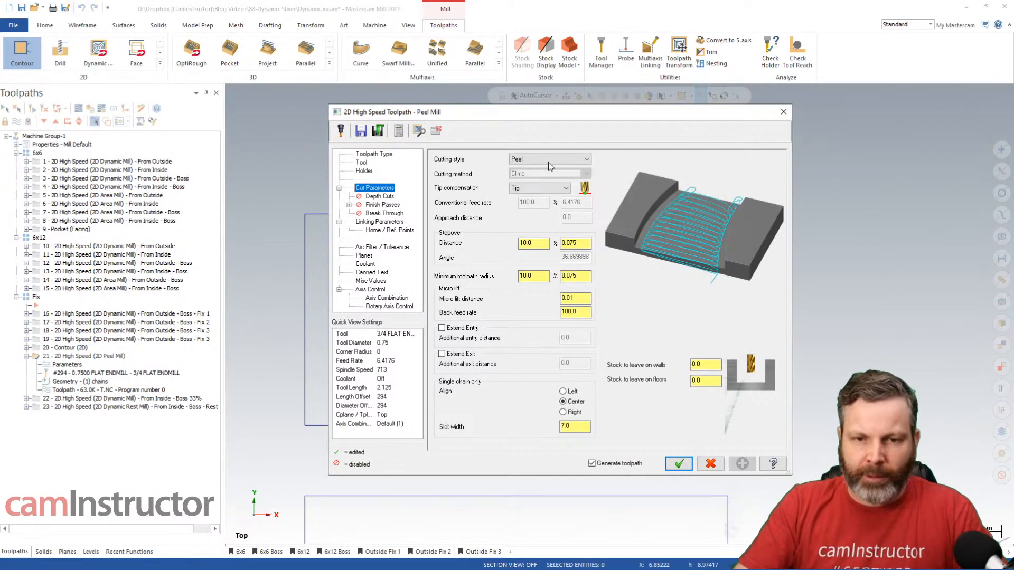
{"action": "left_click", "coordinate": [586, 161]}
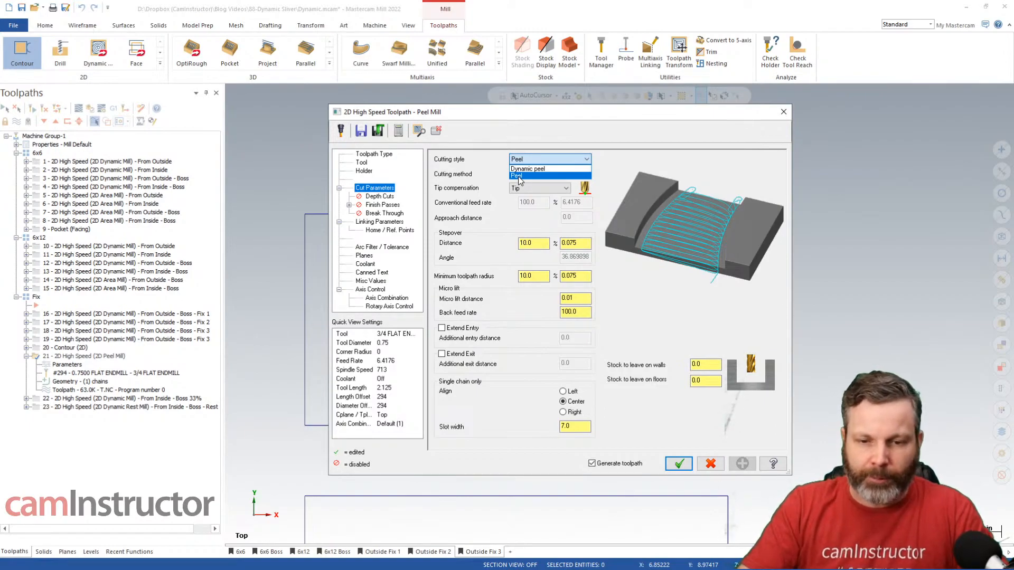
Compare the Peel Mill settings with the displayed toolpath, check the single-chain slot width, and discard the parameters
{"action": "left_click", "coordinate": [730, 99]}
{"action": "left_click_drag", "start_coordinate": [644, 116], "coordinate": [255, 322]}
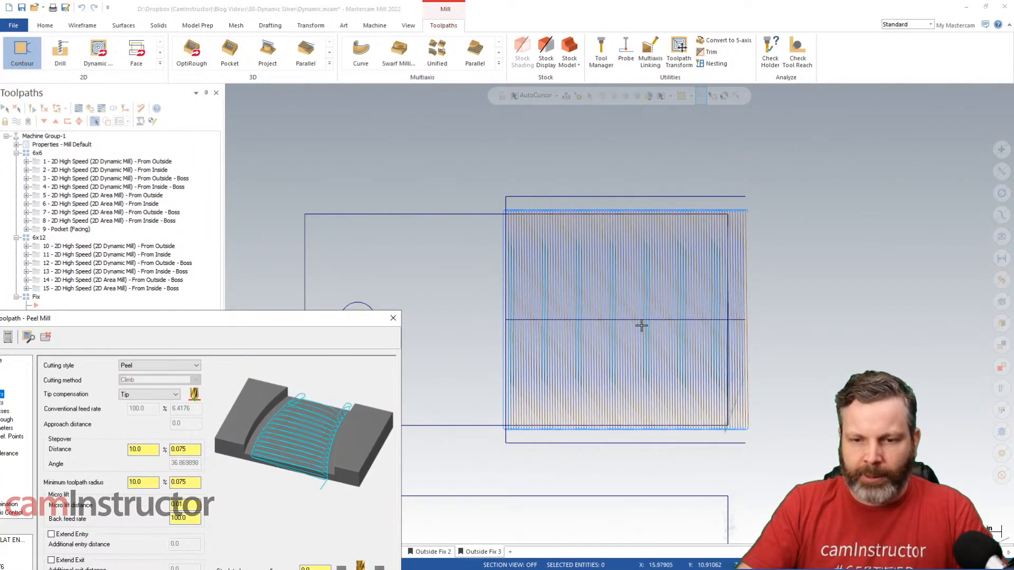
{"action": "left_click_drag", "start_coordinate": [291, 320], "coordinate": [606, 100]}
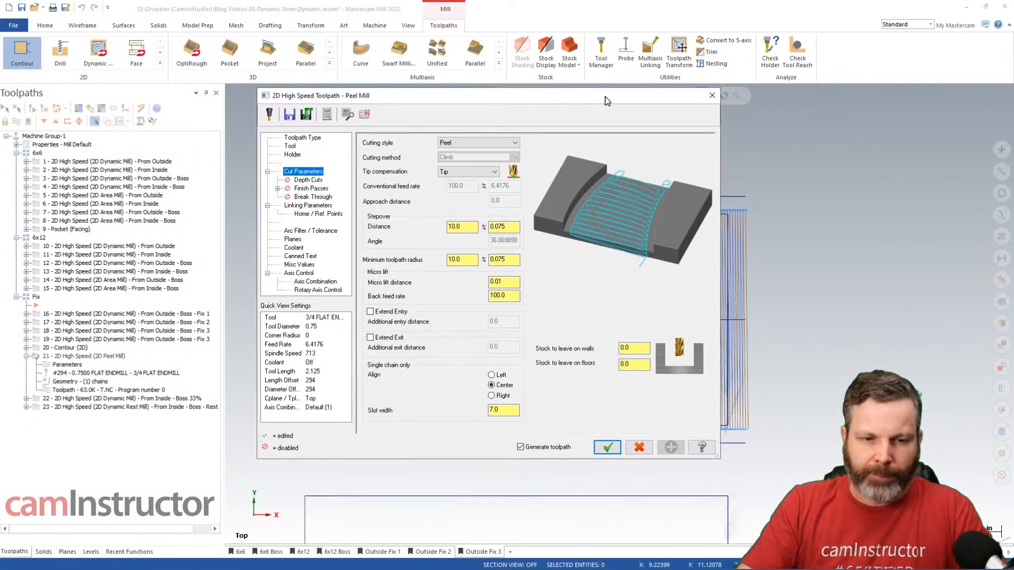
{"action": "double_click", "coordinate": [505, 410]}
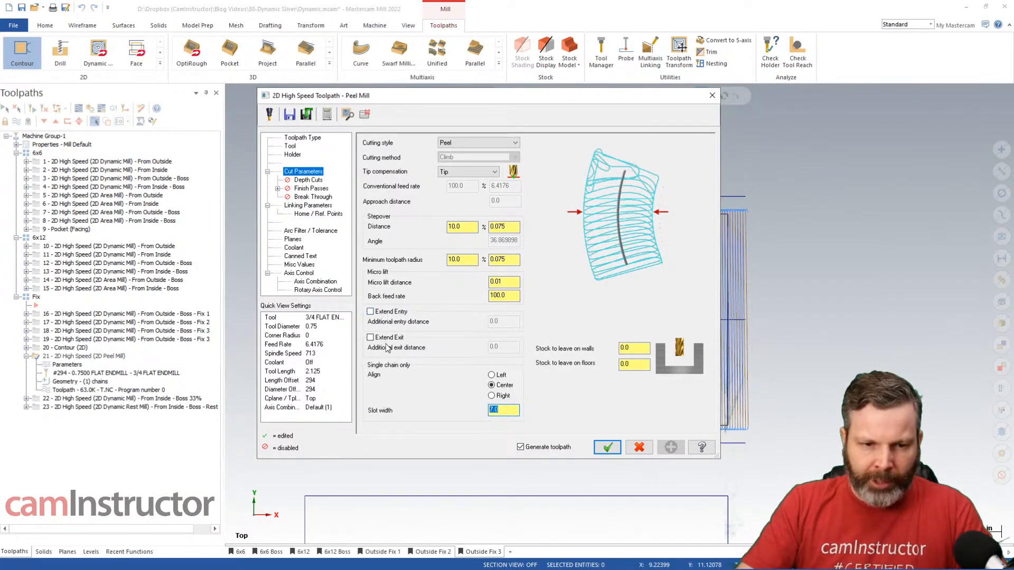
{"action": "left_click", "coordinate": [639, 449]}
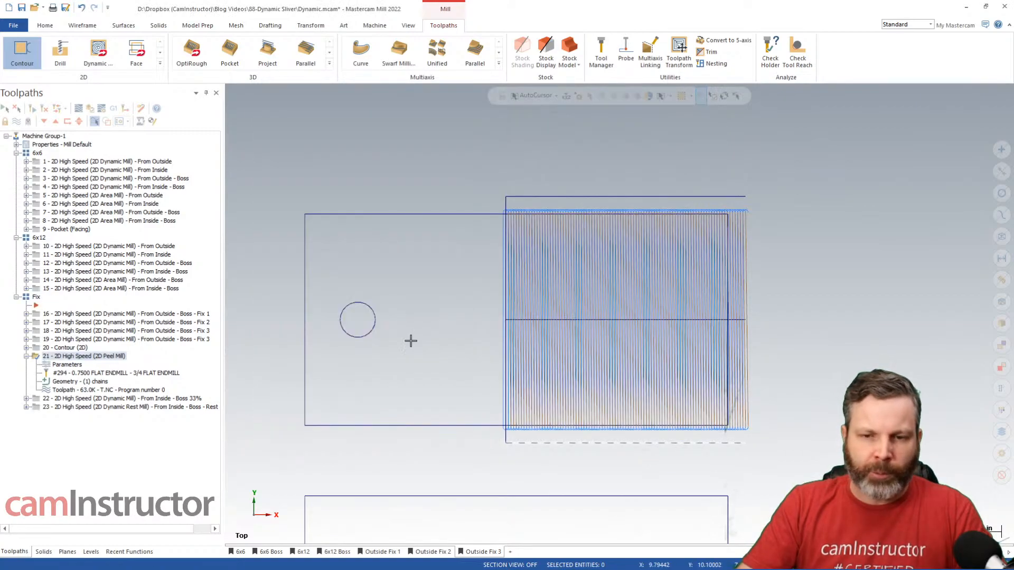
Backplot the Peel Mill operation, scrub through its passes almost to the end, and close the backplot
{"action": "left_click", "coordinate": [78, 109]}
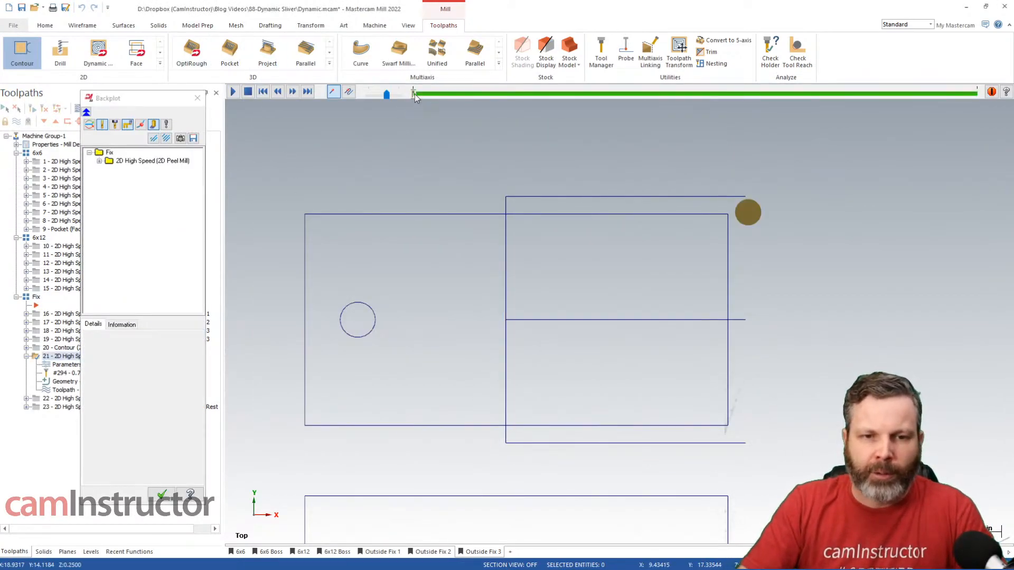
{"action": "left_click_drag", "start_coordinate": [414, 94], "coordinate": [443, 98]}
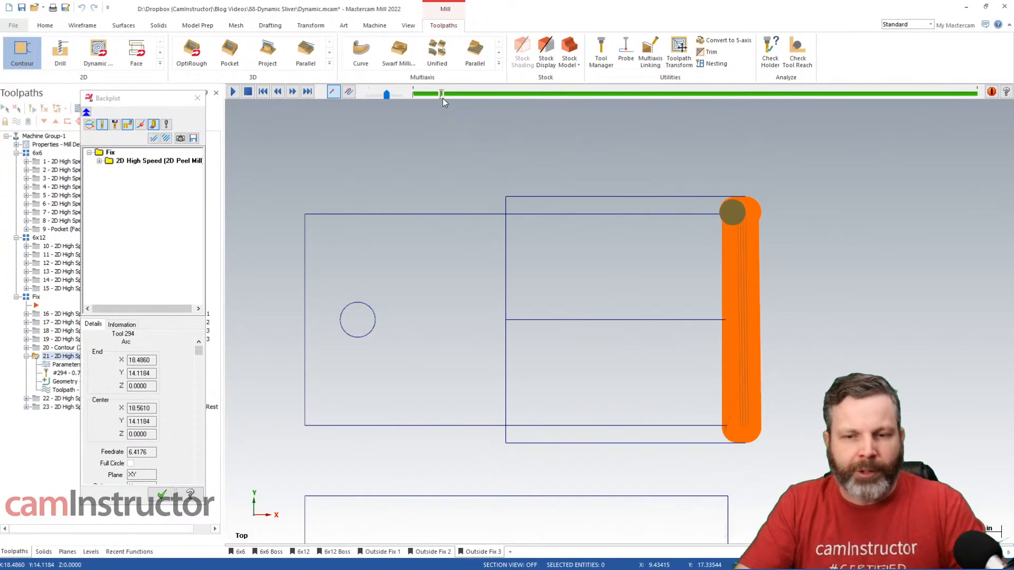
{"action": "left_click_drag", "start_coordinate": [443, 98], "coordinate": [739, 97]}
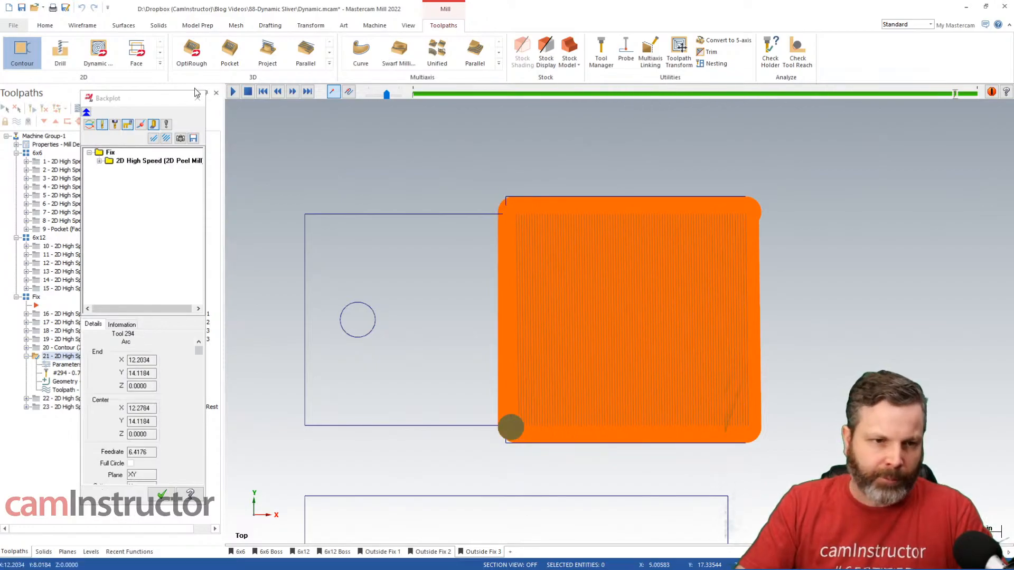
{"action": "left_click", "coordinate": [197, 98]}
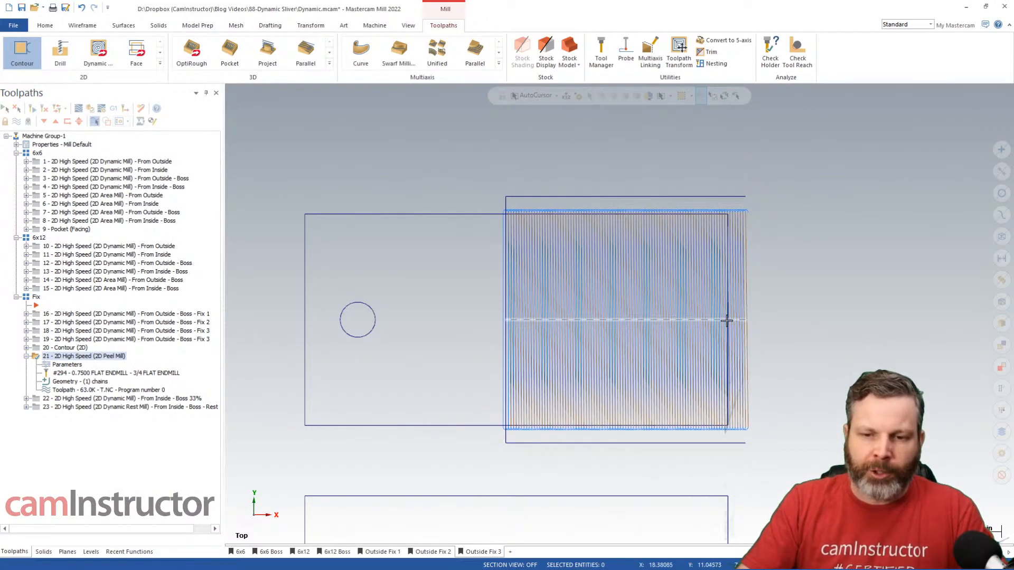
Reopen the Peel Mill parameters, review the micro lift distance, back feed rate and slot width, and cancel without changes
{"action": "left_click", "coordinate": [66, 365]}
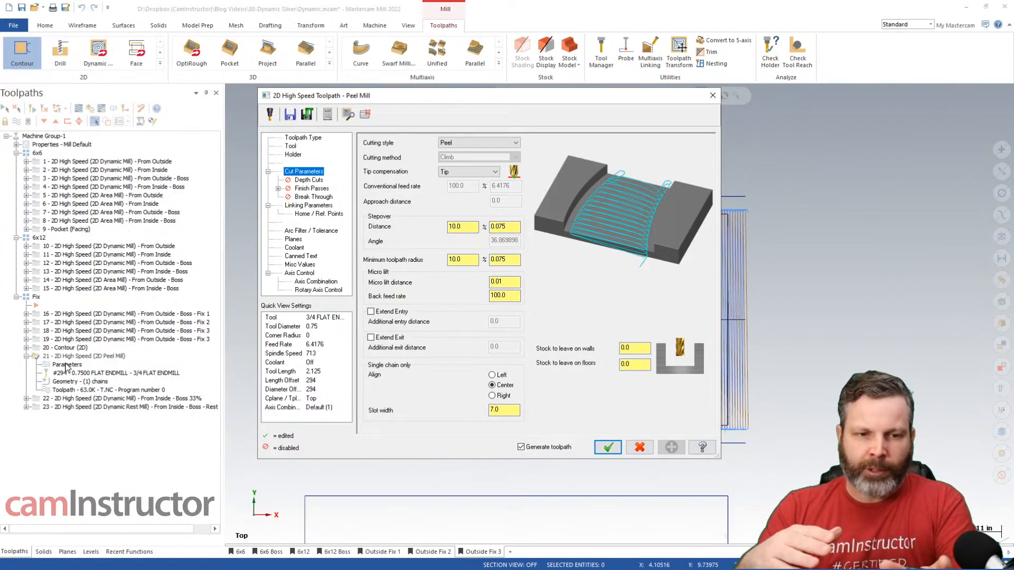
{"action": "left_click", "coordinate": [513, 282]}
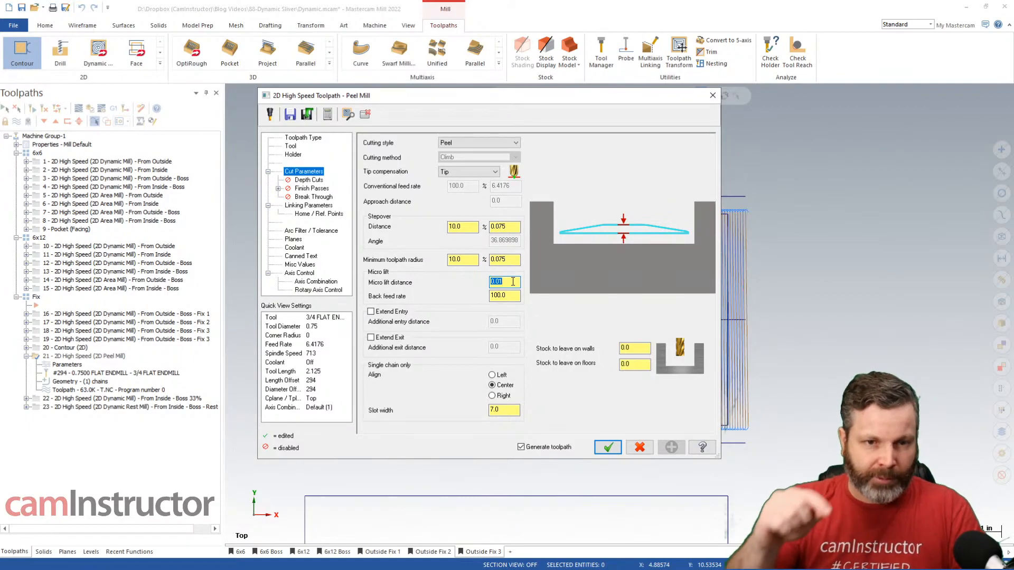
{"action": "left_click", "coordinate": [515, 296]}
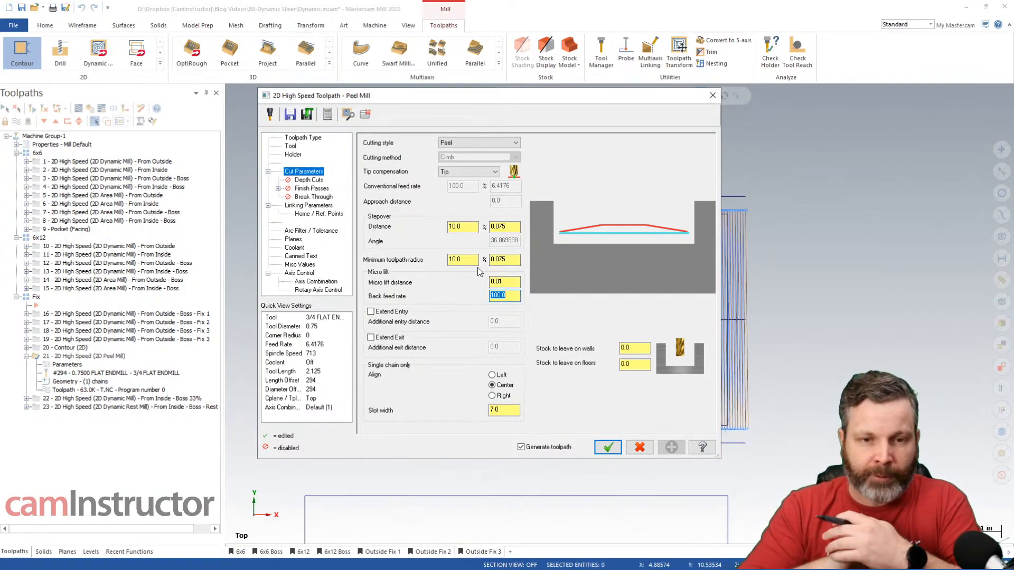
{"action": "left_click", "coordinate": [505, 410]}
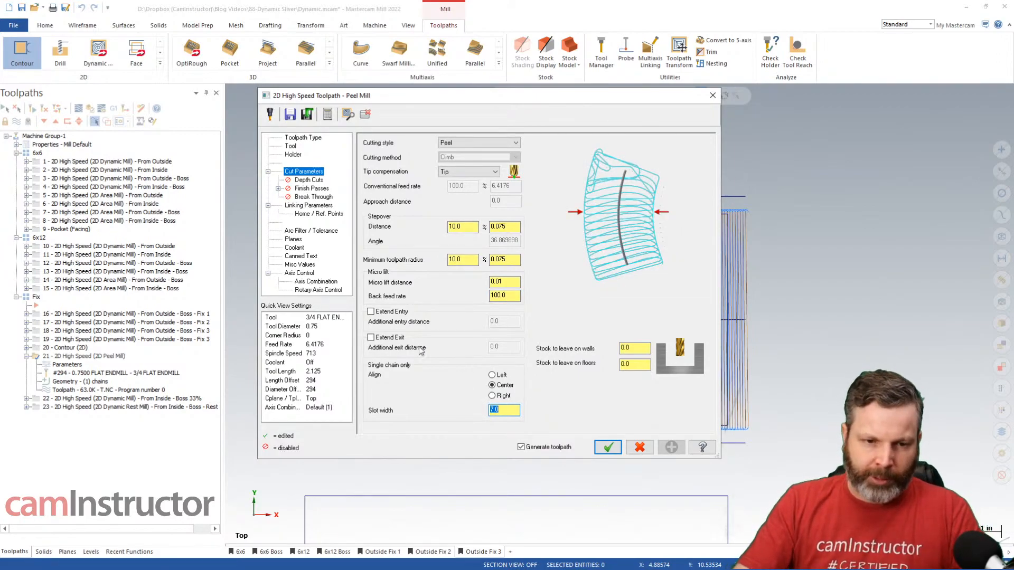
{"action": "left_click", "coordinate": [641, 448]}
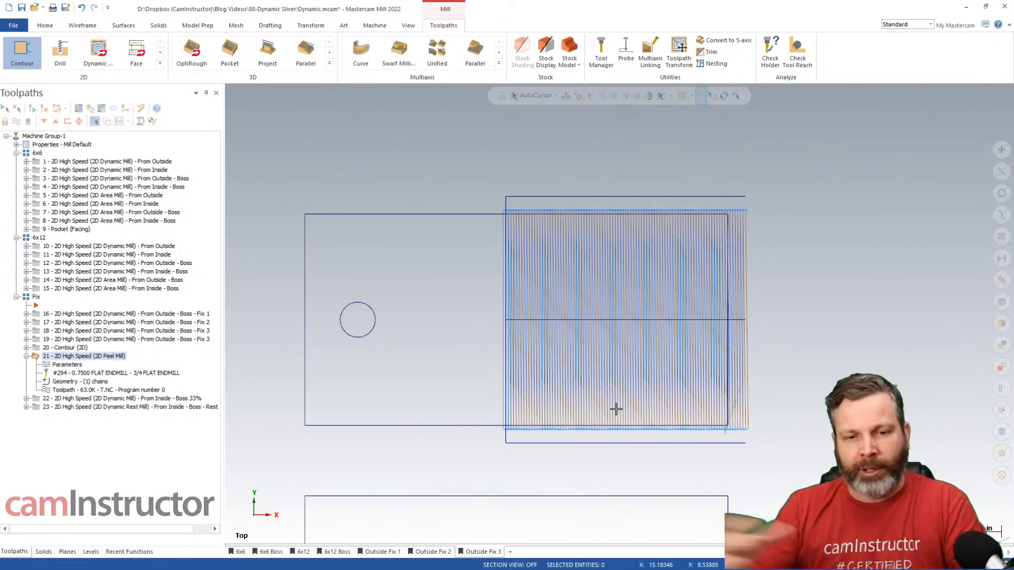
Display the toolpaths of operations 20, 19 and 18 one after another and expand operation 18, Outside - Boss - Fix 3
{"action": "left_click", "coordinate": [26, 357]}
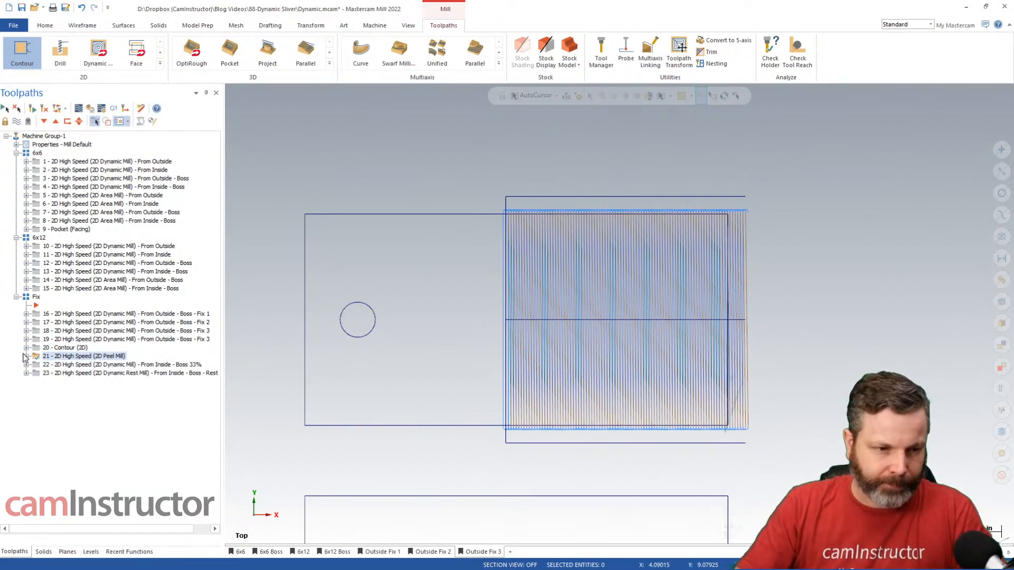
{"action": "left_click", "coordinate": [62, 348]}
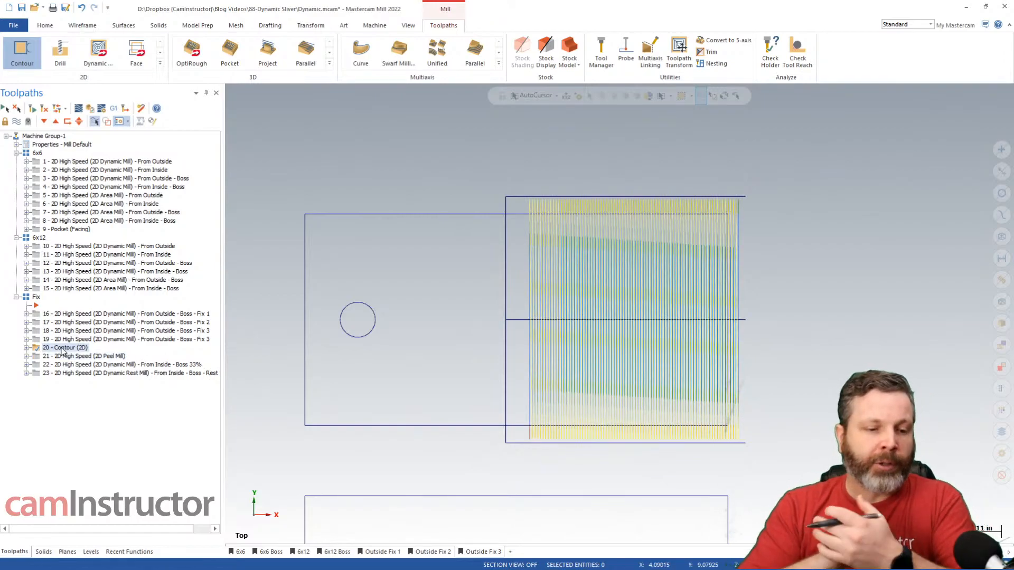
{"action": "left_click", "coordinate": [125, 340]}
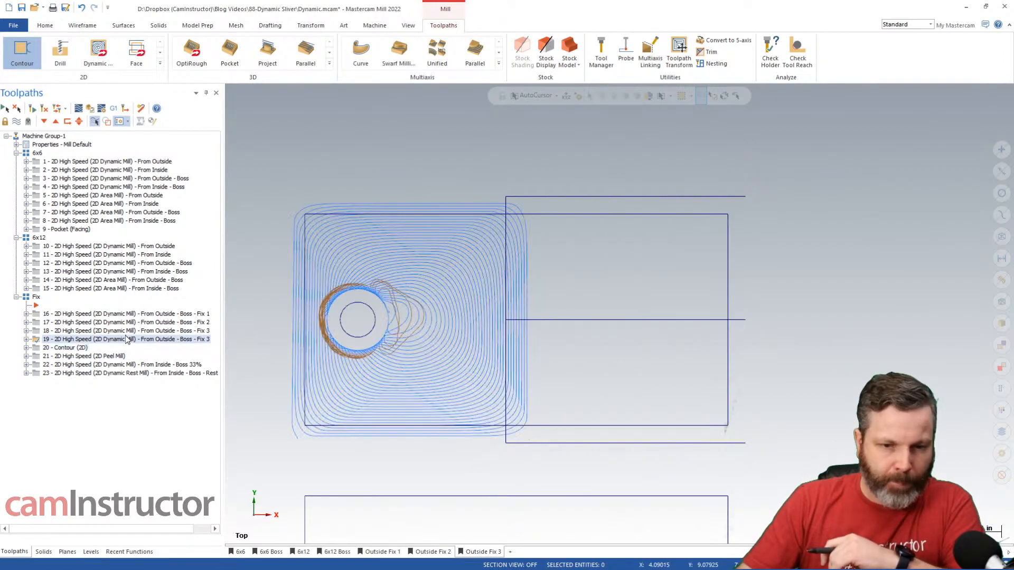
{"action": "left_click", "coordinate": [161, 331]}
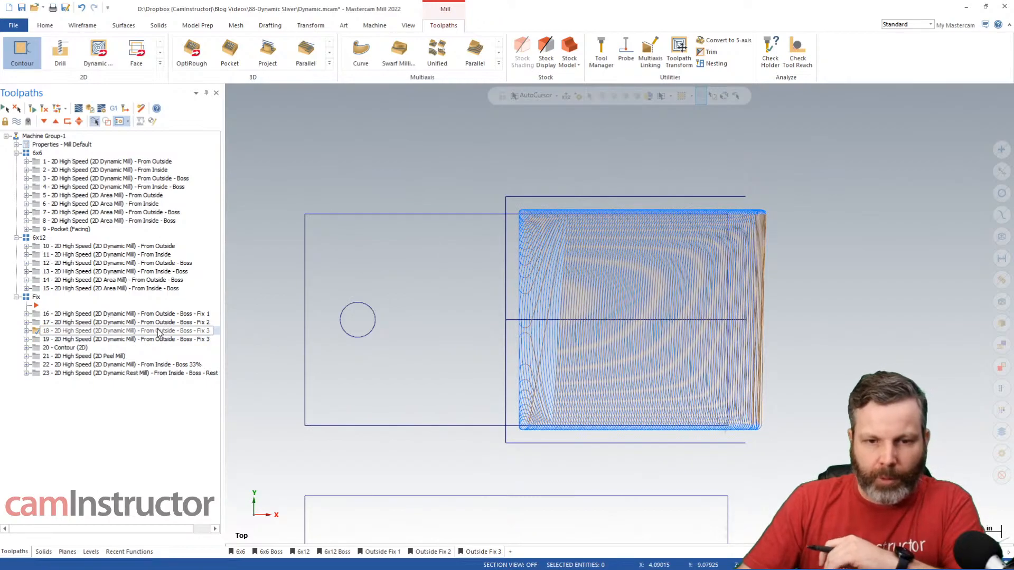
{"action": "left_click", "coordinate": [26, 331]}
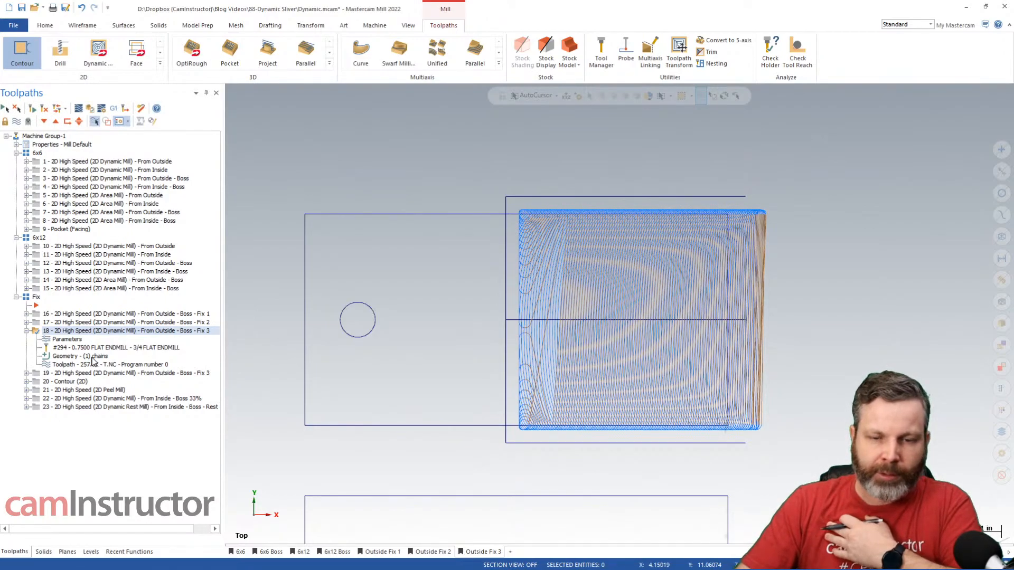
Backplot operation 18, scrub forward and back to inspect how the tool cuts the slot's inner corners, and close the backplot
{"action": "left_click", "coordinate": [78, 108]}
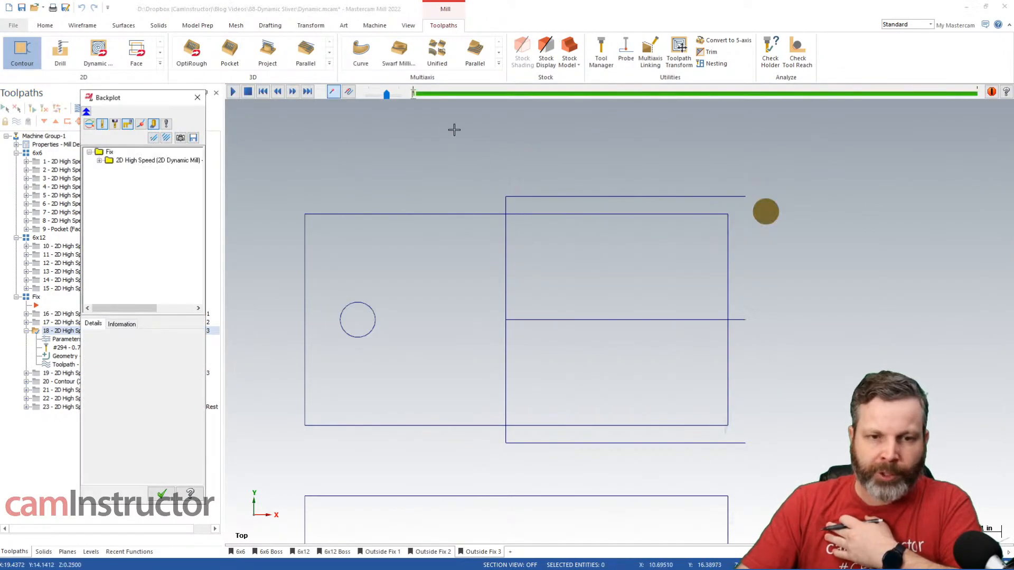
{"action": "left_click_drag", "start_coordinate": [414, 94], "coordinate": [763, 95]}
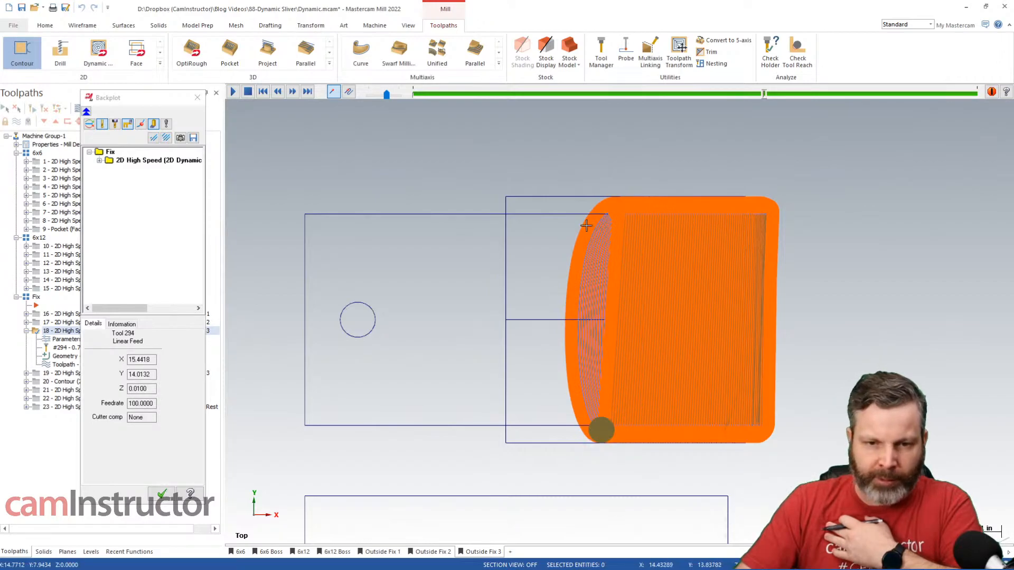
{"action": "mouse_move", "coordinate": [765, 95]}
{"action": "left_mouse_down"}
{"action": "mouse_move", "coordinate": [898, 93]}
{"action": "mouse_move", "coordinate": [907, 94]}
{"action": "mouse_move", "coordinate": [885, 100]}
{"action": "mouse_move", "coordinate": [906, 103]}
{"action": "left_mouse_up"}
{"action": "scroll", "coordinate": [568, 373], "scroll_direction": "up", "scroll_amount": 6}
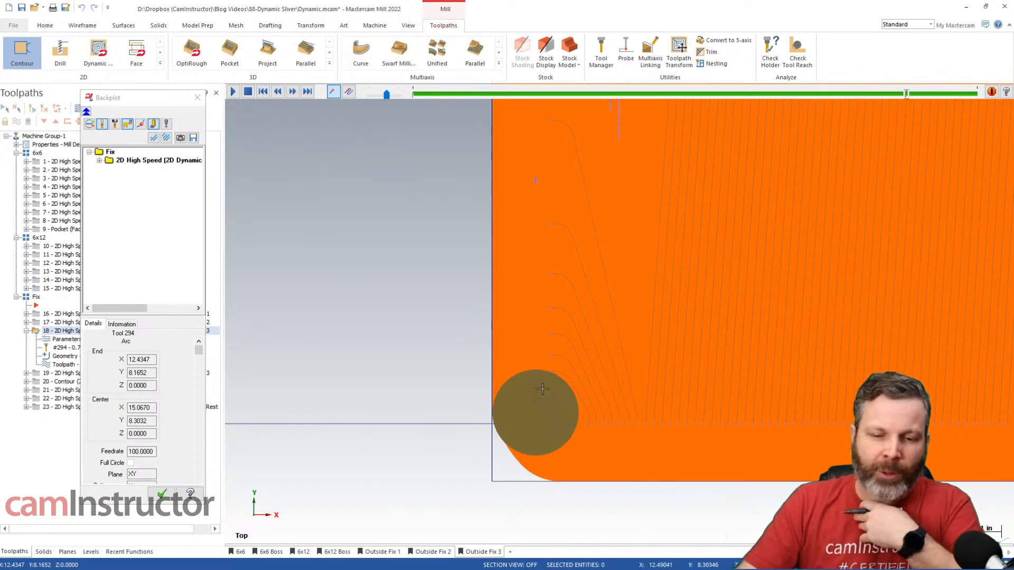
{"action": "left_click_drag", "start_coordinate": [905, 96], "coordinate": [860, 103]}
{"action": "scroll", "coordinate": [385, 422], "scroll_direction": "down", "scroll_amount": 2}
{"action": "scroll", "coordinate": [692, 502], "scroll_direction": "down", "scroll_amount": 2}
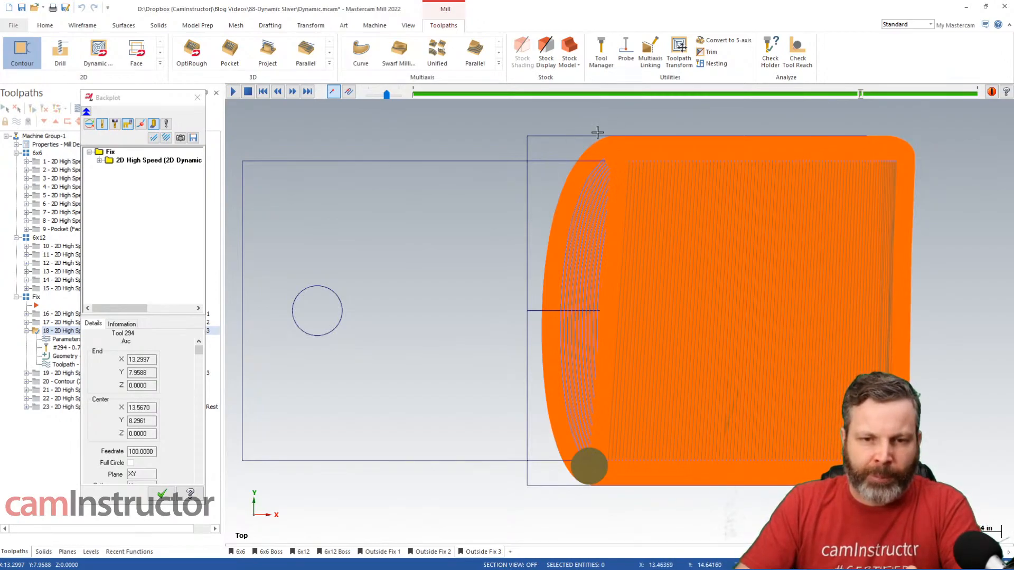
{"action": "left_click", "coordinate": [163, 495]}
Set operation 18's minimum toolpath radius to 40% of the tool diameter and regenerate the toolpath
{"action": "left_click", "coordinate": [62, 339]}
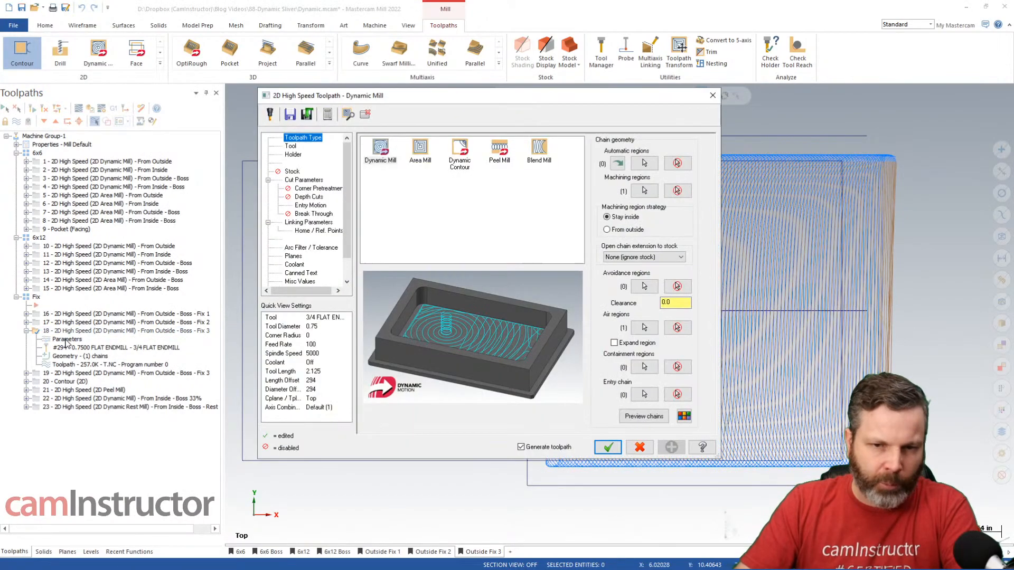
{"action": "left_click", "coordinate": [304, 179]}
{"action": "double_click", "coordinate": [473, 294]}
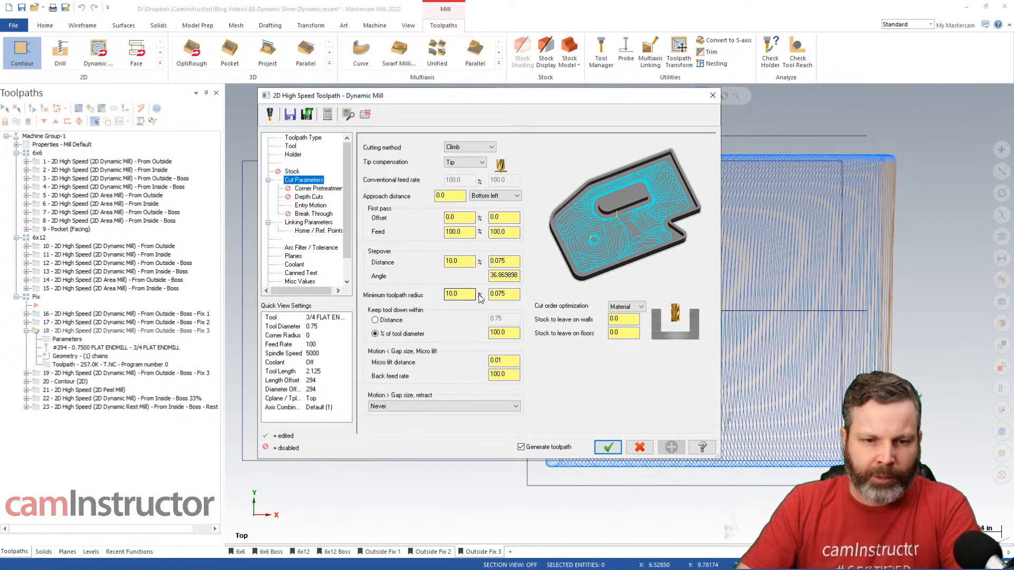
{"action": "type", "text": "40"}
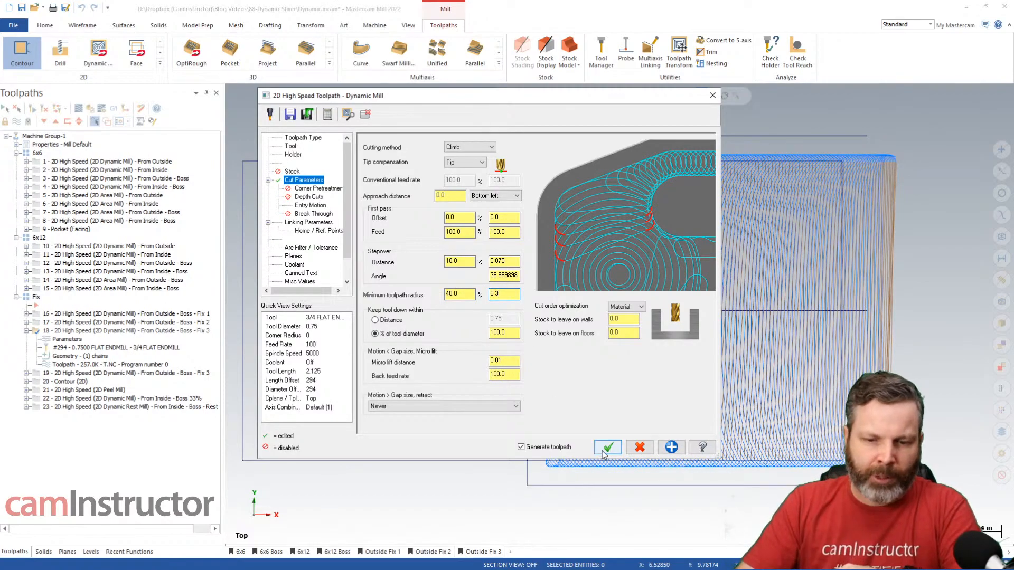
{"action": "left_click", "coordinate": [608, 448]}
{"action": "left_click", "coordinate": [33, 108]}
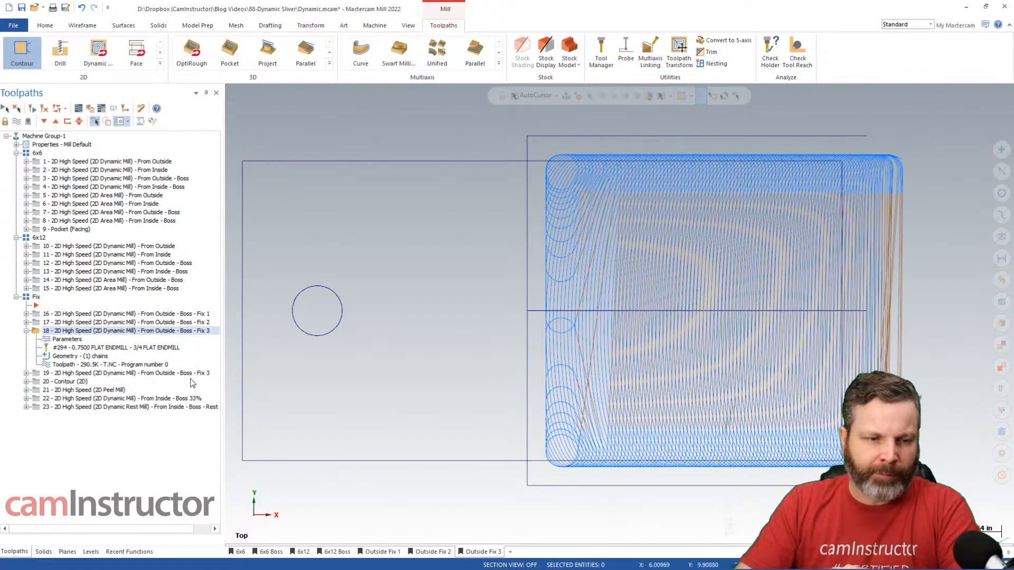
Display only operation 18's regenerated toolpath, backplot it nearly to the end, and close the backplot
{"action": "left_click", "coordinate": [94, 121]}
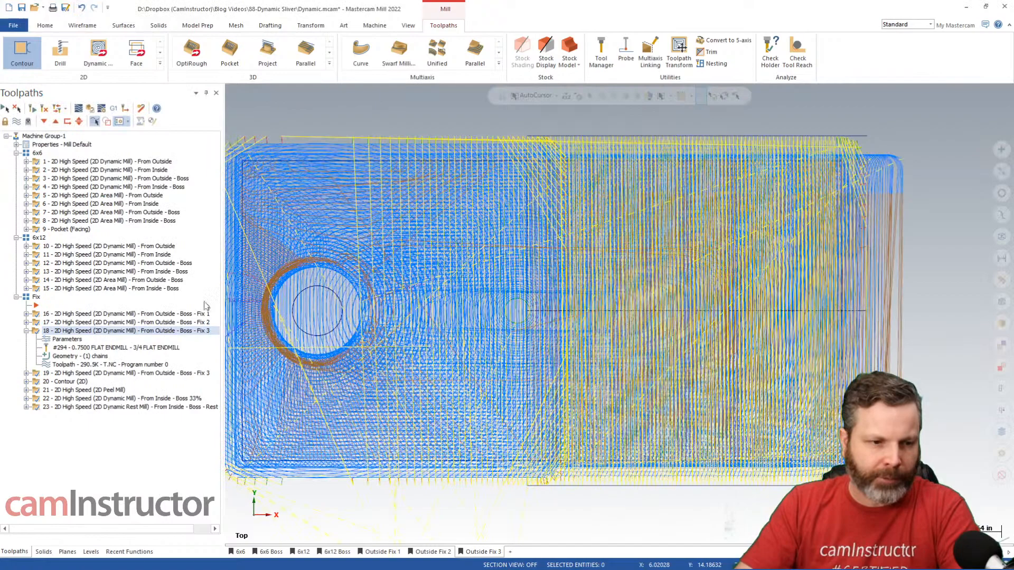
{"action": "left_click", "coordinate": [198, 96]}
{"action": "left_click", "coordinate": [117, 331]}
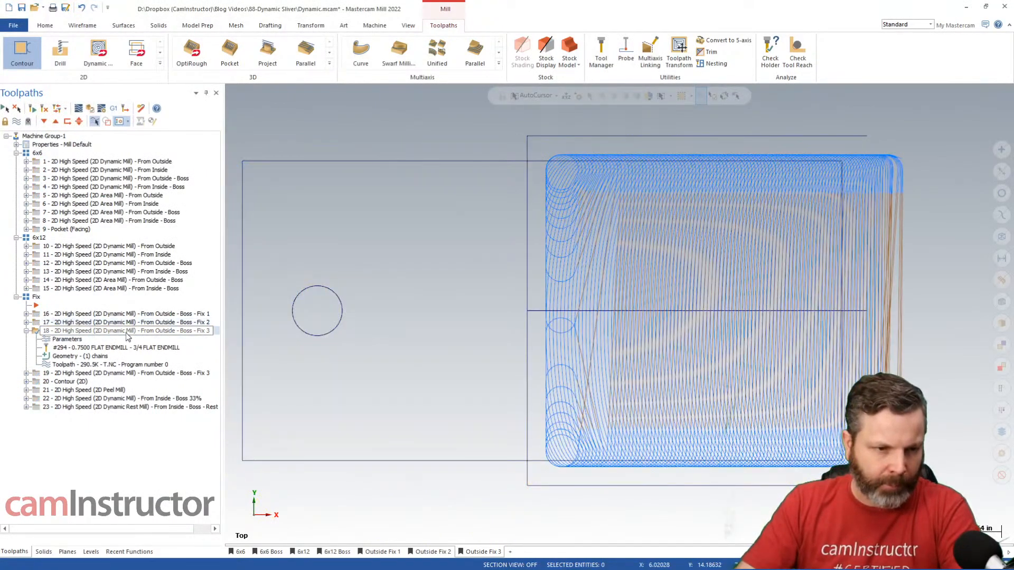
{"action": "left_click", "coordinate": [80, 108]}
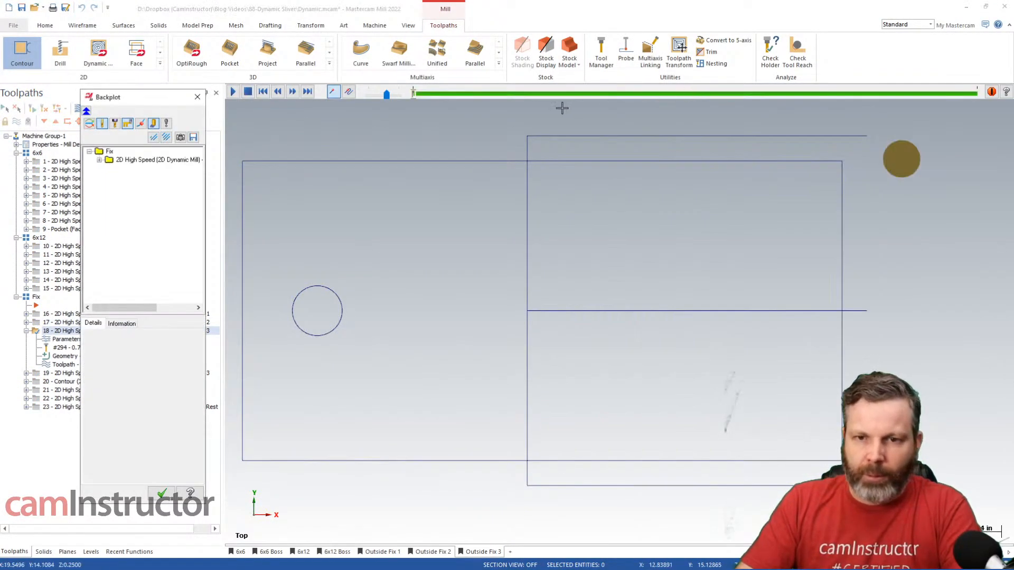
{"action": "mouse_move", "coordinate": [521, 97]}
{"action": "left_mouse_down"}
{"action": "mouse_move", "coordinate": [964, 96]}
{"action": "mouse_move", "coordinate": [933, 97]}
{"action": "left_mouse_up"}
{"action": "left_click", "coordinate": [197, 96]}
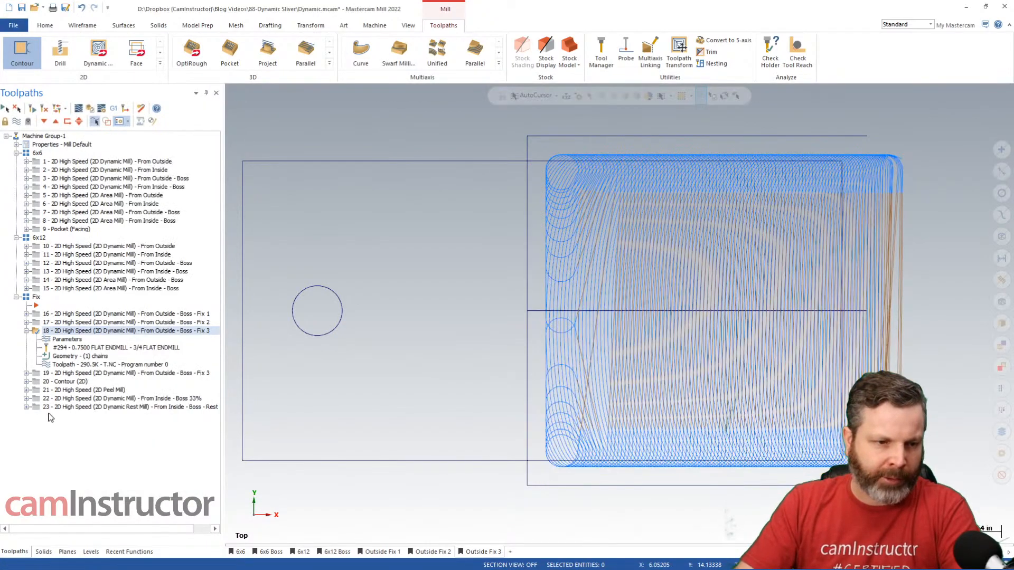
Set operation 18's minimum toolpath radius to 70% of the tool diameter and regenerate the toolpath
{"action": "left_click", "coordinate": [66, 339]}
{"action": "left_click", "coordinate": [475, 294]}
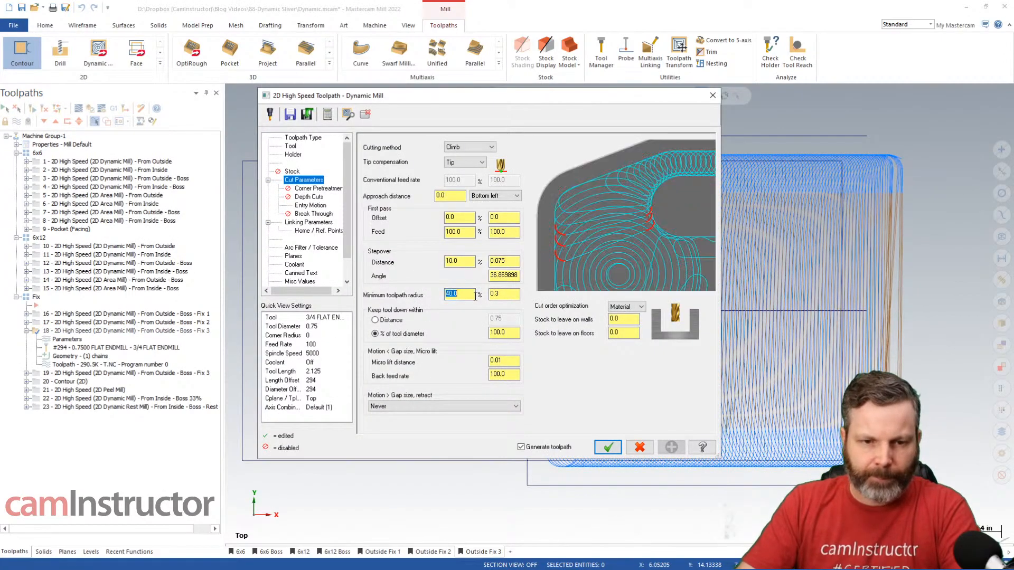
{"action": "type", "text": "70"}
{"action": "key", "text": "Tab"}
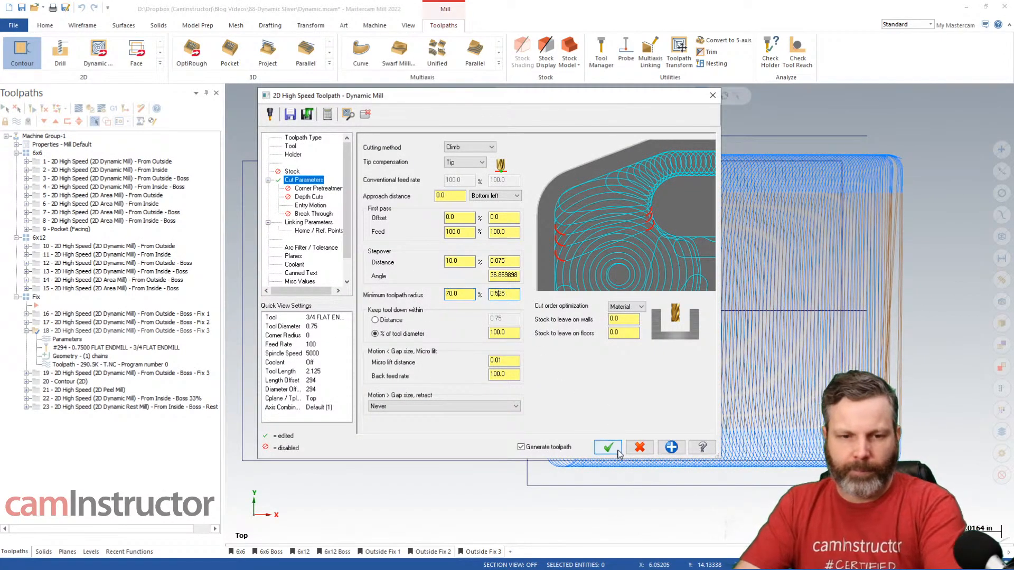
{"action": "left_click", "coordinate": [608, 447]}
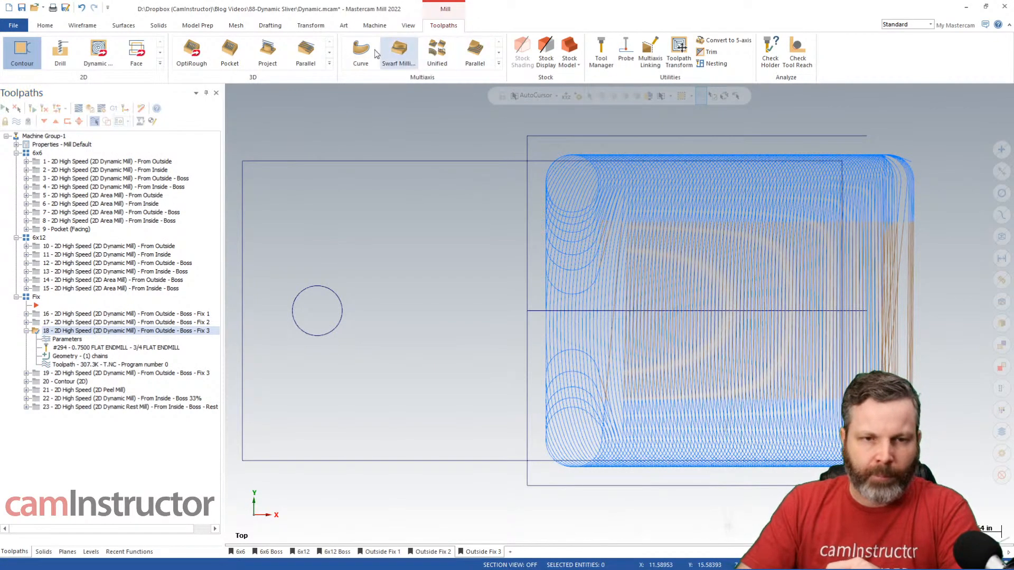
Backplot operation 18's regenerated toolpath nearly to the end, close the backplot and collapse the operation
{"action": "left_click", "coordinate": [140, 109]}
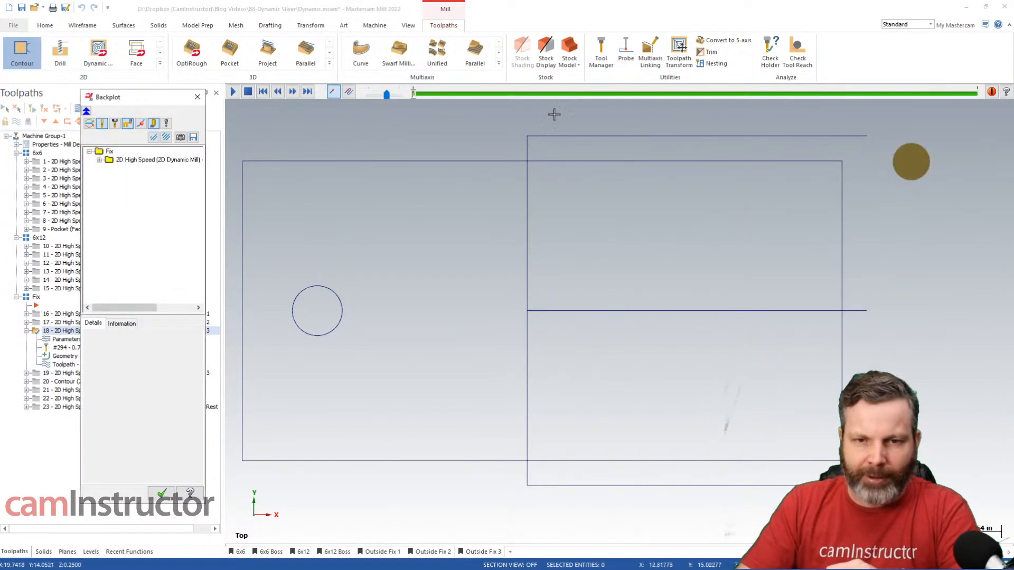
{"action": "left_click_drag", "start_coordinate": [417, 99], "coordinate": [911, 93]}
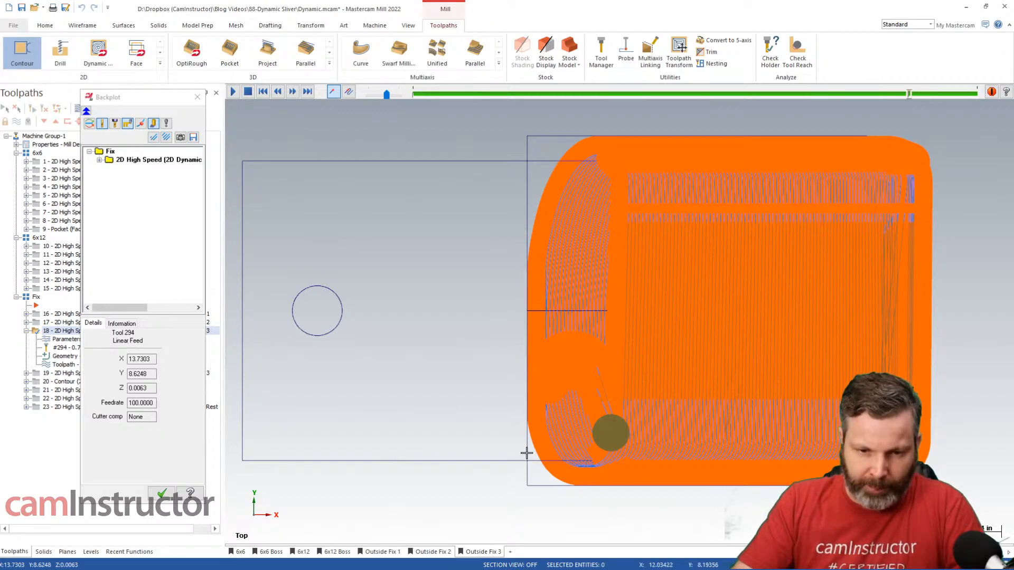
{"action": "left_click", "coordinate": [198, 97]}
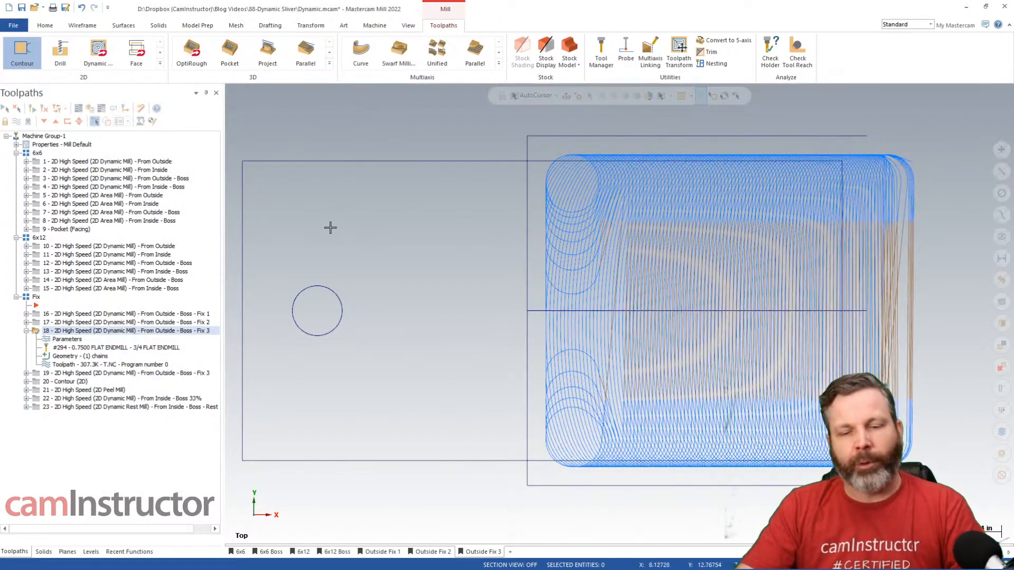
{"action": "left_click", "coordinate": [26, 330]}
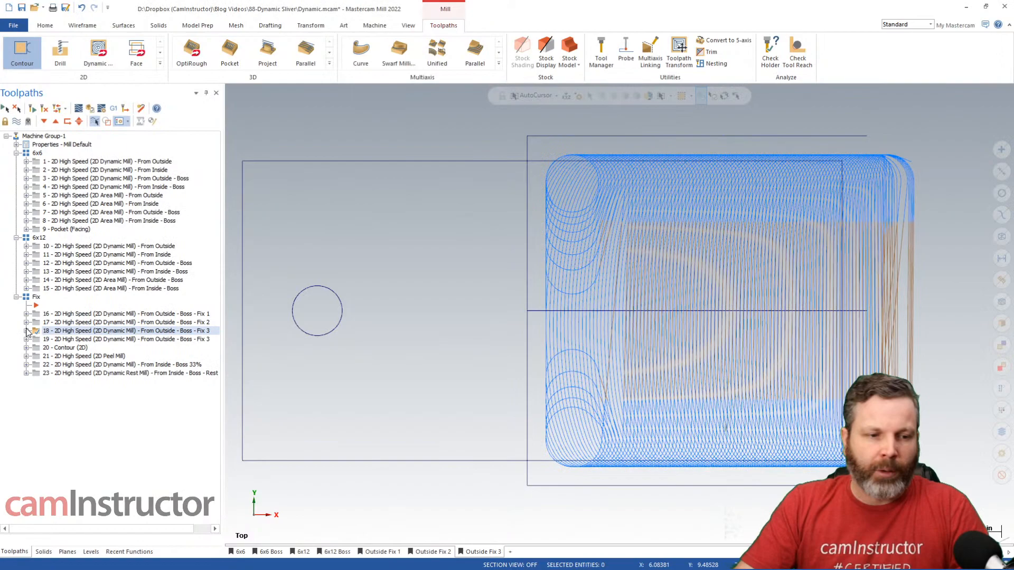
Display operation 19's toolpath, Outside - Boss - Fix 3, and open the stock page of its parameters
{"action": "left_click", "coordinate": [98, 341]}
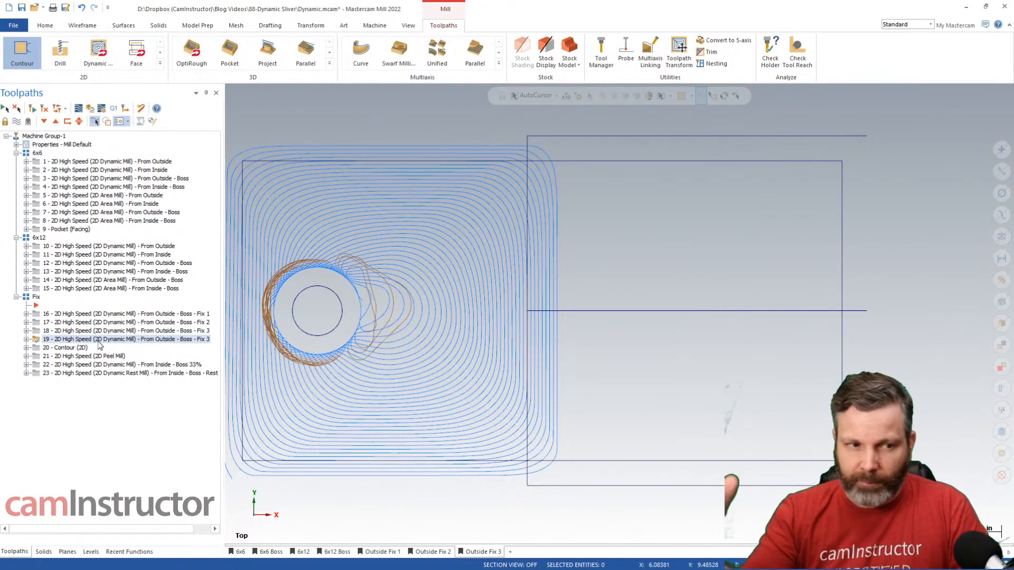
{"action": "left_click", "coordinate": [26, 340]}
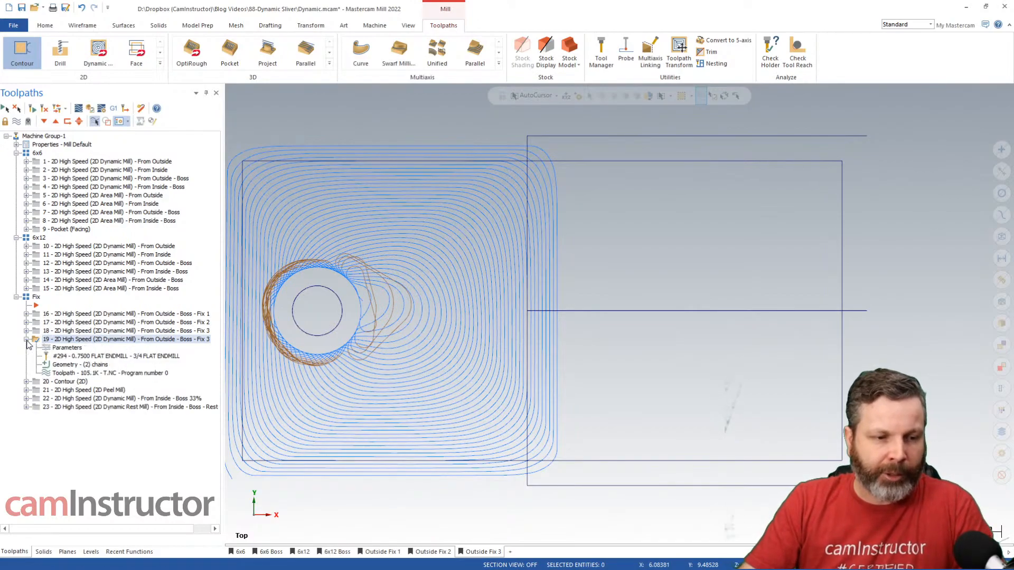
{"action": "left_click", "coordinate": [65, 348]}
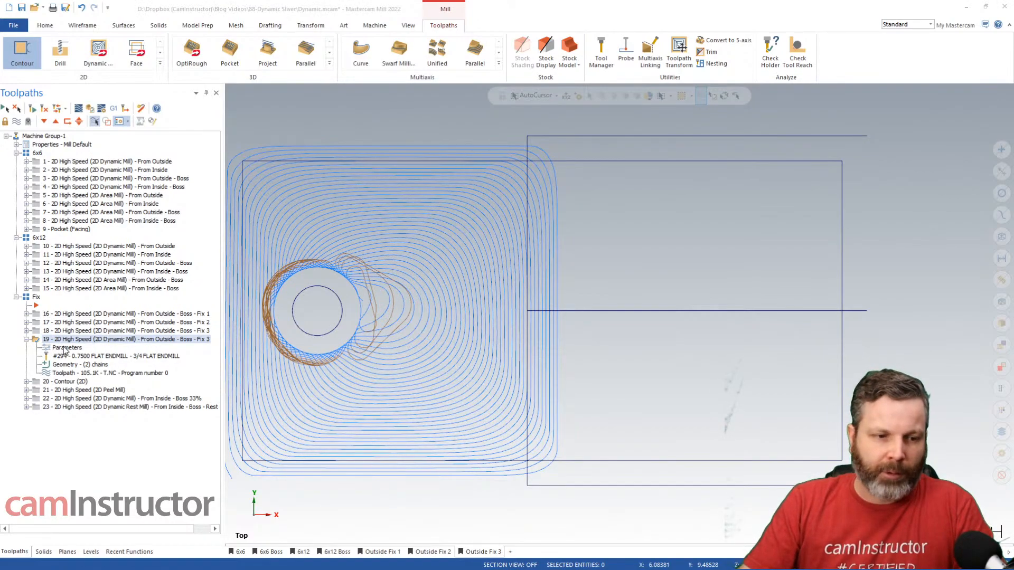
{"action": "left_click", "coordinate": [292, 171]}
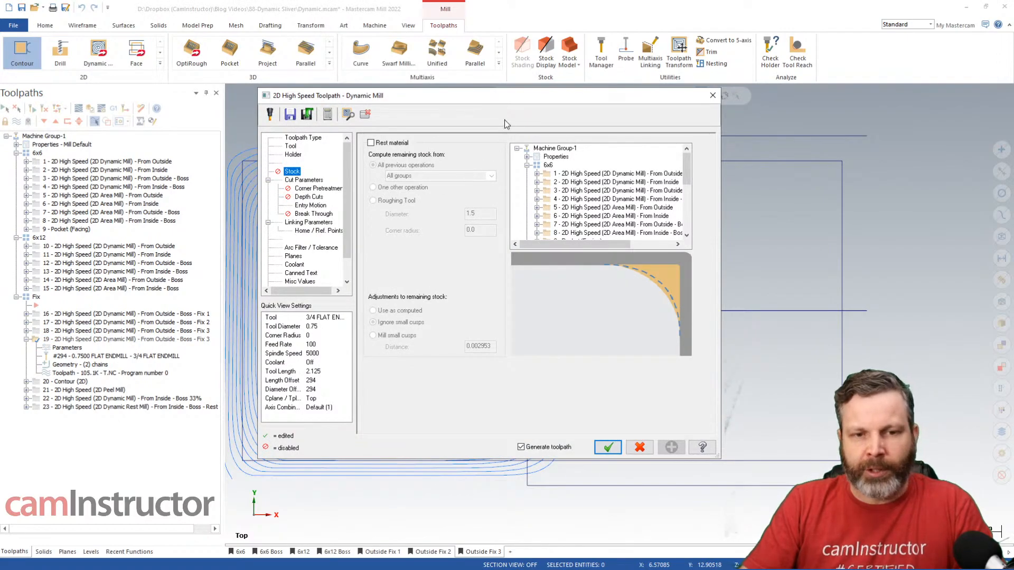
{"action": "left_click_drag", "start_coordinate": [505, 95], "coordinate": [100, 159]}
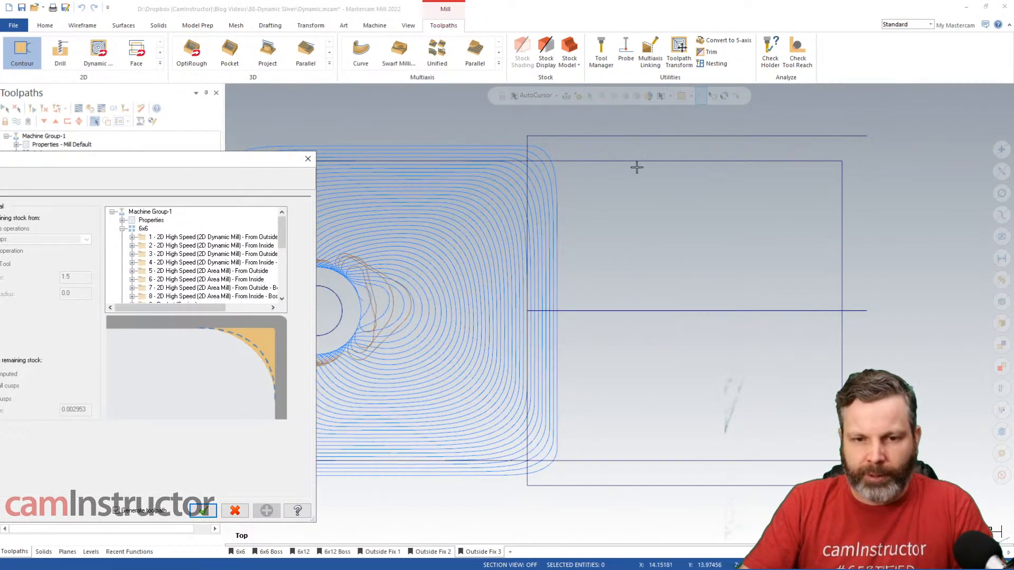
{"action": "left_click_drag", "start_coordinate": [219, 166], "coordinate": [657, 107]}
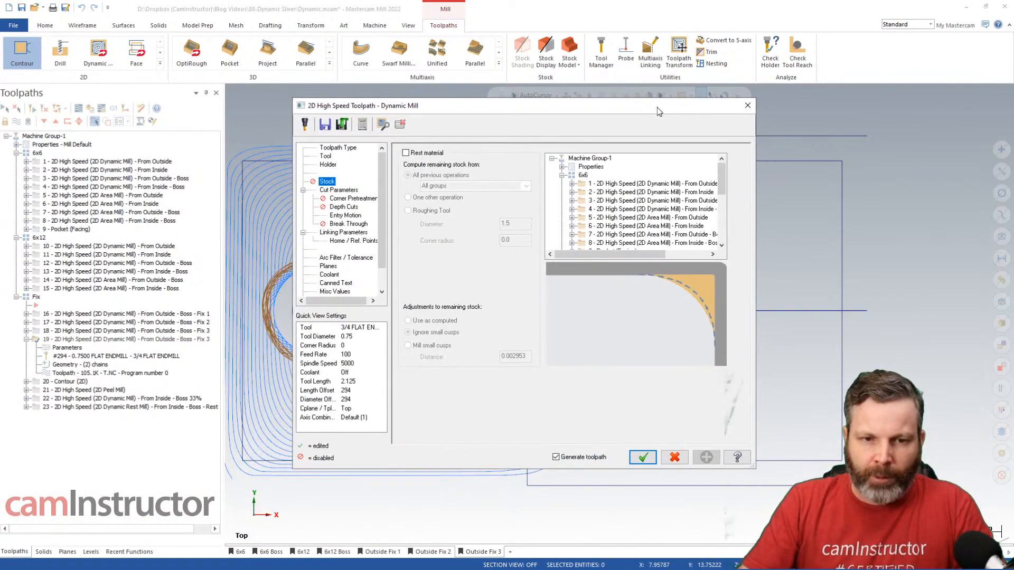
Try rest material for operation 19 with remaining stock computed from one other operation, switch it off again and close the parameters
{"action": "left_click", "coordinate": [405, 153]}
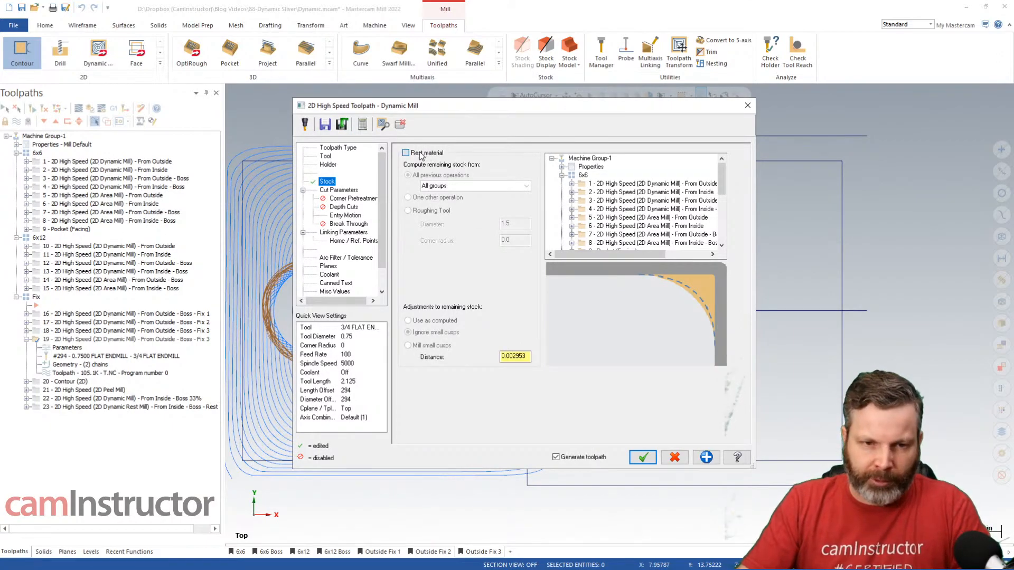
{"action": "left_click", "coordinate": [660, 184]}
{"action": "scroll", "coordinate": [680, 202], "scroll_direction": "down", "scroll_amount": 3}
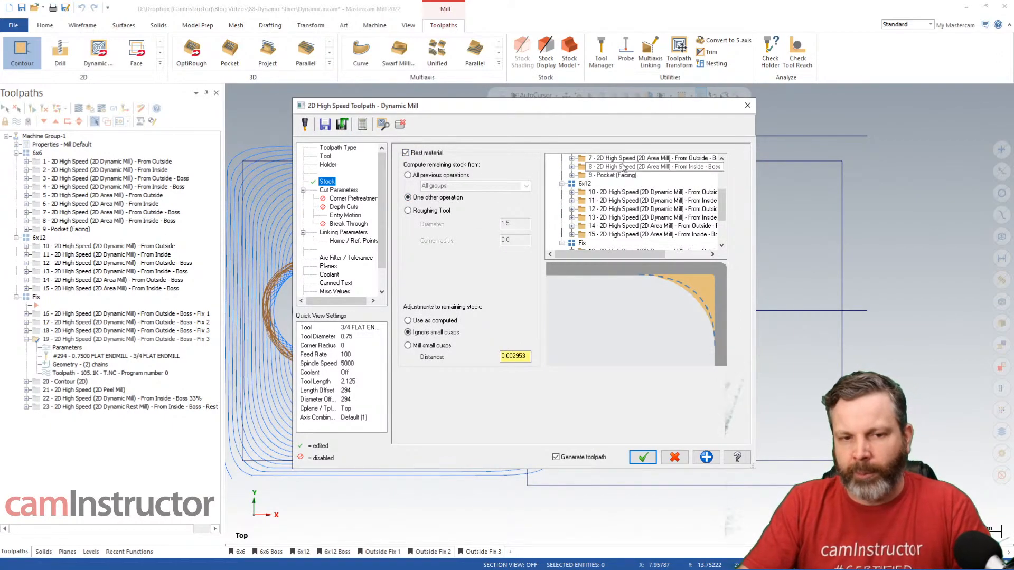
{"action": "left_click", "coordinate": [406, 153]}
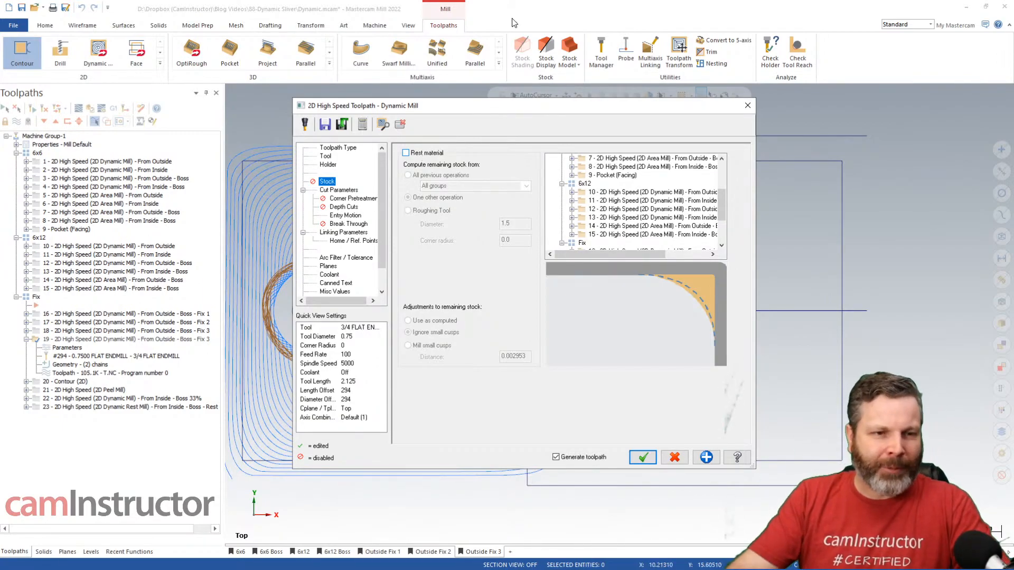
{"action": "left_click_drag", "start_coordinate": [563, 112], "coordinate": [542, 115]}
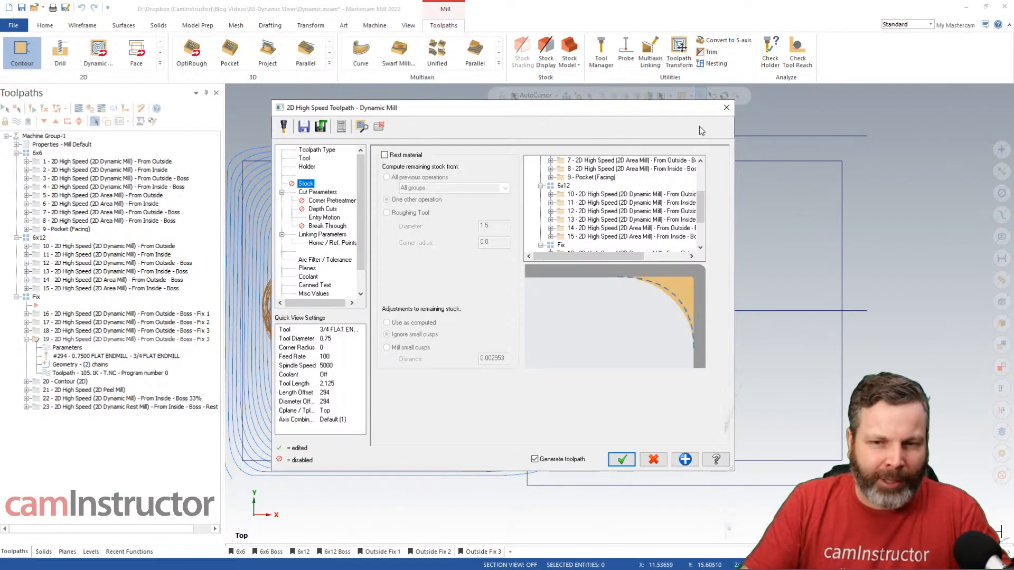
{"action": "left_click", "coordinate": [727, 107]}
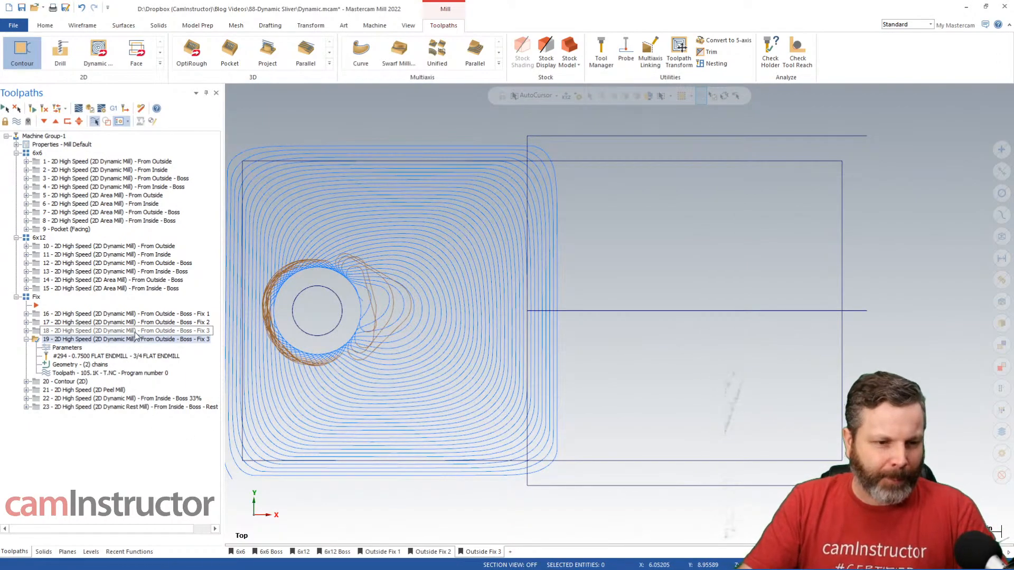
Compare the outside boss fixes by displaying the toolpaths of operations 18, 19, 17 and 16 in turn
{"action": "left_click", "coordinate": [134, 331]}
{"action": "left_click", "coordinate": [139, 339]}
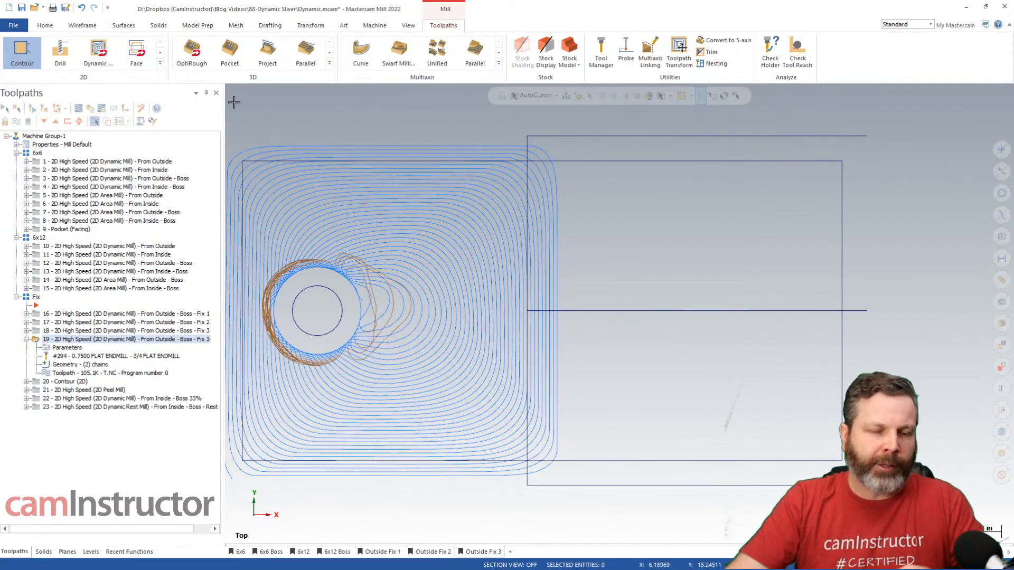
{"action": "left_click", "coordinate": [26, 340]}
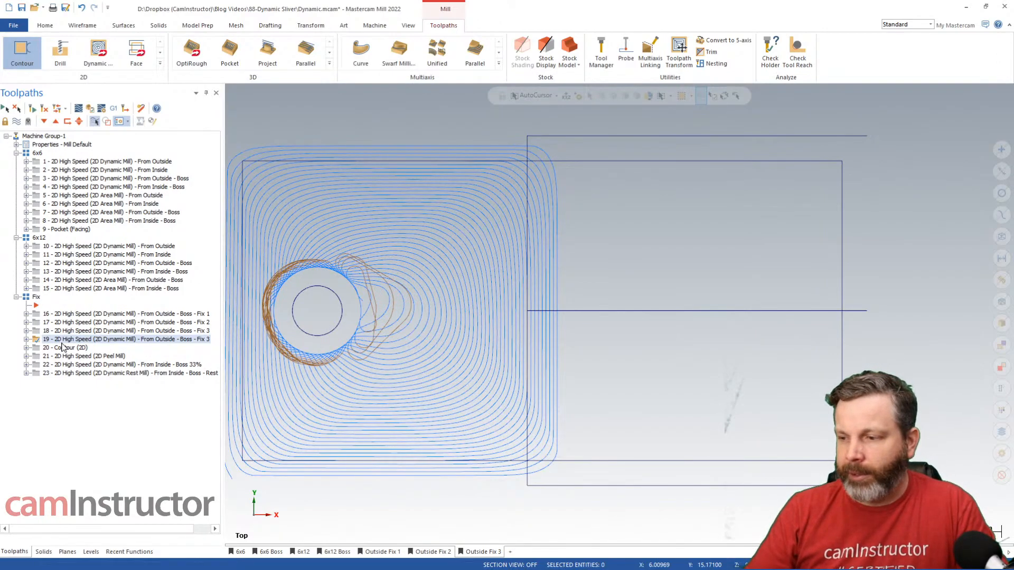
{"action": "left_click", "coordinate": [170, 330]}
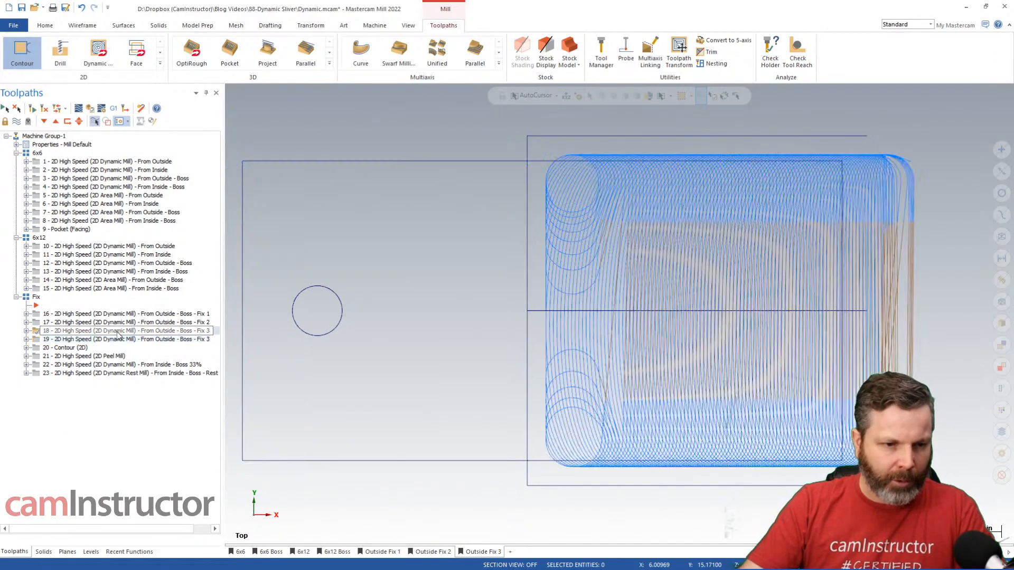
{"action": "left_click", "coordinate": [171, 322]}
{"action": "left_click", "coordinate": [175, 314]}
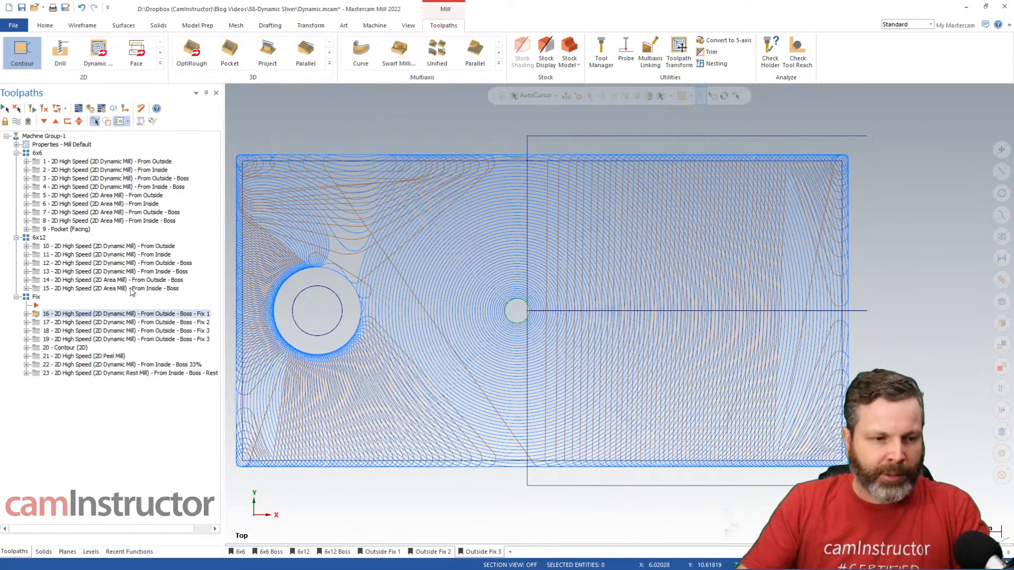
Display operation 13, From Inside - Boss, in the 6x12 Boss view and examine its toolpath in the narrow gap between boss and wall
{"action": "left_click", "coordinate": [148, 271]}
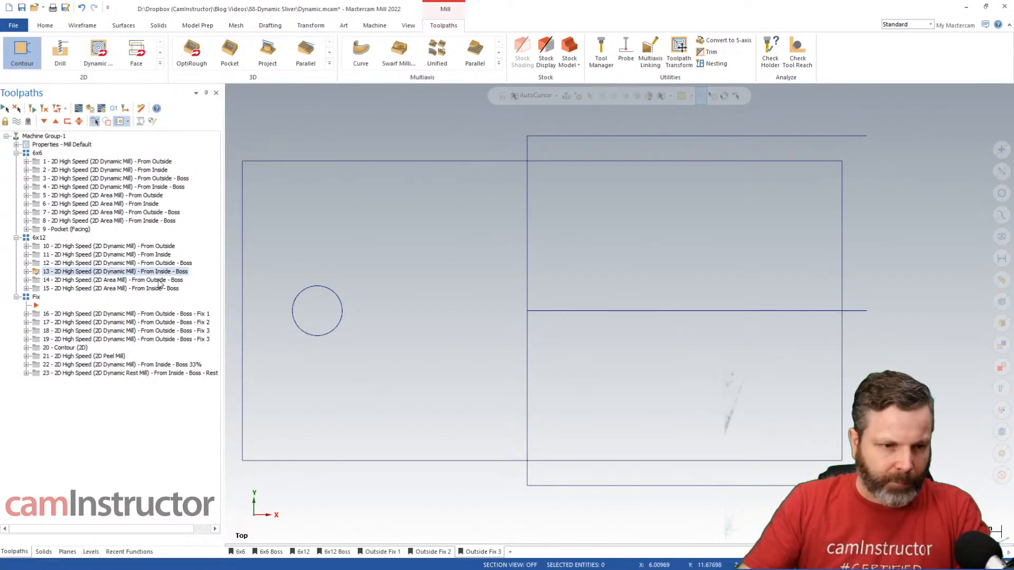
{"action": "left_click", "coordinate": [160, 280]}
{"action": "left_click", "coordinate": [337, 552]}
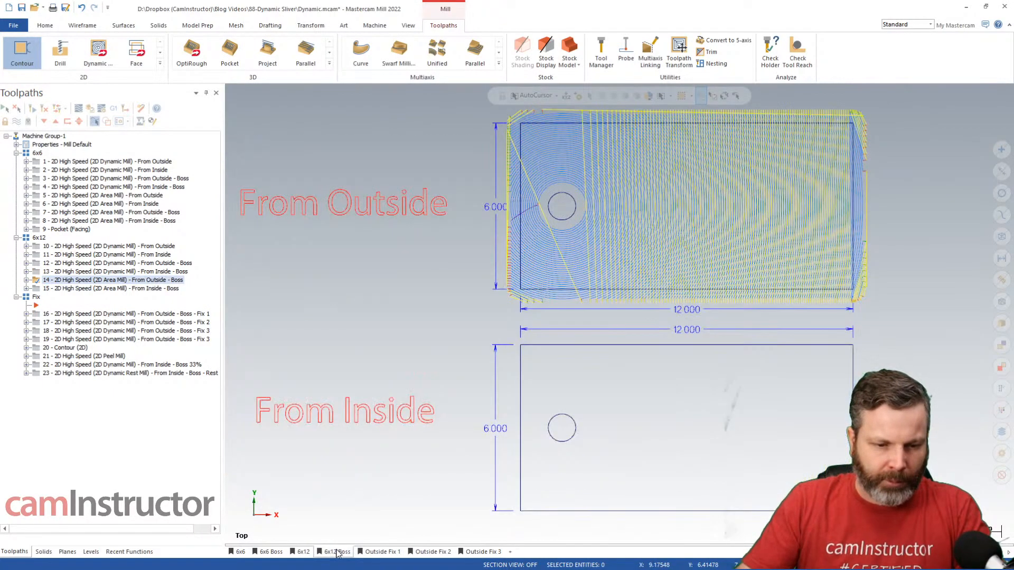
{"action": "left_click", "coordinate": [161, 272]}
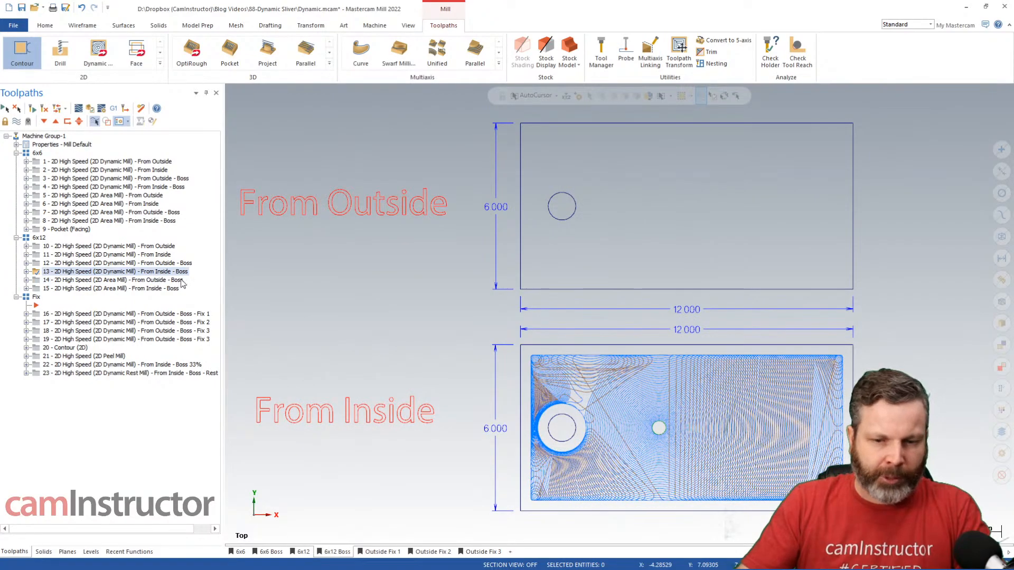
{"action": "scroll", "coordinate": [550, 435], "scroll_direction": "up", "scroll_amount": 2}
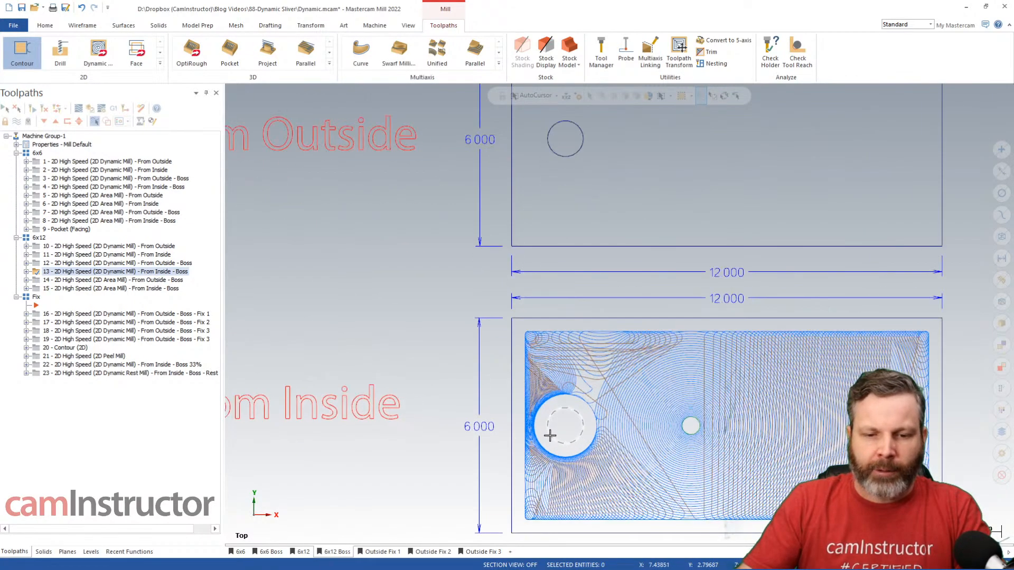
{"action": "scroll", "coordinate": [549, 435], "scroll_direction": "up", "scroll_amount": 5}
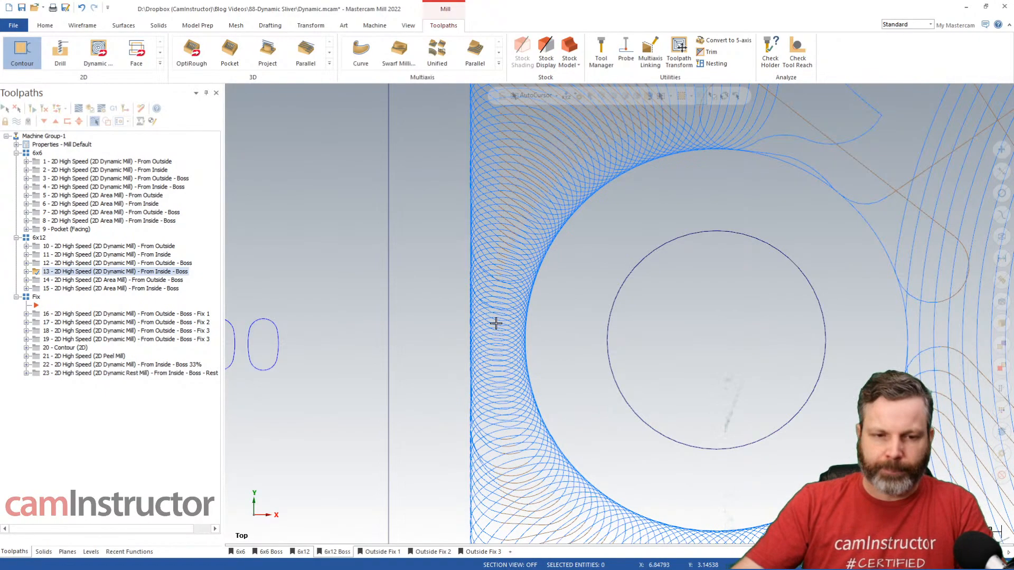
{"action": "scroll", "coordinate": [473, 347], "scroll_direction": "down", "scroll_amount": 3}
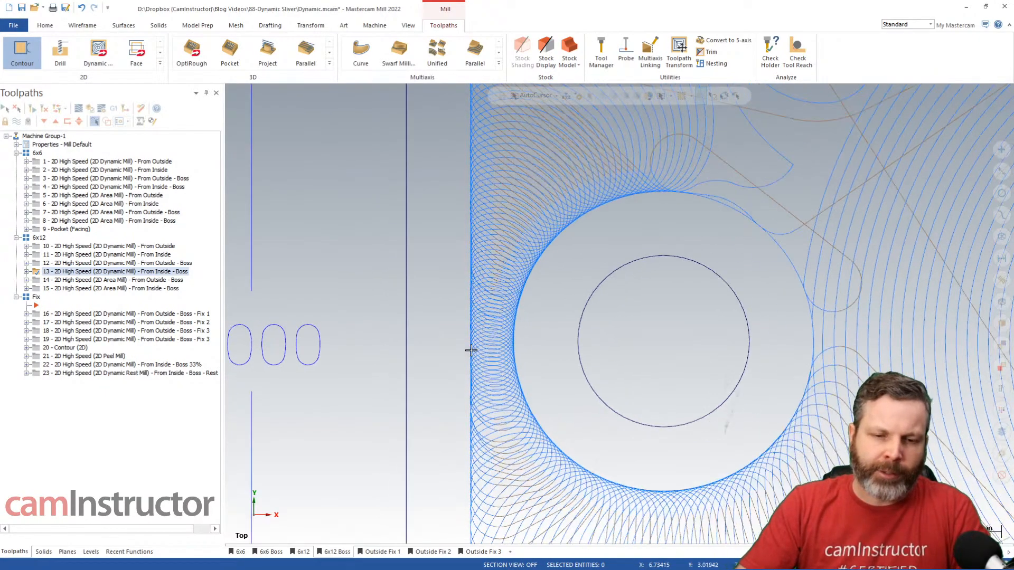
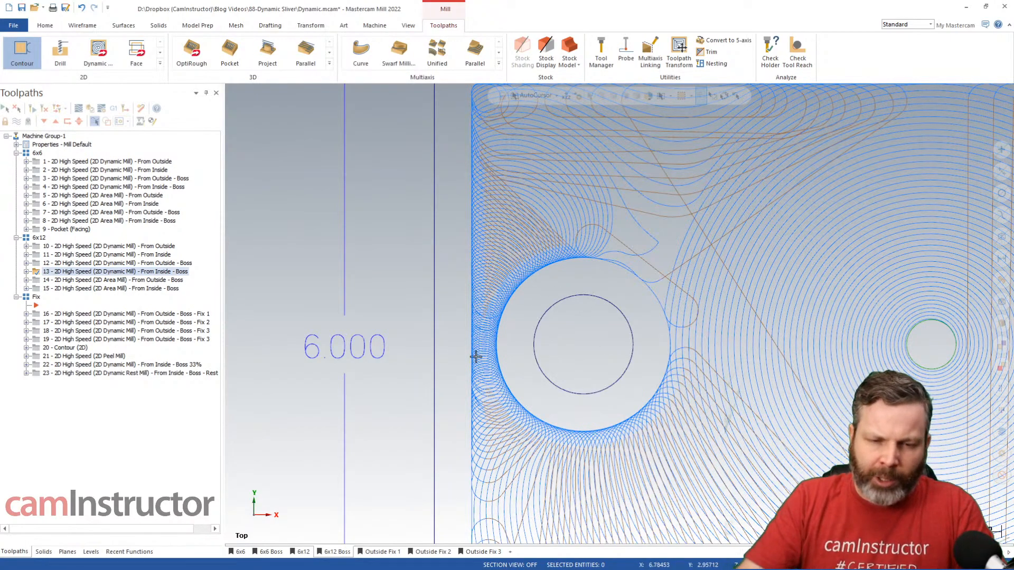
{"action": "scroll", "coordinate": [448, 302], "scroll_direction": "down", "scroll_amount": 1}
{"action": "scroll", "coordinate": [449, 302], "scroll_direction": "down", "scroll_amount": 2}
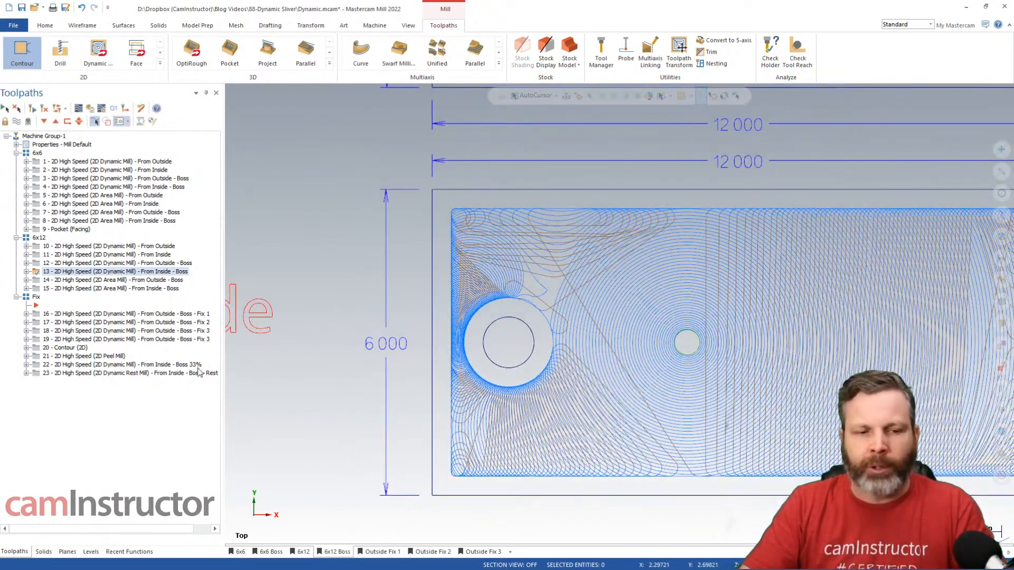
Display operation 22's toolpath, From Inside - Boss 33%, around the boss and open its parameters
{"action": "left_click", "coordinate": [142, 365]}
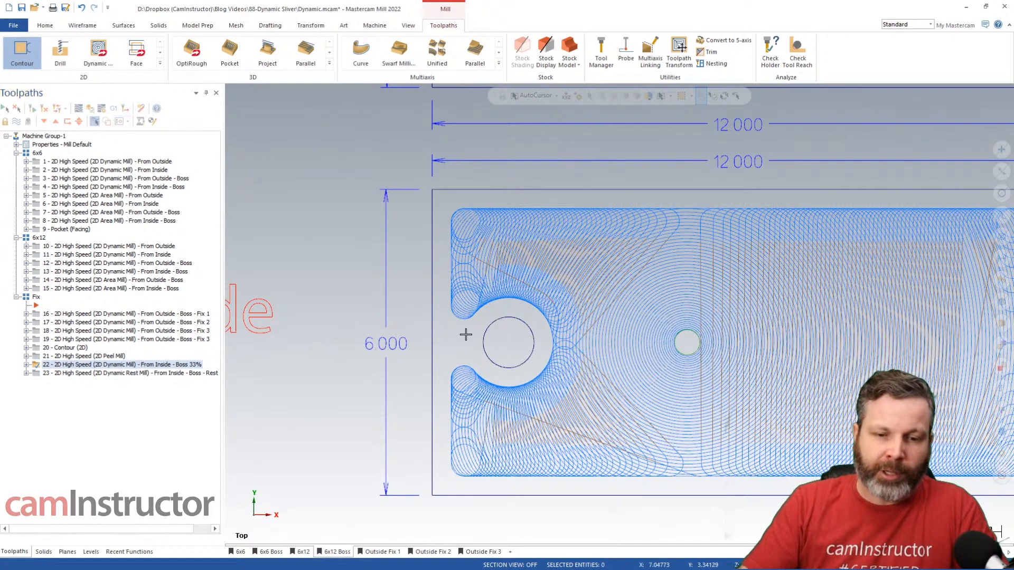
{"action": "scroll", "coordinate": [439, 352], "scroll_direction": "down", "scroll_amount": 1}
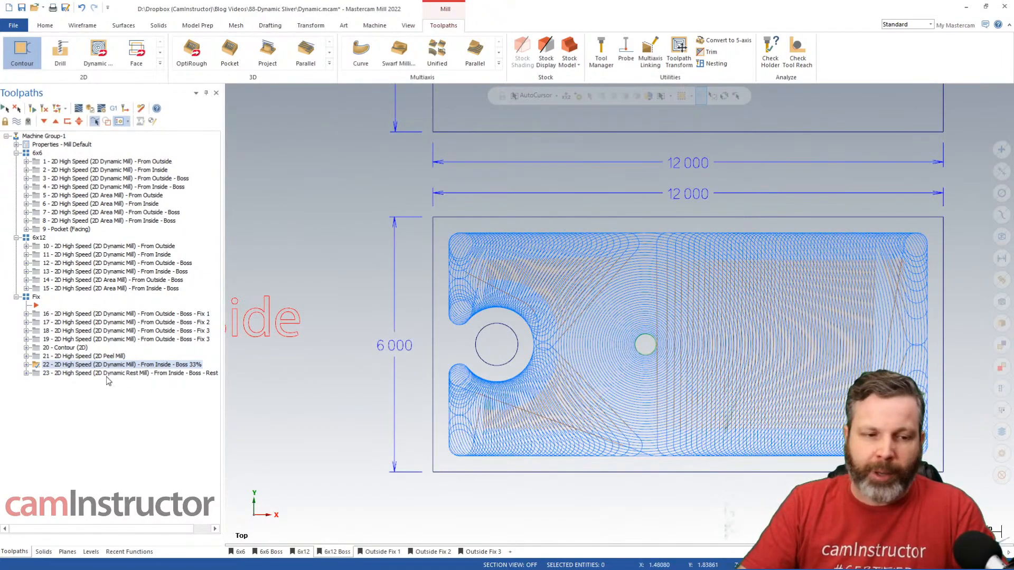
{"action": "left_click", "coordinate": [27, 365]}
{"action": "left_click", "coordinate": [72, 374]}
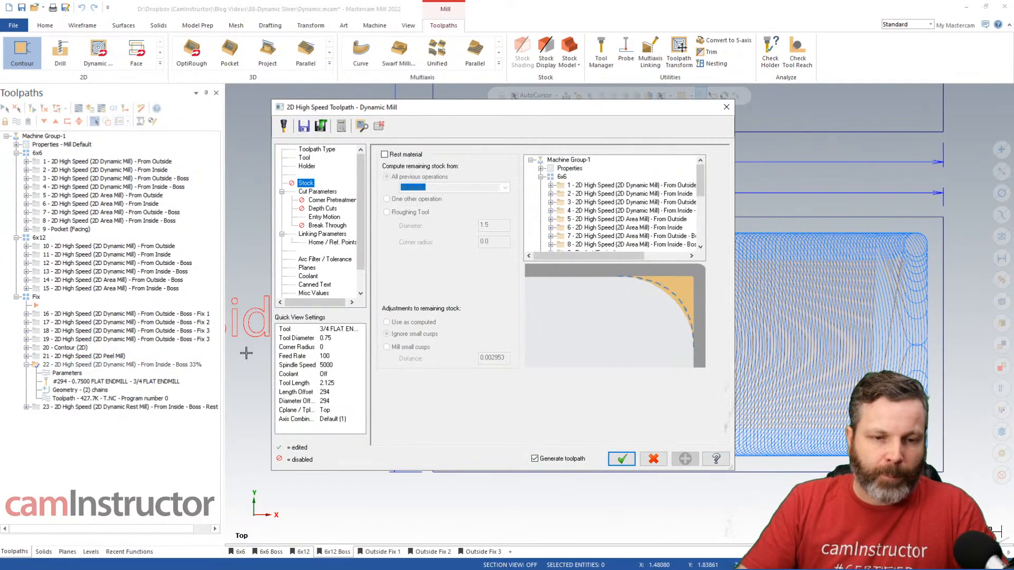
Review operation 22's feed rate in the tool settings and the minimum toolpath radius in its cut parameters
{"action": "left_click", "coordinate": [302, 165]}
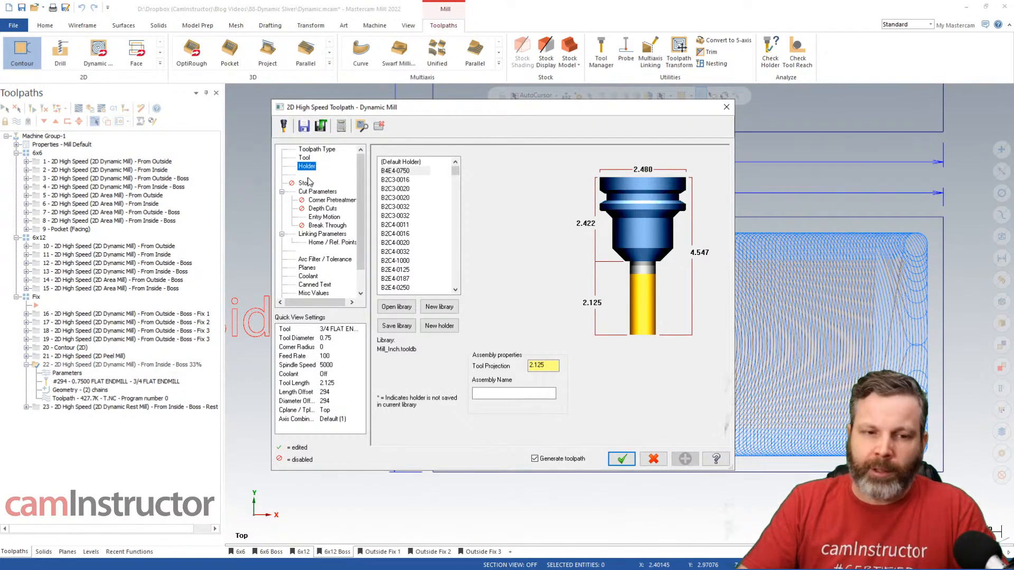
{"action": "left_click", "coordinate": [305, 158]}
{"action": "left_click", "coordinate": [608, 285]}
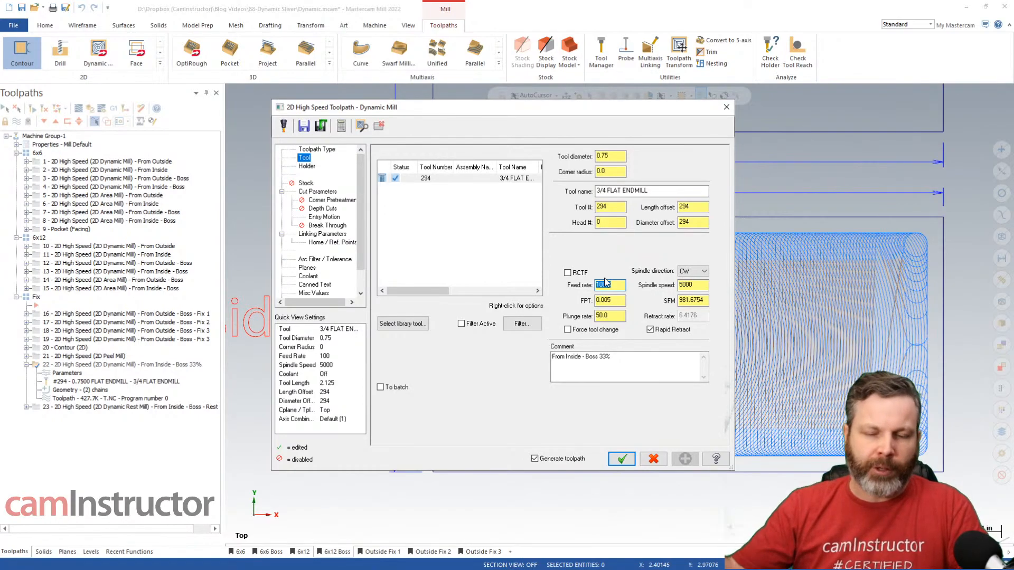
{"action": "left_click", "coordinate": [316, 192]}
{"action": "left_click", "coordinate": [520, 307]}
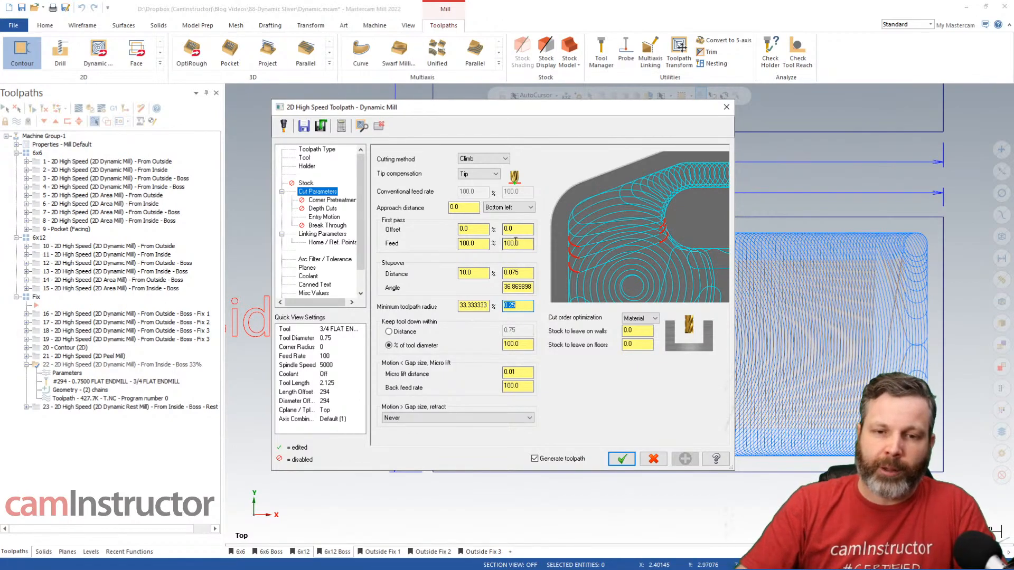
{"action": "left_click", "coordinate": [529, 307]}
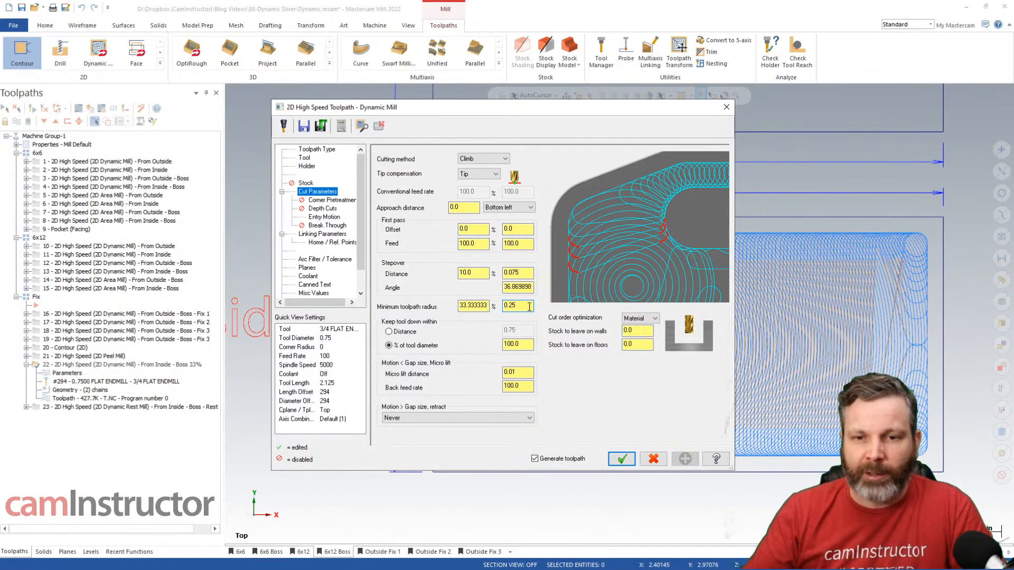
Try minimum toolpath radii of 0.4 and 60% for operation 22, restore 0.25 and close the parameters
{"action": "double_click", "coordinate": [529, 307]}
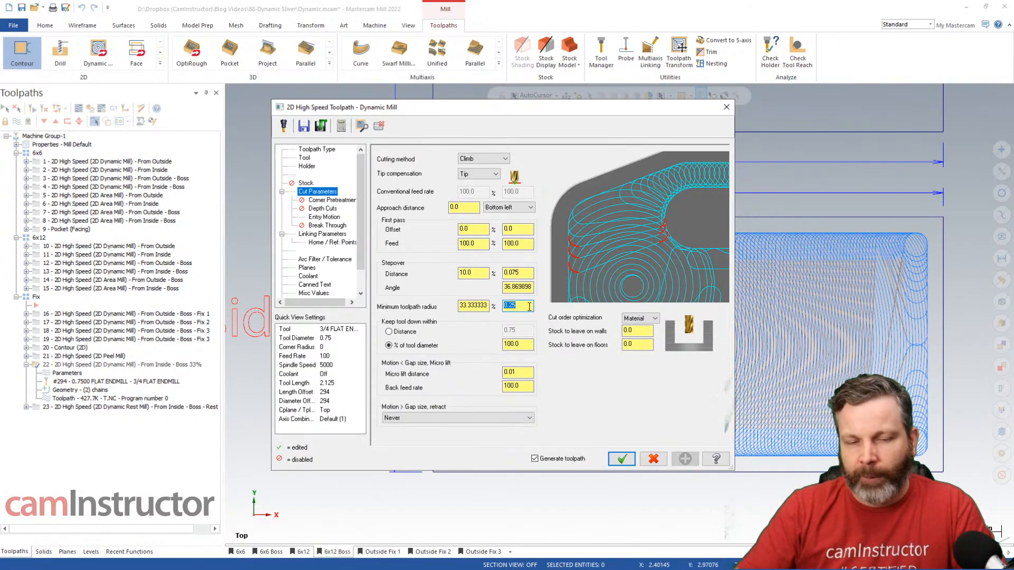
{"action": "key", "text": "BackSpace"}
{"action": "key", "text": "Tab"}
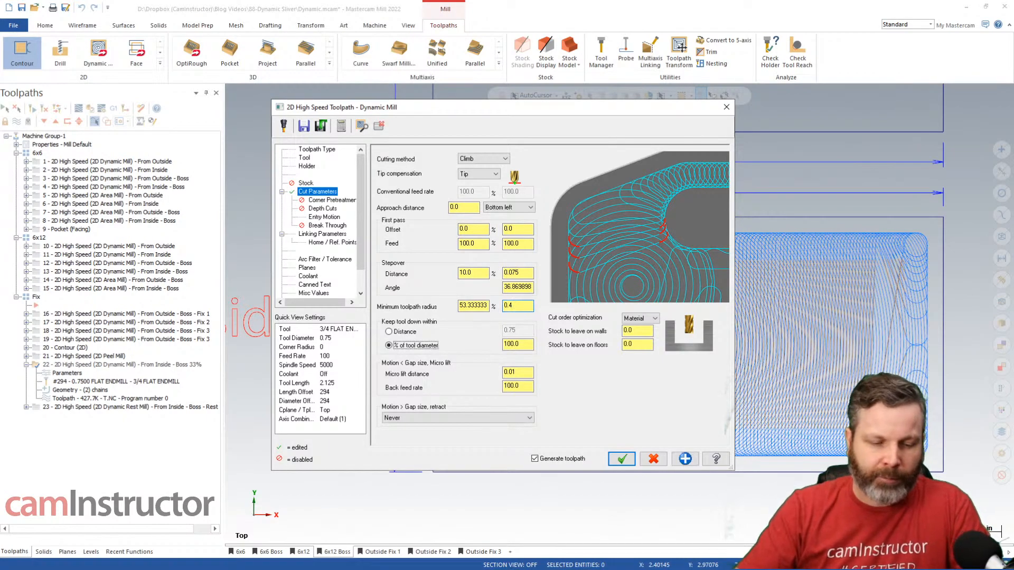
{"action": "double_click", "coordinate": [529, 307]}
{"action": "double_click", "coordinate": [477, 307]}
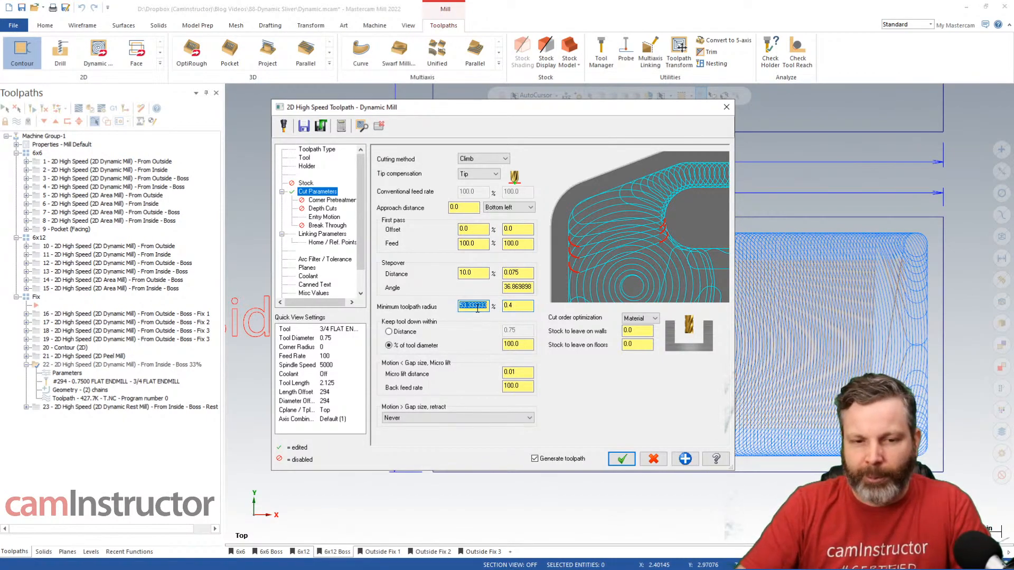
{"action": "type", "text": "60"}
{"action": "key", "text": "Tab"}
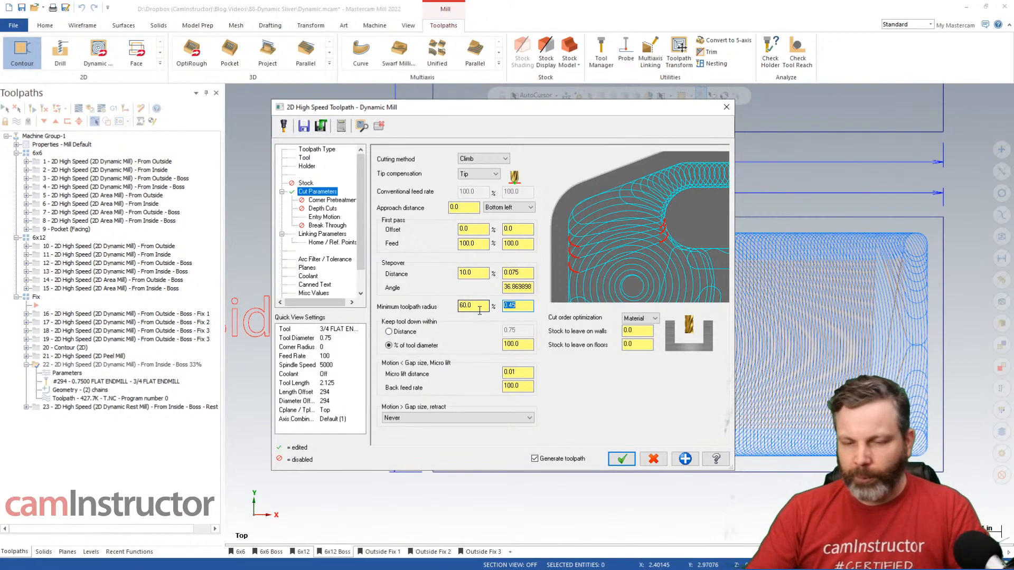
{"action": "type", "text": ".02"}
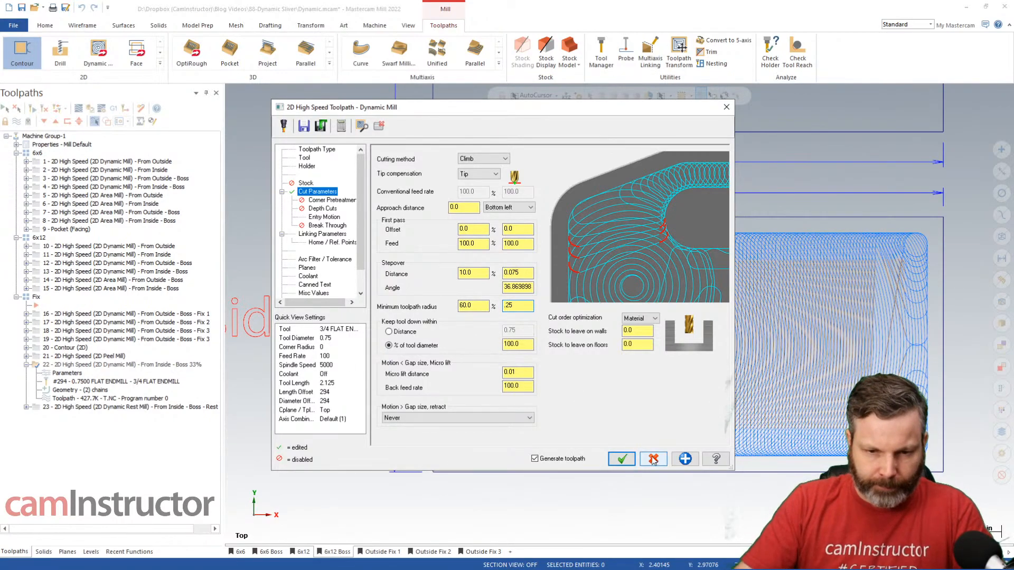
{"action": "left_click", "coordinate": [622, 458]}
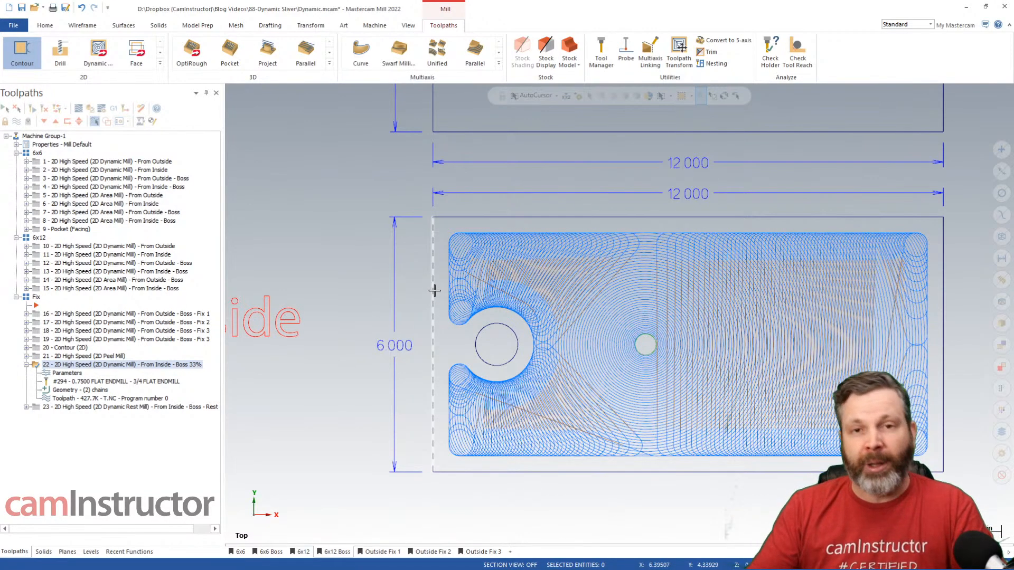
Display operation 23's rest mill toolpath, check its feed rate in the tool settings and close the parameters
{"action": "left_click", "coordinate": [26, 408]}
{"action": "left_click", "coordinate": [106, 407]}
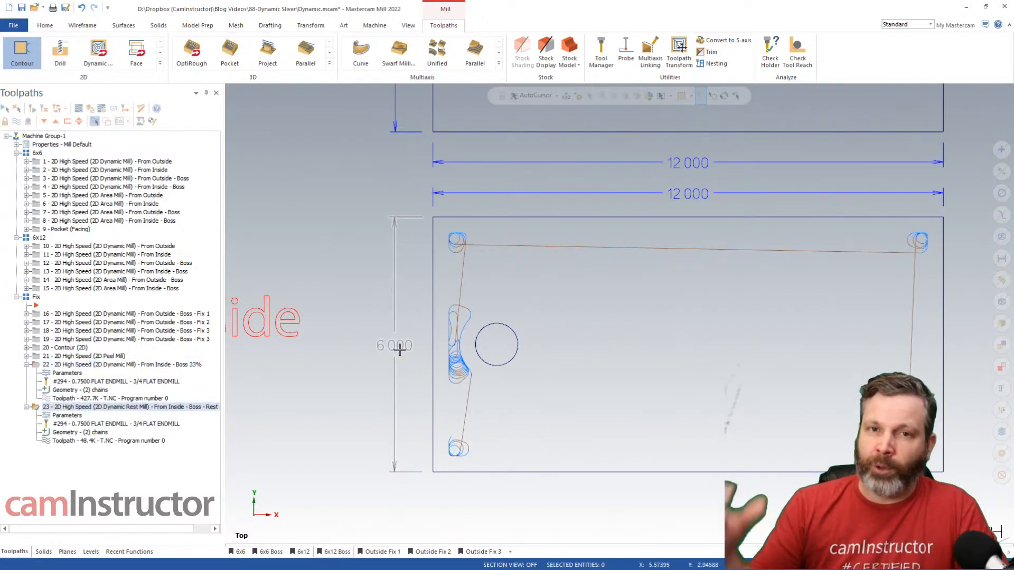
{"action": "left_click", "coordinate": [67, 416]}
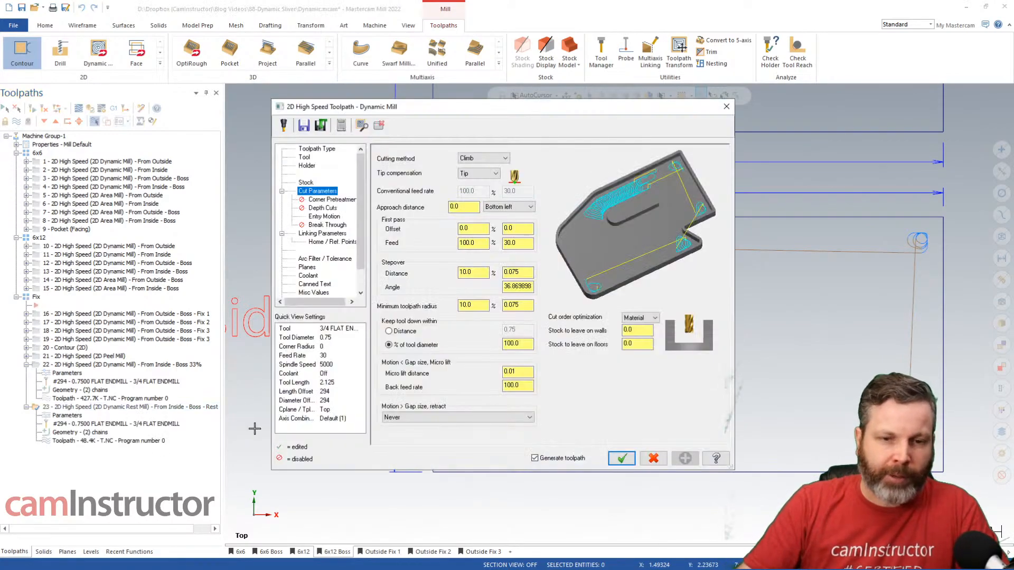
{"action": "left_click", "coordinate": [304, 157]}
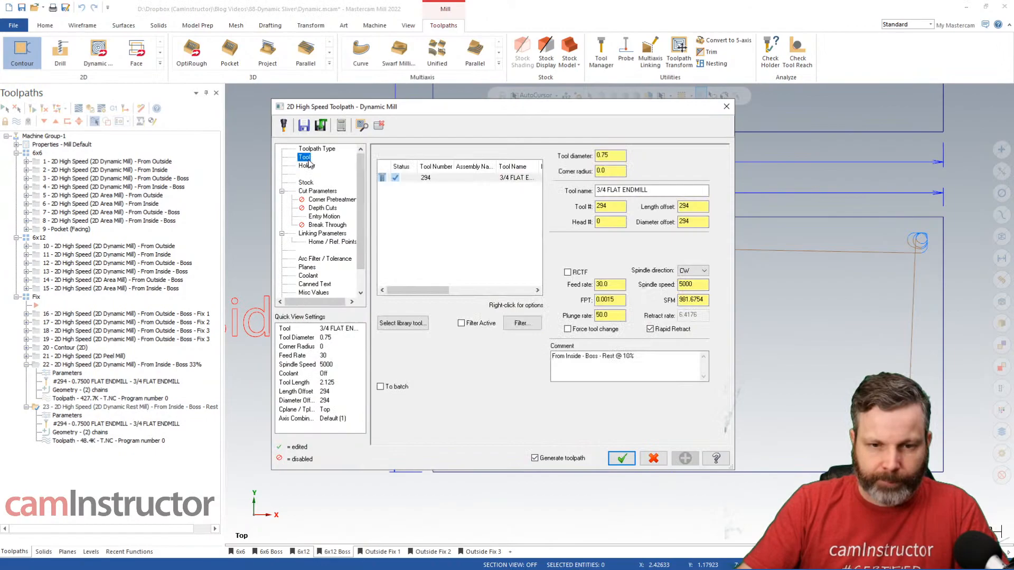
{"action": "double_click", "coordinate": [608, 285]}
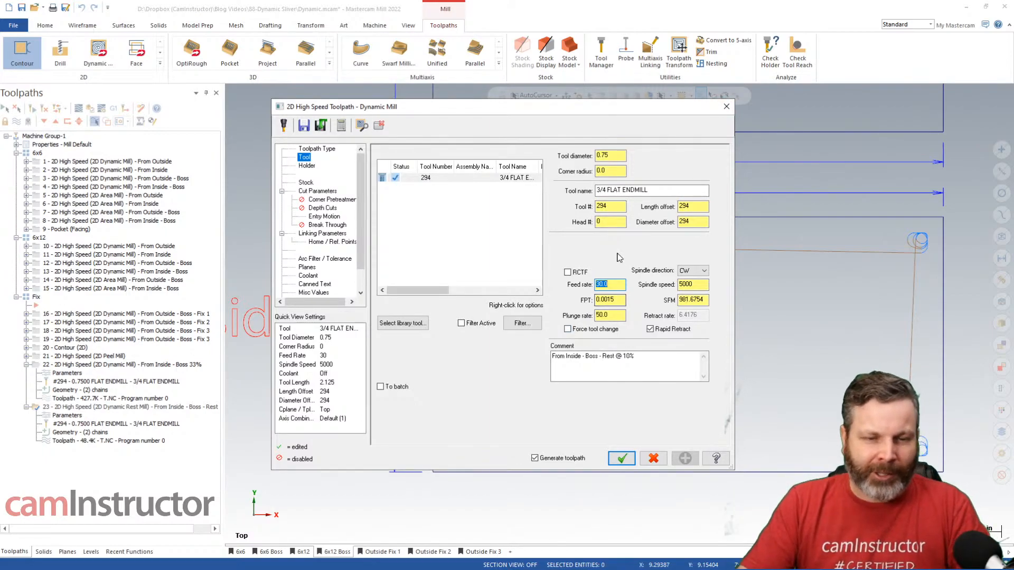
{"action": "left_click", "coordinate": [726, 107]}
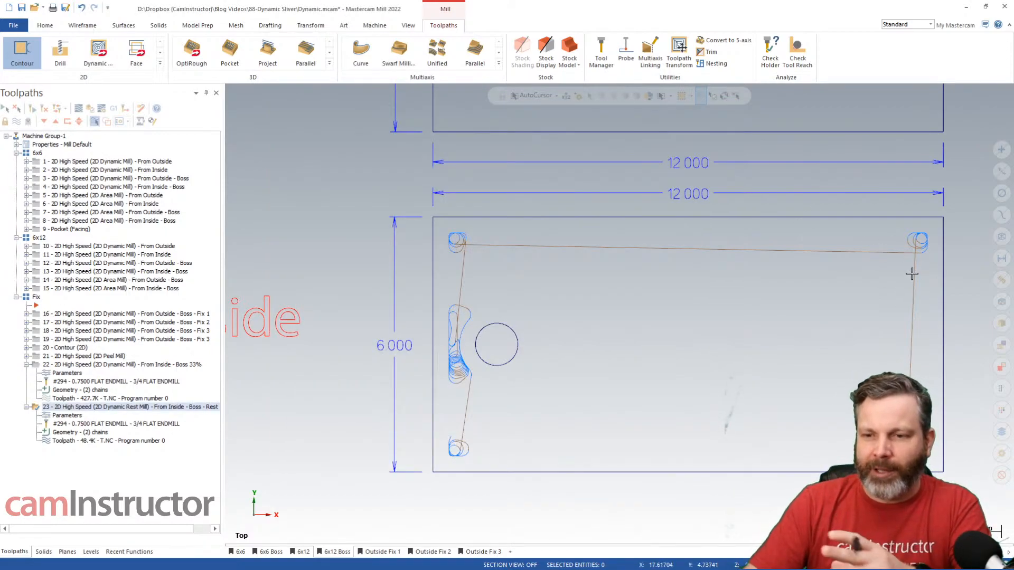
Display operation 22 again, check its minimum toolpath radius in the cut parameters and close them
{"action": "left_click", "coordinate": [75, 366]}
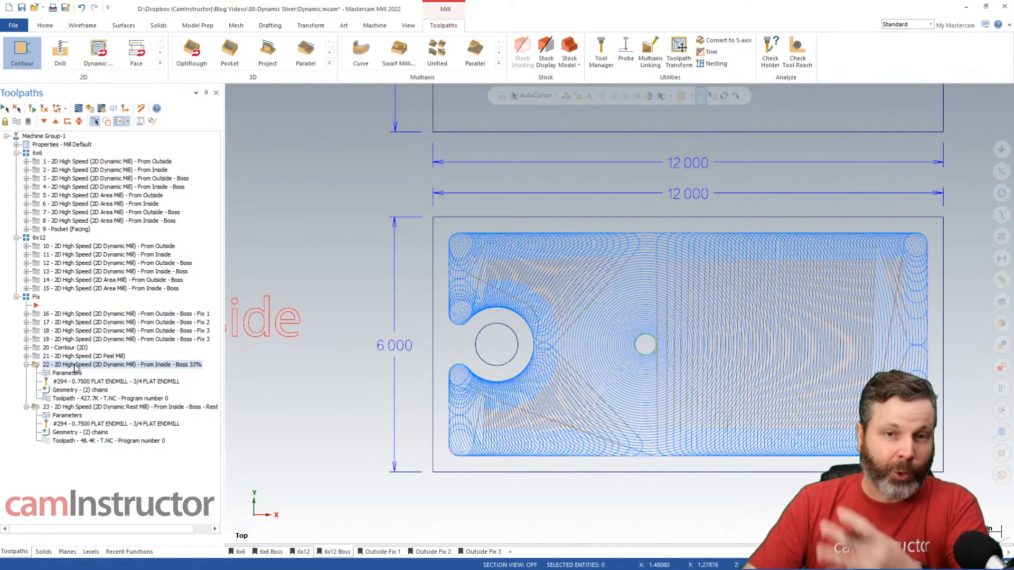
{"action": "left_click", "coordinate": [67, 373]}
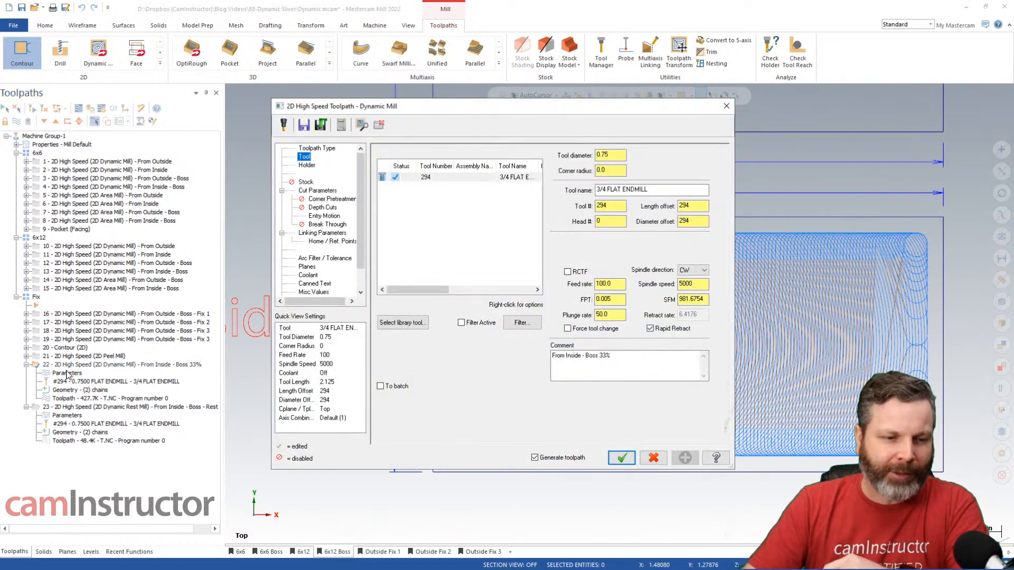
{"action": "left_click", "coordinate": [318, 192]}
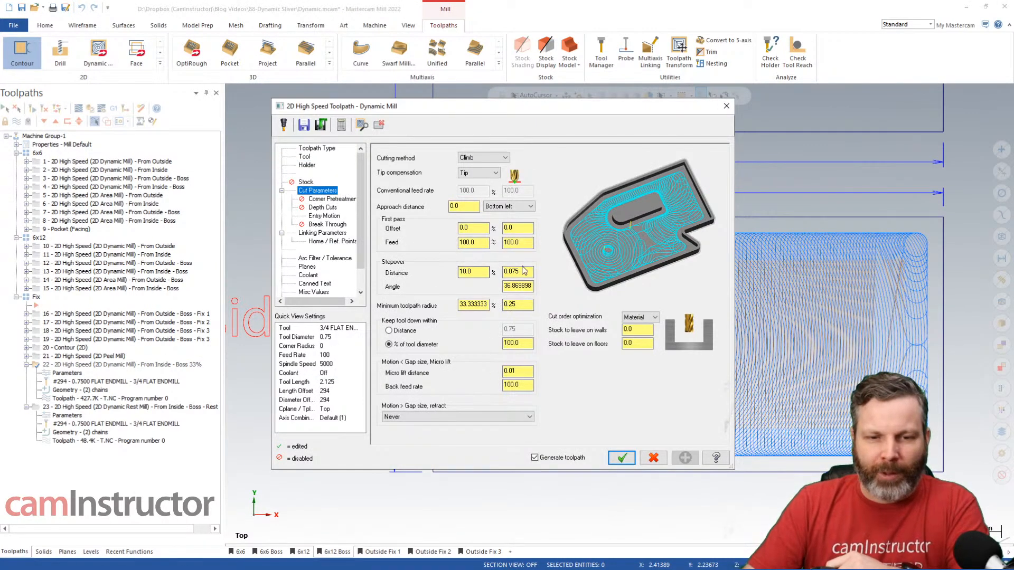
{"action": "left_click", "coordinate": [523, 303]}
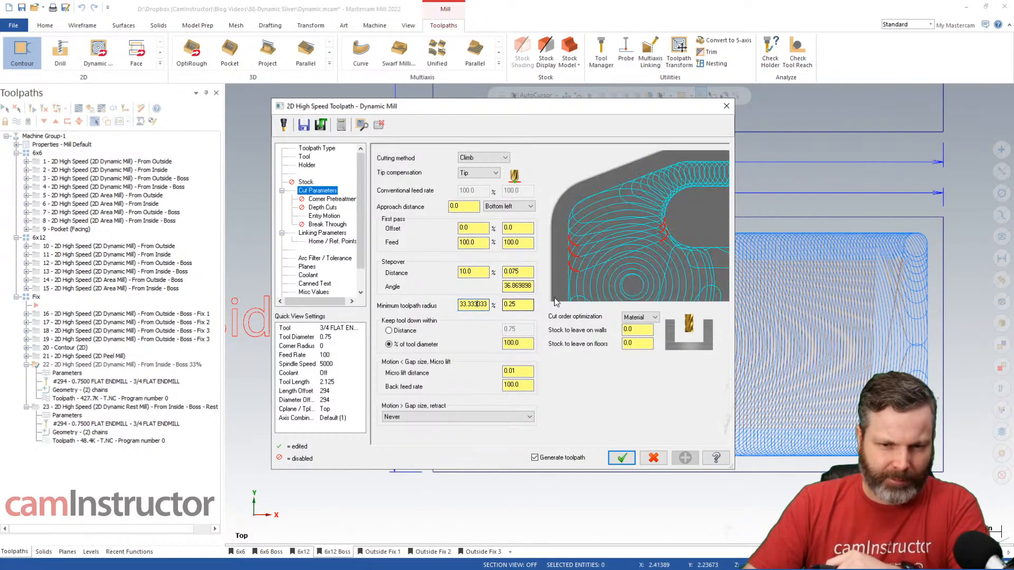
{"action": "double_click", "coordinate": [524, 303]}
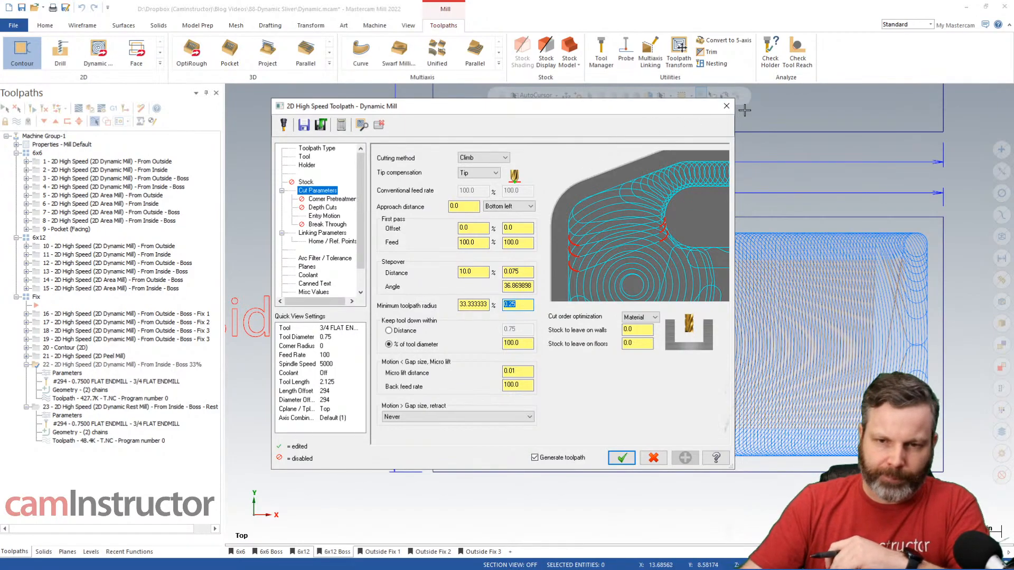
{"action": "left_click", "coordinate": [727, 106]}
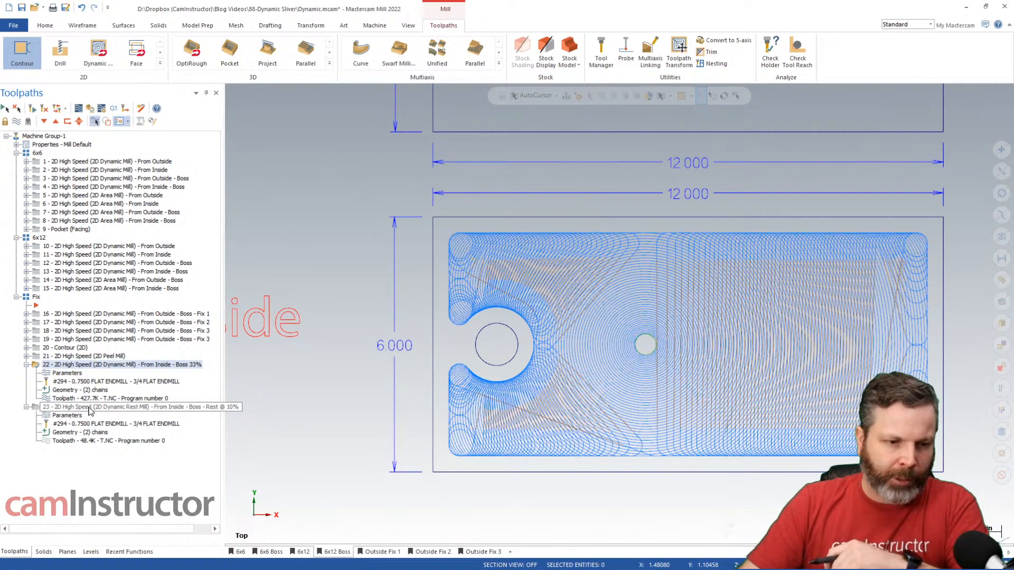
Open operation 23's stock settings and examine the roughing tool diameter used to compute the rest material
{"action": "left_click", "coordinate": [68, 408]}
{"action": "left_click", "coordinate": [71, 416]}
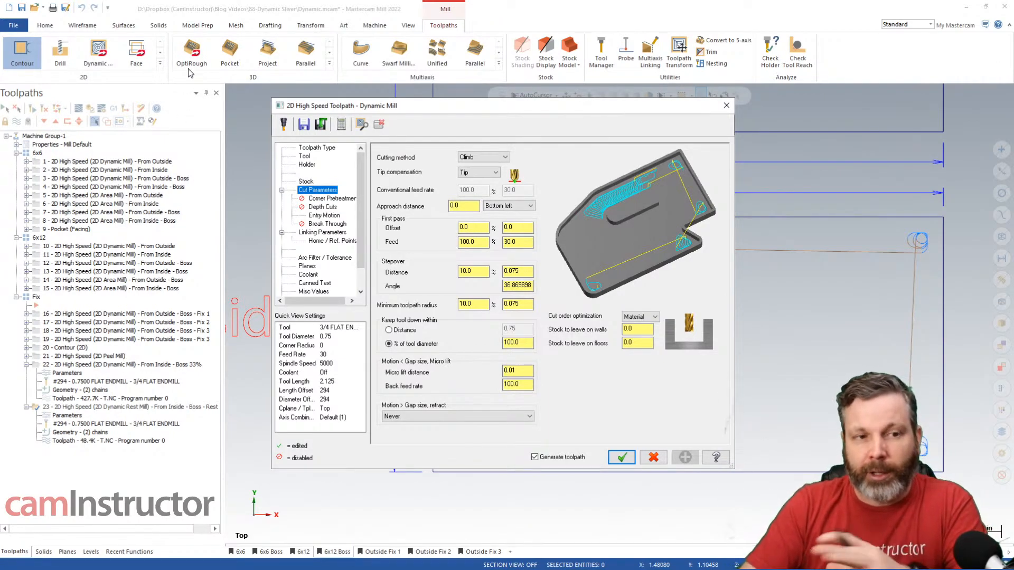
{"action": "left_click", "coordinate": [306, 181]}
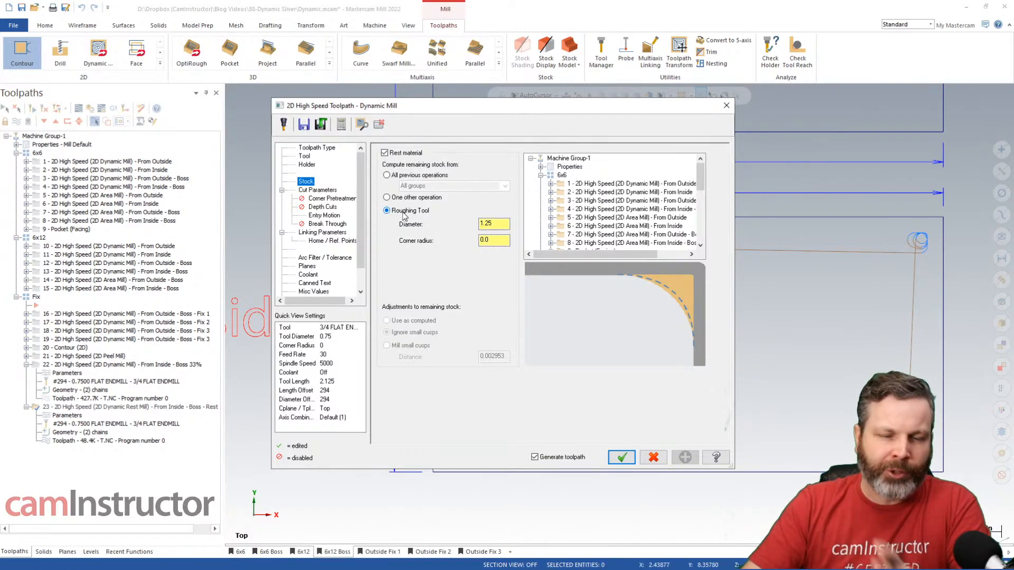
{"action": "double_click", "coordinate": [502, 225]}
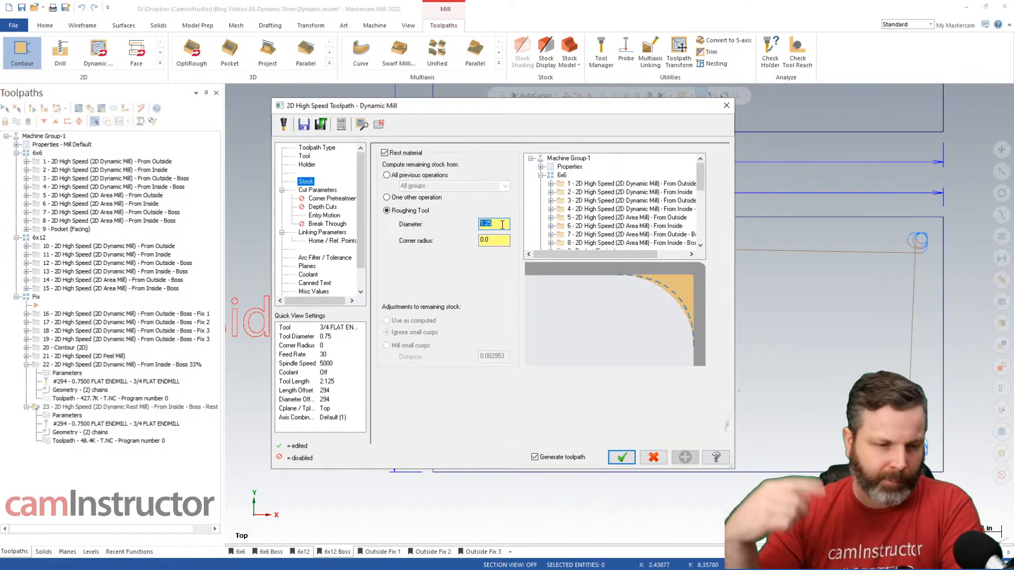
{"action": "left_click", "coordinate": [502, 225]}
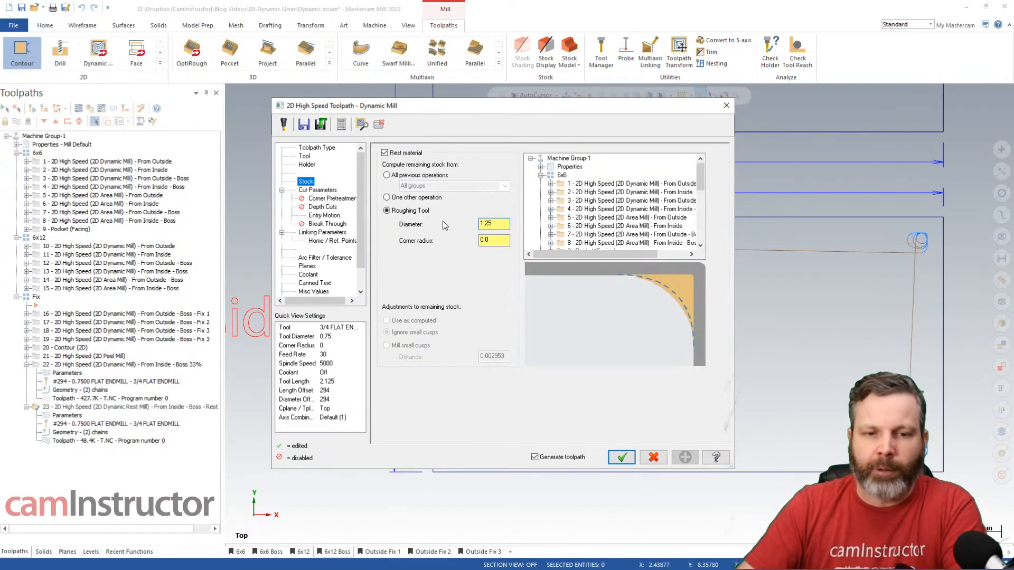
{"action": "double_click", "coordinate": [494, 224]}
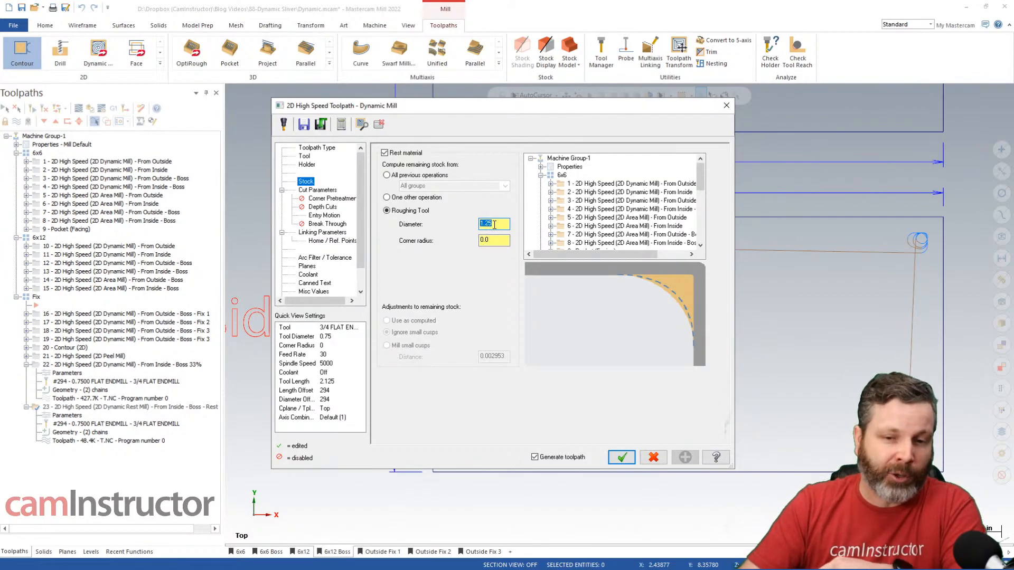
Check operation 23's minimum toolpath radius and feed rate against the displayed rest toolpath, and close the parameters without changes
{"action": "left_click", "coordinate": [317, 190]}
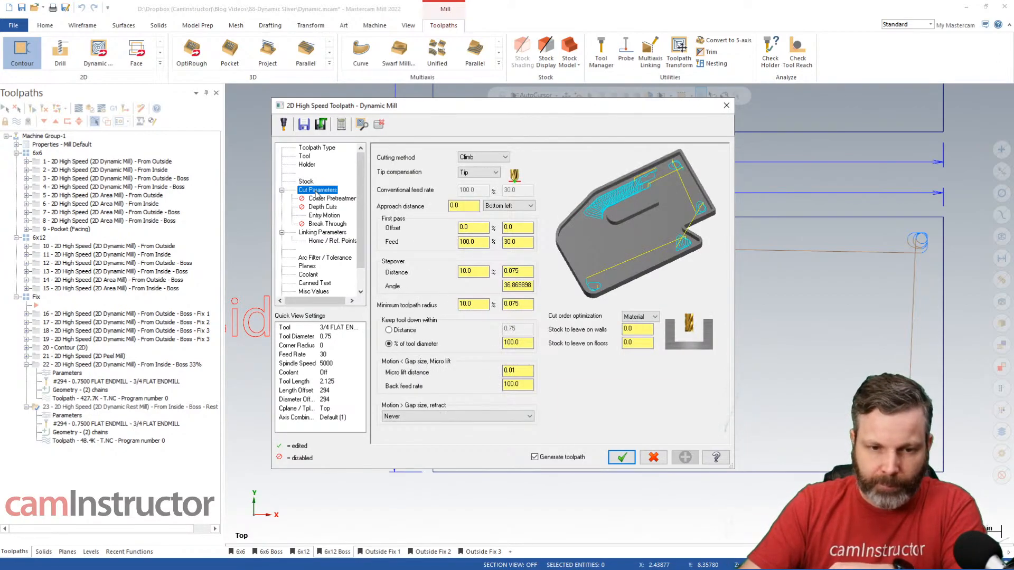
{"action": "double_click", "coordinate": [483, 305]}
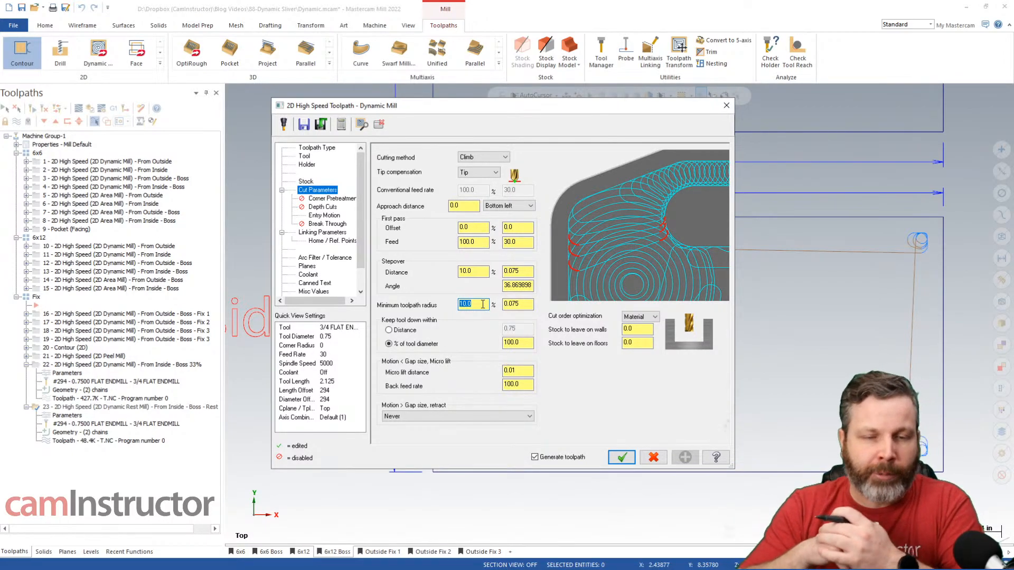
{"action": "left_click_drag", "start_coordinate": [572, 110], "coordinate": [180, 248]}
{"action": "left_click_drag", "start_coordinate": [242, 247], "coordinate": [693, 108]}
{"action": "left_click", "coordinate": [364, 163]}
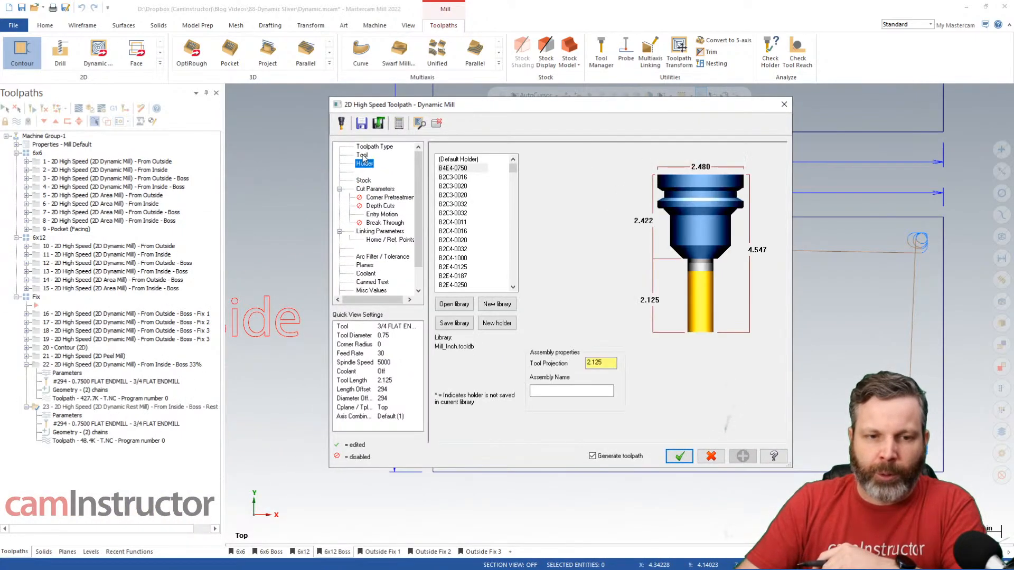
{"action": "left_click", "coordinate": [362, 154]}
{"action": "left_click_drag", "start_coordinate": [635, 108], "coordinate": [287, 138]}
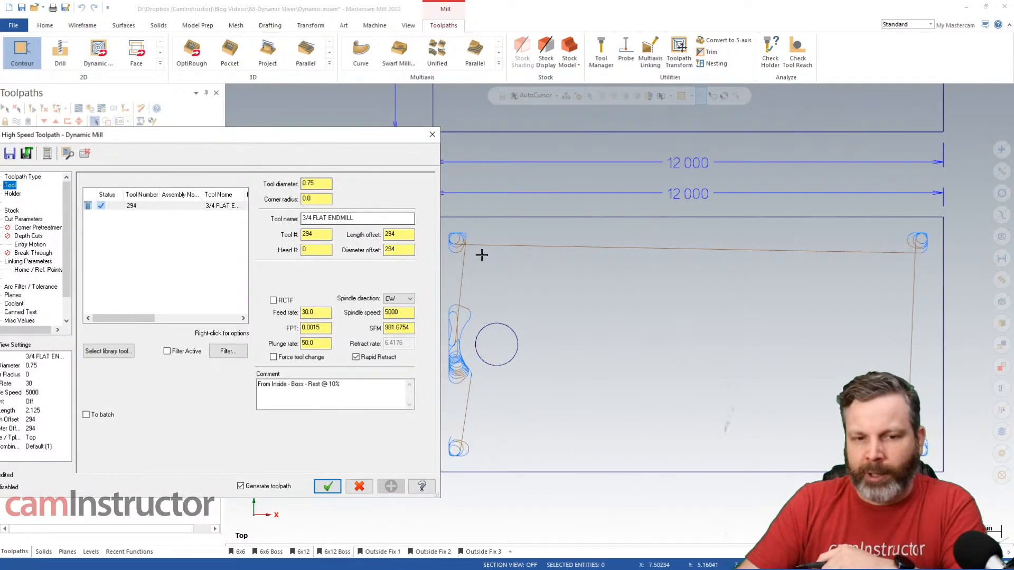
{"action": "left_click_drag", "start_coordinate": [370, 138], "coordinate": [698, 105]}
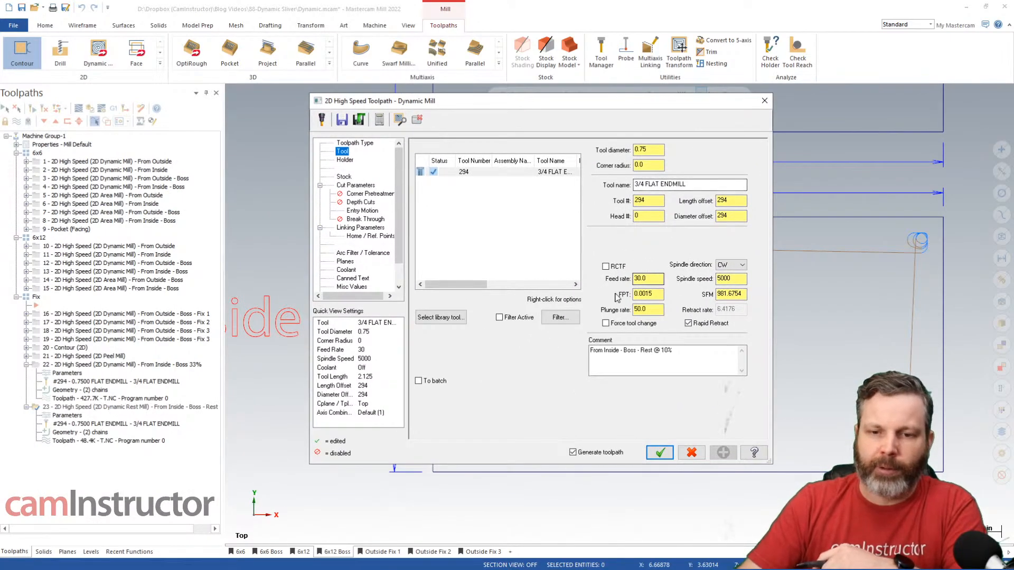
{"action": "left_click", "coordinate": [692, 454]}
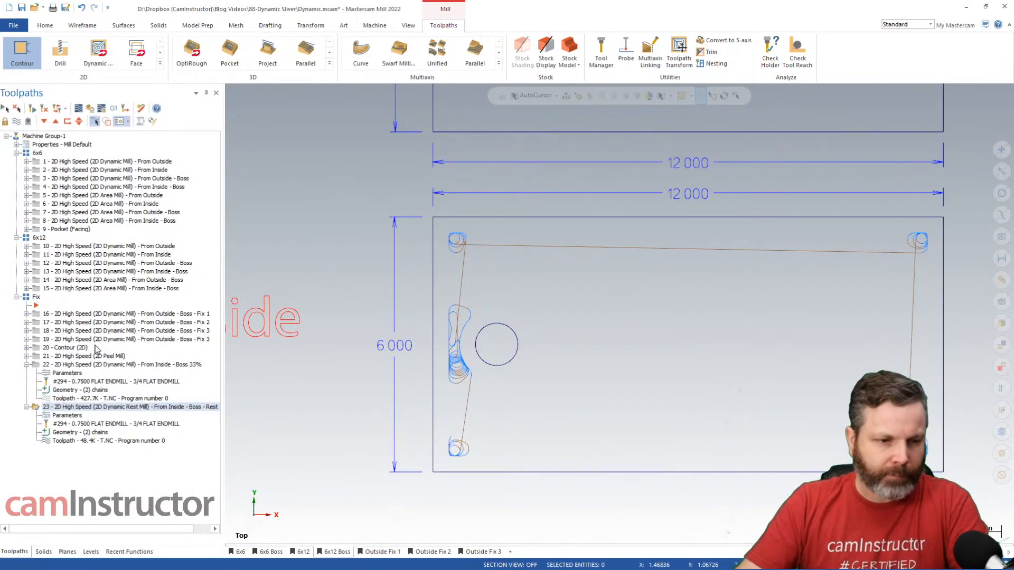
Backplot operations 22 and 23 together through to the end, close the backplot and collapse both operations
{"action": "left_click", "coordinate": [119, 365]}
{"action": "left_click", "coordinate": [129, 407]}
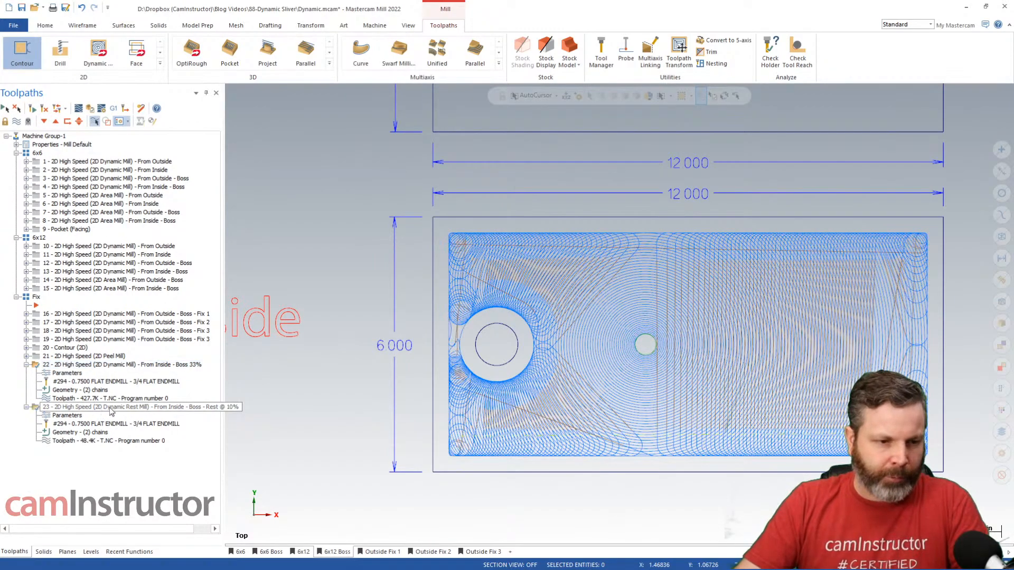
{"action": "left_click", "coordinate": [80, 109]}
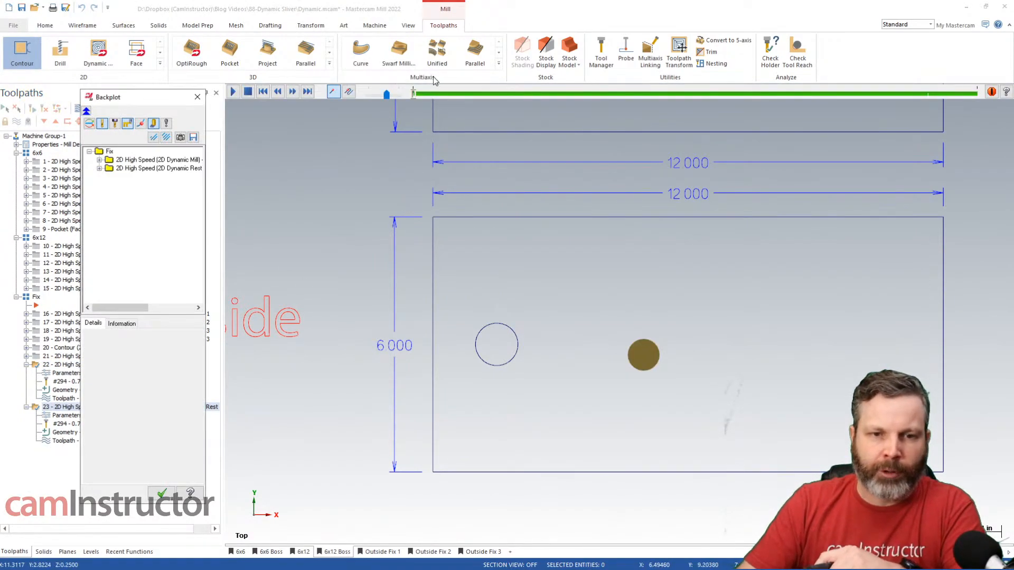
{"action": "left_click_drag", "start_coordinate": [418, 95], "coordinate": [999, 100]}
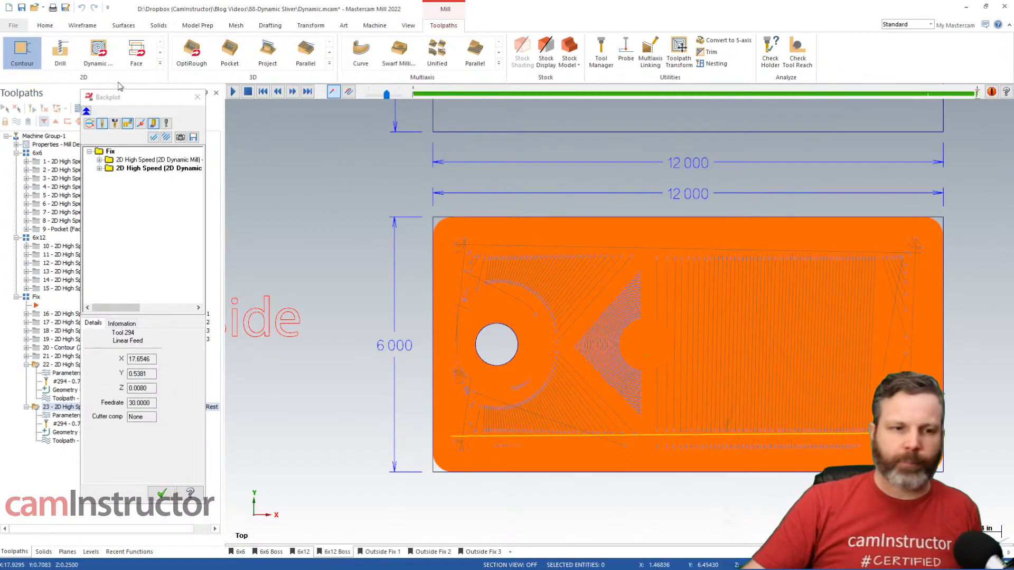
{"action": "left_click_drag", "start_coordinate": [163, 102], "coordinate": [327, 100]}
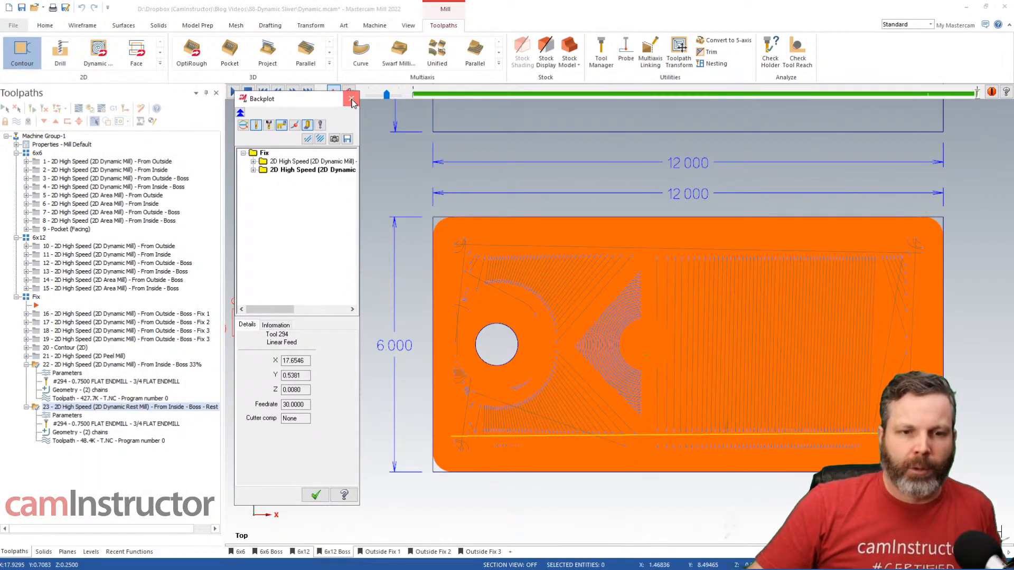
{"action": "left_click", "coordinate": [361, 97]}
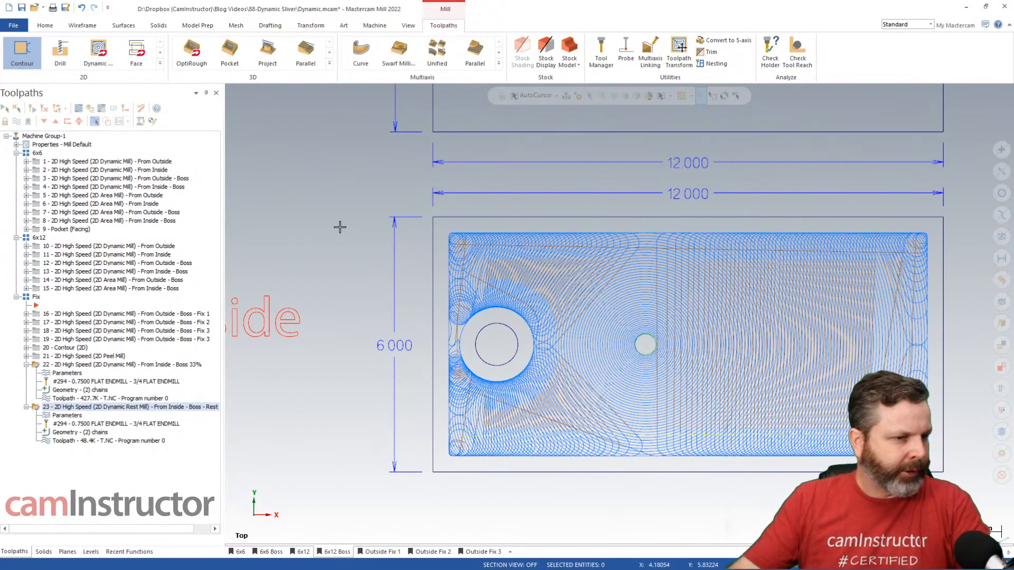
{"action": "left_click", "coordinate": [25, 365]}
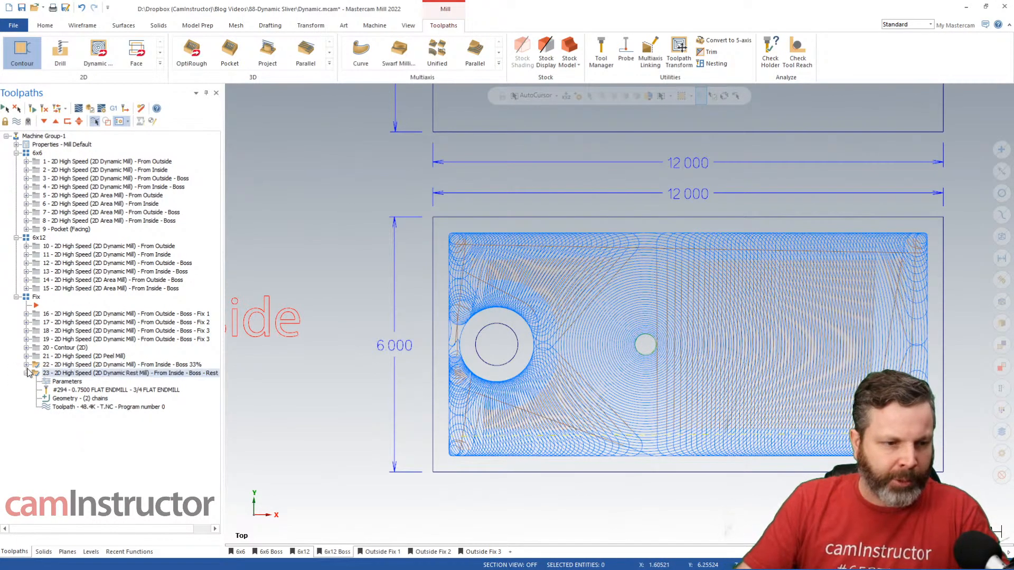
{"action": "left_click", "coordinate": [26, 373]}
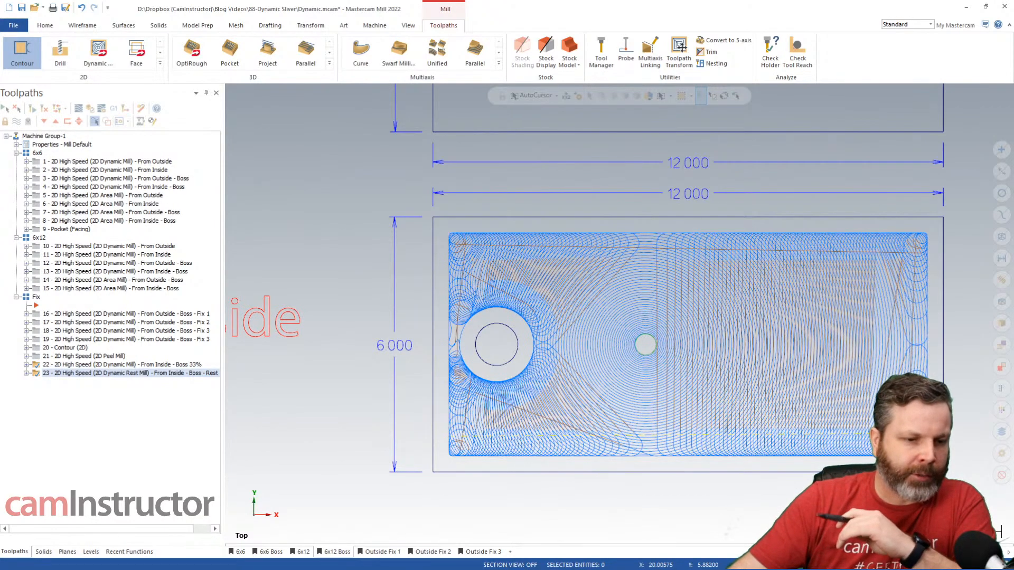
Open operation 19's parameters, examine the available entry methods in the entry motion settings and close without changes
{"action": "left_click", "coordinate": [25, 339]}
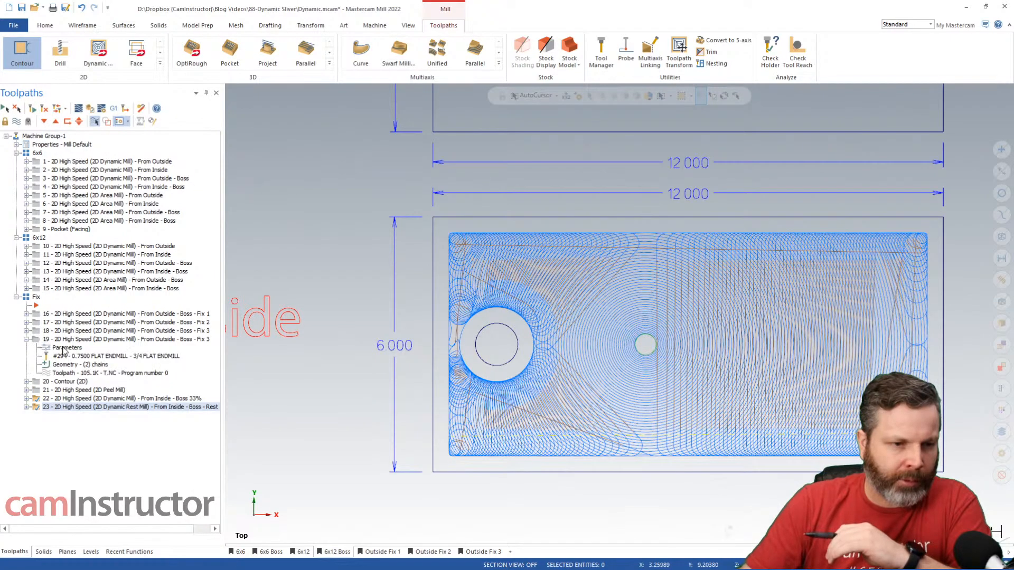
{"action": "left_click", "coordinate": [63, 348]}
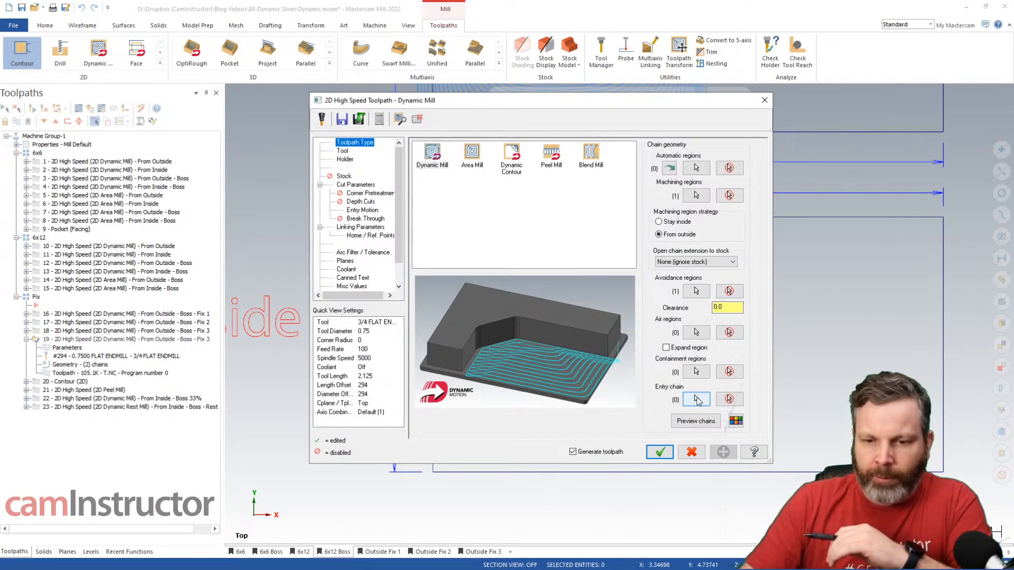
{"action": "left_click", "coordinate": [370, 210]}
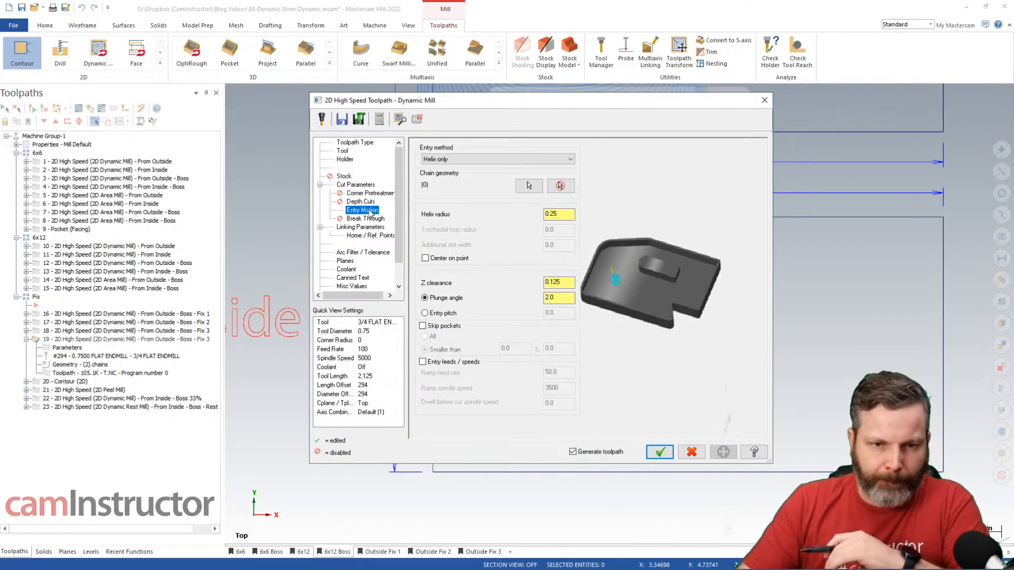
{"action": "left_click", "coordinate": [511, 160]}
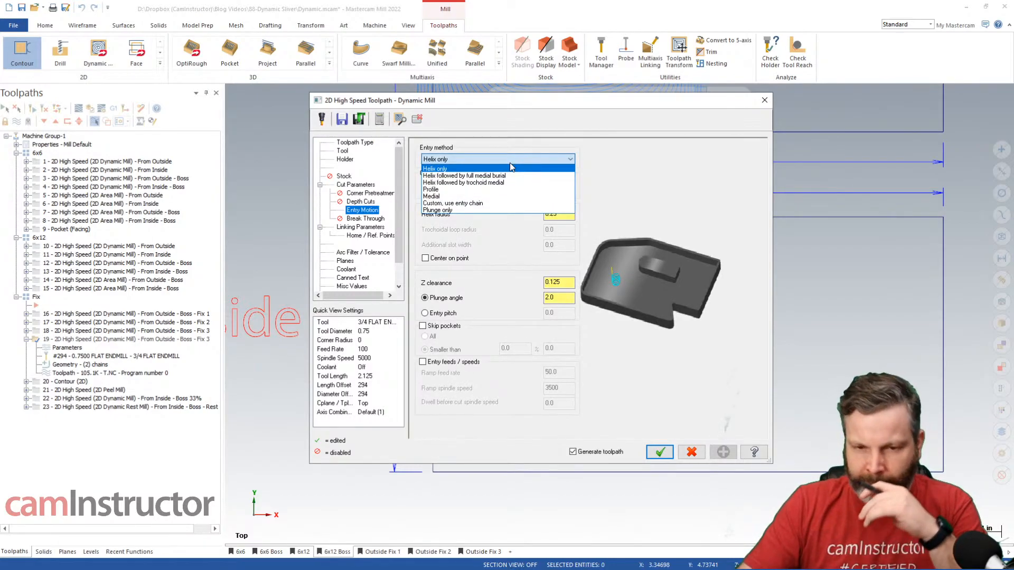
{"action": "left_click", "coordinate": [685, 123]}
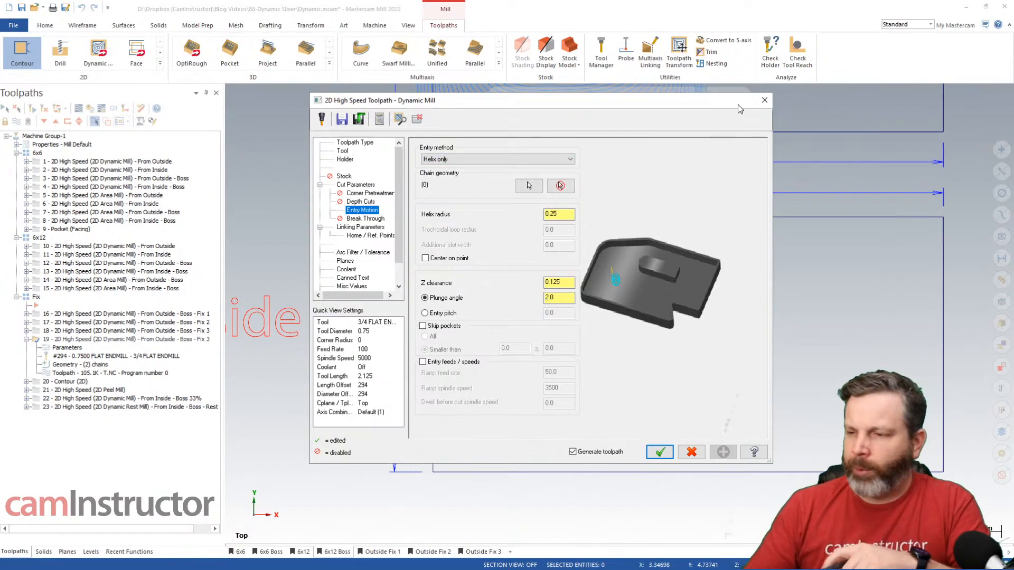
{"action": "left_click", "coordinate": [764, 100]}
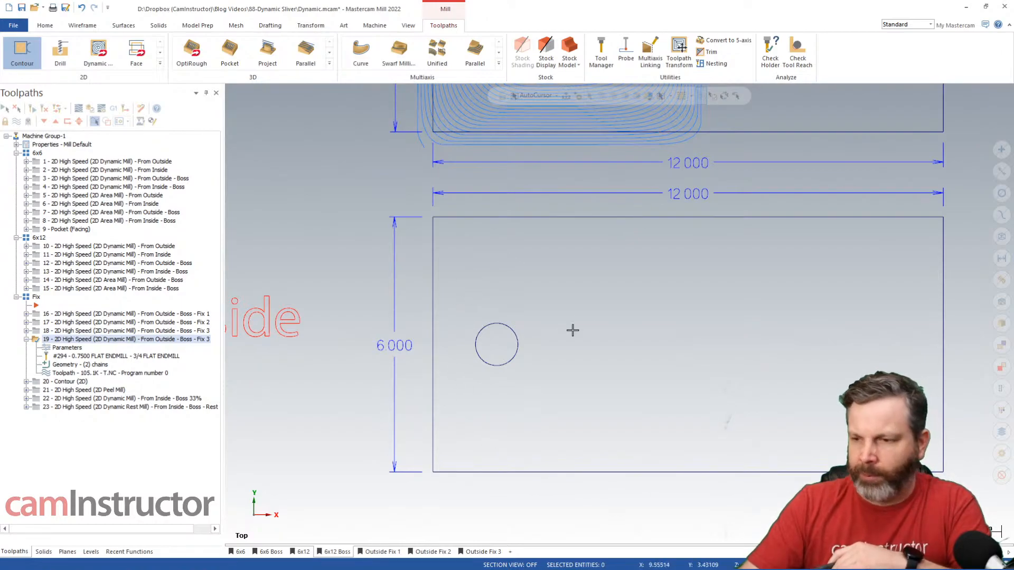
Examine operation 19's toolpath on the From Outside part, collapse the operation and fit both 6x12 boss parts in view
{"action": "scroll", "coordinate": [525, 483], "scroll_direction": "down", "scroll_amount": 2}
{"action": "scroll", "coordinate": [581, 351], "scroll_direction": "up", "scroll_amount": 1}
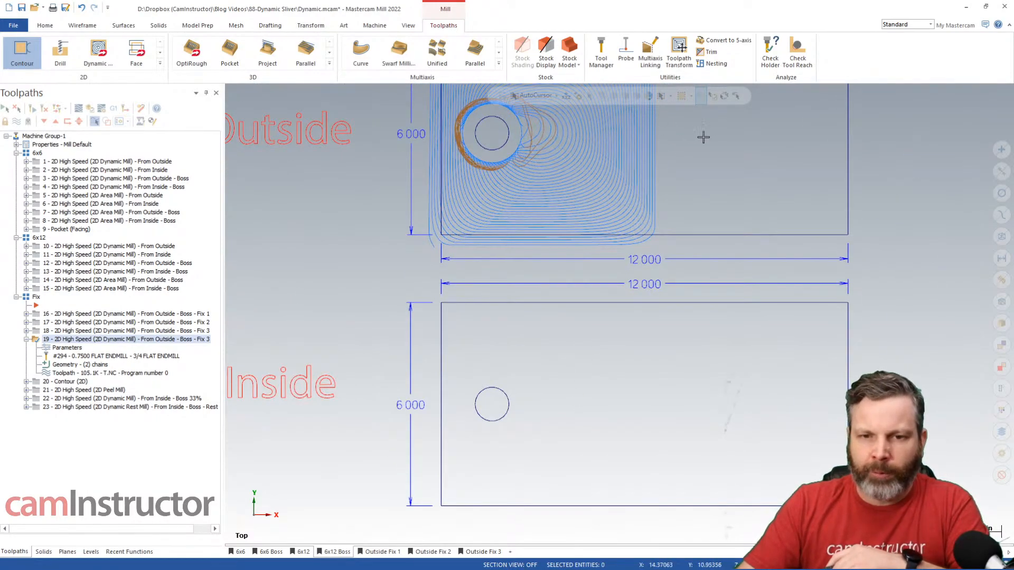
{"action": "scroll", "coordinate": [545, 487], "scroll_direction": "down", "scroll_amount": 1}
{"action": "scroll", "coordinate": [478, 410], "scroll_direction": "up", "scroll_amount": 1}
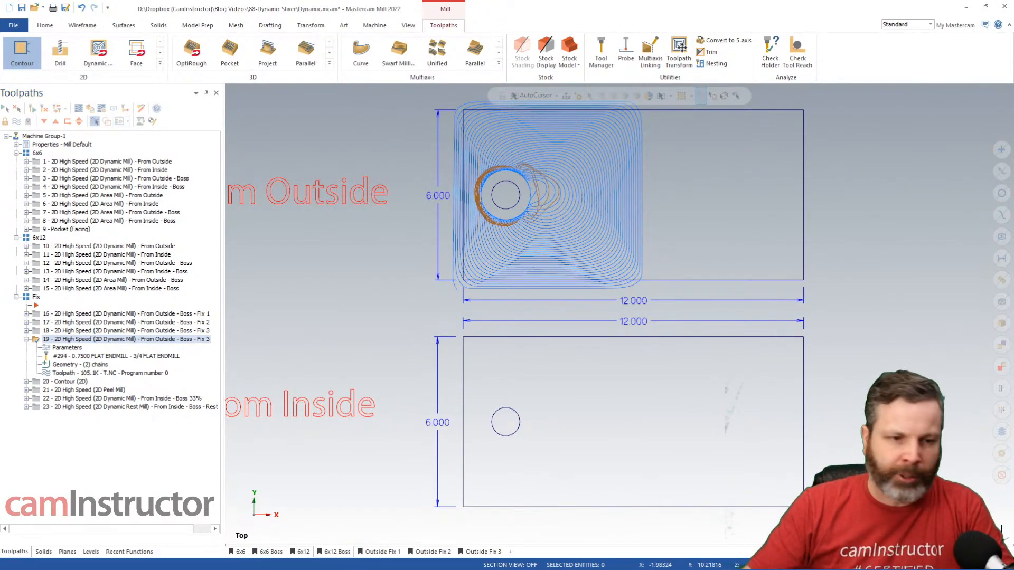
{"action": "left_click", "coordinate": [27, 340]}
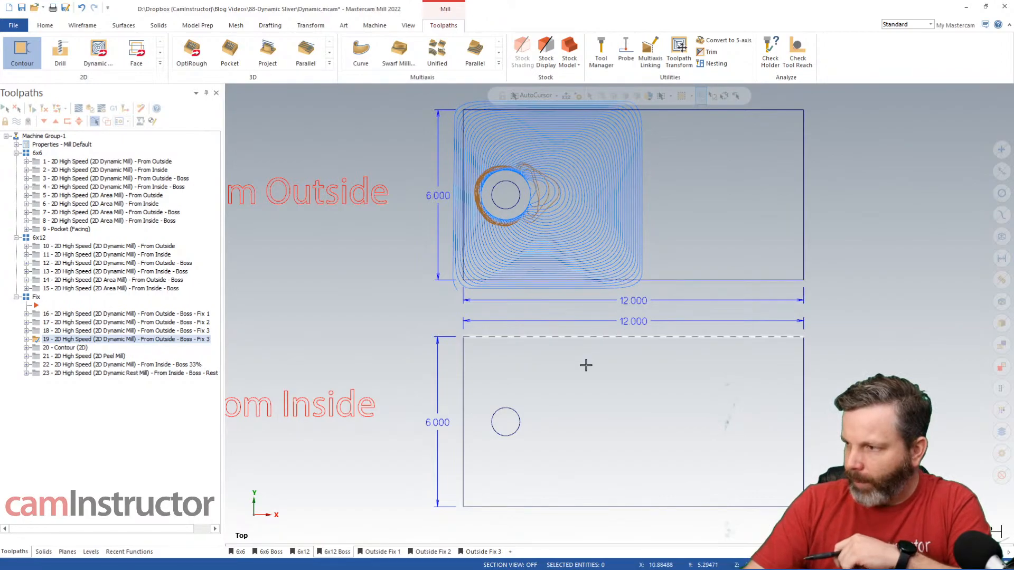
{"action": "scroll", "coordinate": [415, 356], "scroll_direction": "down", "scroll_amount": 1}
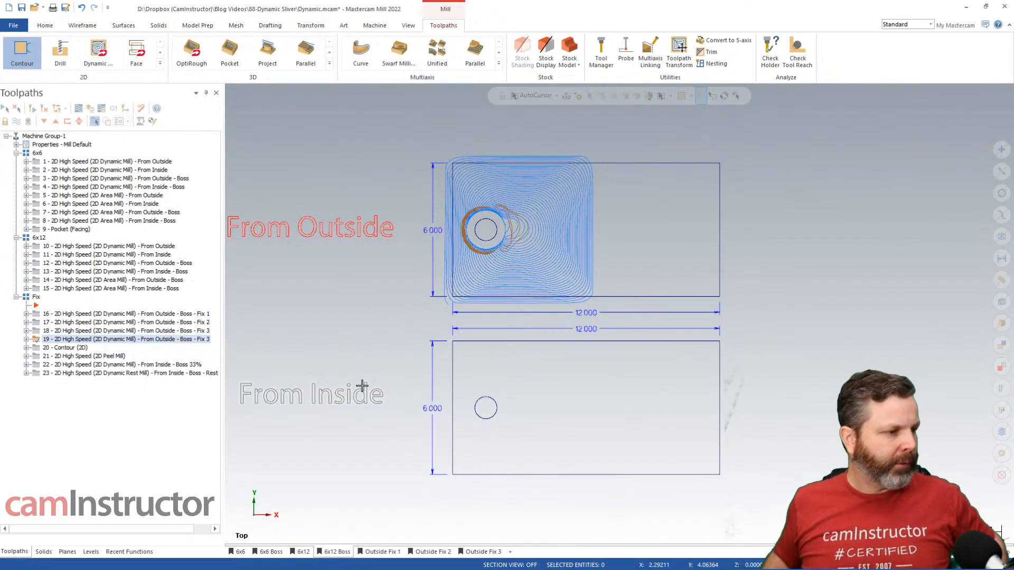
{"action": "scroll", "coordinate": [708, 354], "scroll_direction": "down", "scroll_amount": 1}
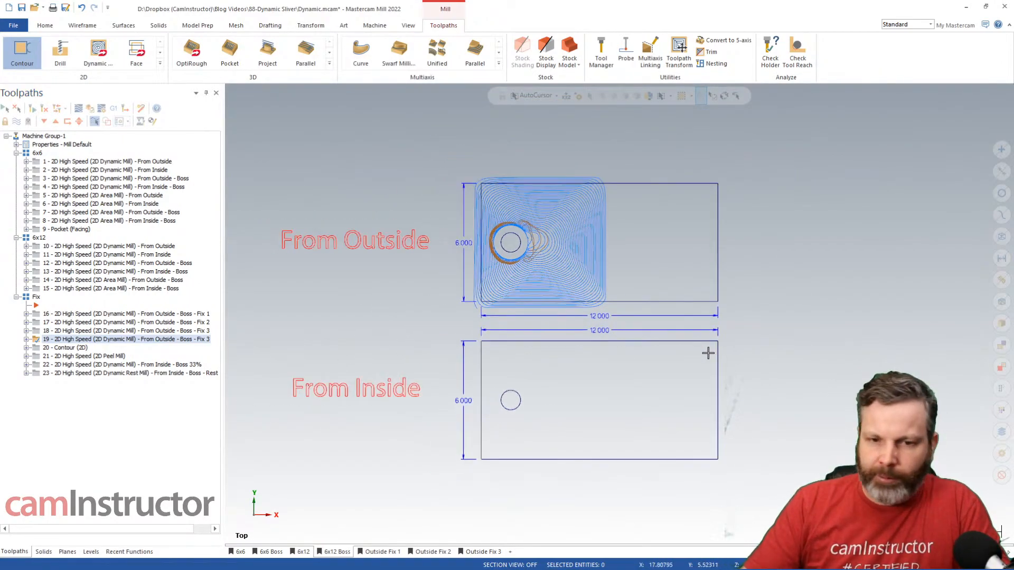
{"action": "scroll", "coordinate": [708, 353], "scroll_direction": "down", "scroll_amount": 1}
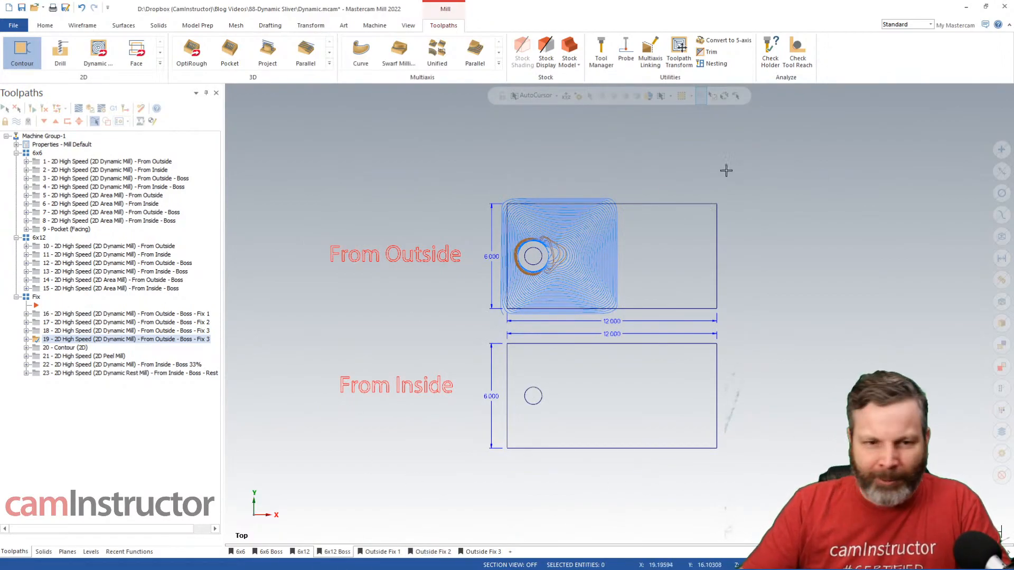
{"action": "right_click", "coordinate": [376, 319]}
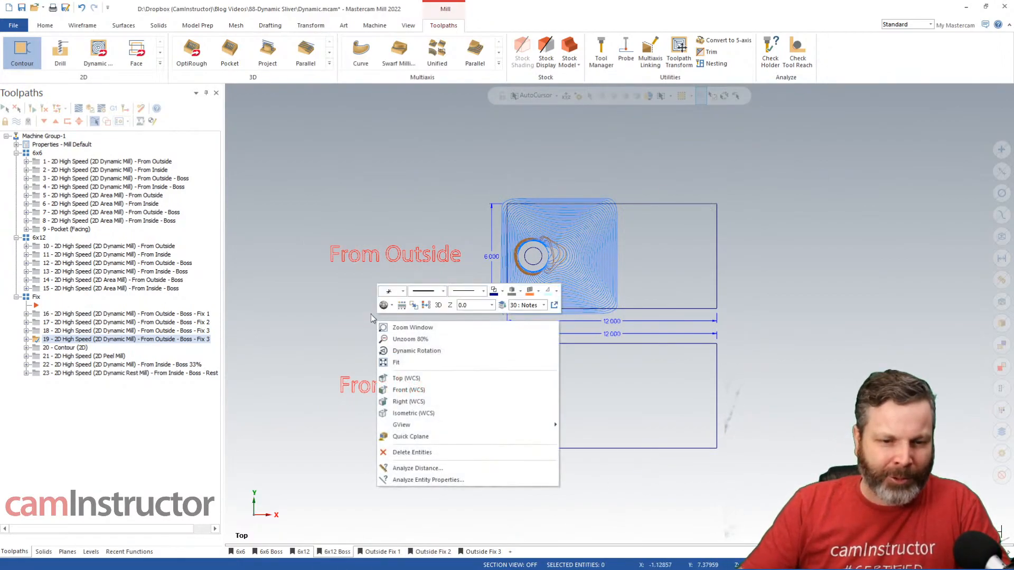
{"action": "left_click", "coordinate": [410, 361]}
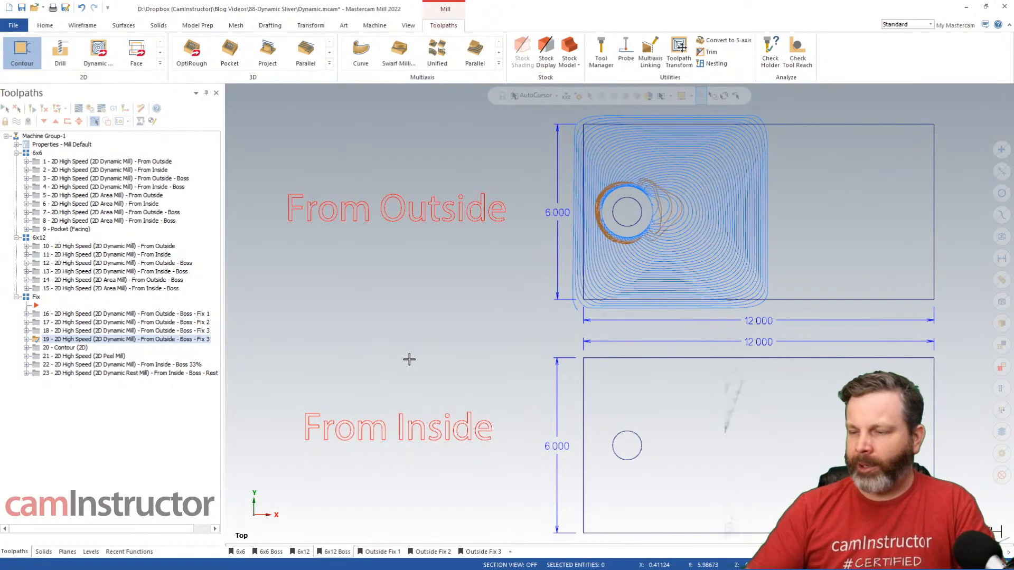